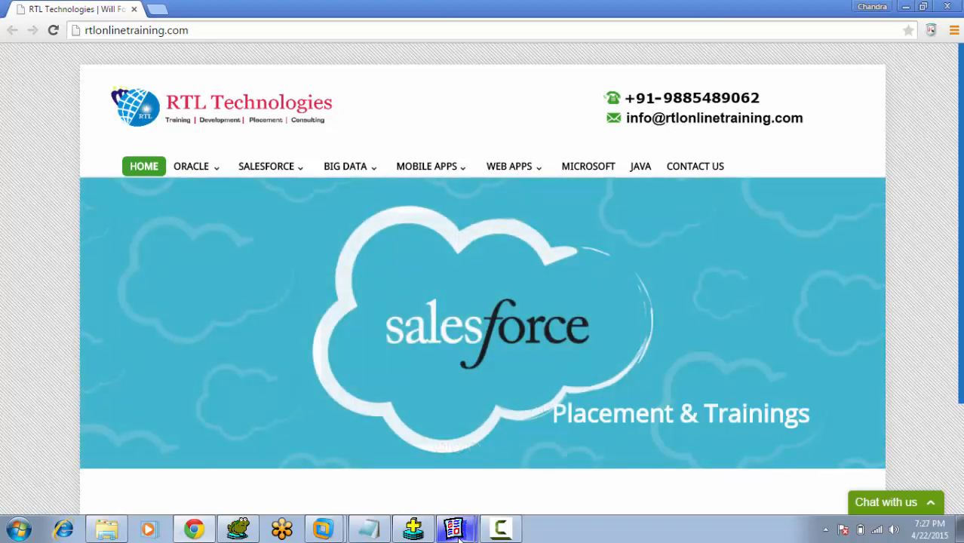
# Step: Switch to Reports Builder and view the print preview of the DATALINK report, closing it when done
pyautogui.moveTo(454, 529)
pyautogui.click(441, 476)
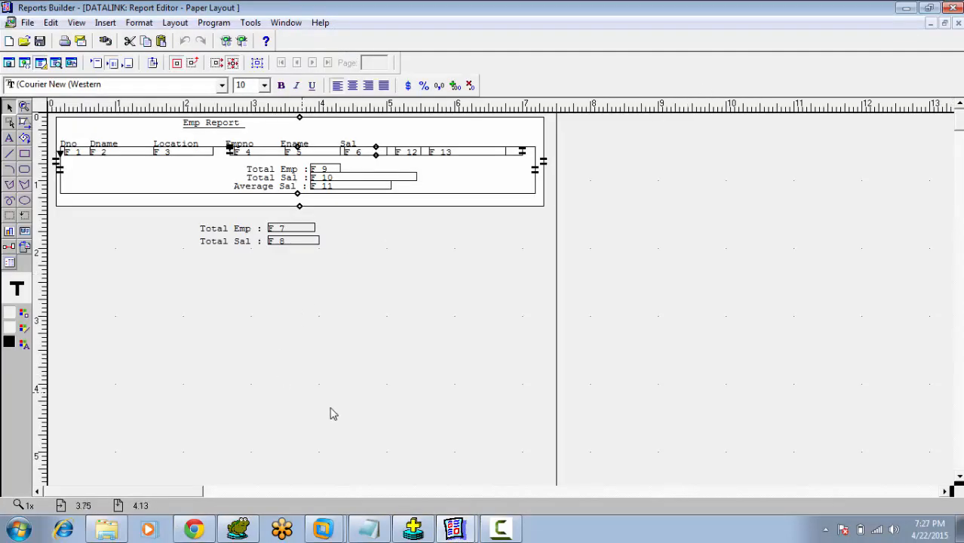
pyautogui.click(391, 320)
pyautogui.click(27, 22)
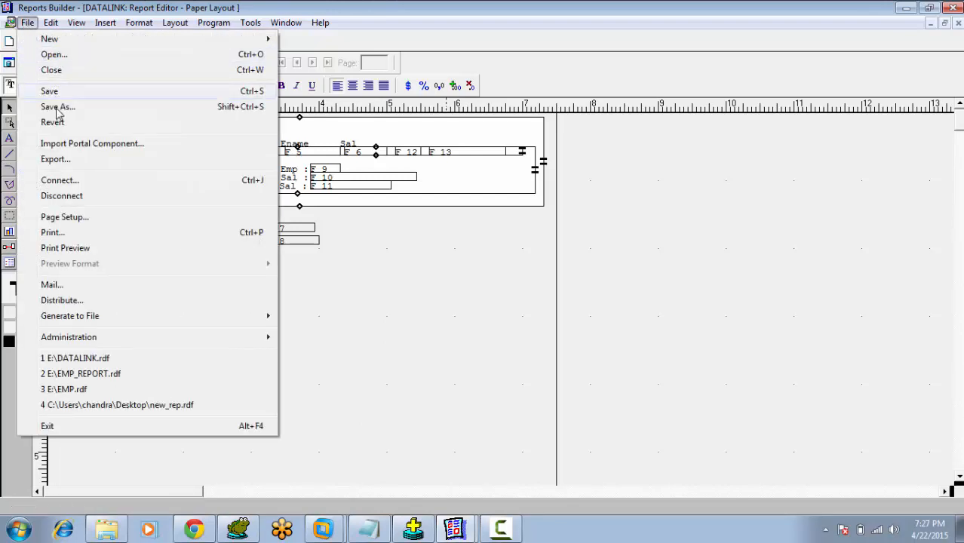
pyautogui.click(76, 248)
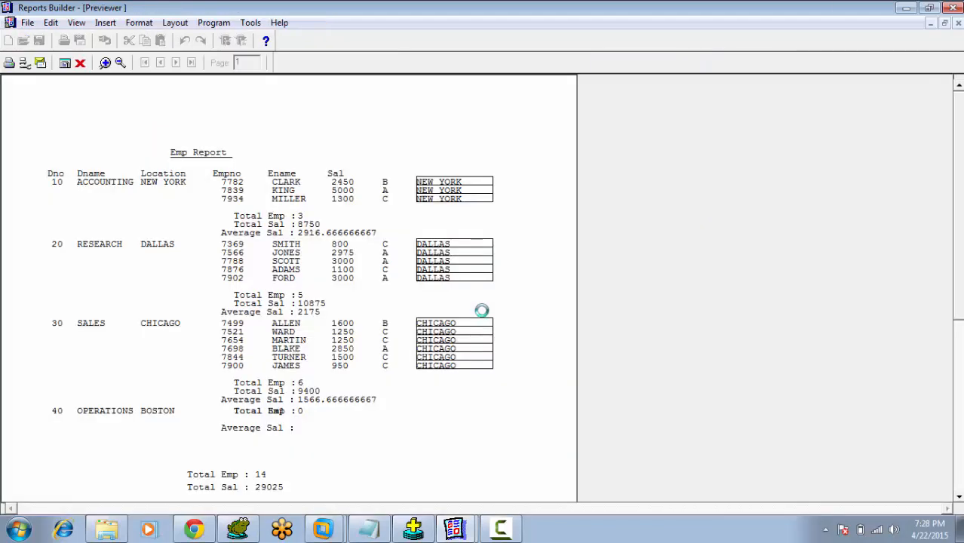
pyautogui.click(499, 531)
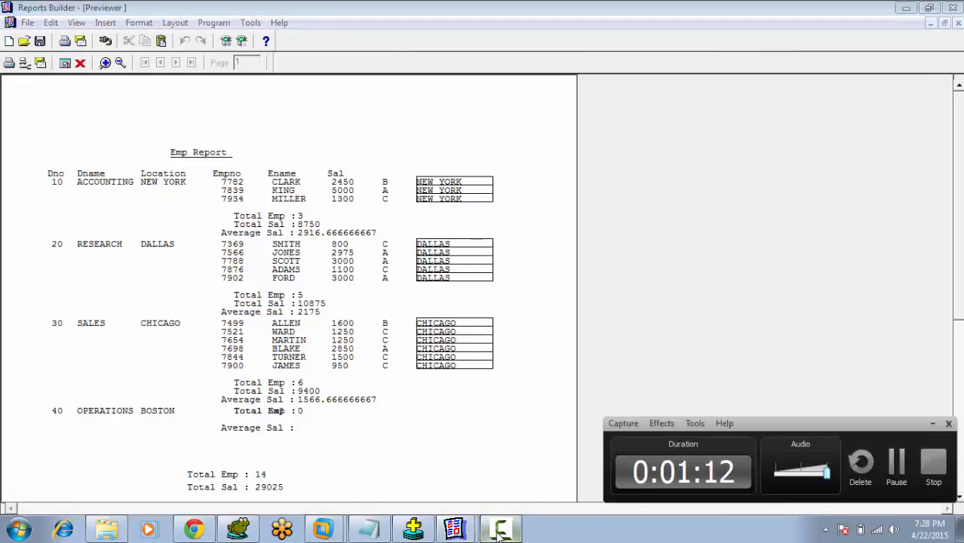
pyautogui.click(933, 423)
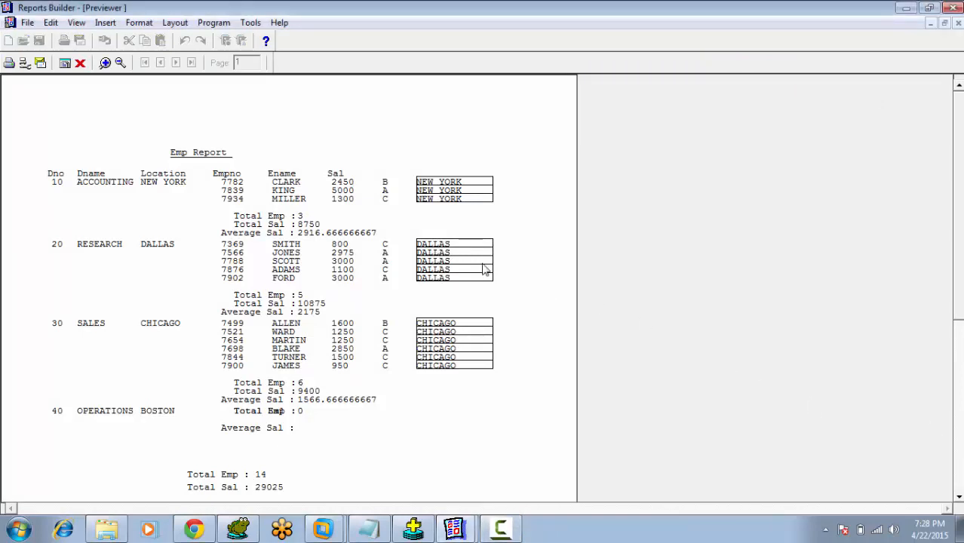
pyautogui.click(79, 63)
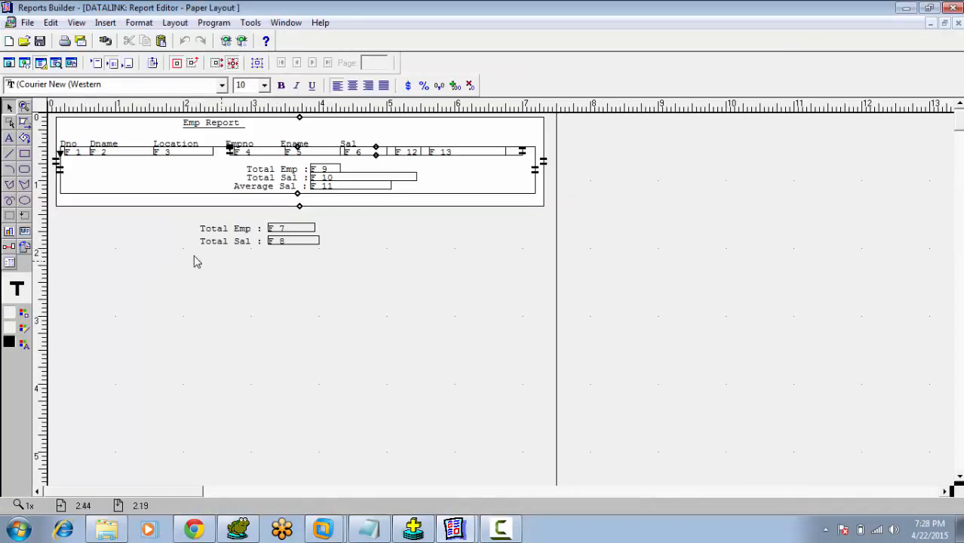
# Step: Review the report's data model, web source, paper layout, paper design and paper parameter form views
pyautogui.click(9, 63)
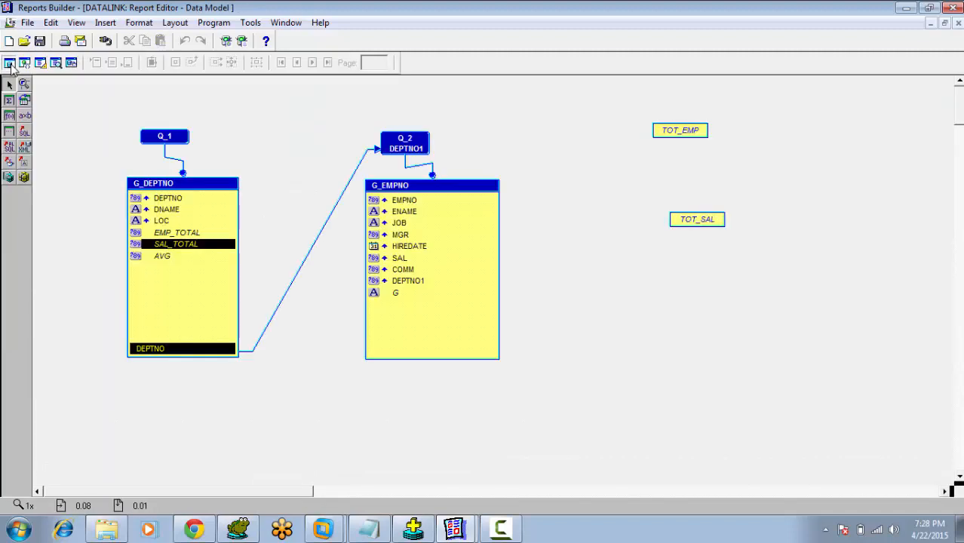
pyautogui.click(24, 64)
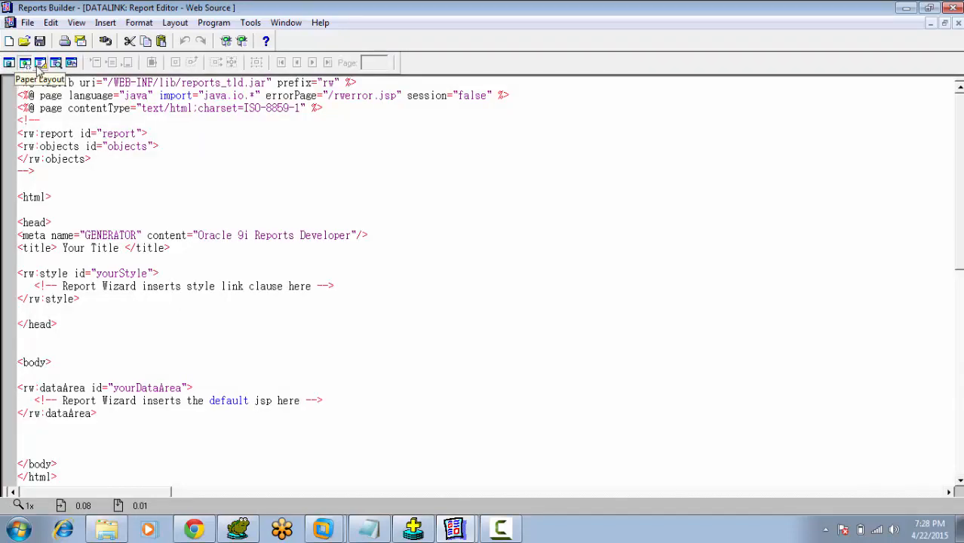
pyautogui.click(39, 64)
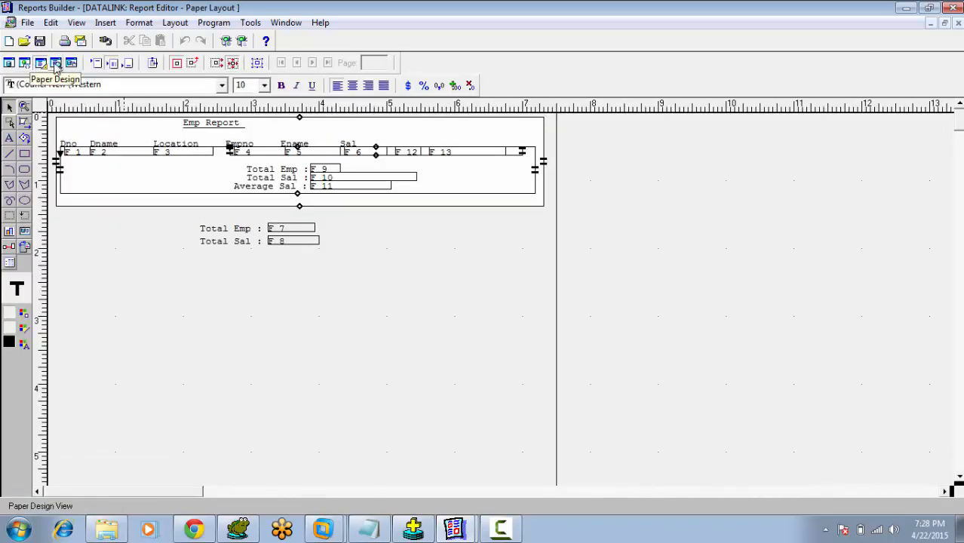
pyautogui.click(55, 65)
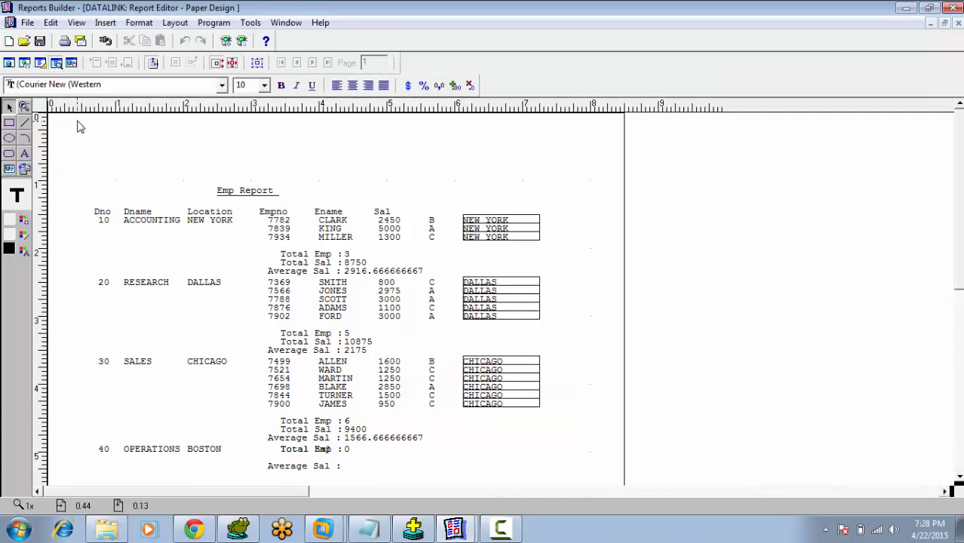
pyautogui.click(72, 63)
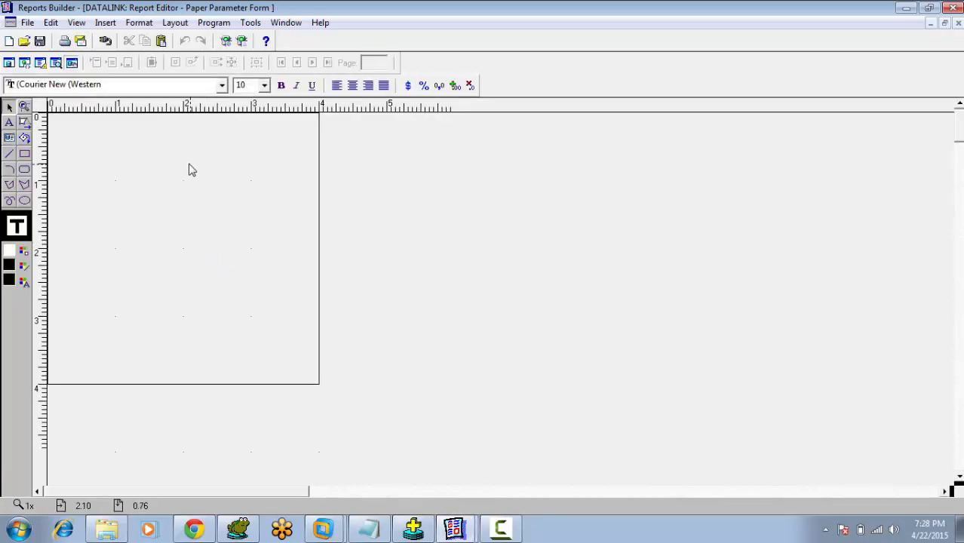
pyautogui.click(56, 64)
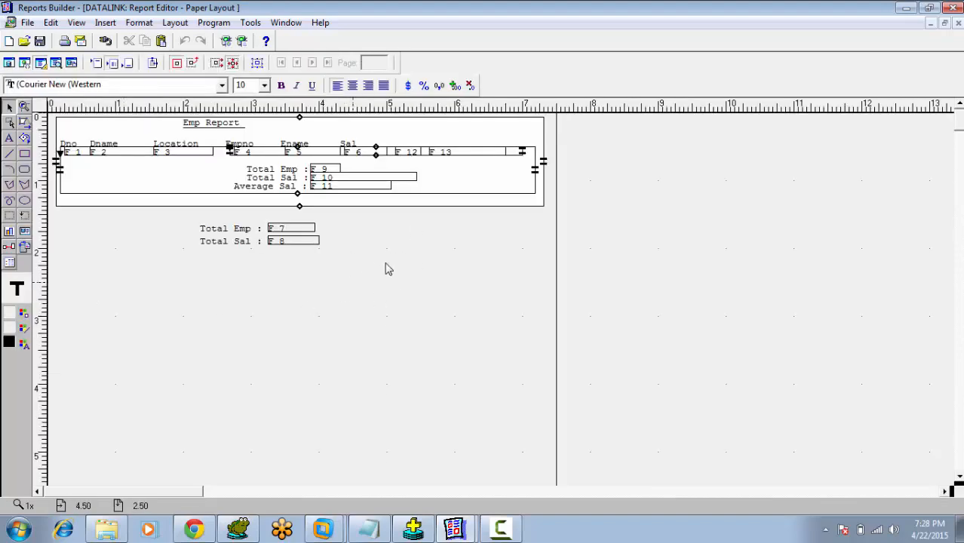
# Step: Examine the header, main and trailer sections of the paper layout
pyautogui.click(97, 64)
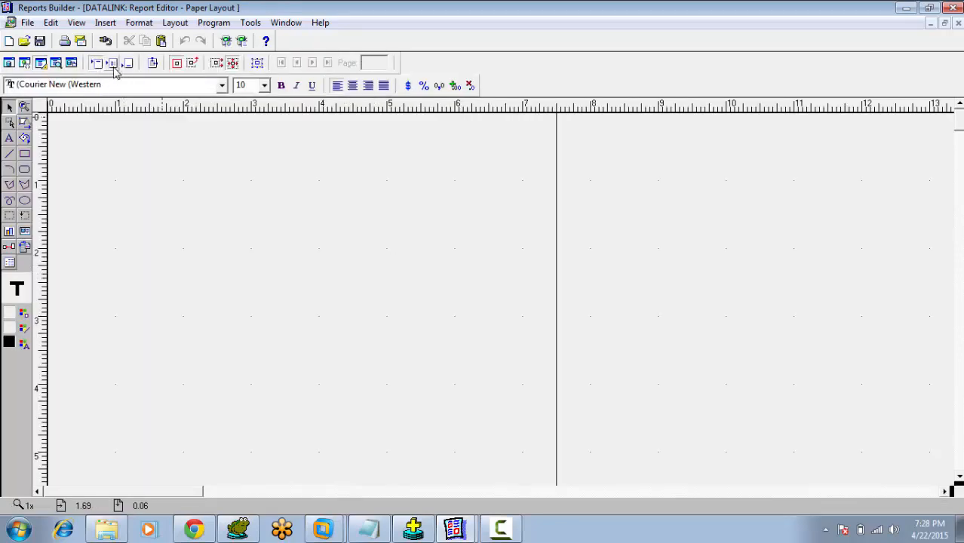
pyautogui.click(112, 66)
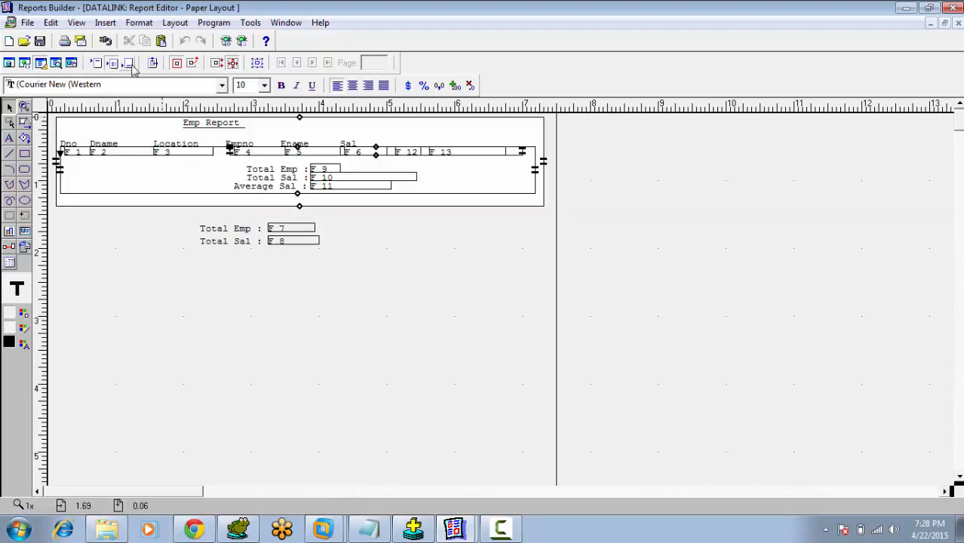
pyautogui.click(130, 66)
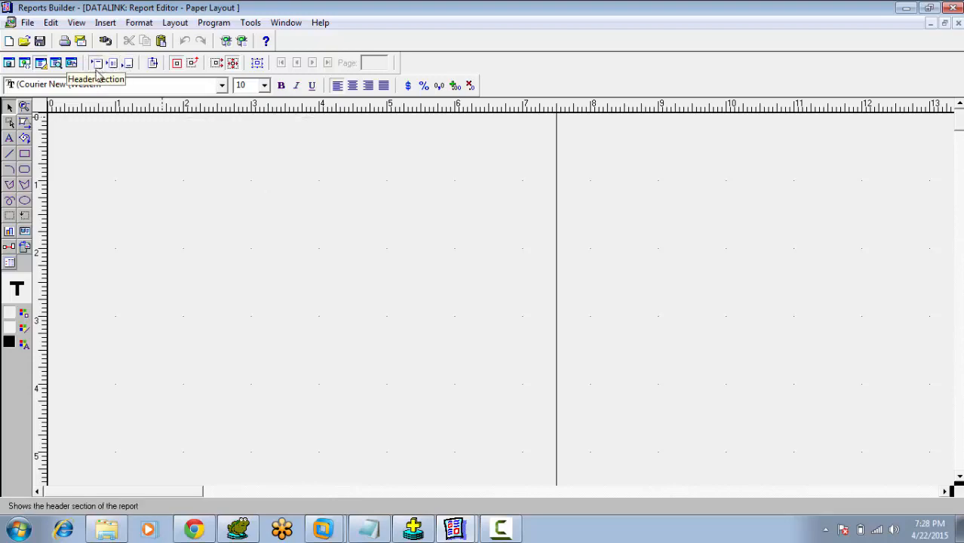
pyautogui.click(112, 64)
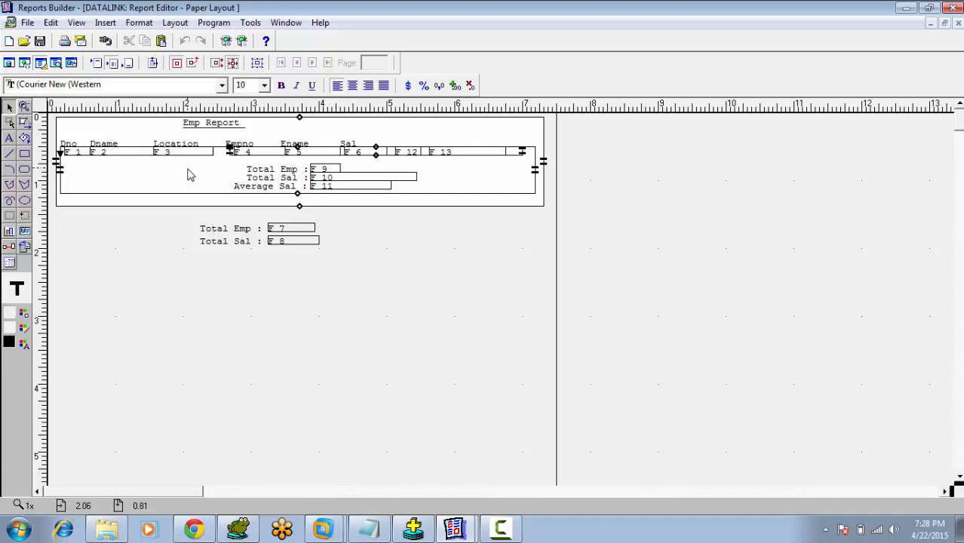
pyautogui.click(128, 64)
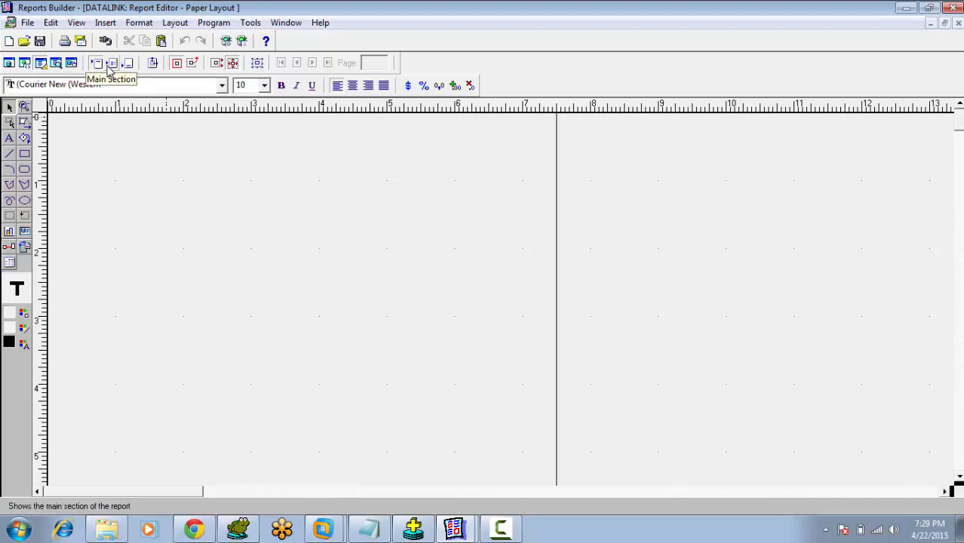
pyautogui.click(109, 67)
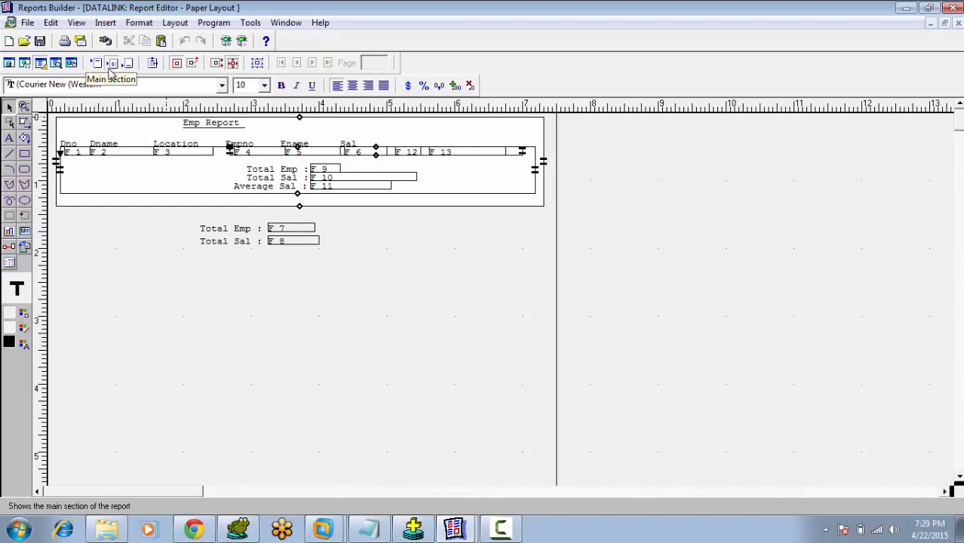
# Step: Add the text "Emp Report - 2015" to the header section of the paper layout, near the upper middle of the page
pyautogui.click(129, 65)
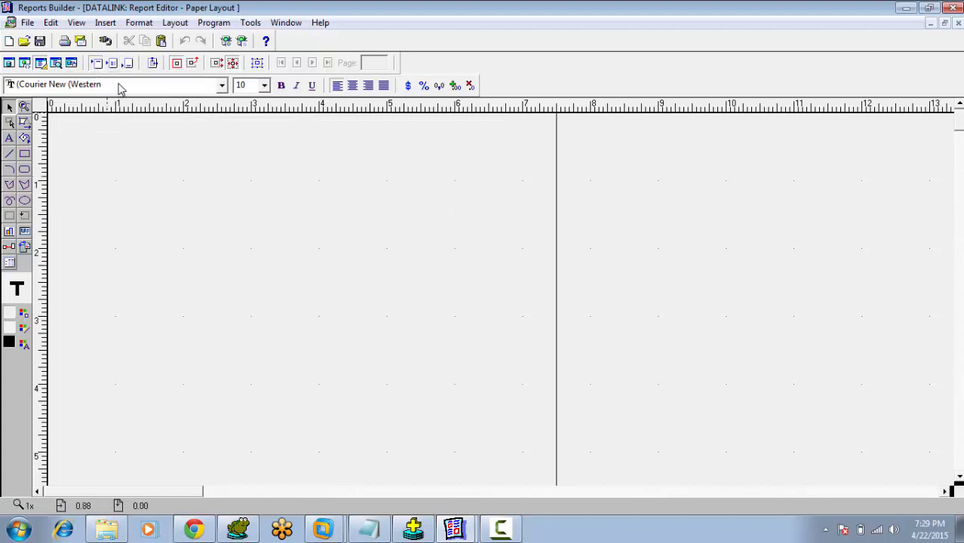
pyautogui.click(9, 138)
pyautogui.click(209, 188)
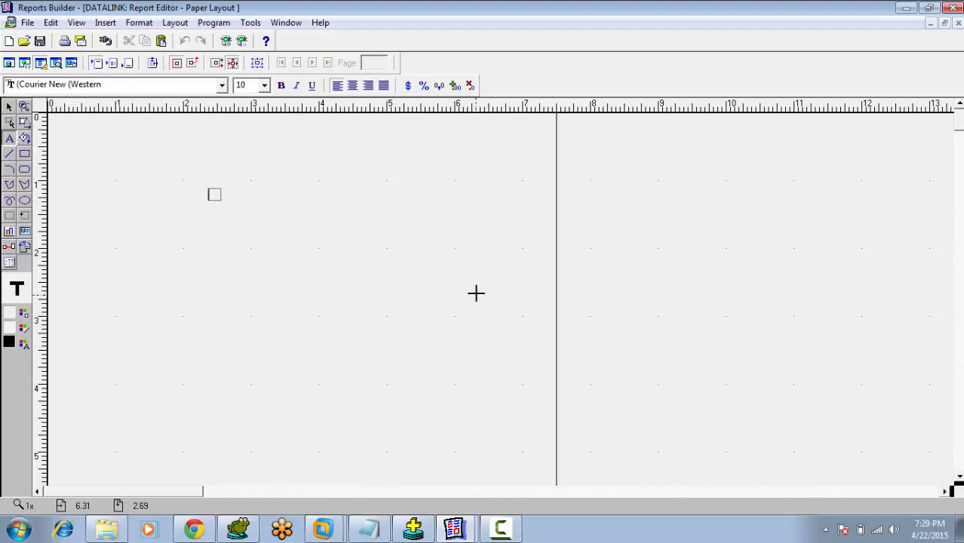
pyautogui.write('Emp Report  - 2015')
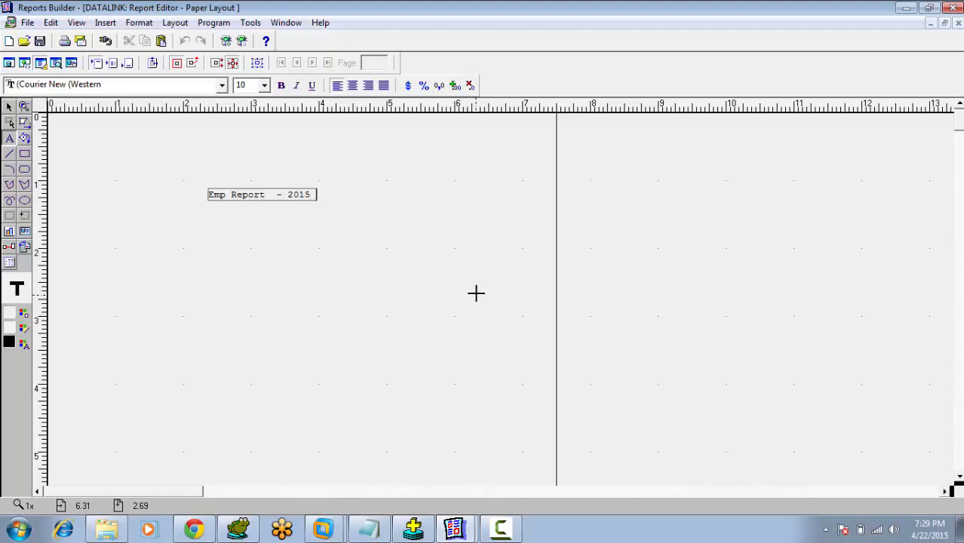
pyautogui.click(352, 253)
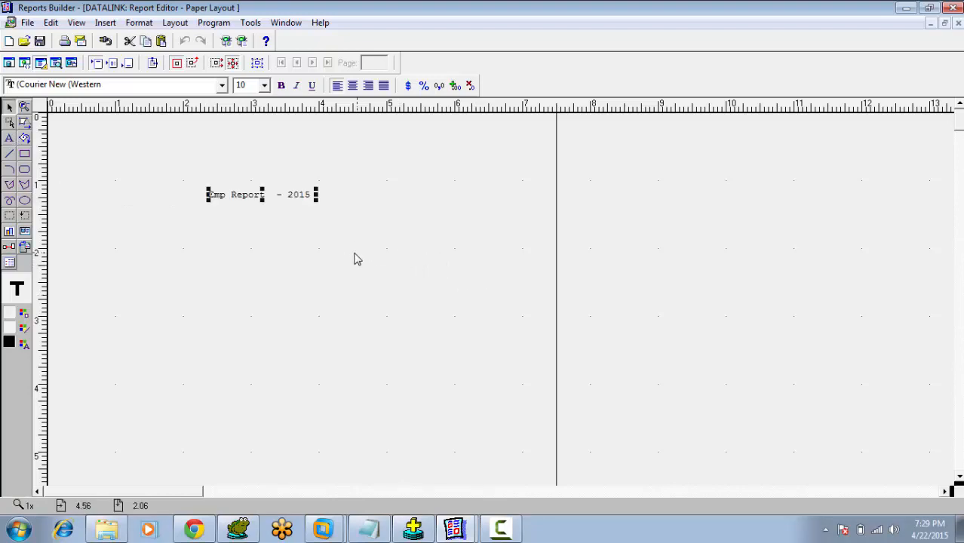
pyautogui.click(353, 253)
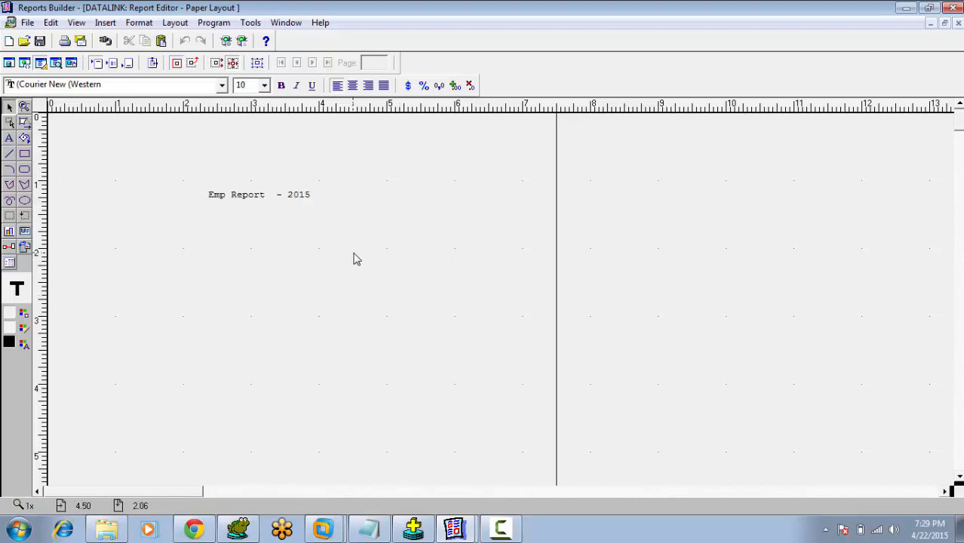
# Step: Preview the report, check both the header page and page 2, and close the preview
pyautogui.click(27, 22)
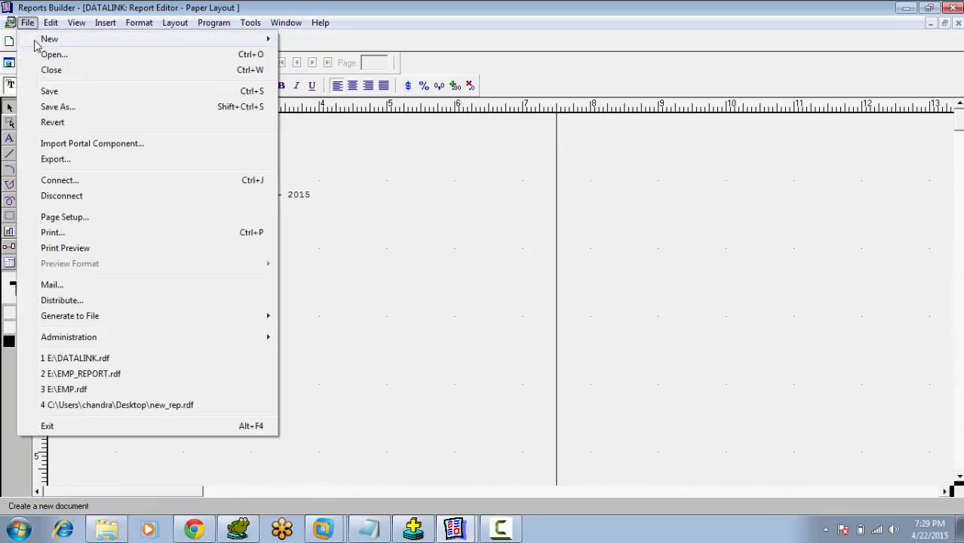
pyautogui.click(101, 252)
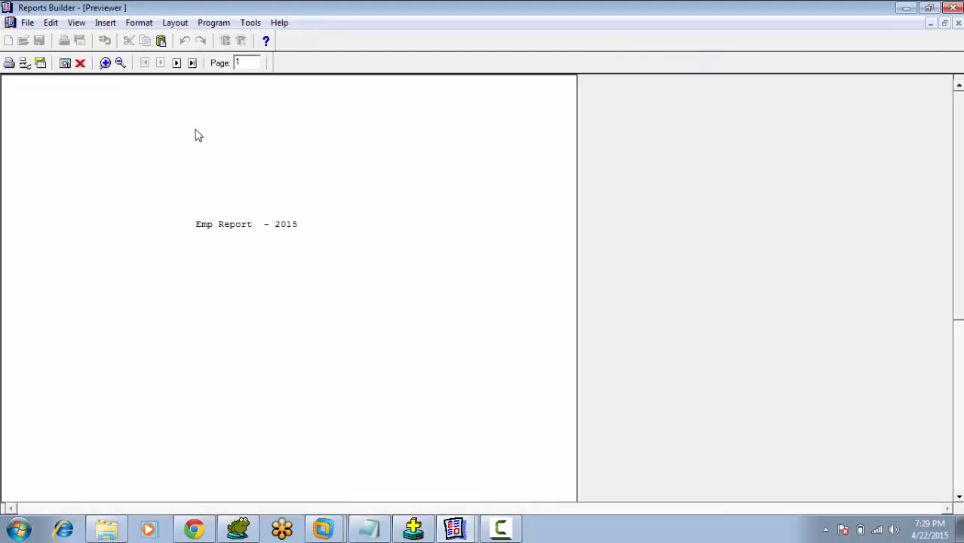
pyautogui.click(174, 65)
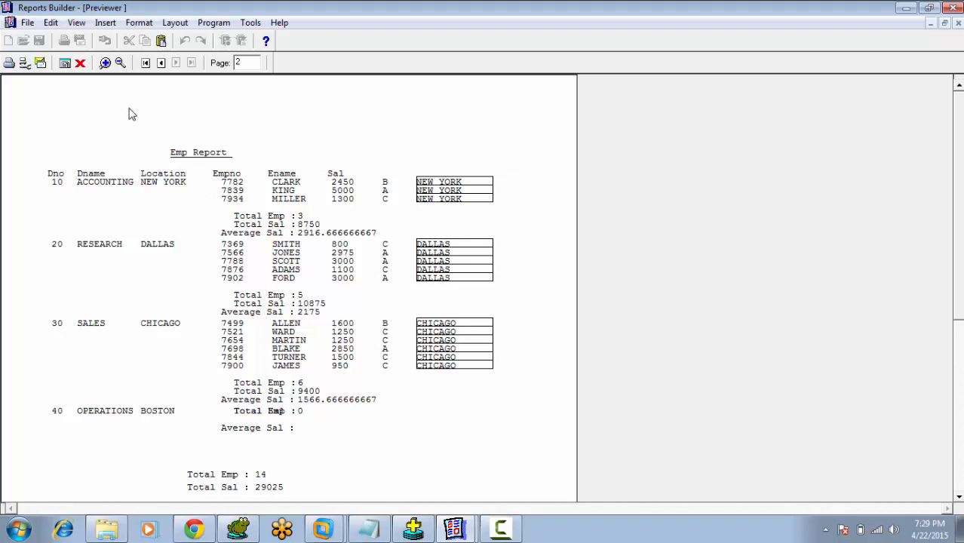
pyautogui.click(81, 65)
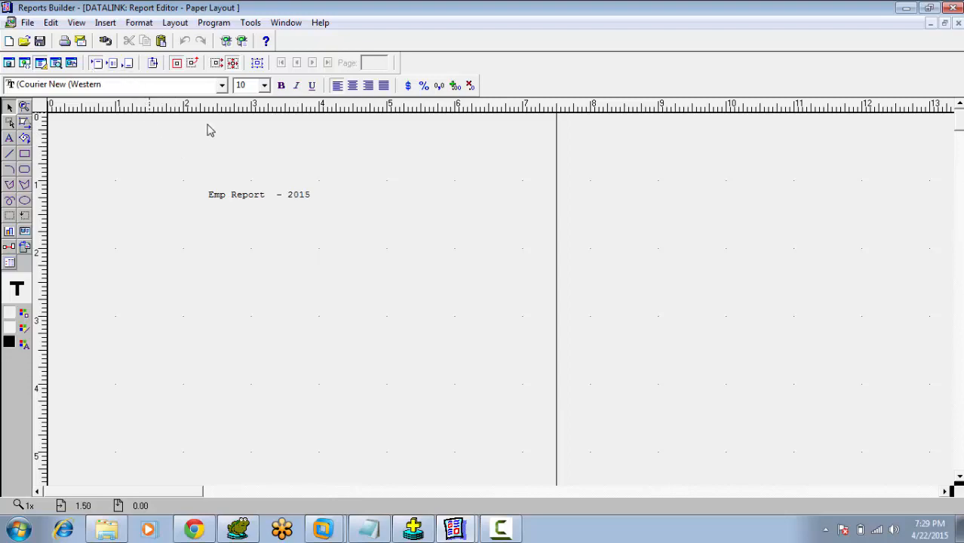
# Step: Inspect the report-level summary columns TOT_EMP and TOT_SAL in the data model
pyautogui.click(239, 202)
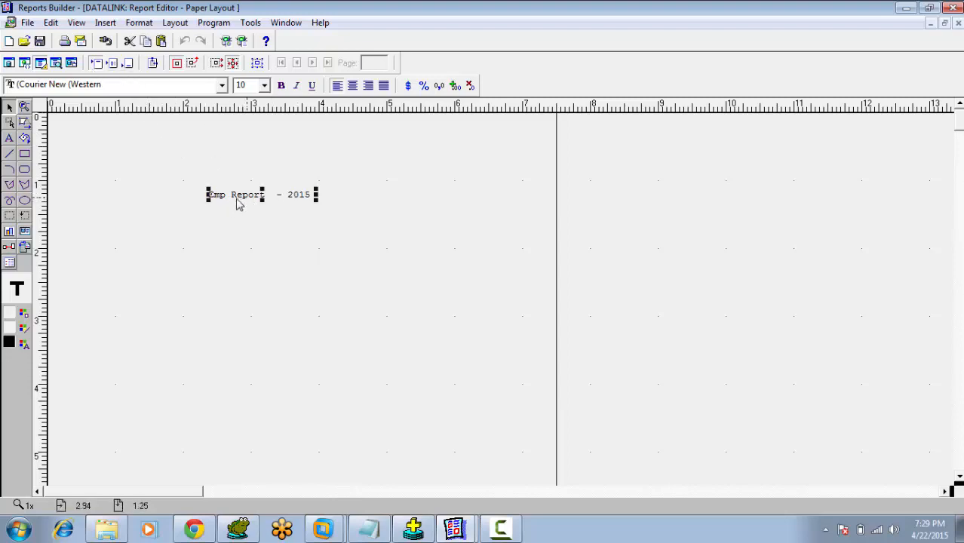
pyautogui.click(9, 63)
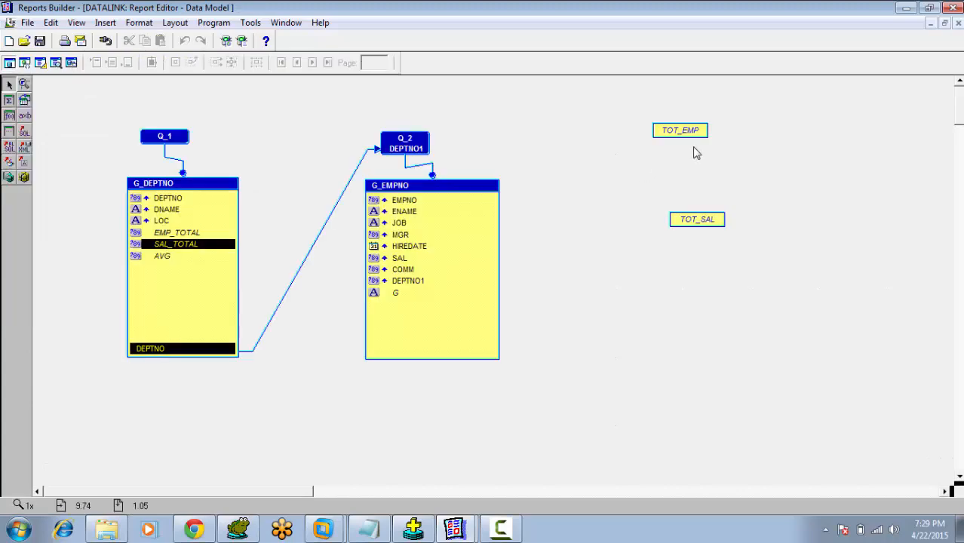
pyautogui.moveTo(686, 101); pyautogui.dragTo(771, 340)
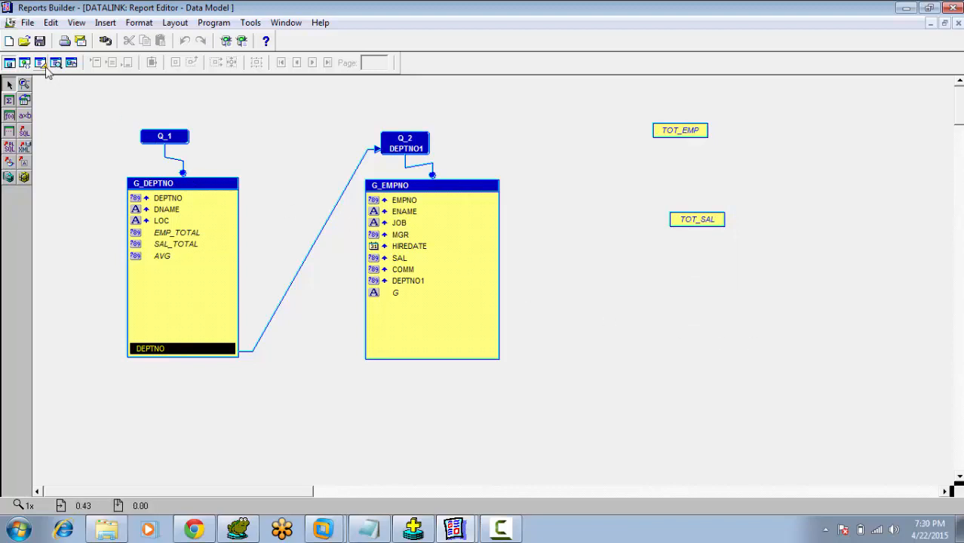
# Step: Copy the report-level Total Emp and Total Sal labels and fields from the main section into the header section of the paper layout
pyautogui.click(40, 63)
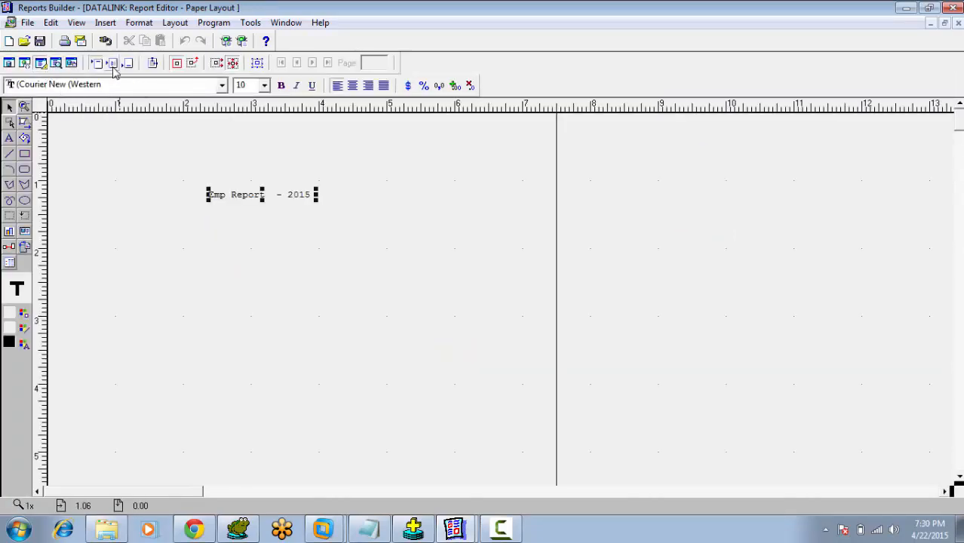
pyautogui.click(112, 63)
pyautogui.click(308, 229)
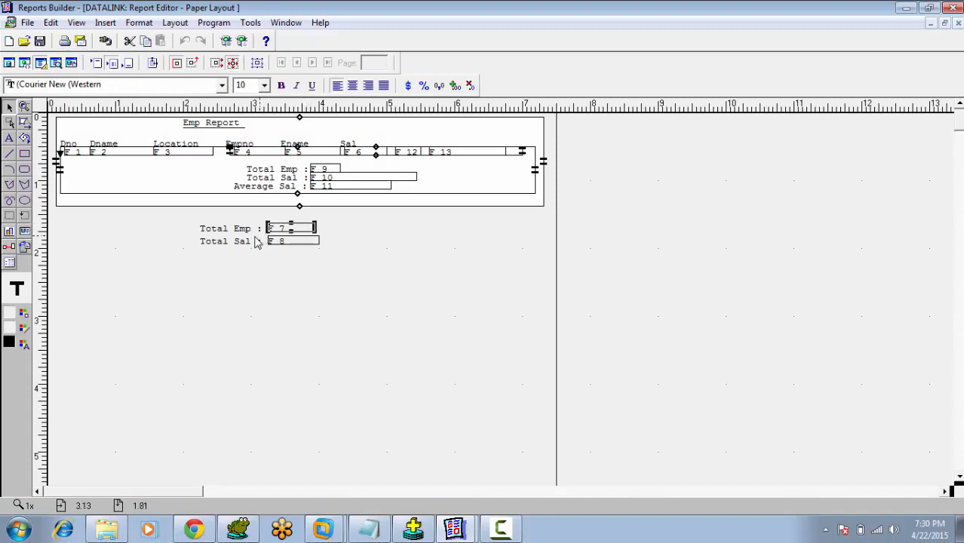
pyautogui.keyDown('shift'); pyautogui.click(234, 228); pyautogui.keyUp('shift')
pyautogui.keyDown('shift'); pyautogui.click(234, 241); pyautogui.keyUp('shift')
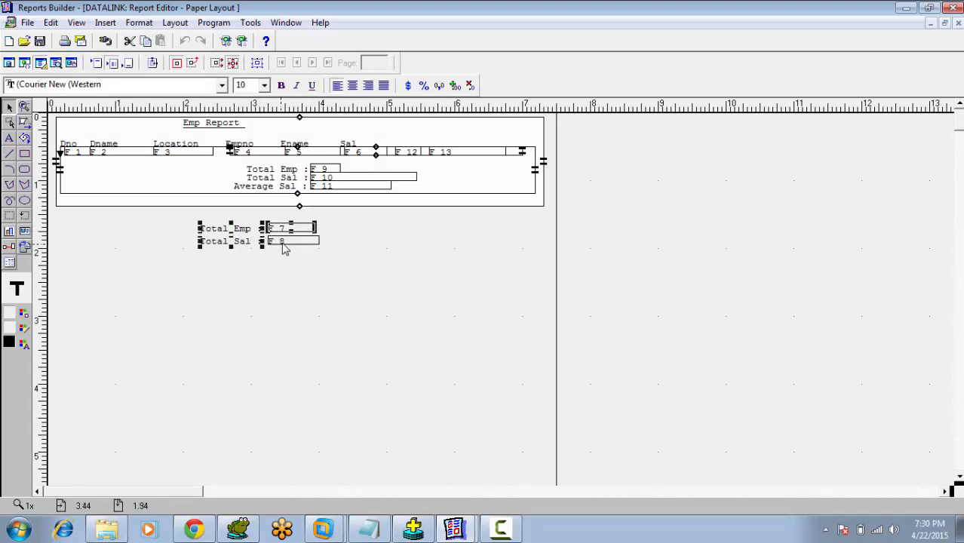
pyautogui.keyDown('shift'); pyautogui.click(284, 243); pyautogui.keyUp('shift')
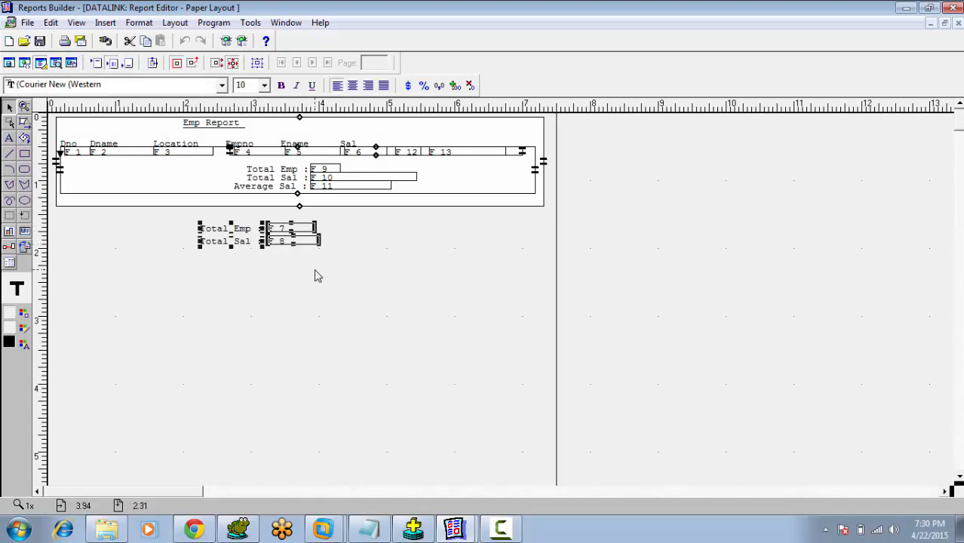
pyautogui.click(249, 275)
pyautogui.click(98, 64)
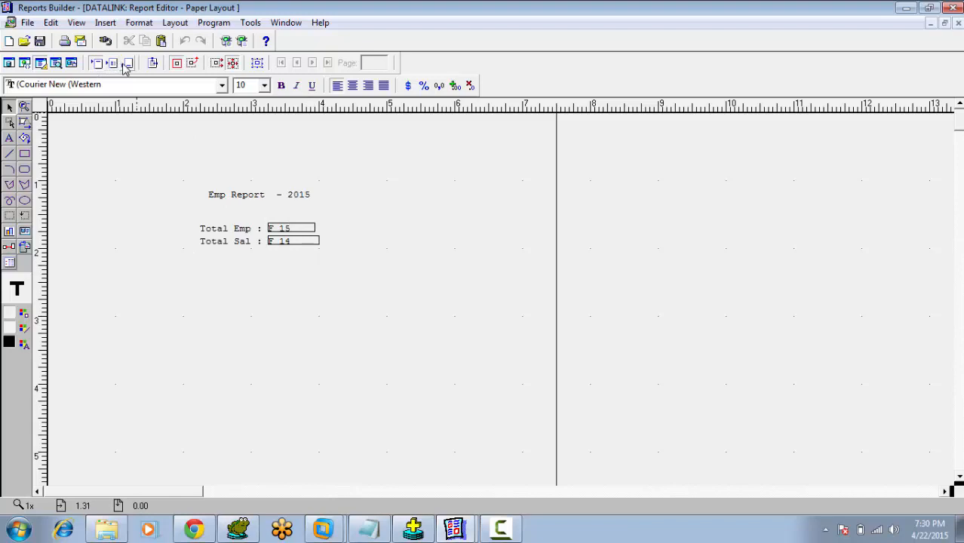
# Step: Paste the copied report-level Total Emp and Total Sal labels and fields into the trailer section of the paper layout
pyautogui.click(127, 64)
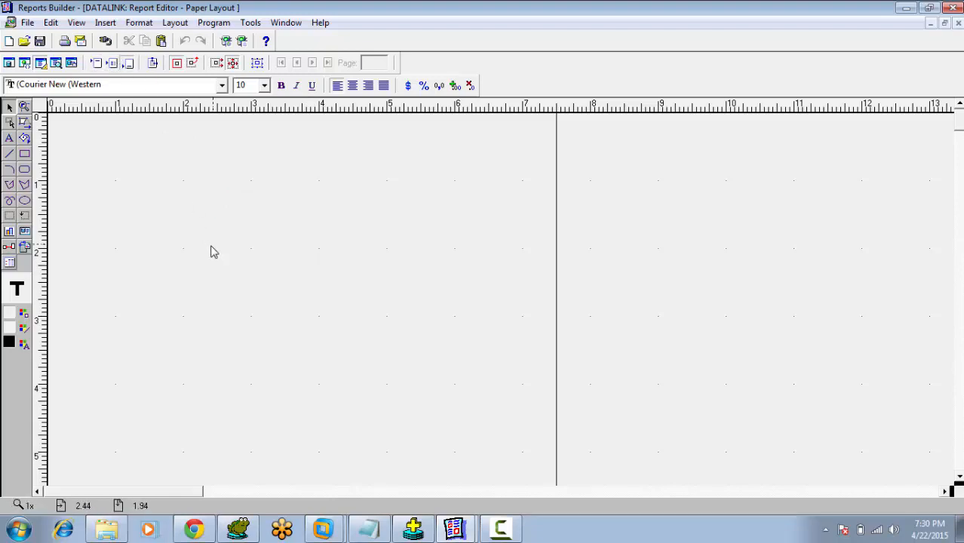
pyautogui.click(96, 65)
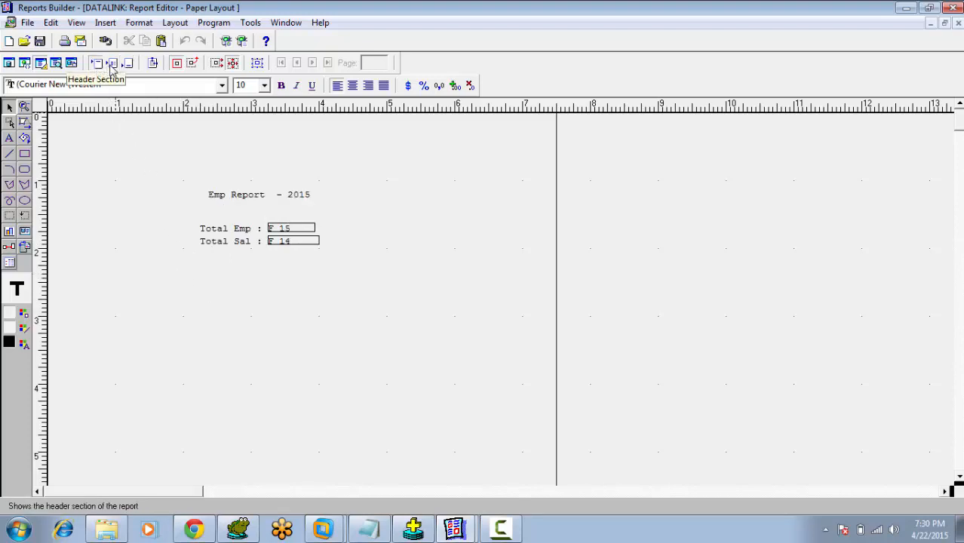
pyautogui.click(117, 67)
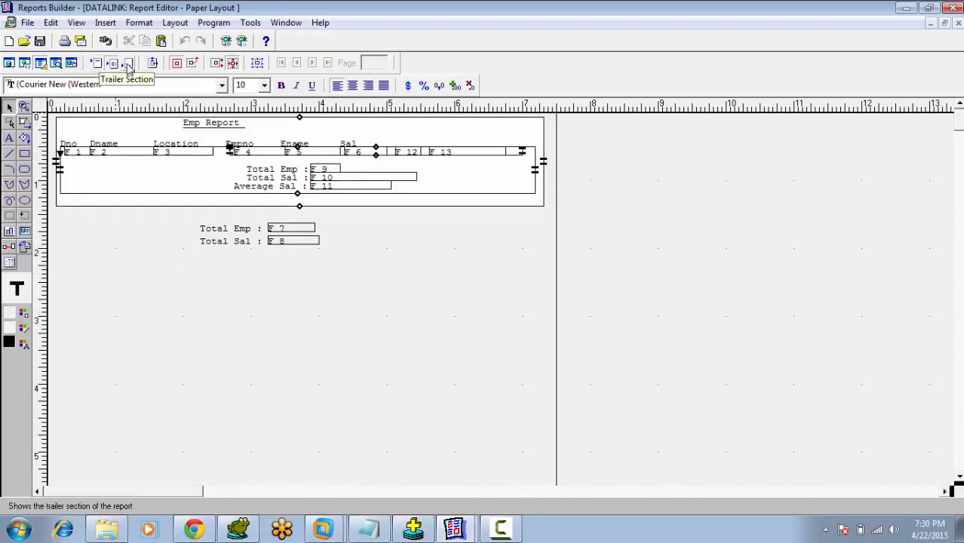
pyautogui.click(128, 66)
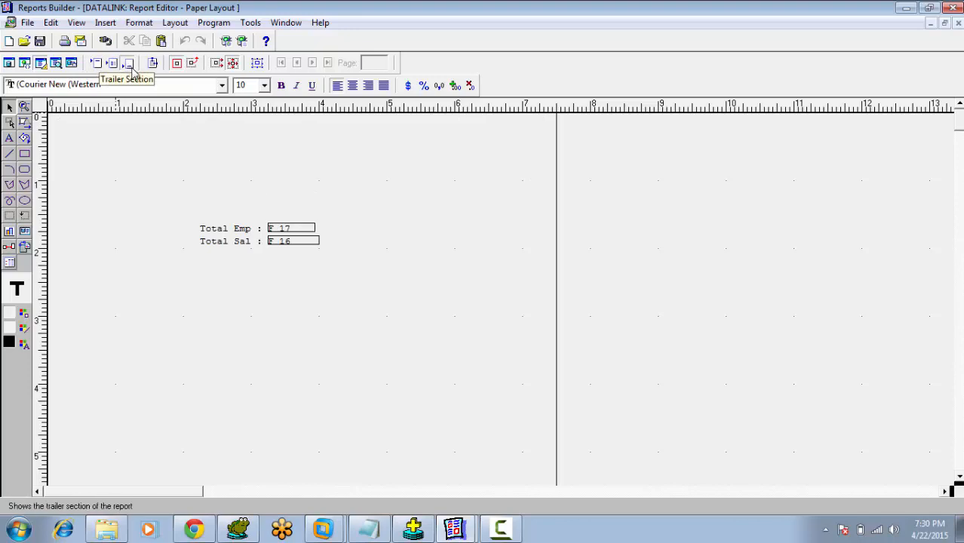
# Step: Preview the report, check the header, main and trailer pages in order, and close the preview
pyautogui.click(30, 23)
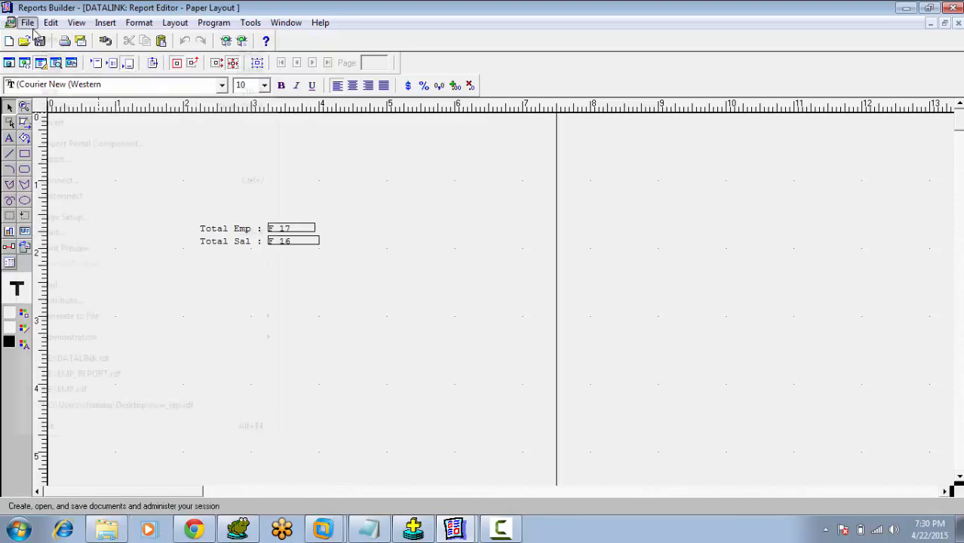
pyautogui.click(70, 250)
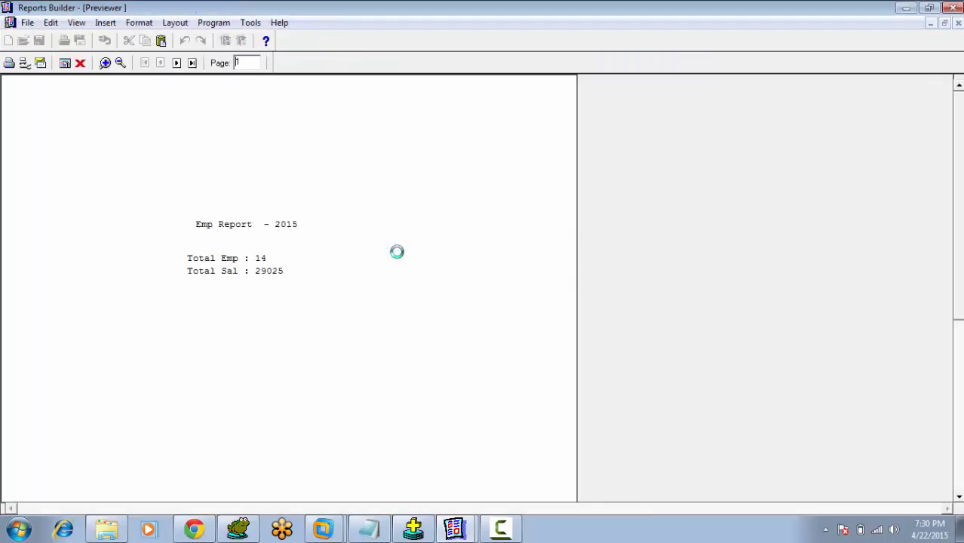
pyautogui.click(177, 63)
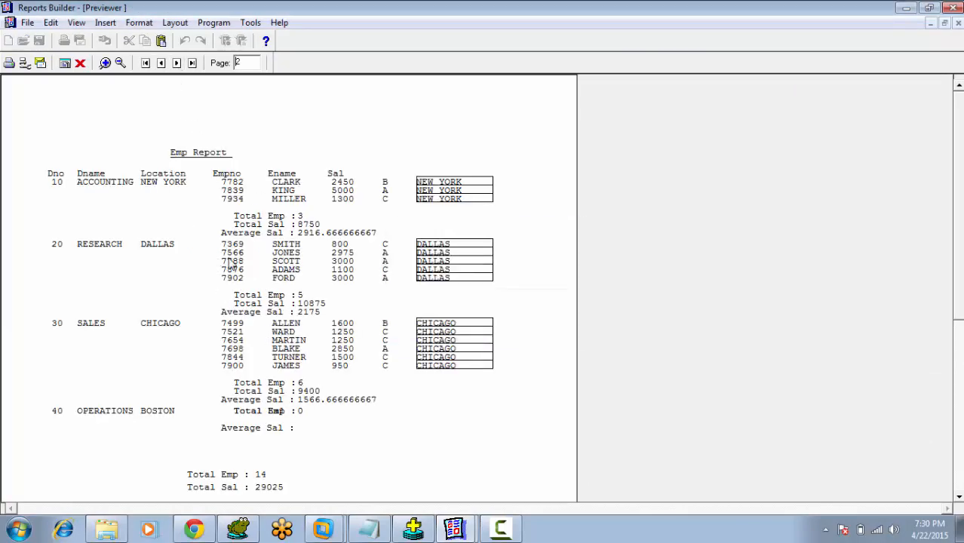
pyautogui.click(191, 63)
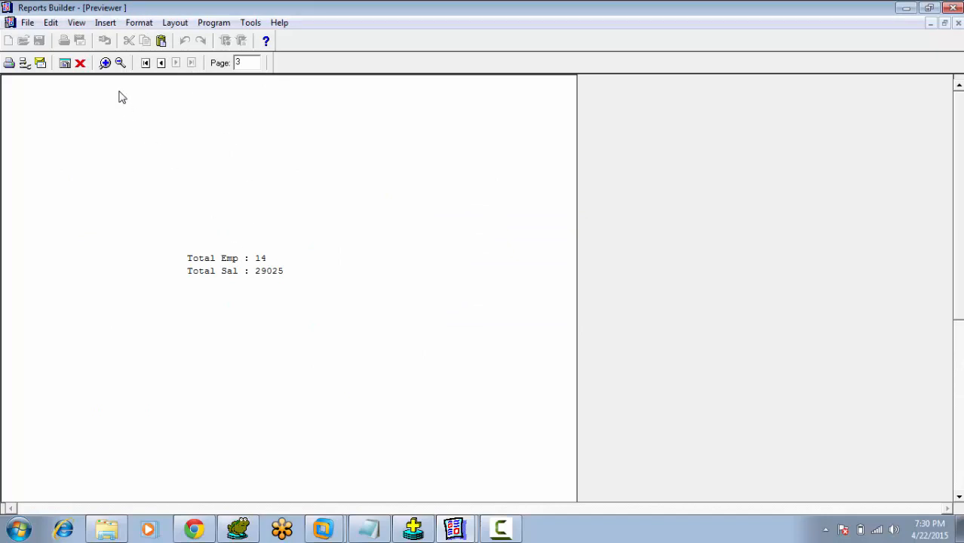
pyautogui.click(79, 64)
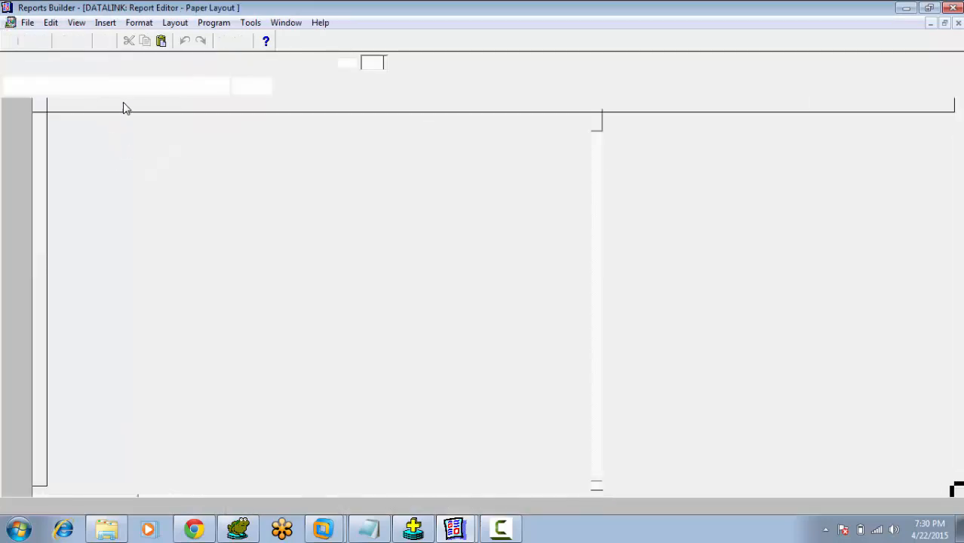
# Step: Turn on margin editing for the header section and examine the margin area around the page body
pyautogui.click(97, 63)
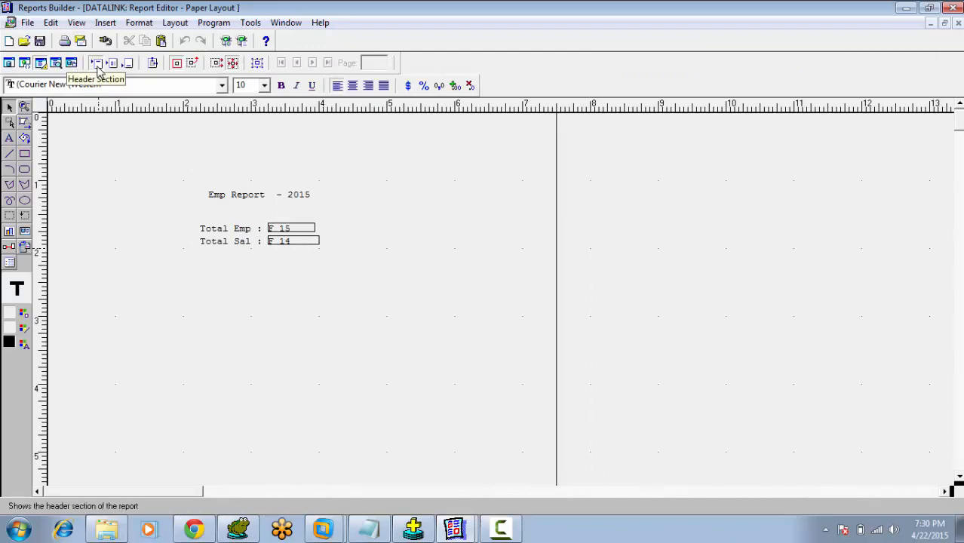
pyautogui.click(152, 65)
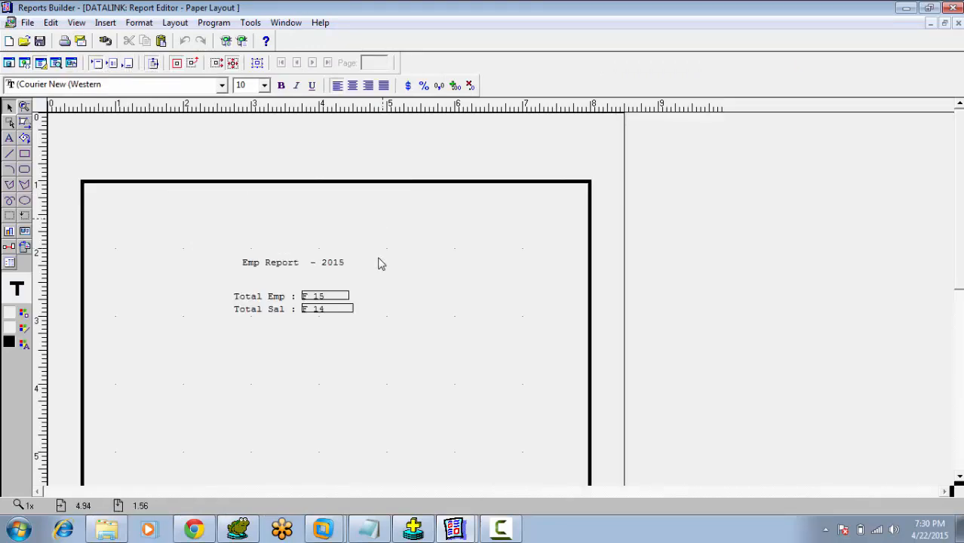
pyautogui.moveTo(77, 146); pyautogui.dragTo(610, 151)
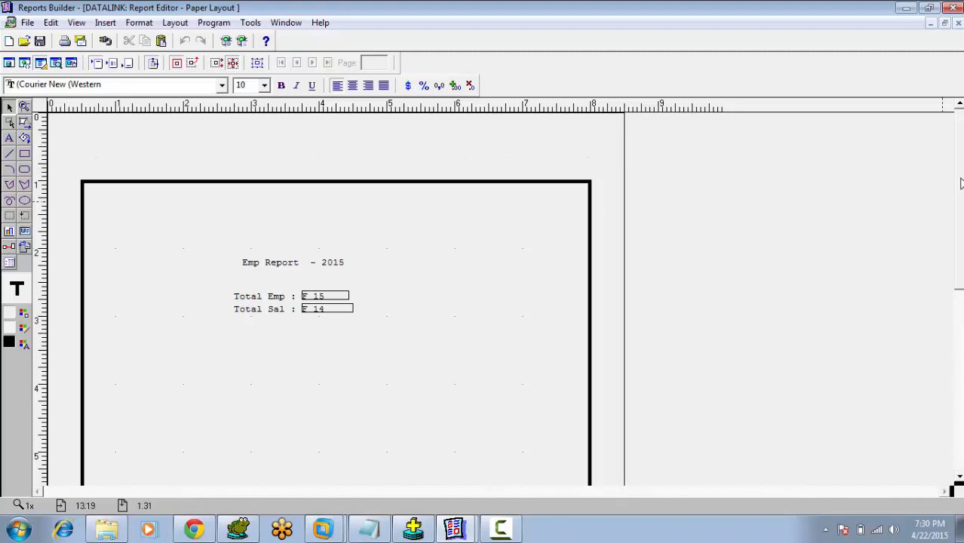
pyautogui.scroll(-10, 961, 184)
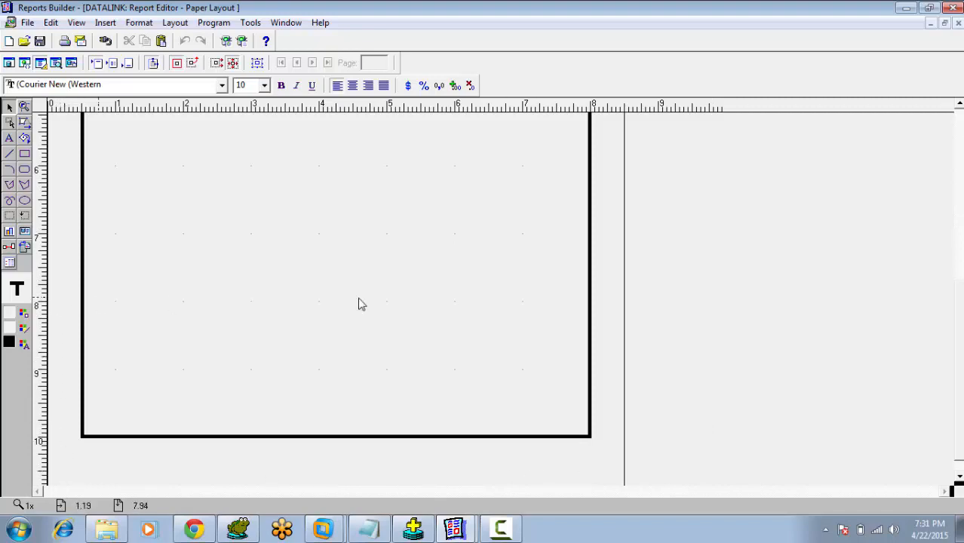
pyautogui.scroll(10, 581, 204)
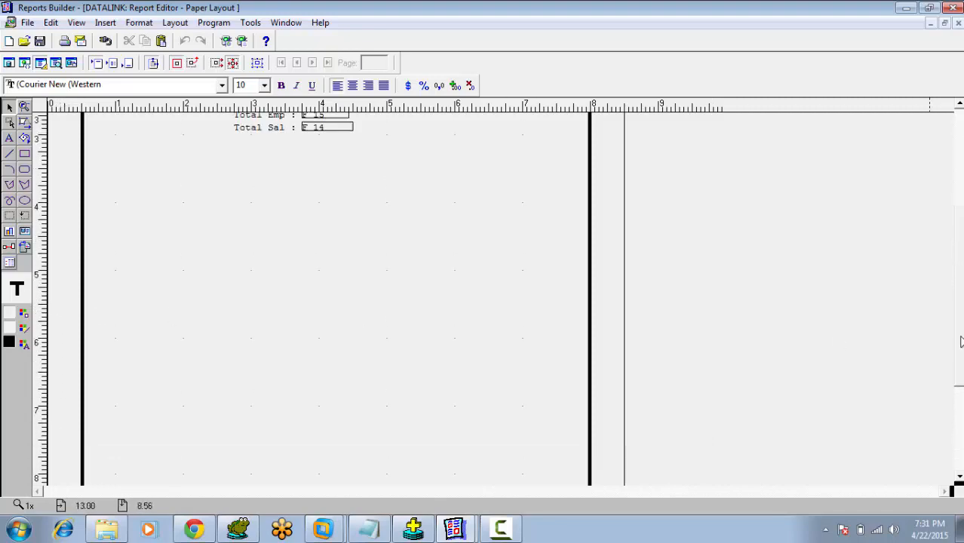
pyautogui.click(578, 183)
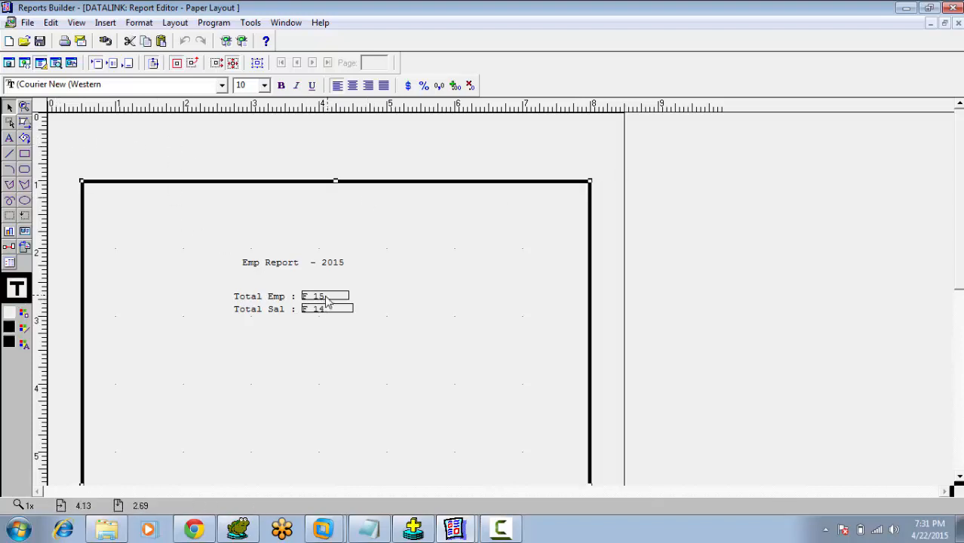
pyautogui.moveTo(156, 141); pyautogui.dragTo(559, 160)
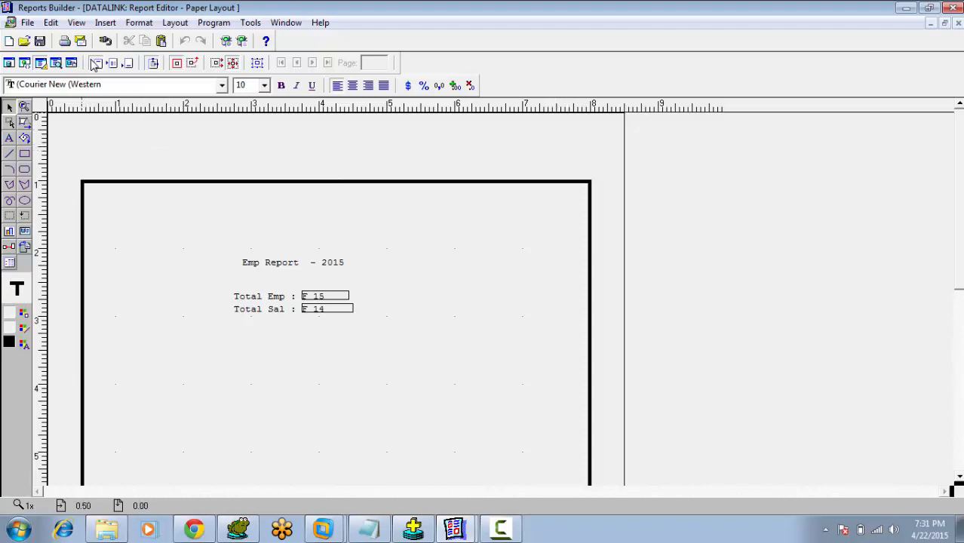
pyautogui.moveTo(57, 136); pyautogui.dragTo(273, 147)
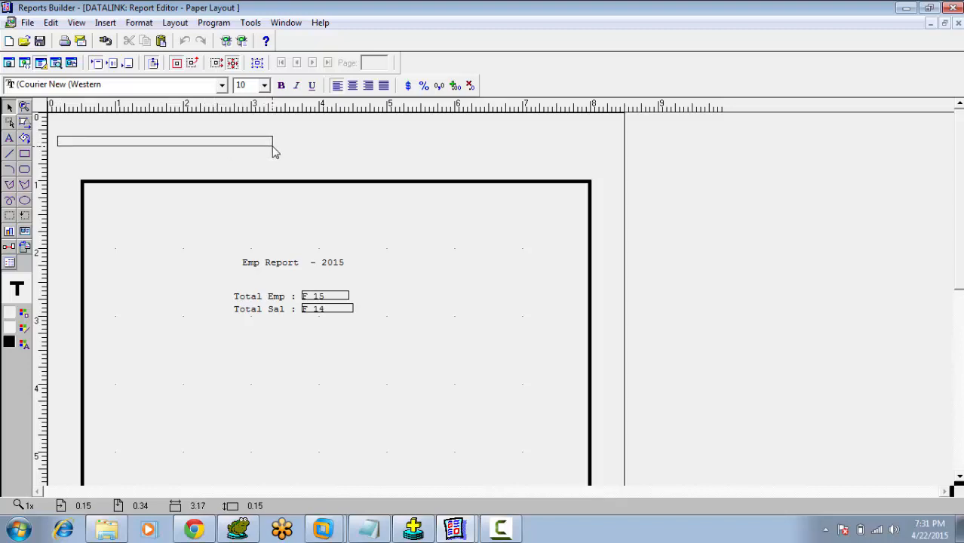
pyautogui.moveTo(273, 146); pyautogui.dragTo(273, 147)
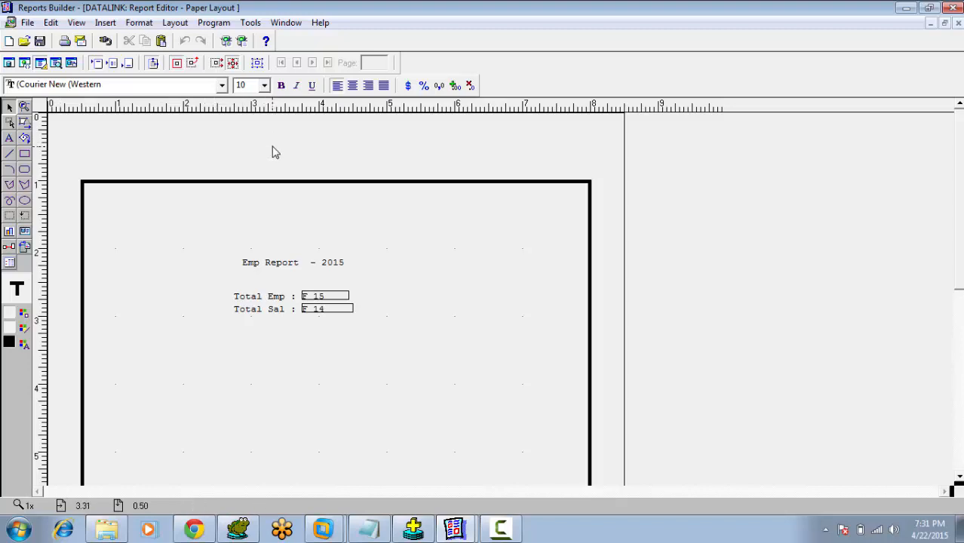
# Step: Insert the date and time at the Top-Left of the header section's margin, using the format "Wednesday April 22 2015 7:31 PM"
pyautogui.click(112, 25)
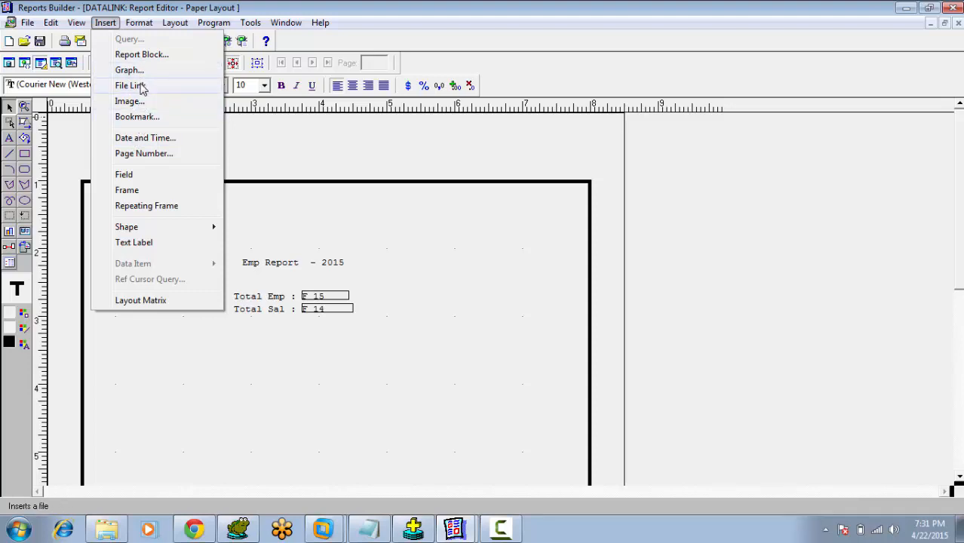
pyautogui.click(149, 142)
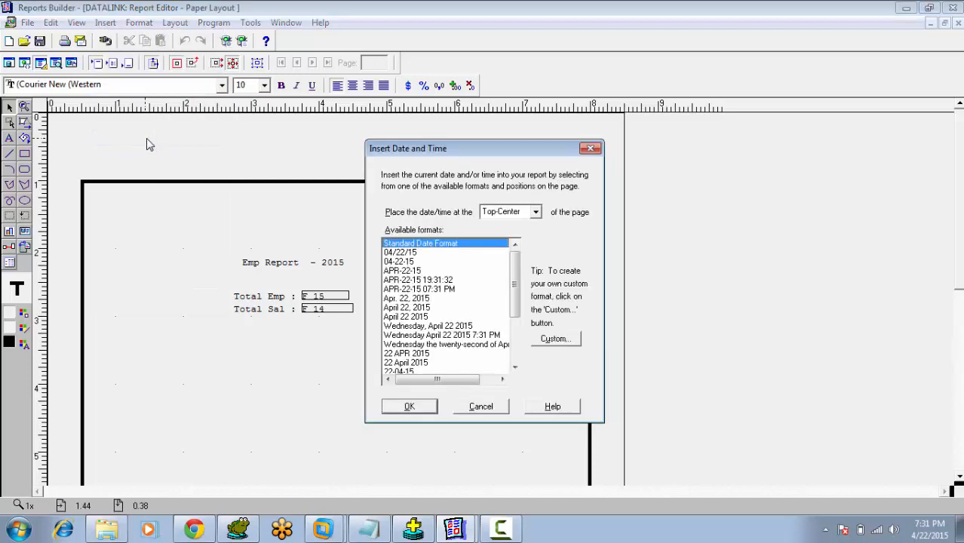
pyautogui.click(535, 213)
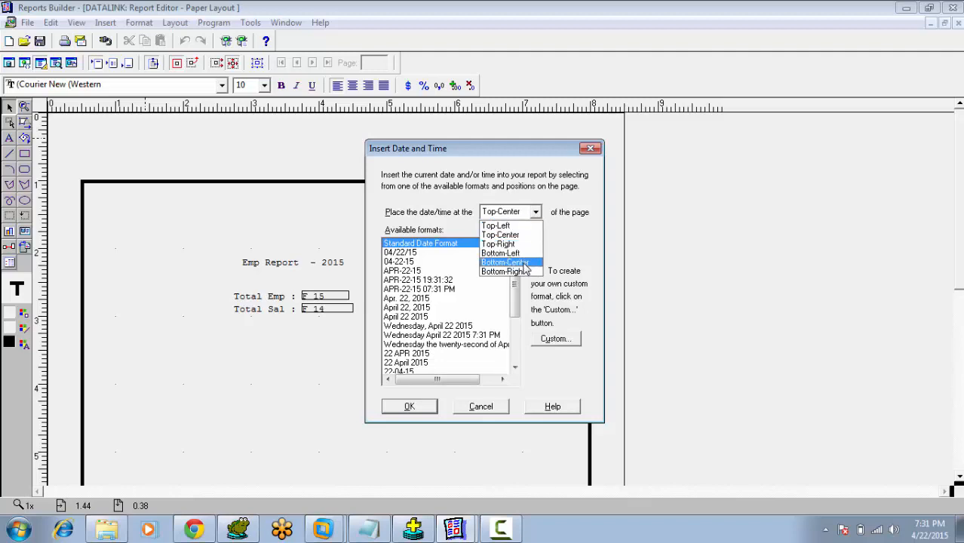
pyautogui.click(497, 226)
pyautogui.click(474, 335)
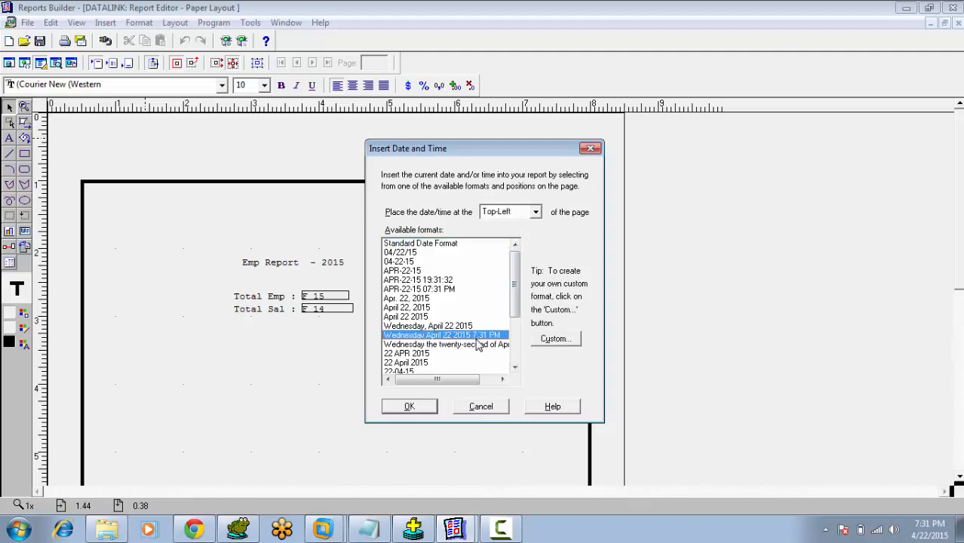
pyautogui.click(409, 407)
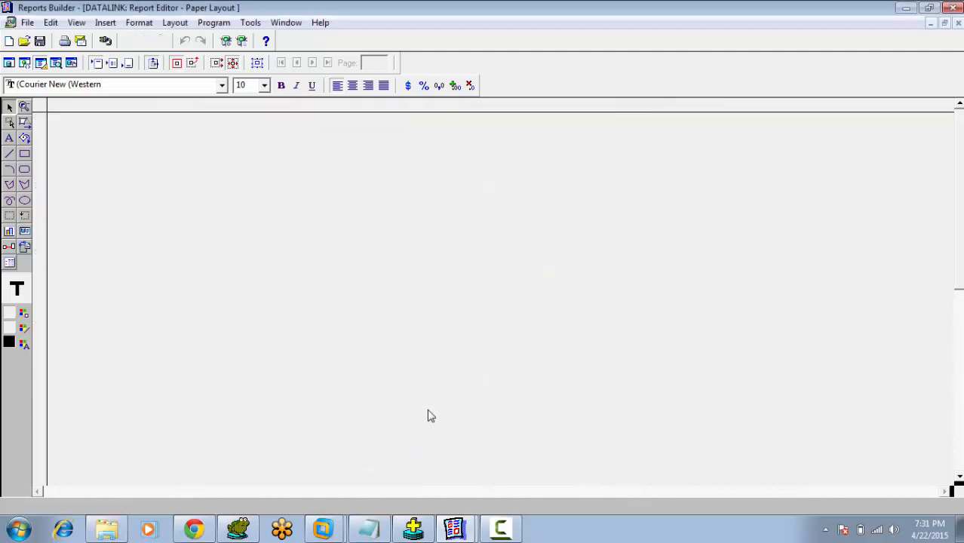
pyautogui.click(296, 151)
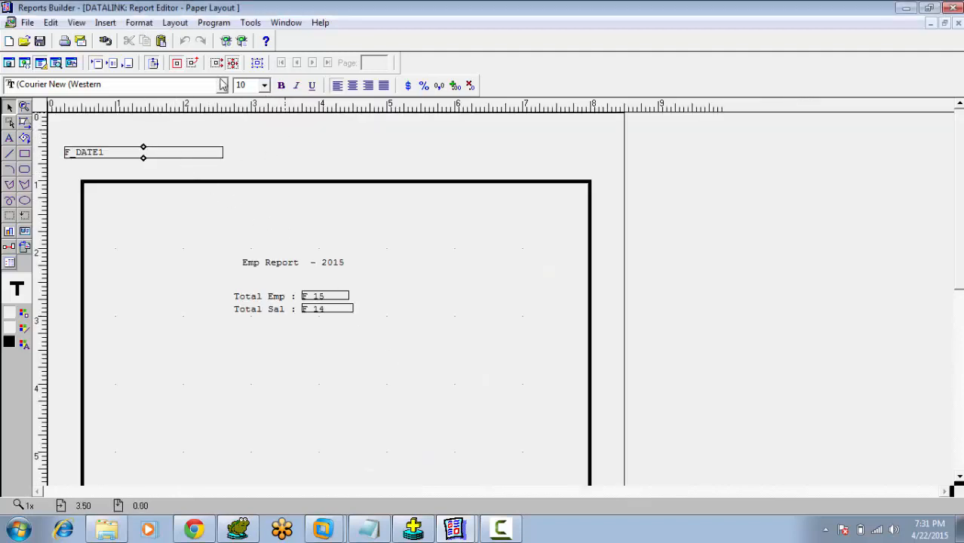
# Step: Insert page numbering at the Top-Right of the header section's margin, in the Page Number and Total Pages format
pyautogui.moveTo(439, 135); pyautogui.dragTo(626, 158)
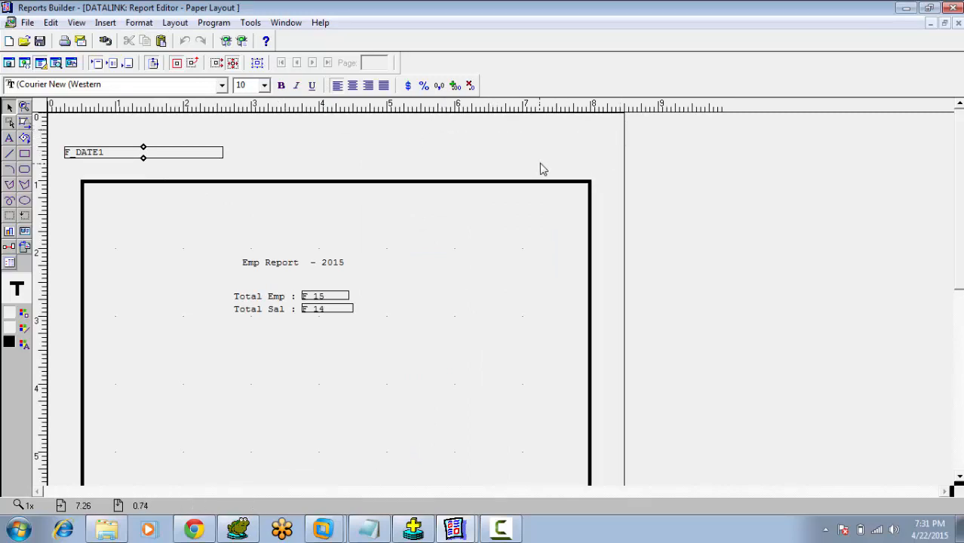
pyautogui.click(105, 23)
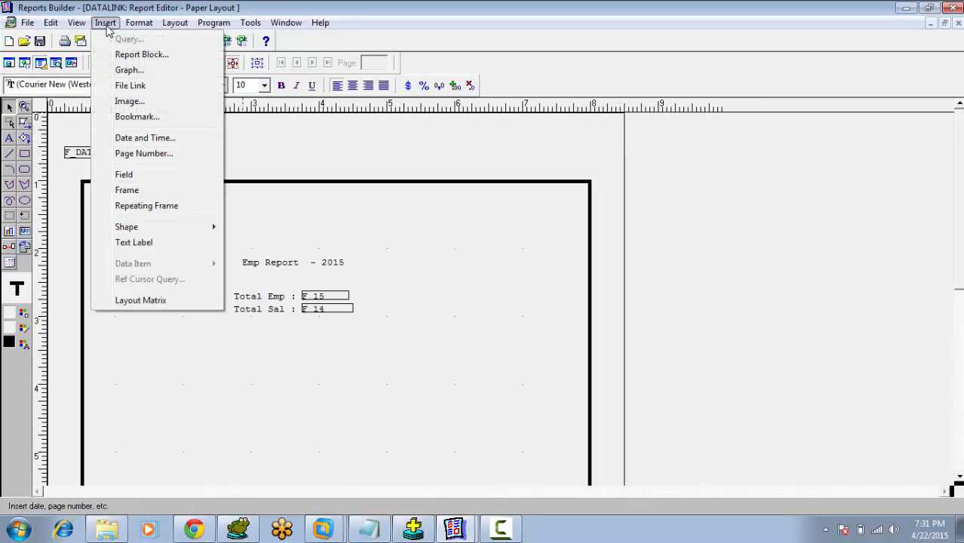
pyautogui.click(134, 155)
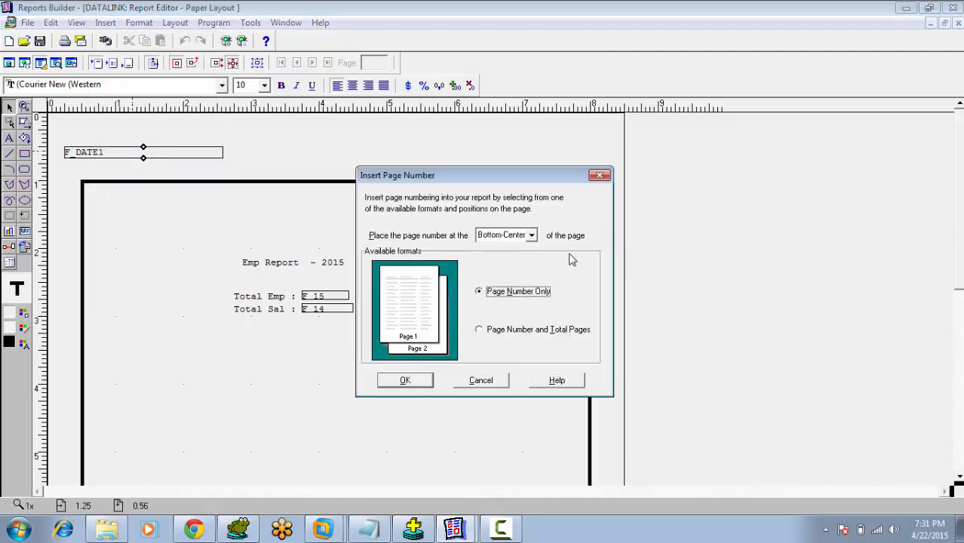
pyautogui.click(531, 235)
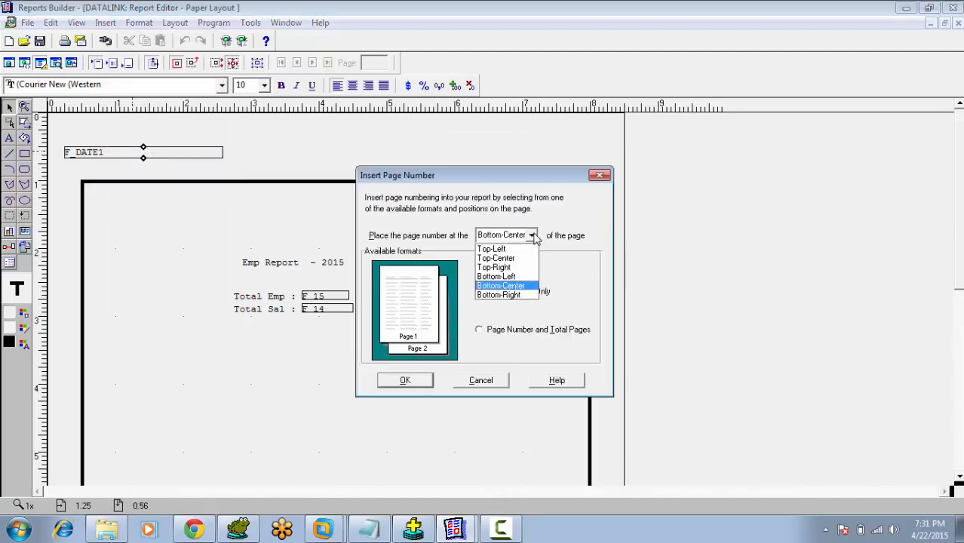
pyautogui.click(522, 268)
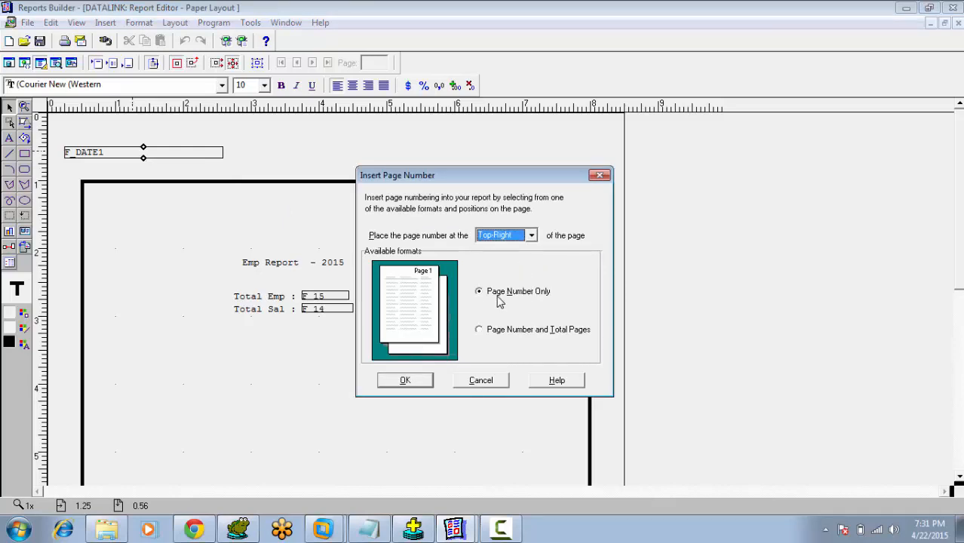
pyautogui.click(513, 332)
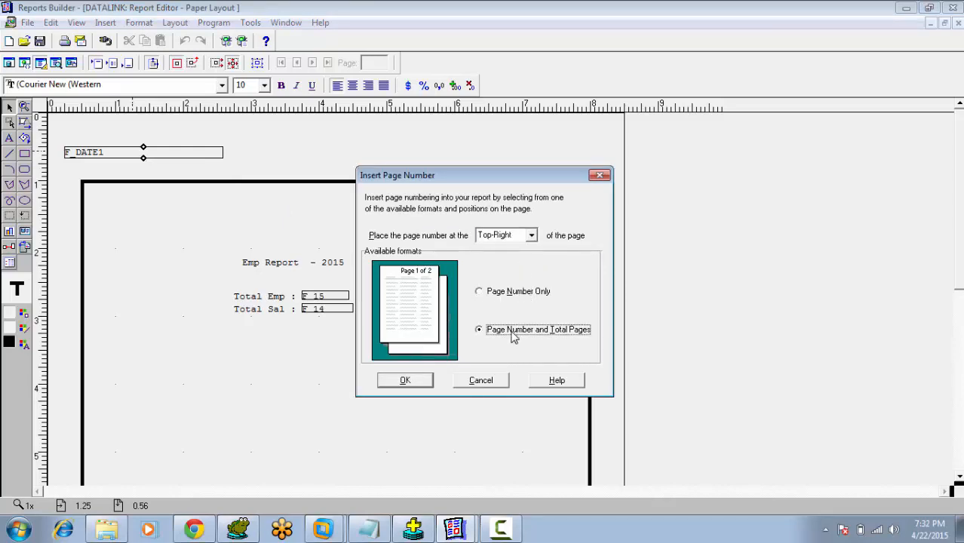
pyautogui.click(405, 382)
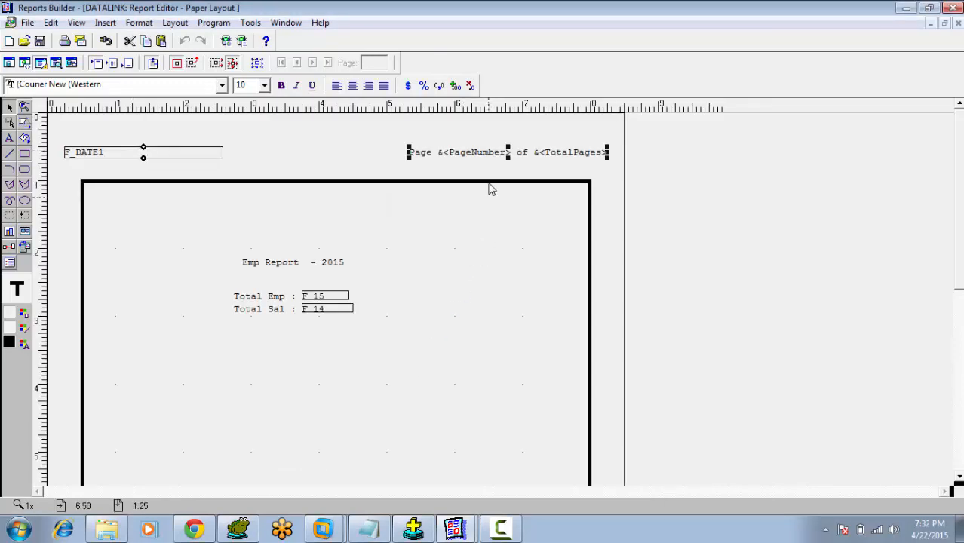
pyautogui.click(340, 165)
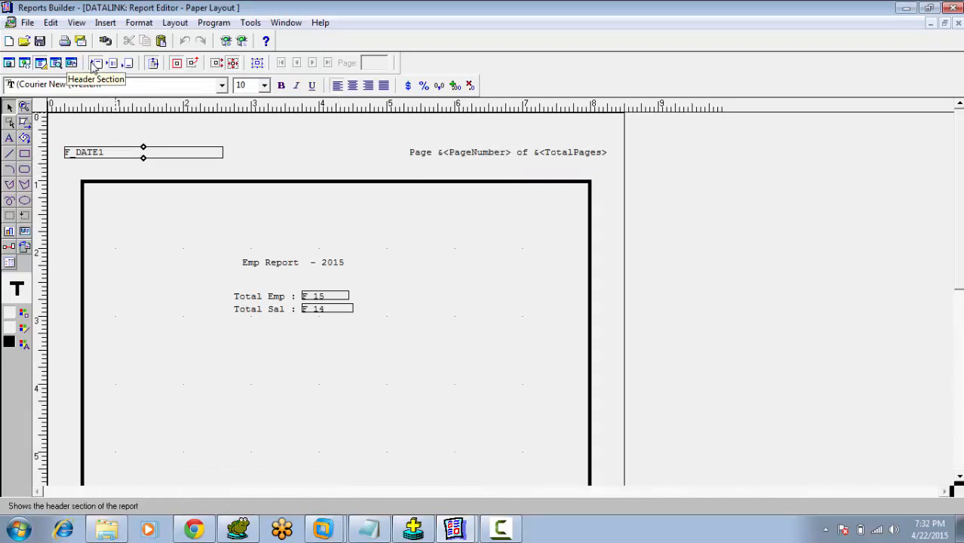
# Step: Check the margin areas of the main and trailer sections for the date and page number
pyautogui.click(113, 63)
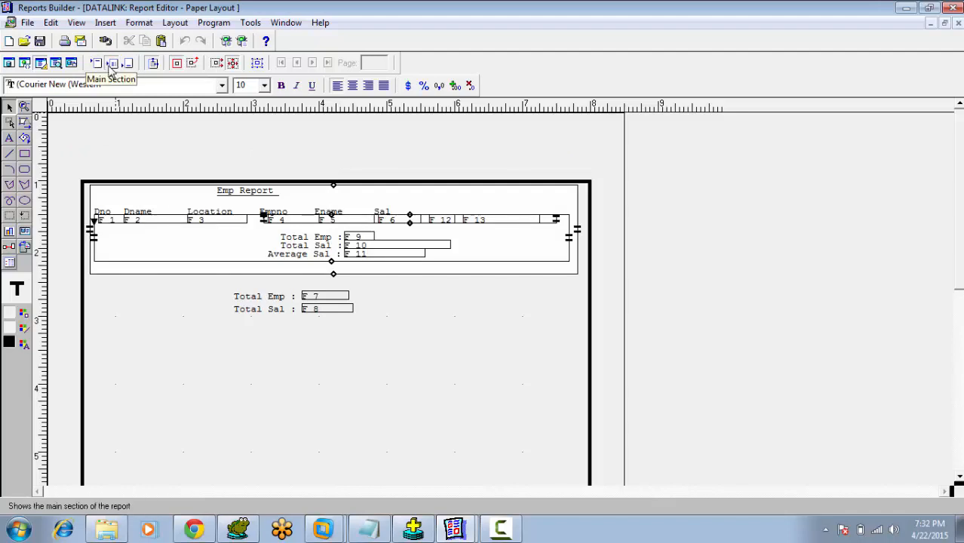
pyautogui.moveTo(56, 140); pyautogui.dragTo(466, 146)
pyautogui.click(338, 182)
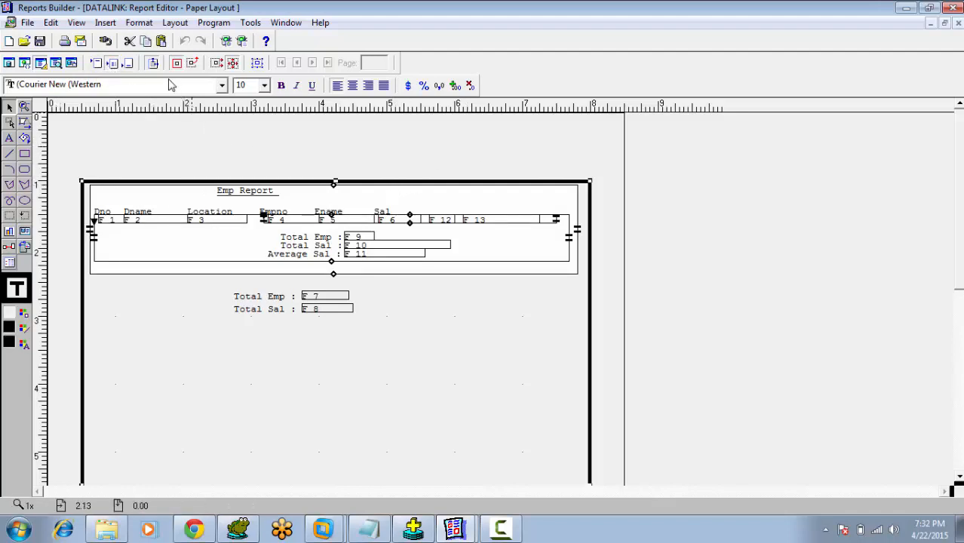
pyautogui.click(130, 64)
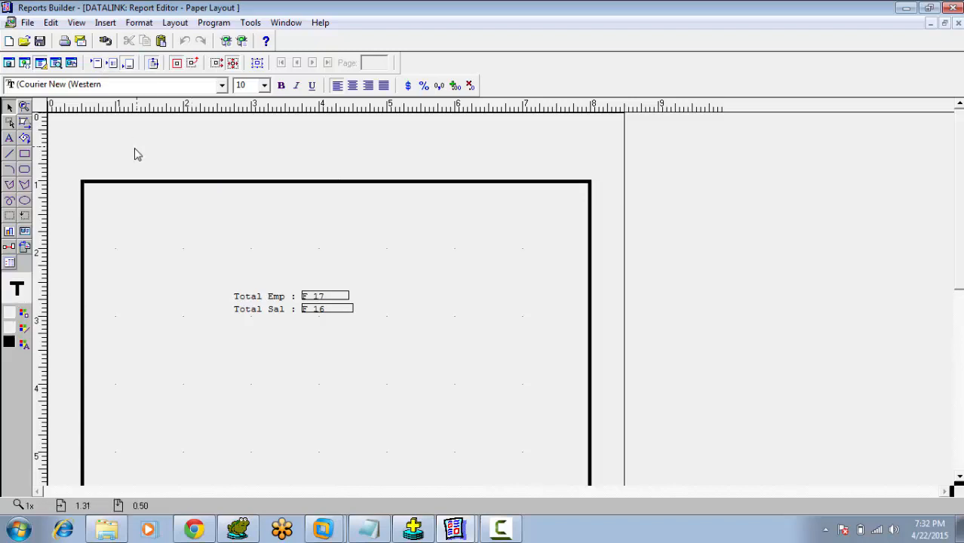
# Step: Turn off margin editing in the trailer section and return to the header section's layout
pyautogui.moveTo(81, 151); pyautogui.dragTo(253, 162)
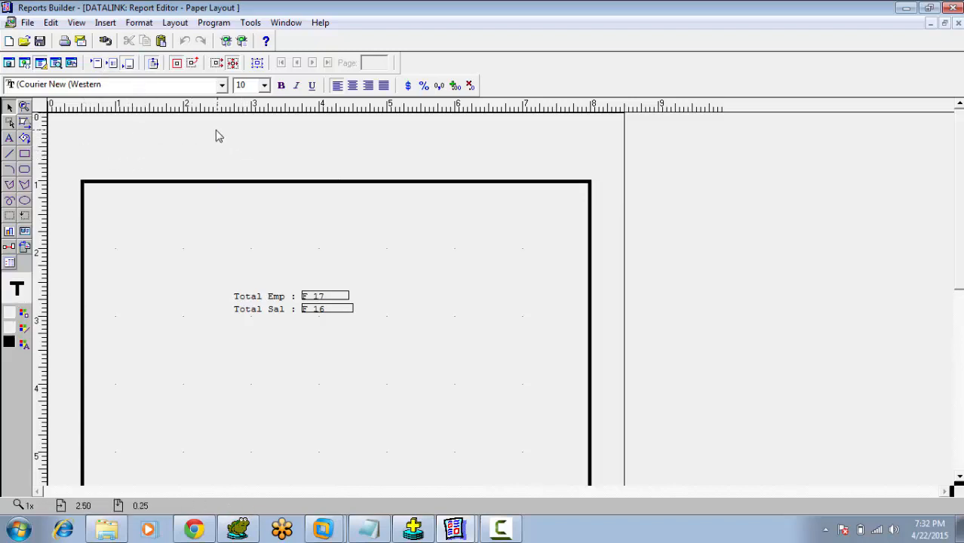
pyautogui.click(153, 63)
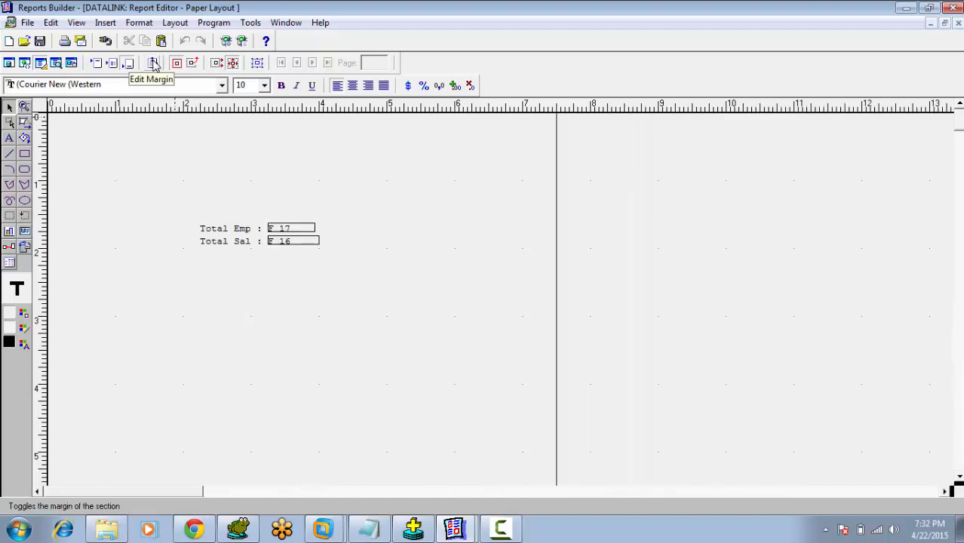
pyautogui.click(111, 63)
pyautogui.click(96, 65)
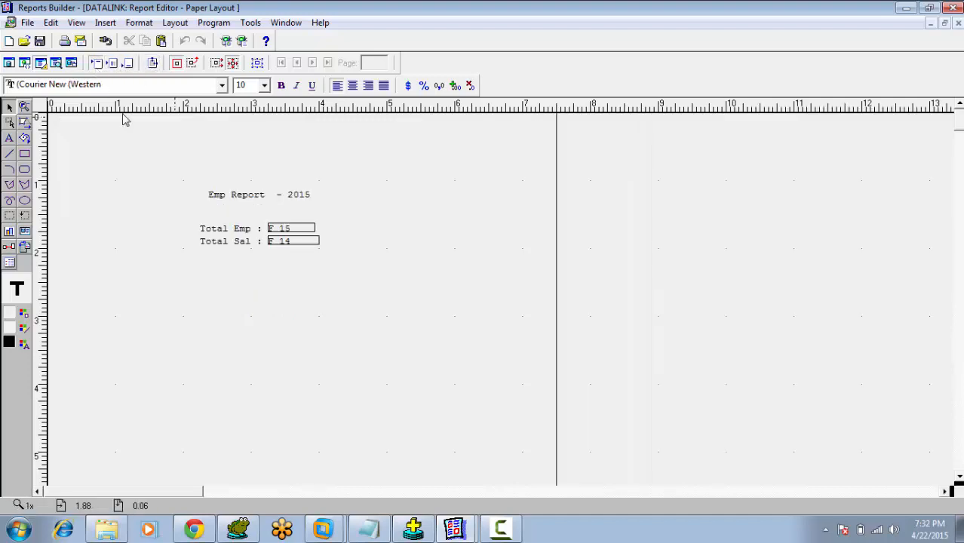
# Step: Preview the report, check all pages for the margin date and page number, and close the preview
pyautogui.click(27, 22)
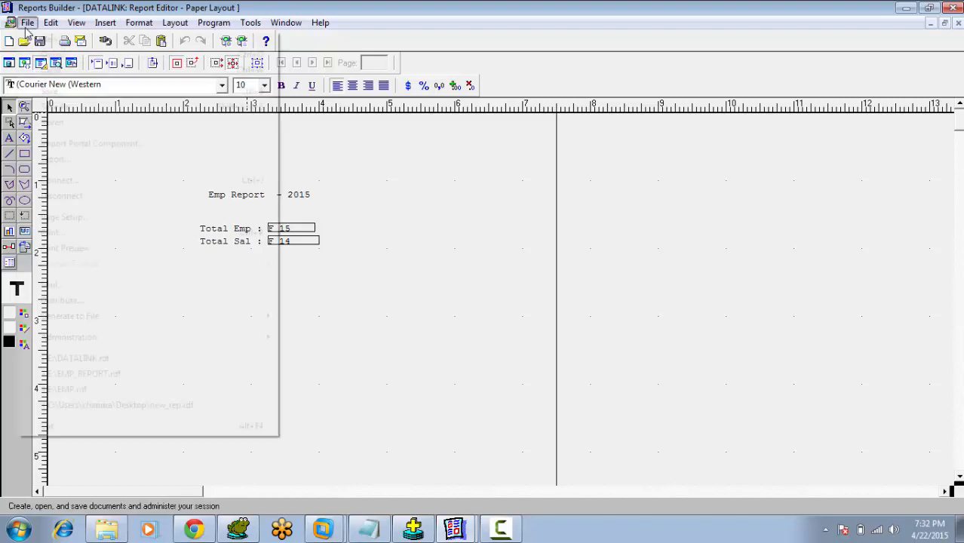
pyautogui.click(74, 249)
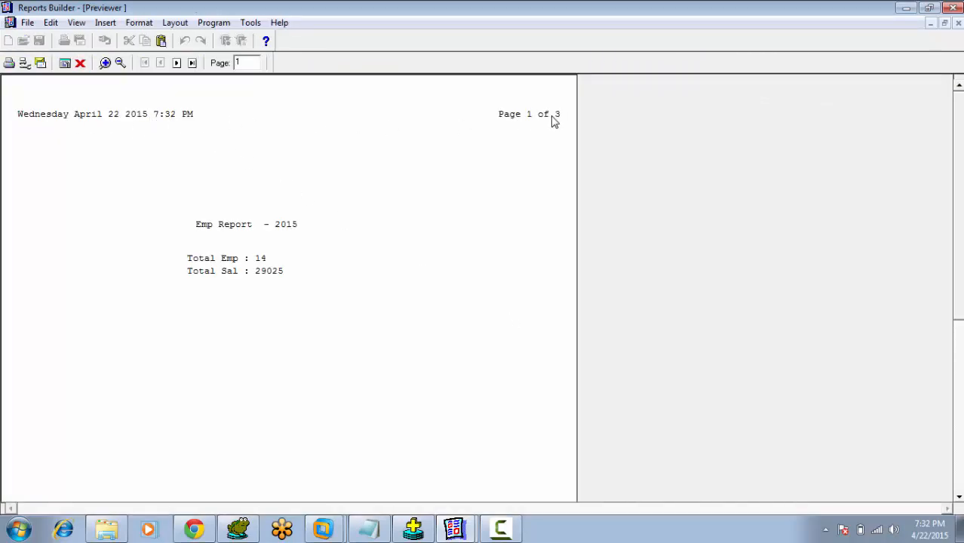
pyautogui.click(176, 63)
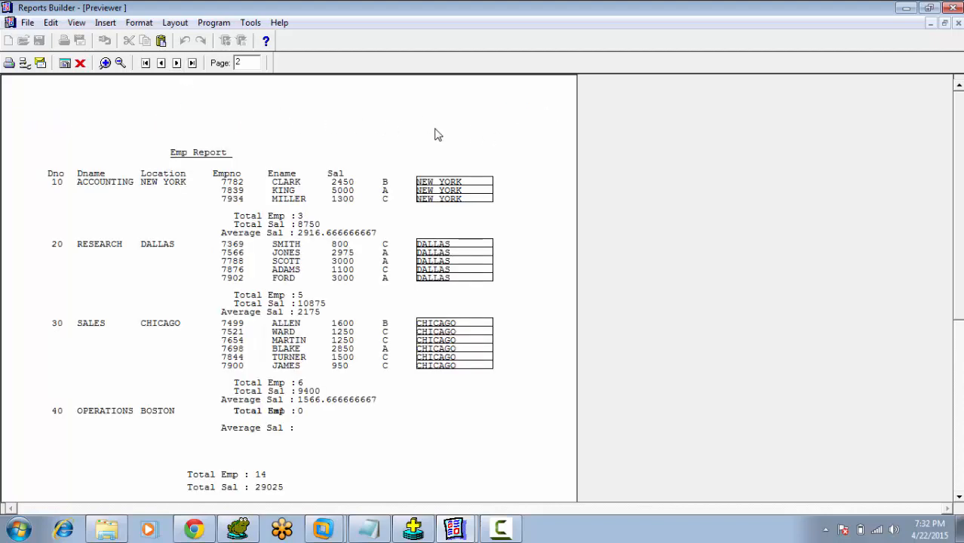
pyautogui.click(145, 63)
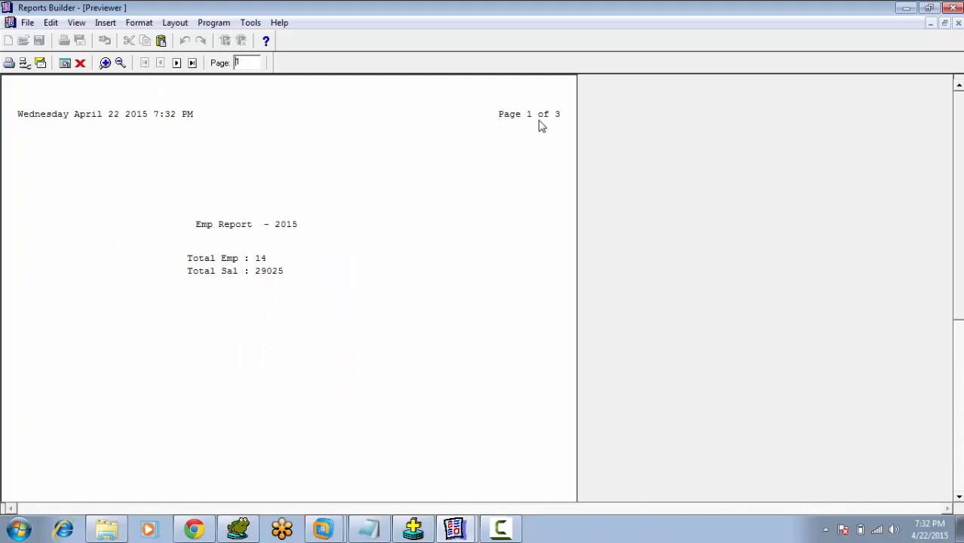
pyautogui.click(176, 62)
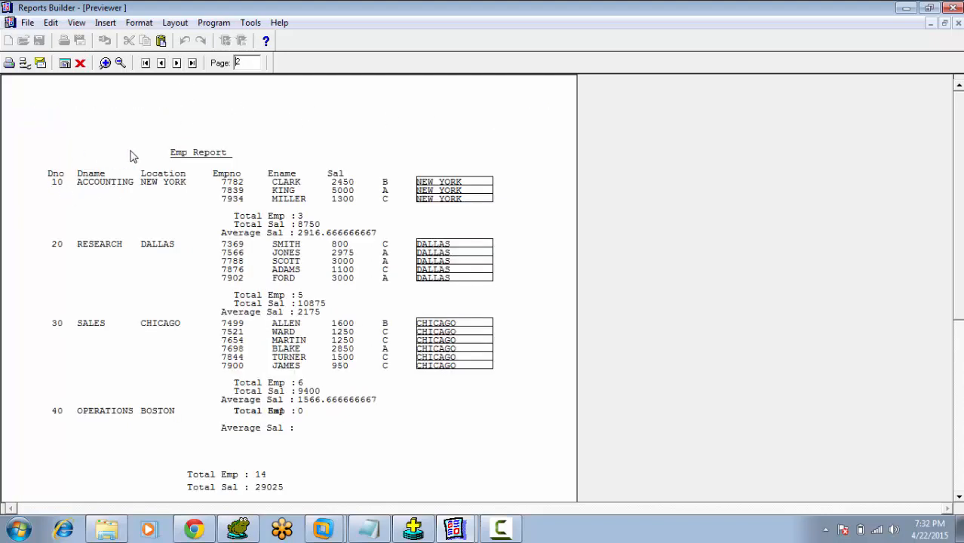
pyautogui.click(189, 64)
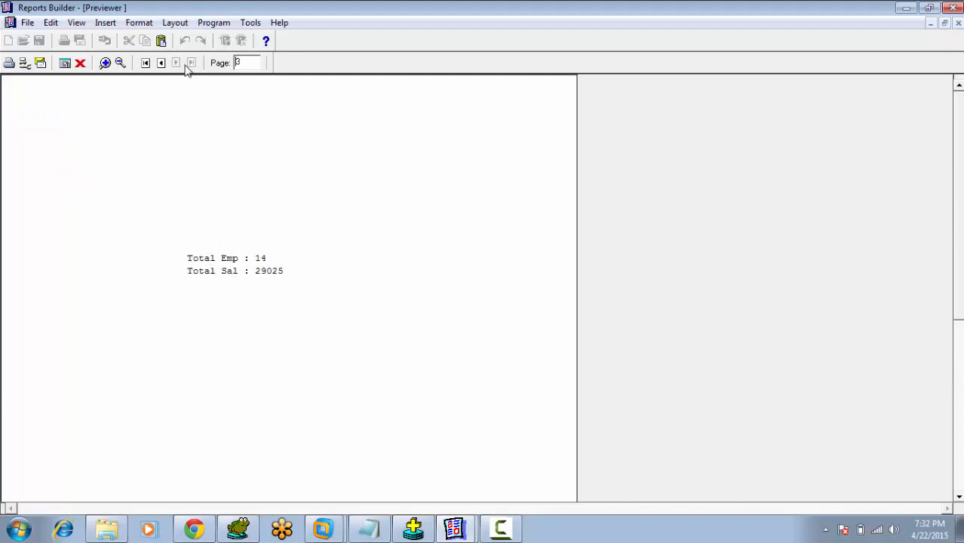
pyautogui.click(161, 63)
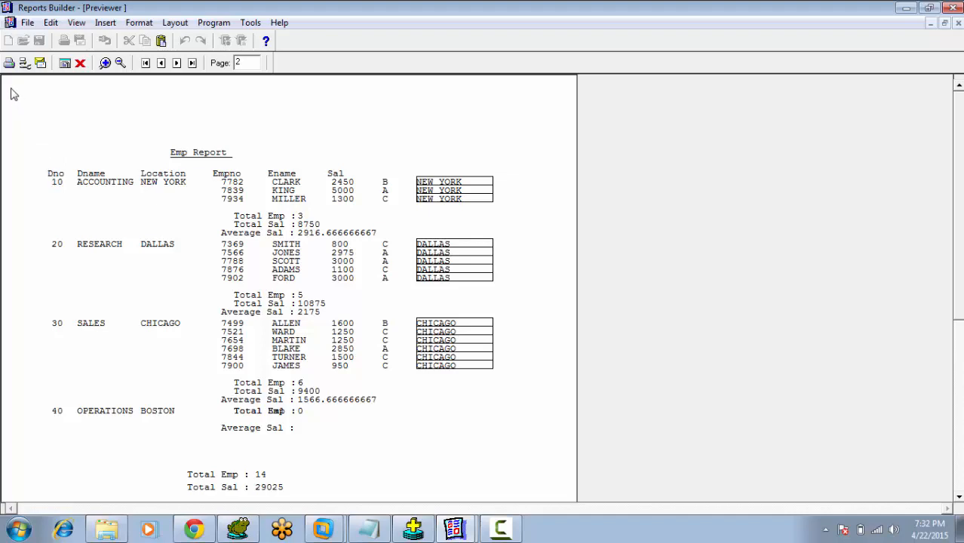
pyautogui.click(80, 63)
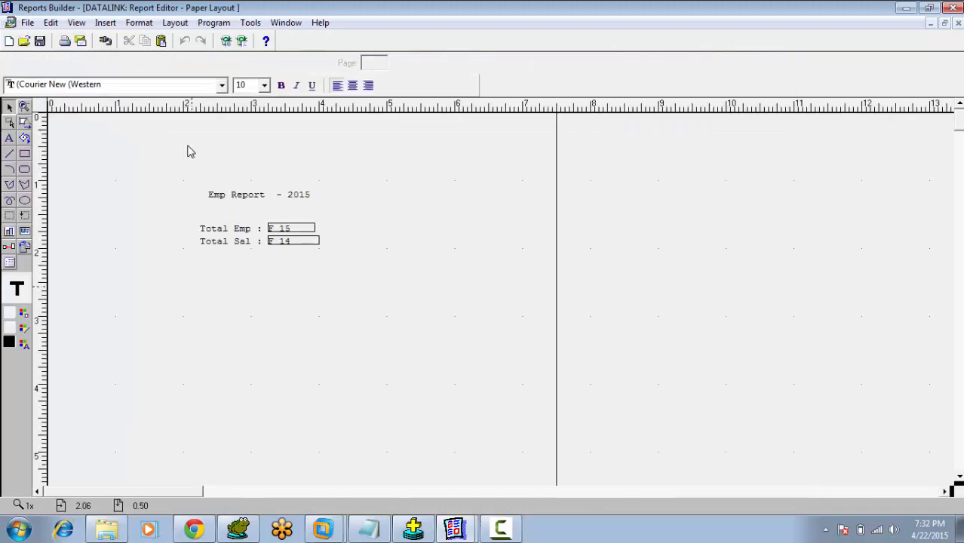
# Step: Extend the main section's body to the page's top-left corner in margin editing, removing its top and left margins
pyautogui.click(112, 63)
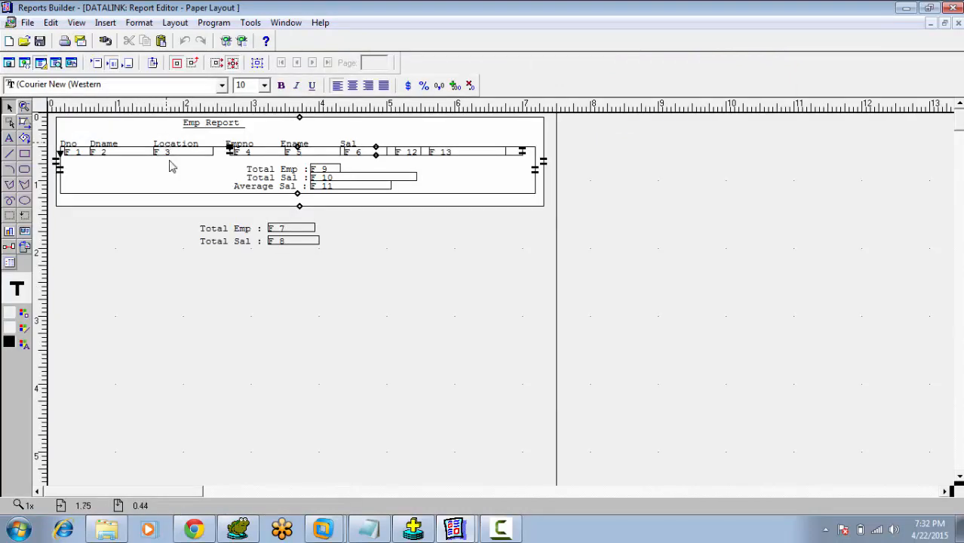
pyautogui.click(154, 64)
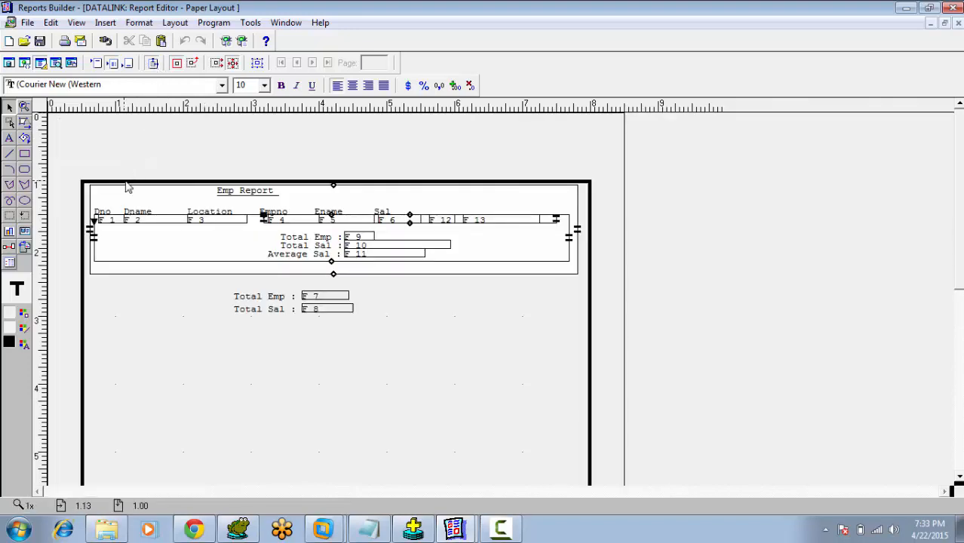
pyautogui.click(83, 186)
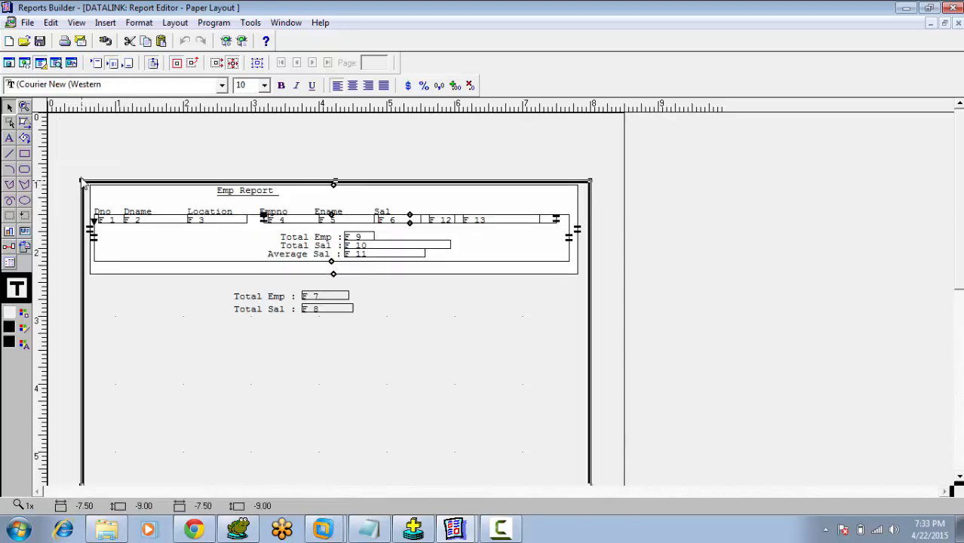
pyautogui.moveTo(83, 184); pyautogui.dragTo(51, 119)
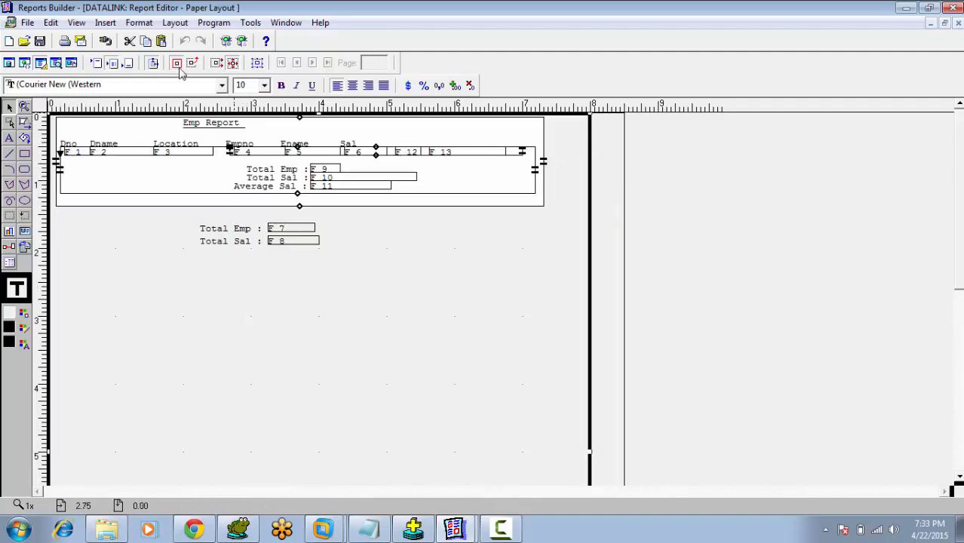
pyautogui.click(154, 64)
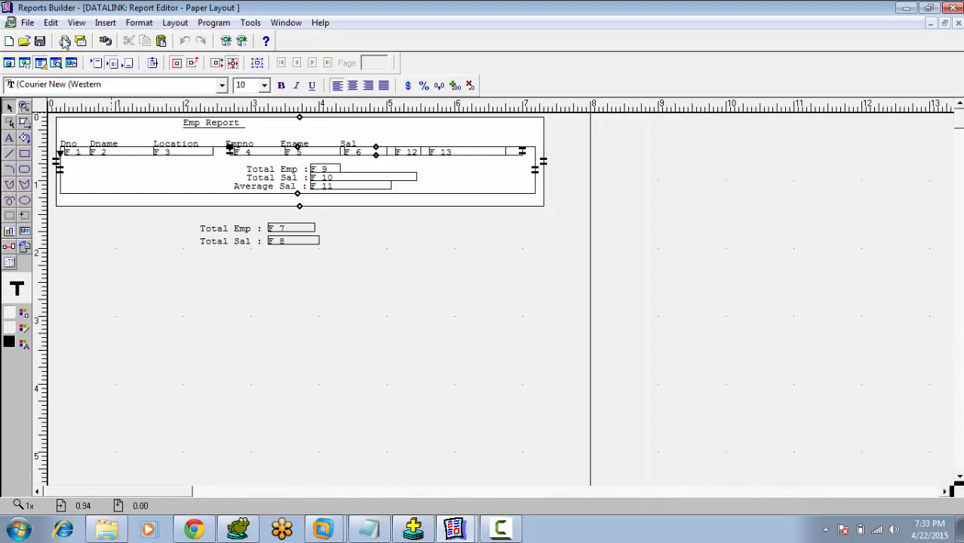
# Step: Preview the report again, check how the main section's body sits on the page, and close the preview
pyautogui.click(36, 25)
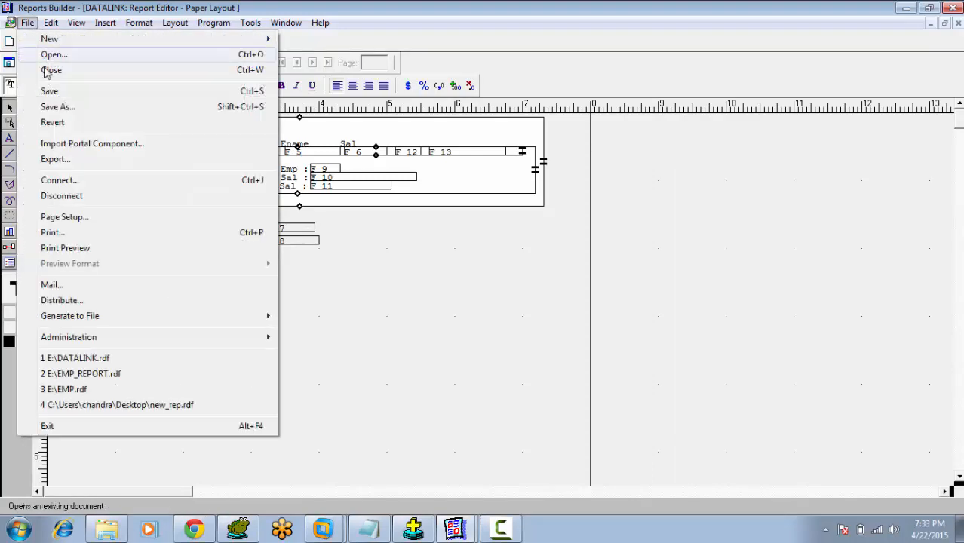
pyautogui.click(55, 250)
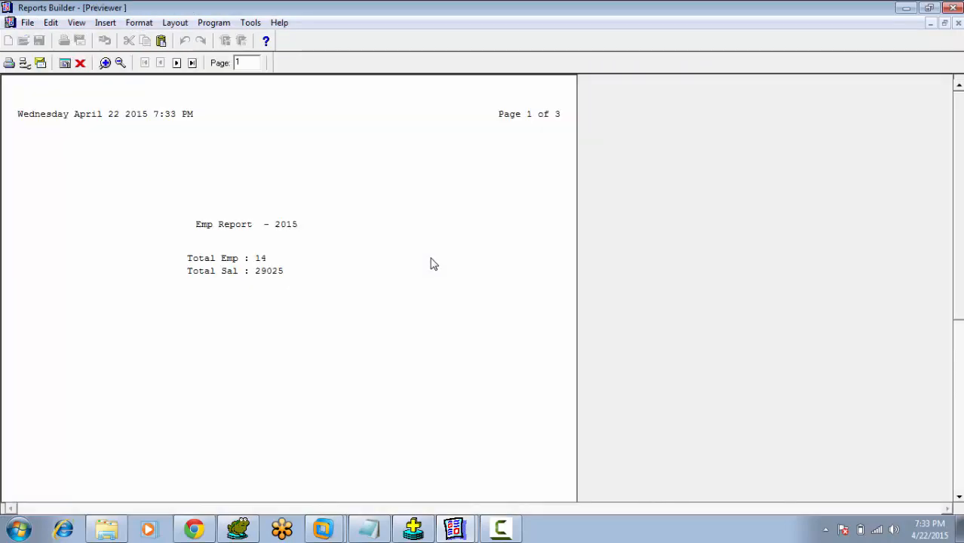
pyautogui.click(177, 62)
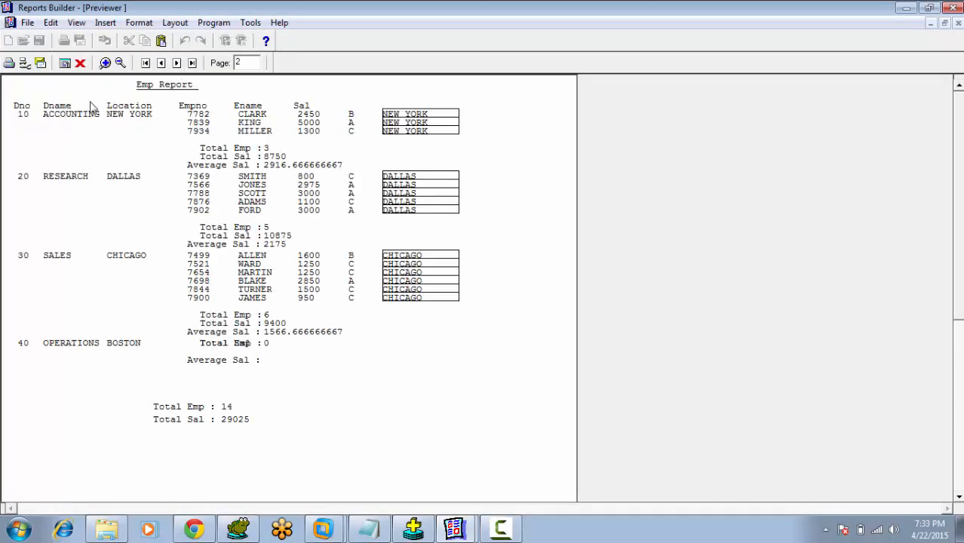
pyautogui.click(174, 67)
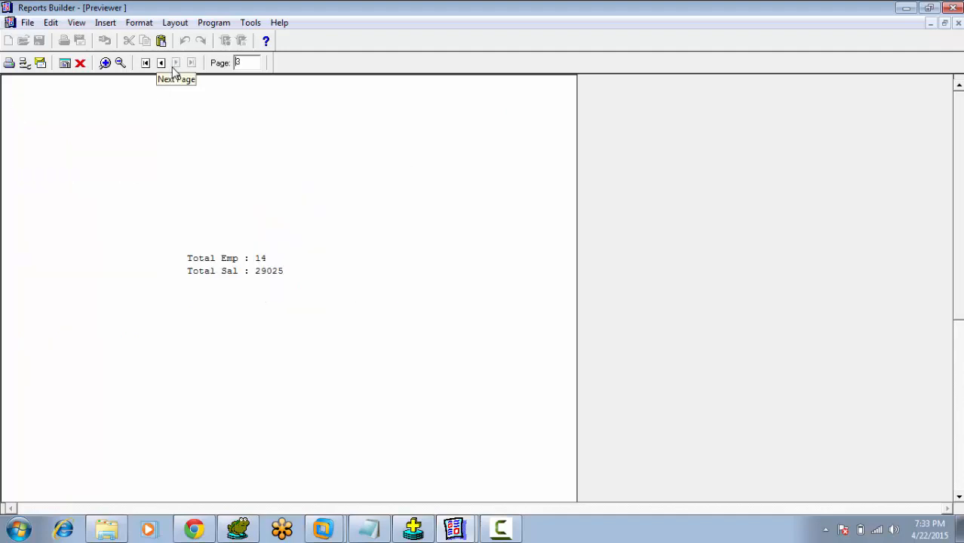
pyautogui.click(80, 63)
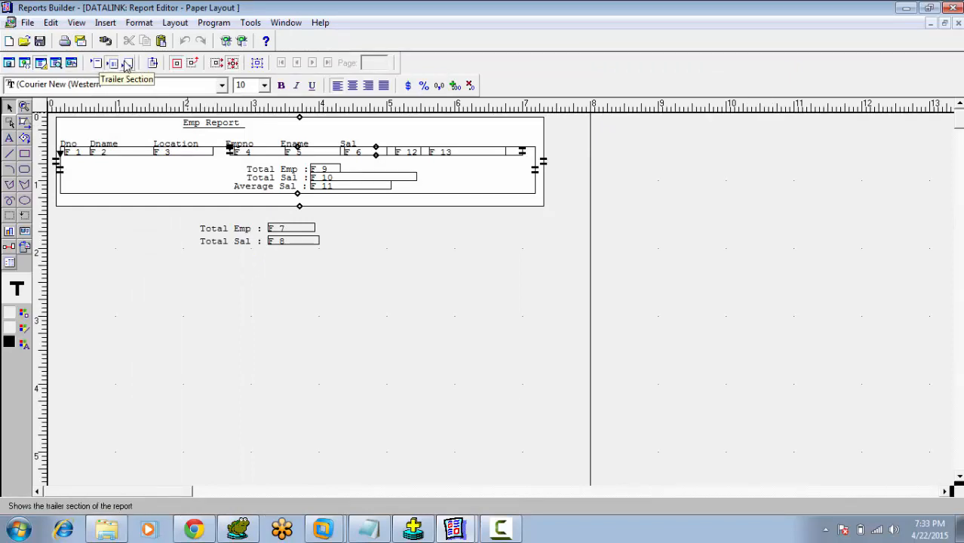
pyautogui.click(152, 63)
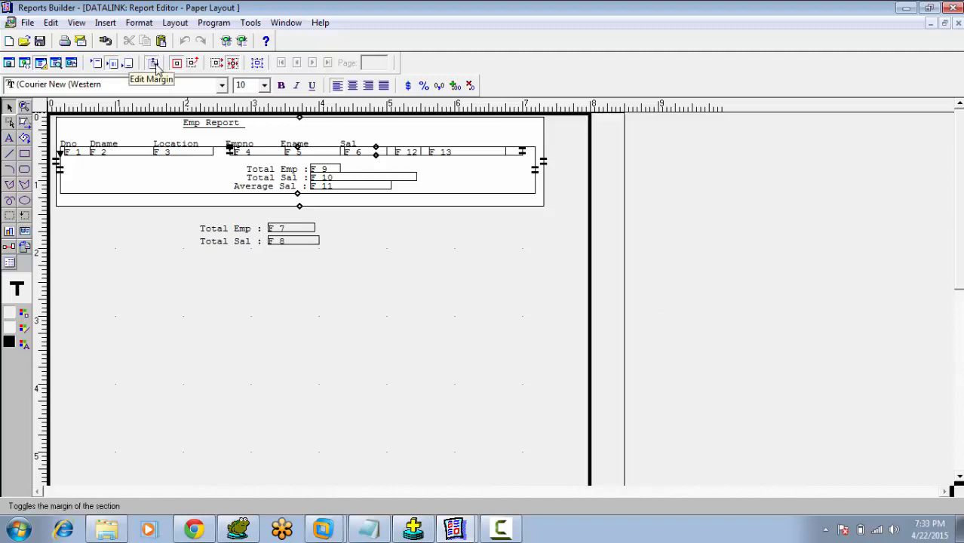
pyautogui.click(155, 65)
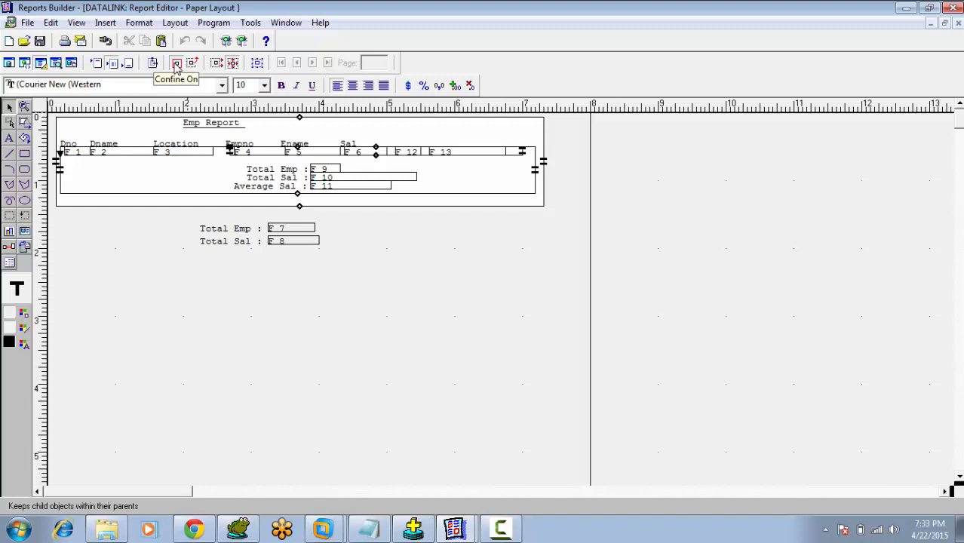
pyautogui.click(460, 154)
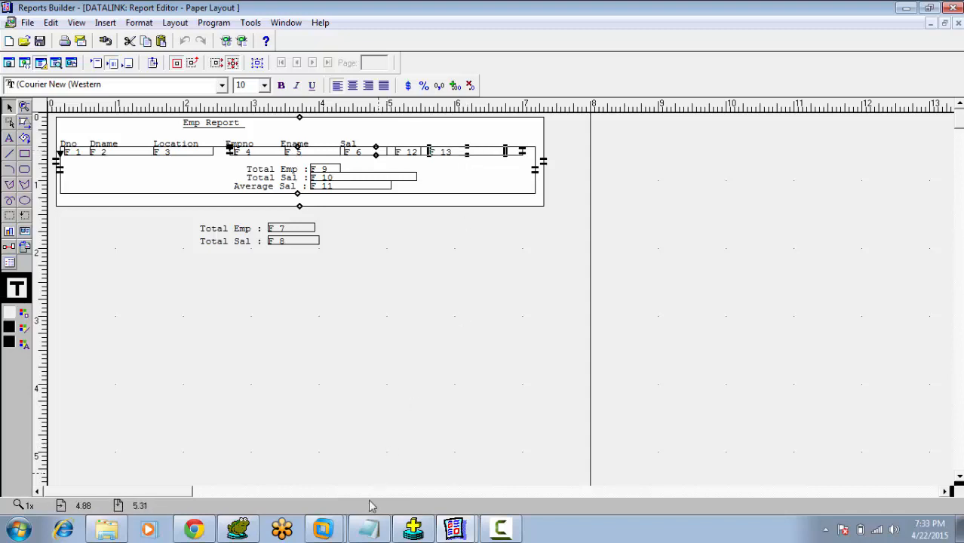
# Step: Switch to the Notepad notes and add the heading "Confine Mode : Lock Mode" below the existing text
pyautogui.click(365, 531)
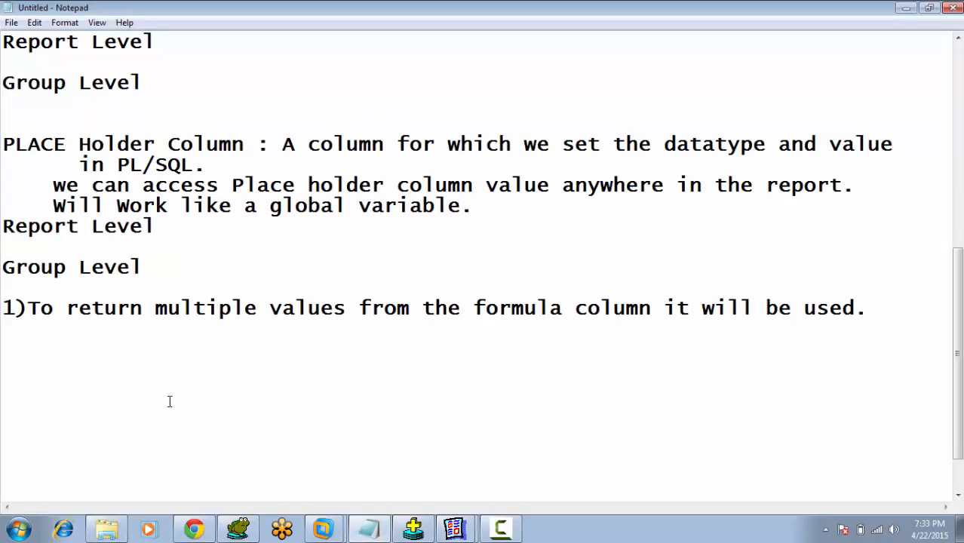
pyautogui.scroll(-1, 172, 396)
pyautogui.press('Return')
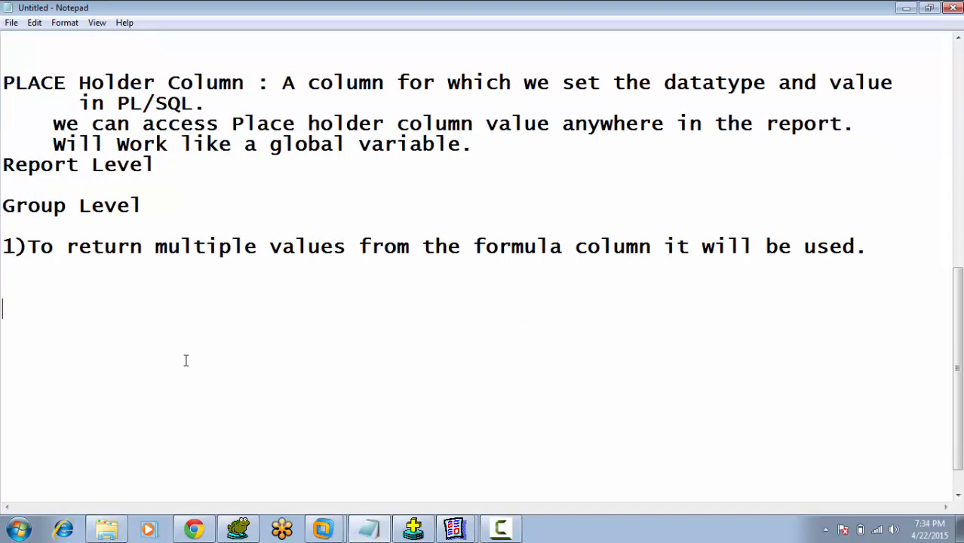
pyautogui.write('Confine')
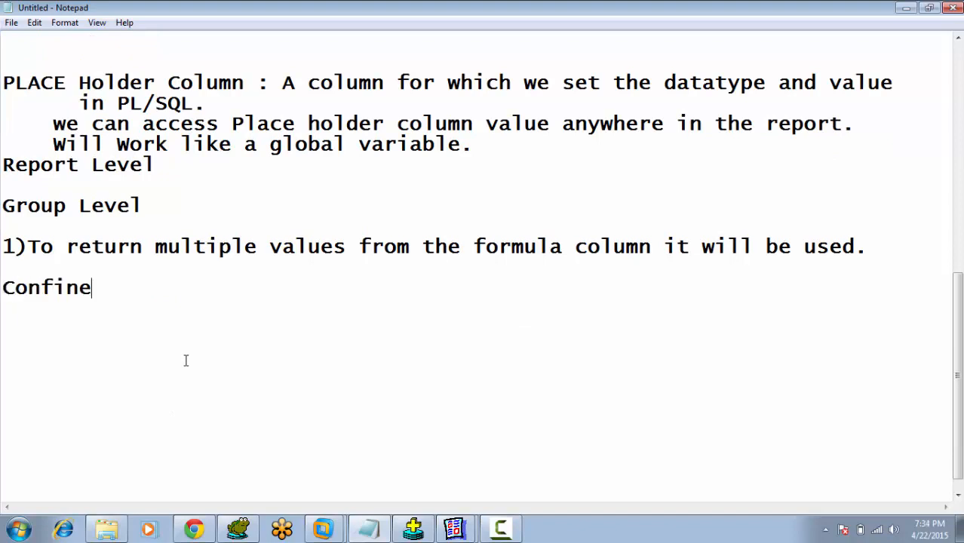
pyautogui.write(' Mode : Lock Mode')
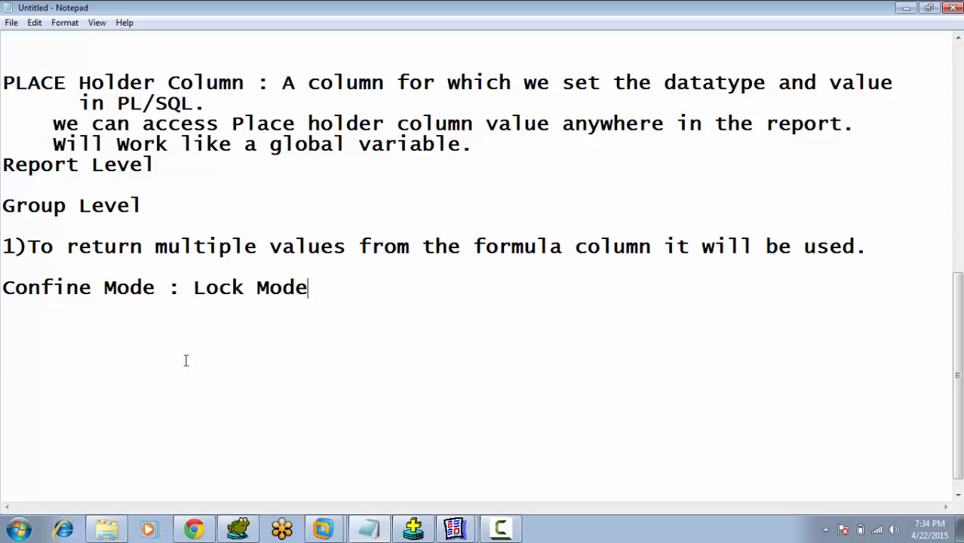
# Step: Add the indented line "Yes : we can not move the child object out of the parent frame" under the Confine Mode heading
pyautogui.press('Return')
pyautogui.press('Tab')
pyautogui.write('Yes : we ca')
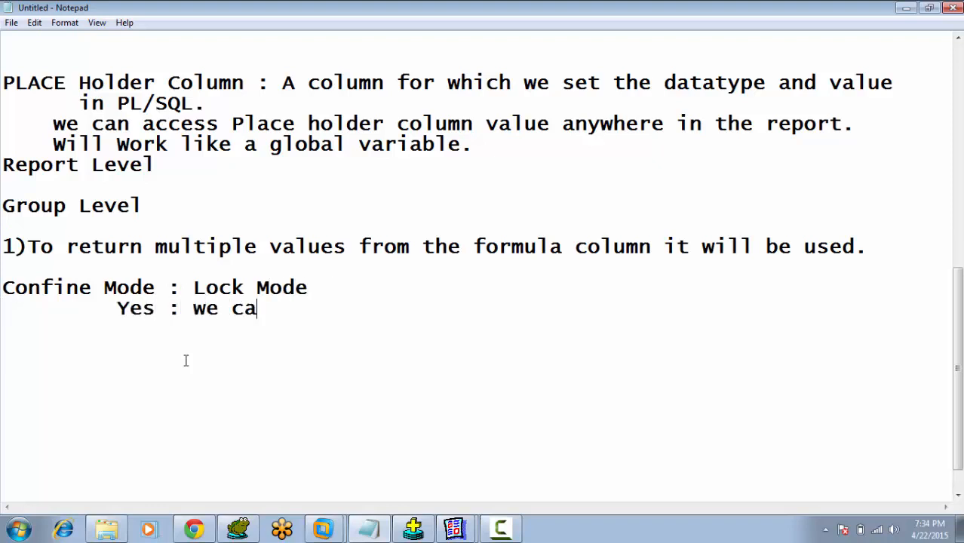
pyautogui.write('n not move ')
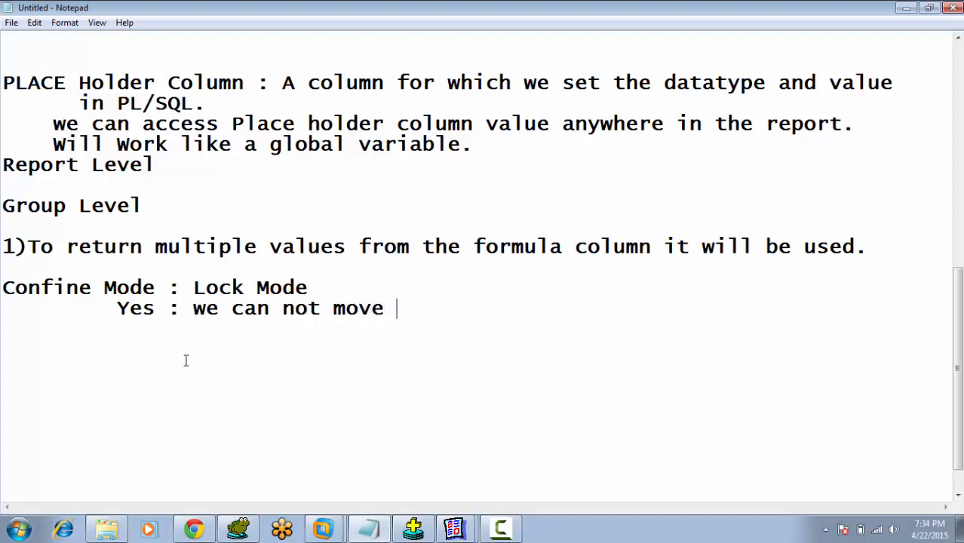
pyautogui.write('the child o')
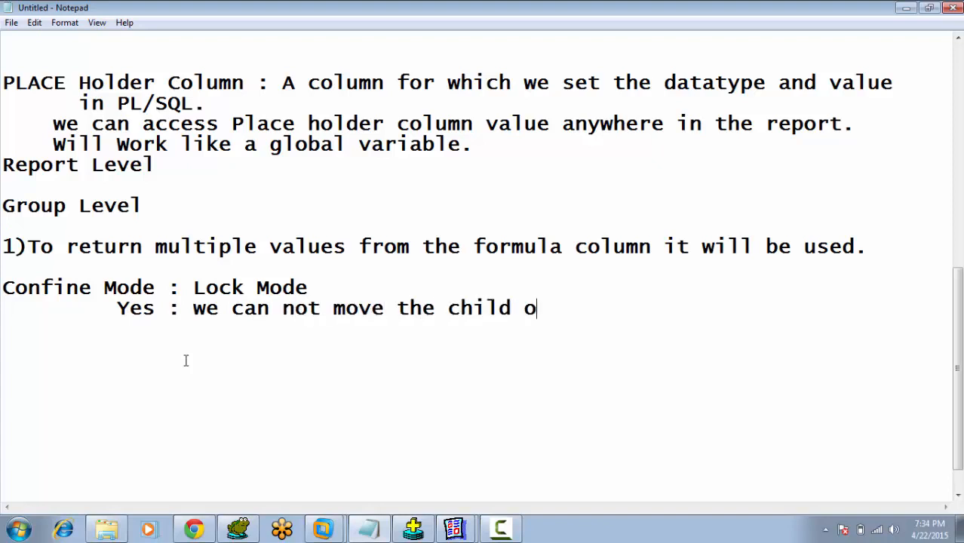
pyautogui.write('bject o')
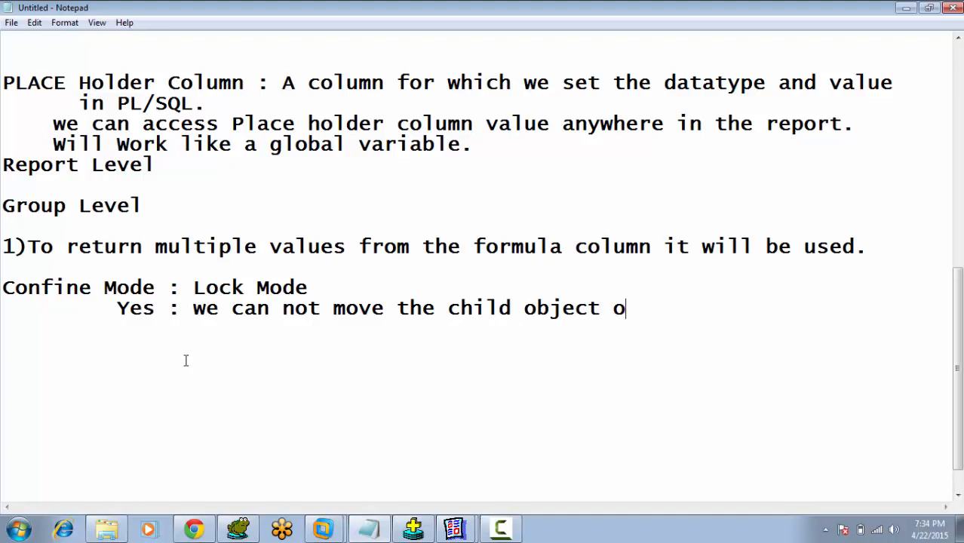
pyautogui.write('ut of the p')
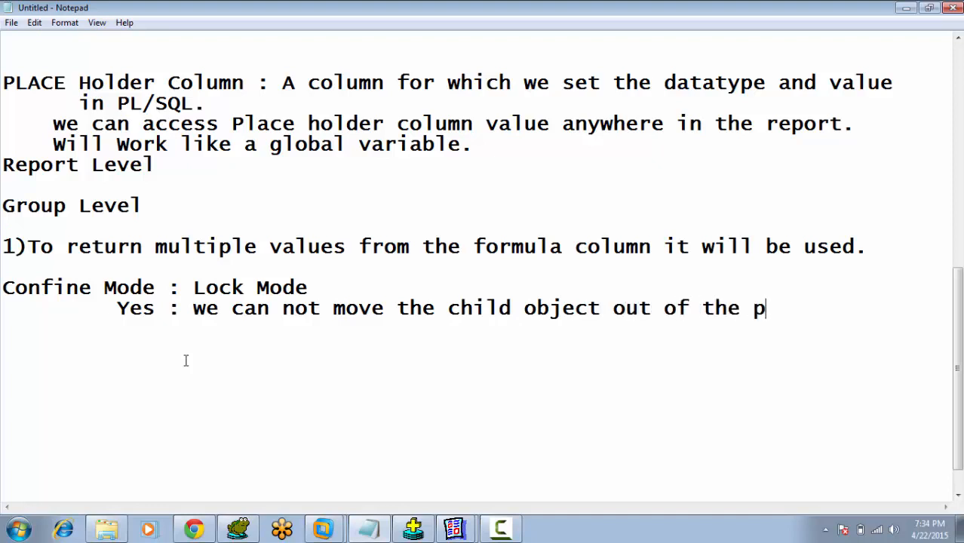
pyautogui.write('arent fa')
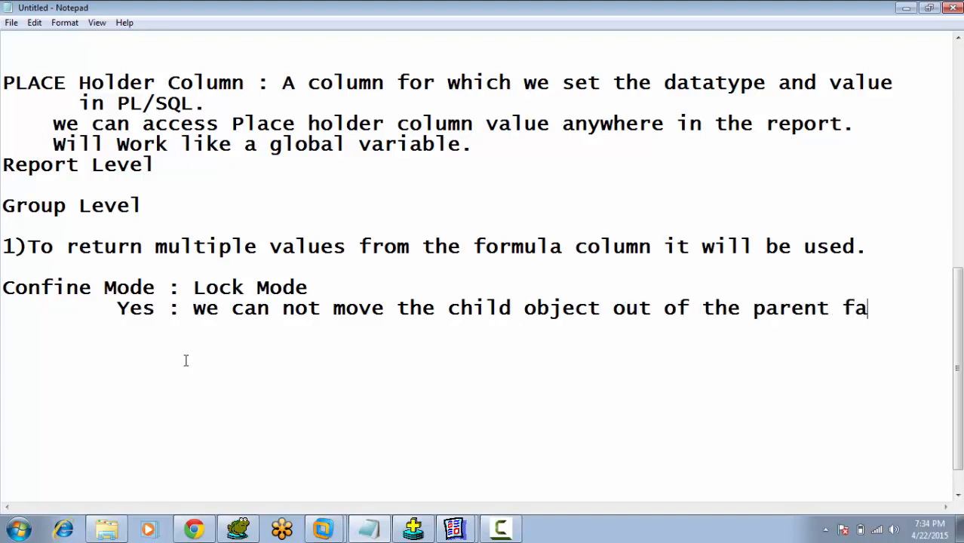
pyautogui.write('me')
pyautogui.press('BackSpace')
pyautogui.press('BackSpace')
pyautogui.write('rame')
pyautogui.press('Return')
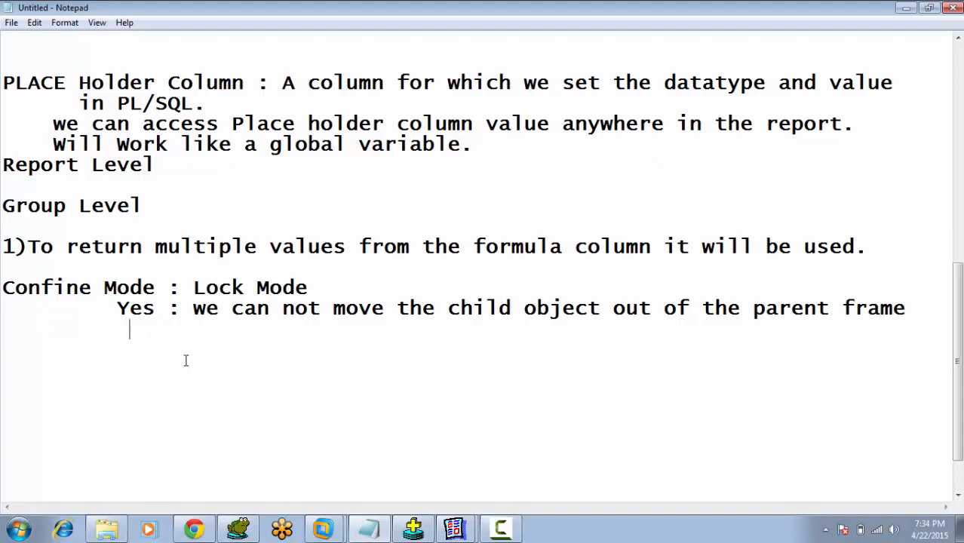
# Step: Add the line "No : We can move anywhere in the layout" below the Yes line of the Confine Mode notes
pyautogui.write('No : We')
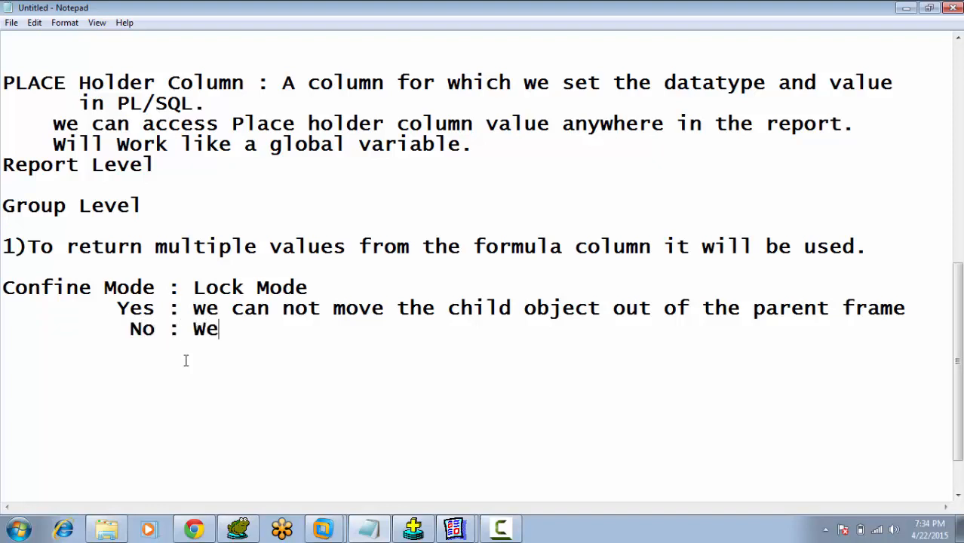
pyautogui.write(' can mo')
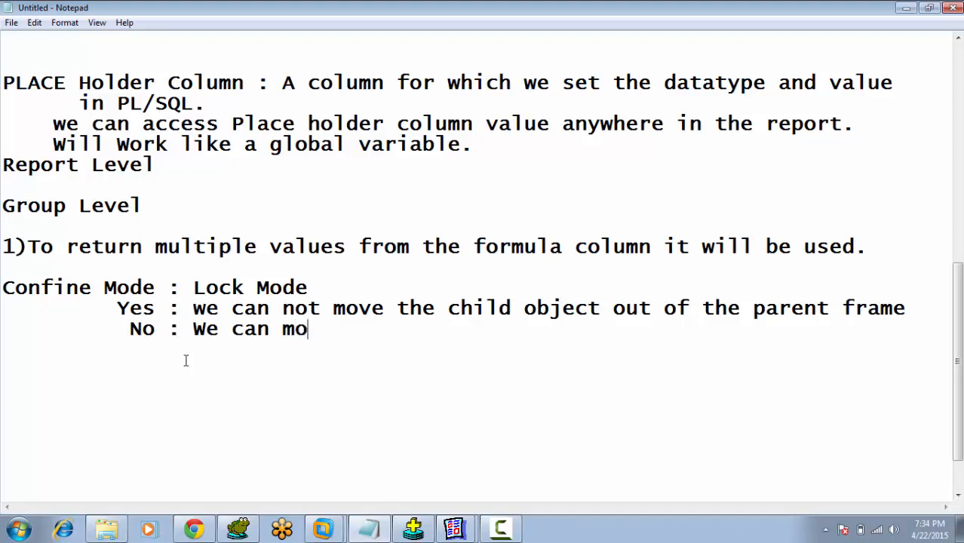
pyautogui.write('ve anywhere ')
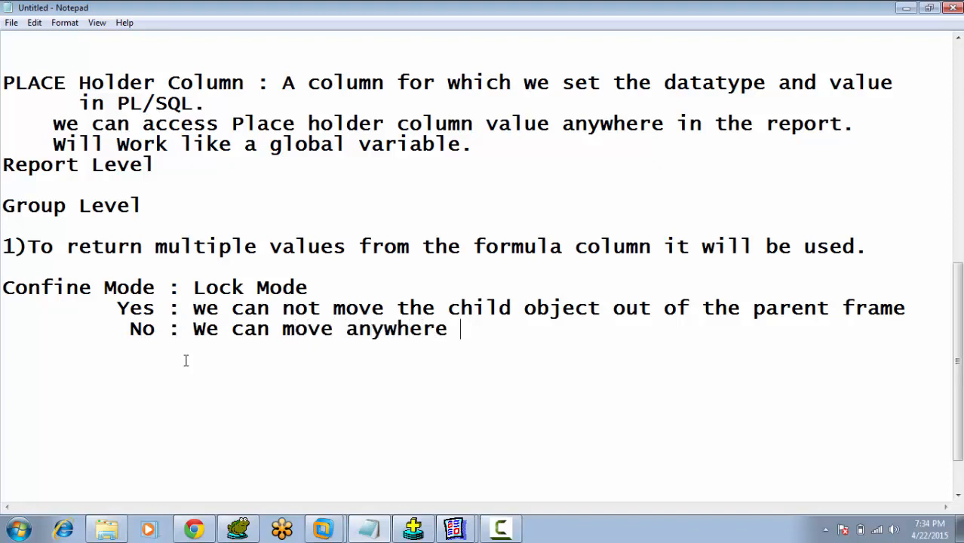
pyautogui.write('in the layout')
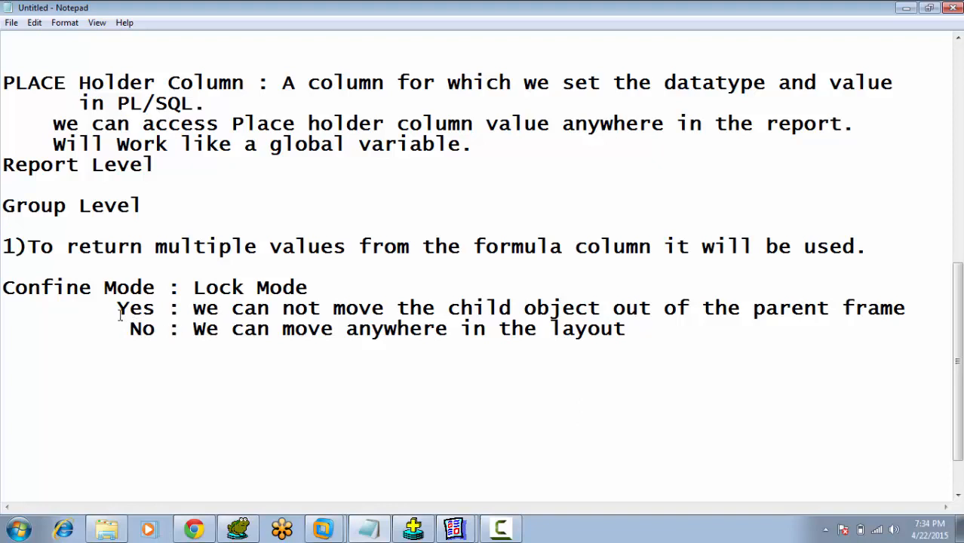
# Step: Switch to Reports Builder and try to move field F_13 down out of its parent frame with Confine mode on
pyautogui.click(455, 529)
pyautogui.click(443, 495)
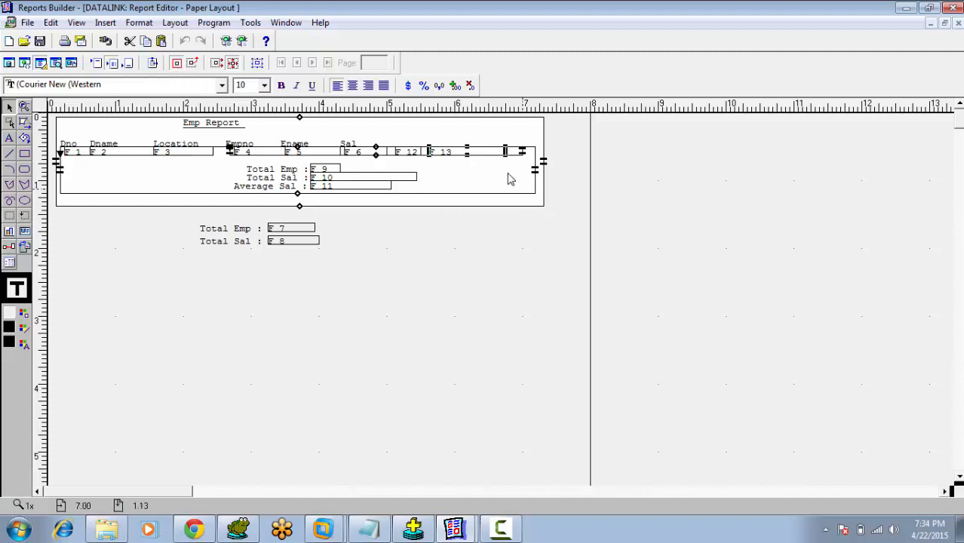
pyautogui.moveTo(491, 155); pyautogui.dragTo(454, 198)
pyautogui.moveTo(451, 152); pyautogui.dragTo(451, 180)
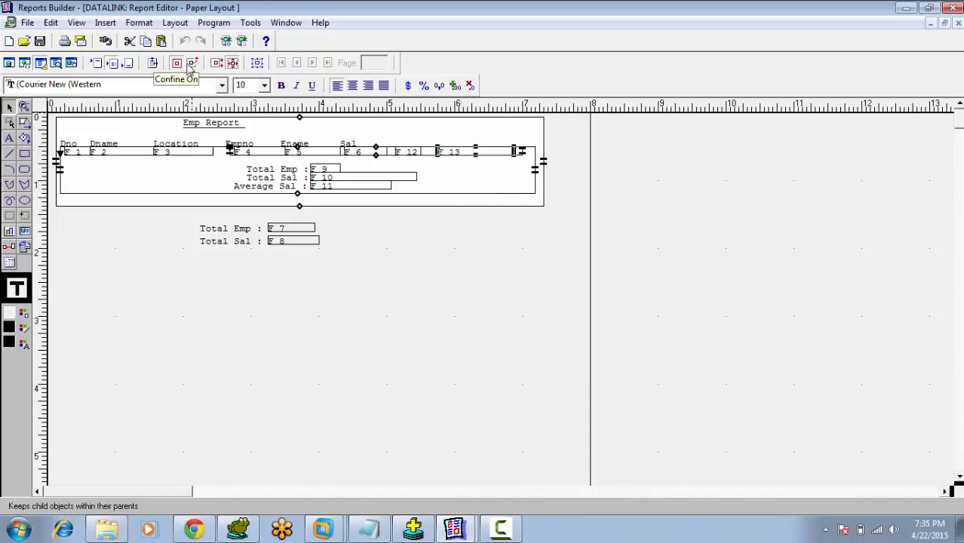
# Step: Turn Confine mode off, try moving field F_13 out of its parent frame, and clear the selection
pyautogui.click(193, 66)
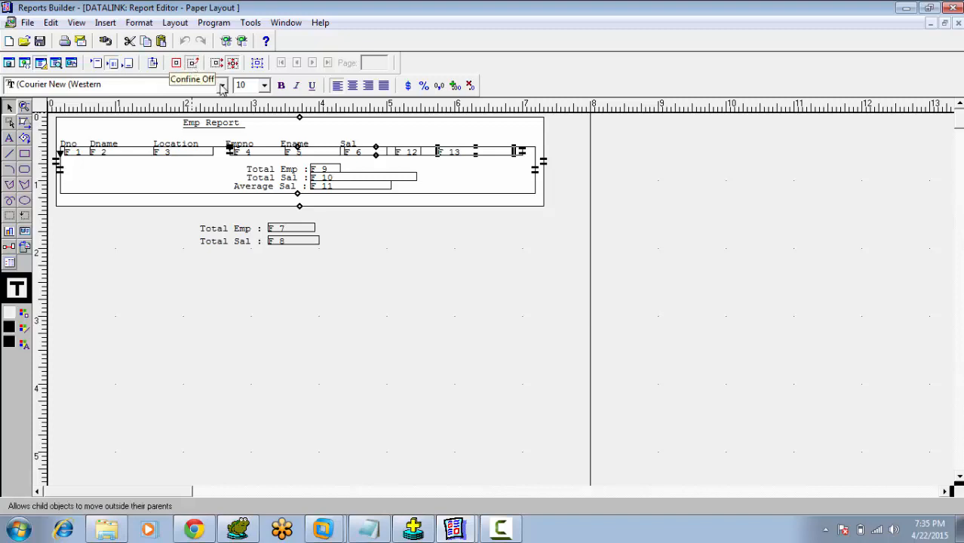
pyautogui.moveTo(490, 155); pyautogui.dragTo(453, 168)
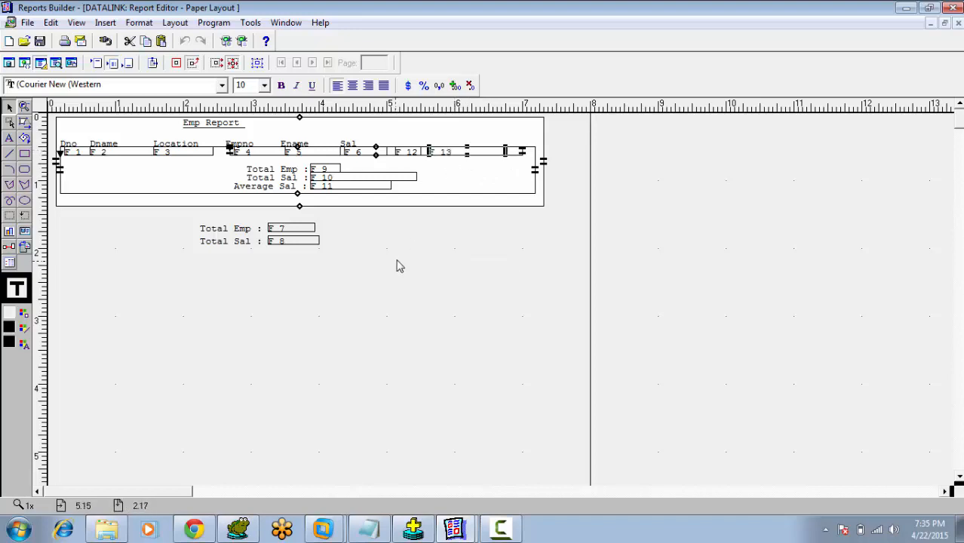
pyautogui.click(394, 264)
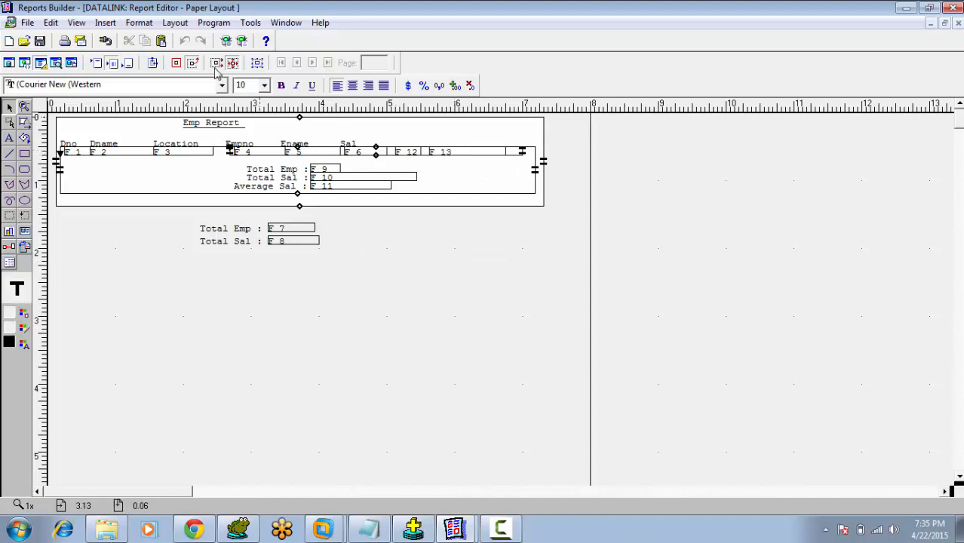
# Step: Try to move the Average Sal field F_11 down out of its frame with Confine mode on, and undo the move
pyautogui.click(326, 187)
pyautogui.moveTo(328, 200); pyautogui.dragTo(333, 241)
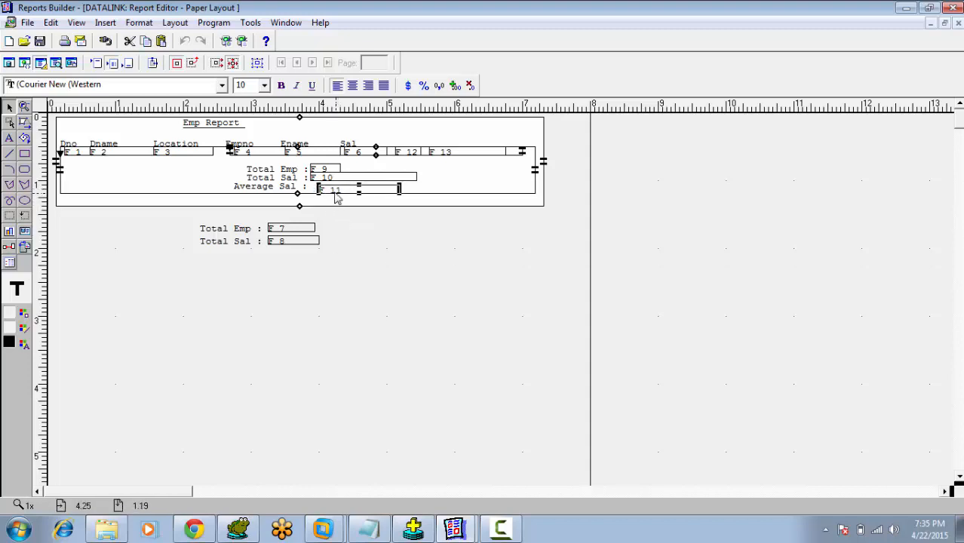
pyautogui.hotkey('ctrl', 'z')
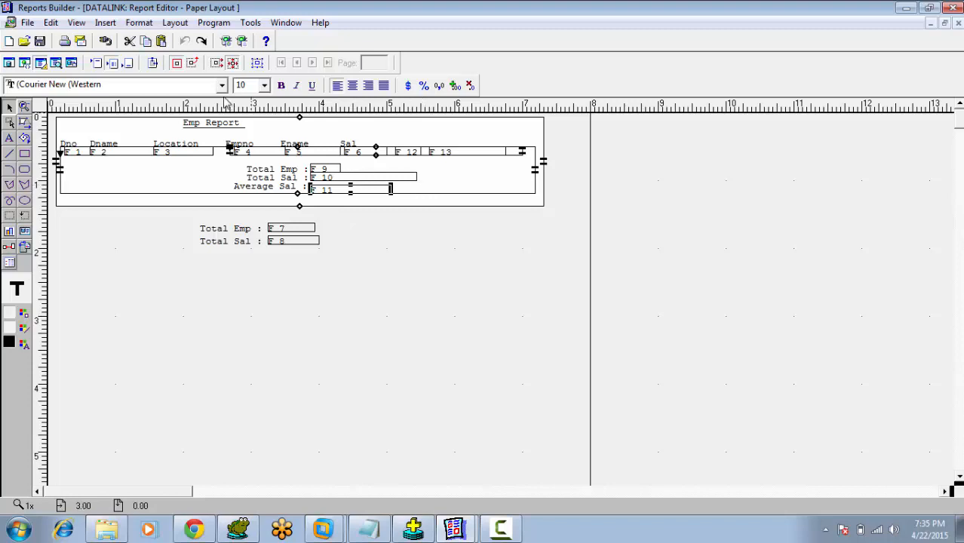
# Step: Turn Confine mode off, try moving the Average Sal field F_11 down past its parent frame, and clear the selection
pyautogui.click(195, 64)
pyautogui.moveTo(340, 189)
pyautogui.mouseDown()
pyautogui.moveTo(353, 282)
pyautogui.moveTo(359, 222)
pyautogui.moveTo(361, 292)
pyautogui.moveTo(350, 196)
pyautogui.mouseUp()
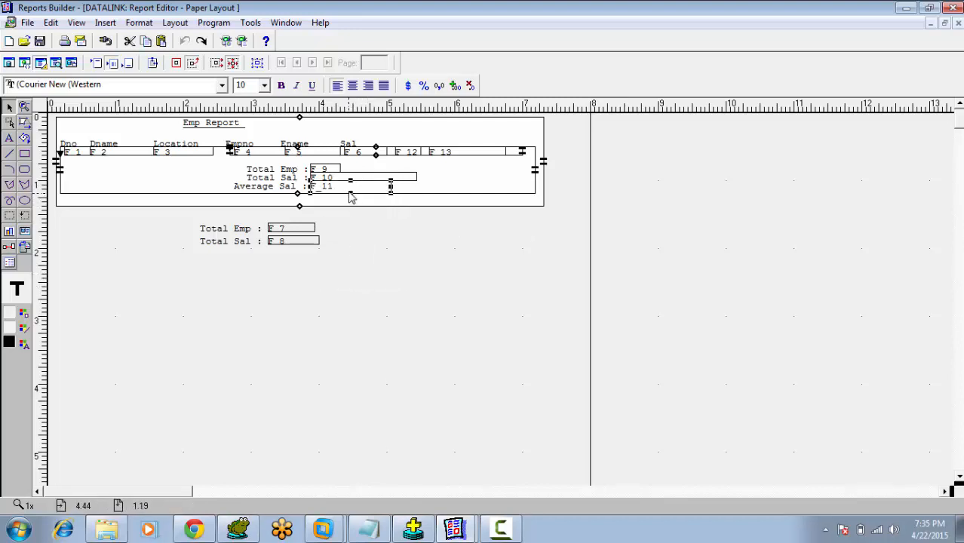
pyautogui.click(394, 261)
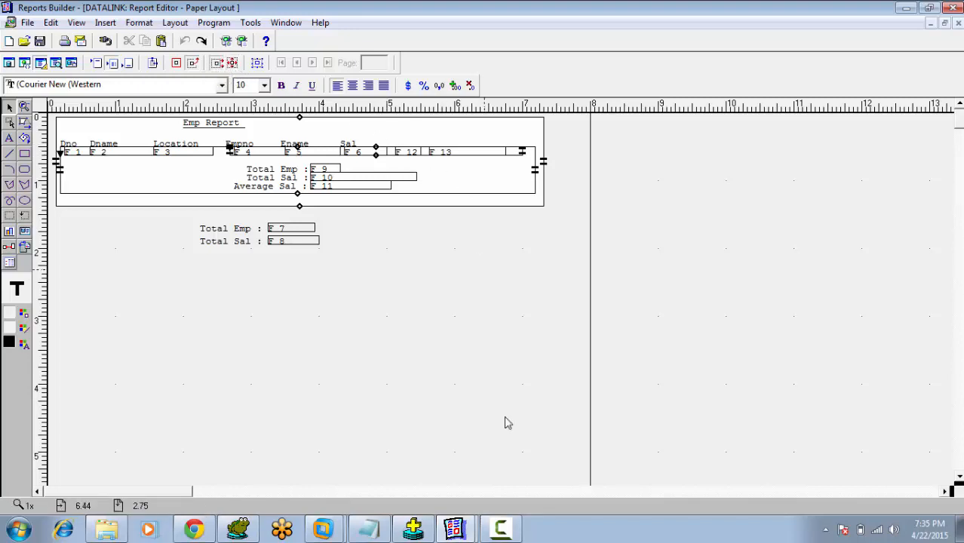
# Step: Switch to the Notepad notes and add "Flexmode : ON : If we incr/Decr the child object automatically parent" below the Confine Mode notes
pyautogui.click(369, 529)
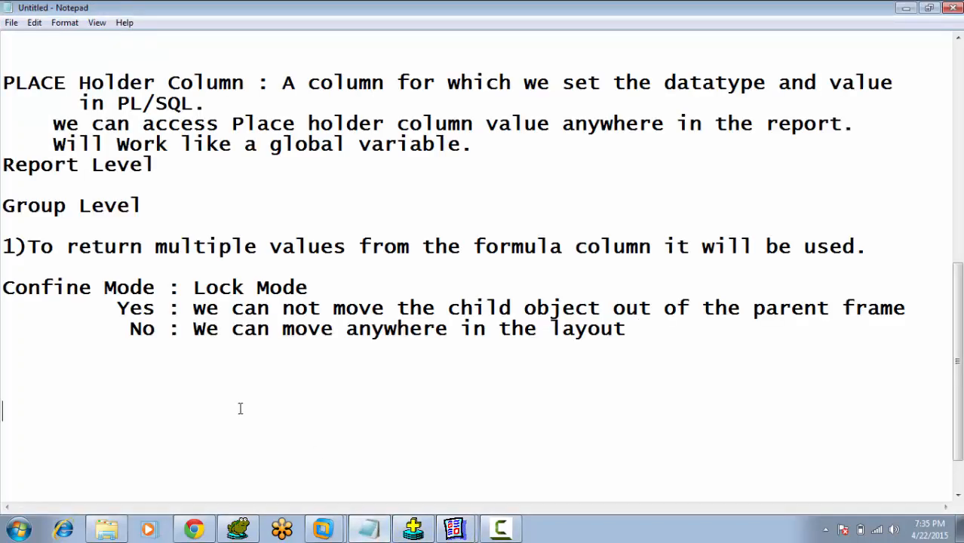
pyautogui.write('Flexmode ')
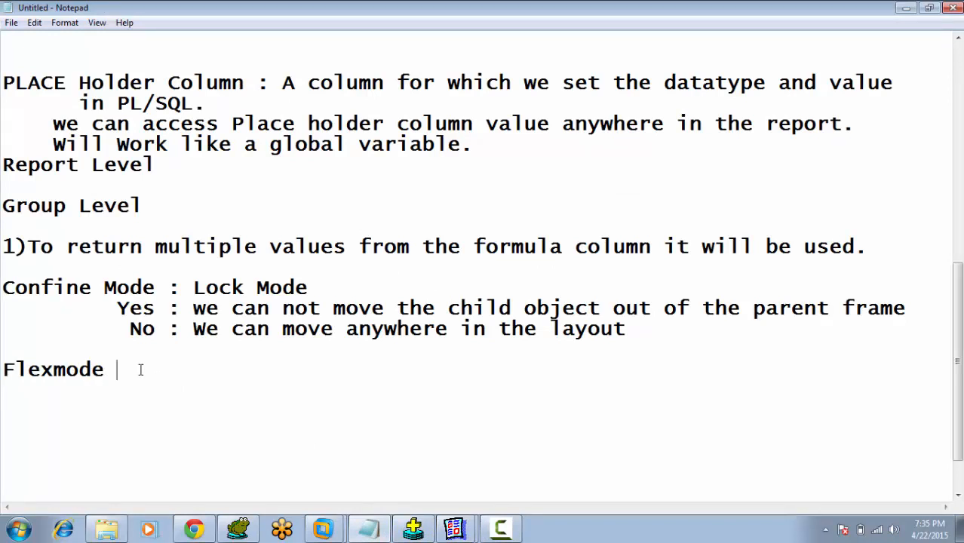
pyautogui.write(': ON : If we c')
pyautogui.press('BackSpace')
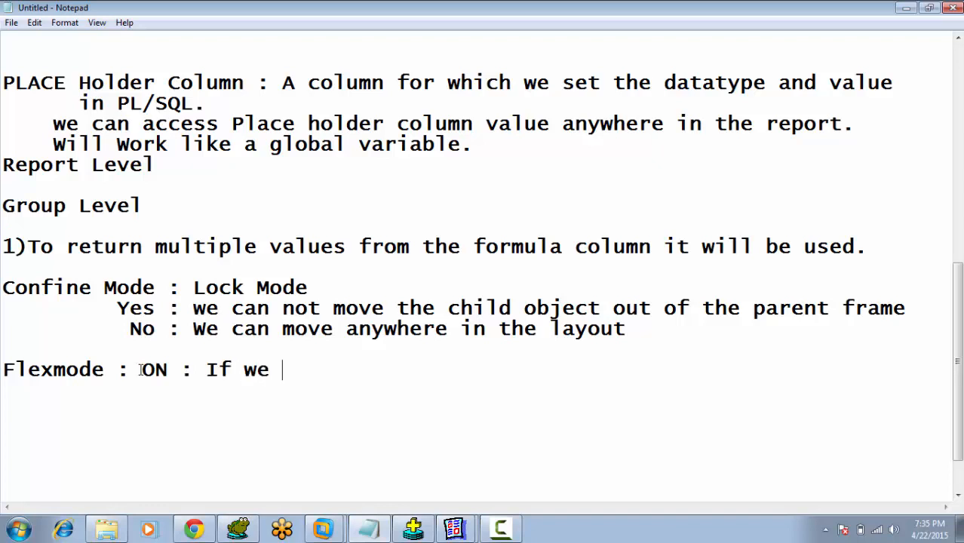
pyautogui.write('incr/Dec')
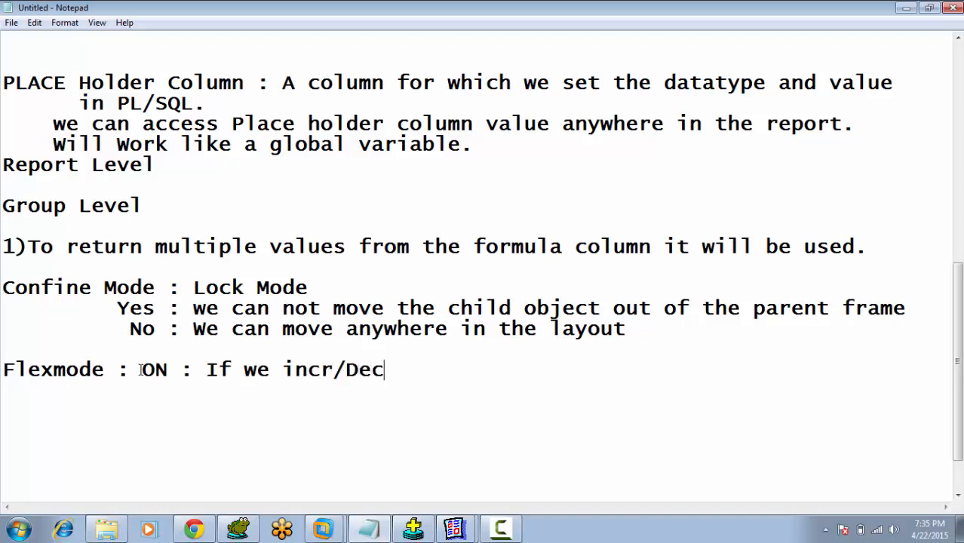
pyautogui.write('r the chil')
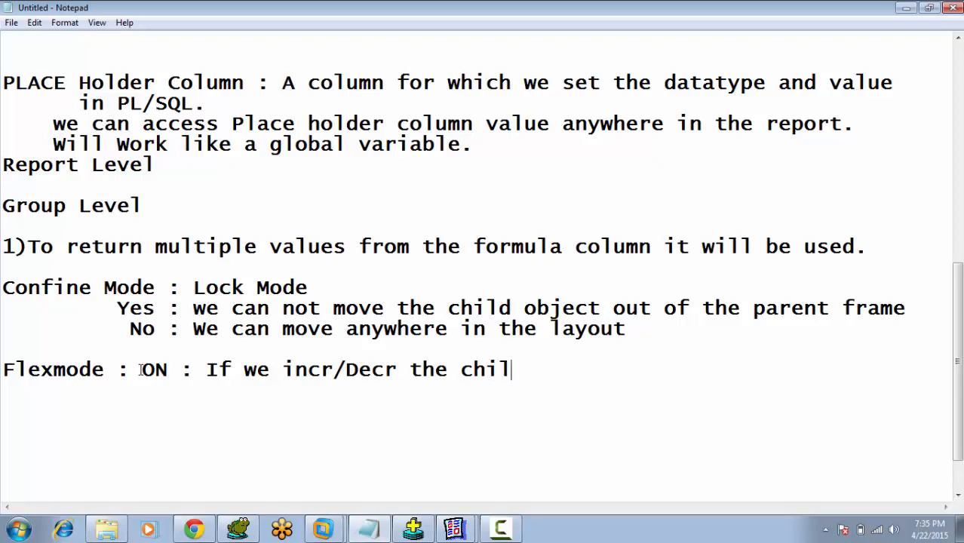
pyautogui.write('d object')
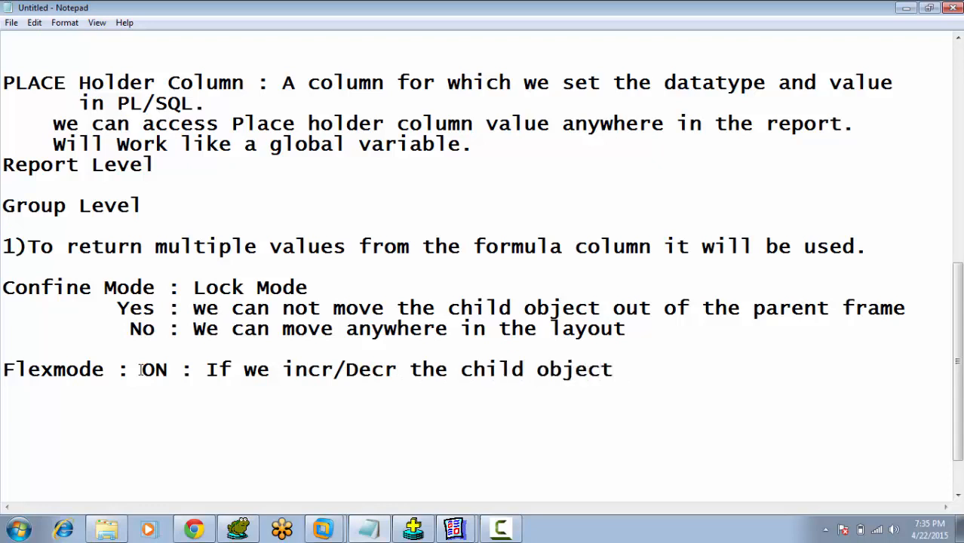
pyautogui.write(' automati')
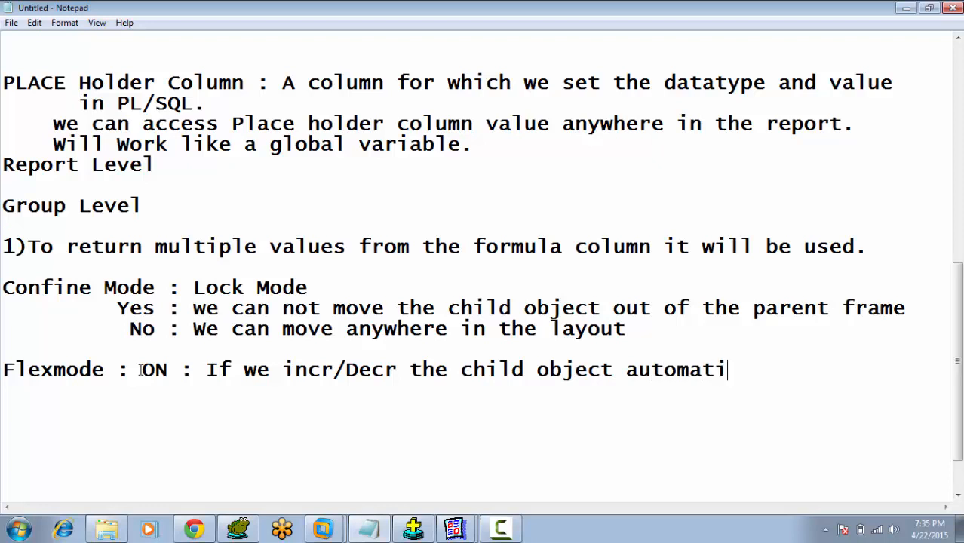
pyautogui.write('cally')
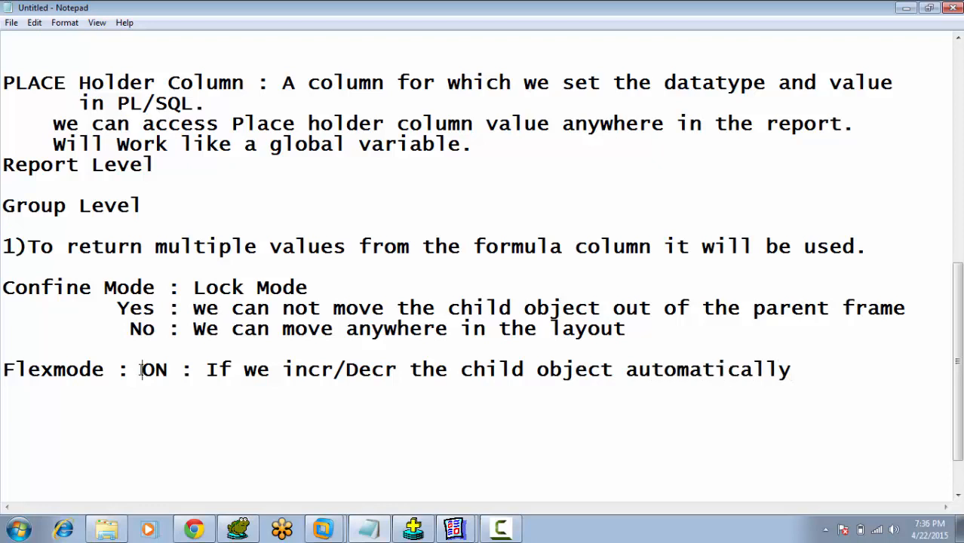
pyautogui.click(892, 382)
pyautogui.write('parent')
# Step: Continue the Flexmode ON note on an indented second line with "object also incr/decr"
pyautogui.press('Return')
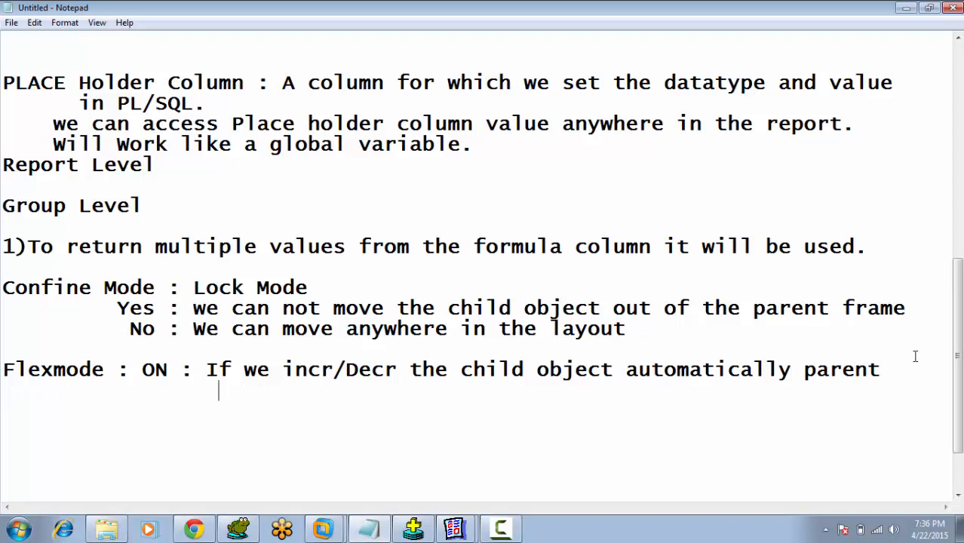
pyautogui.write('object ')
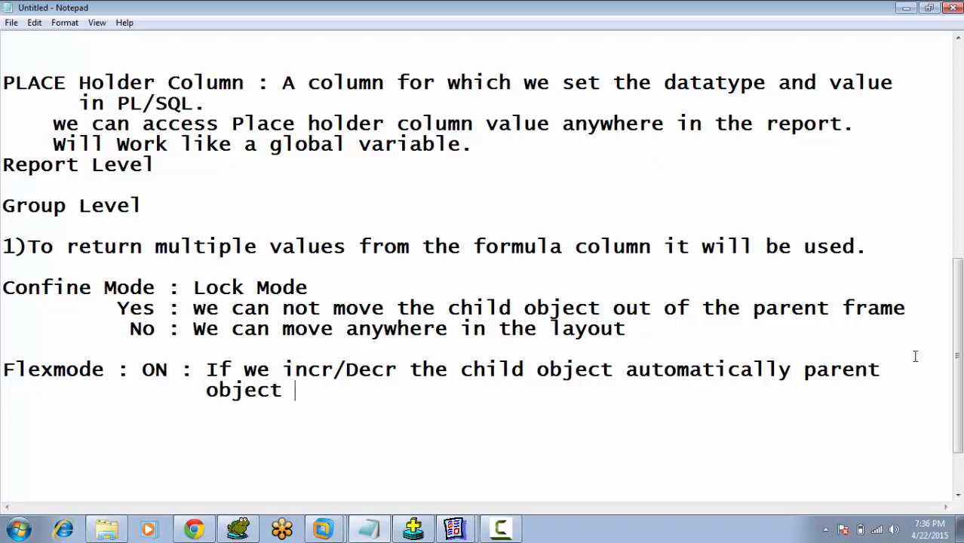
pyautogui.write('also incr')
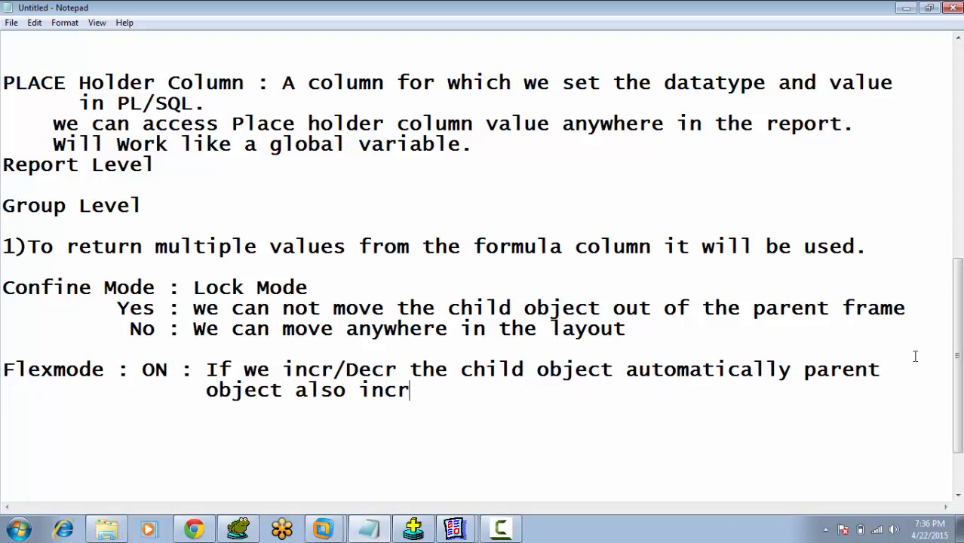
pyautogui.write('/de')
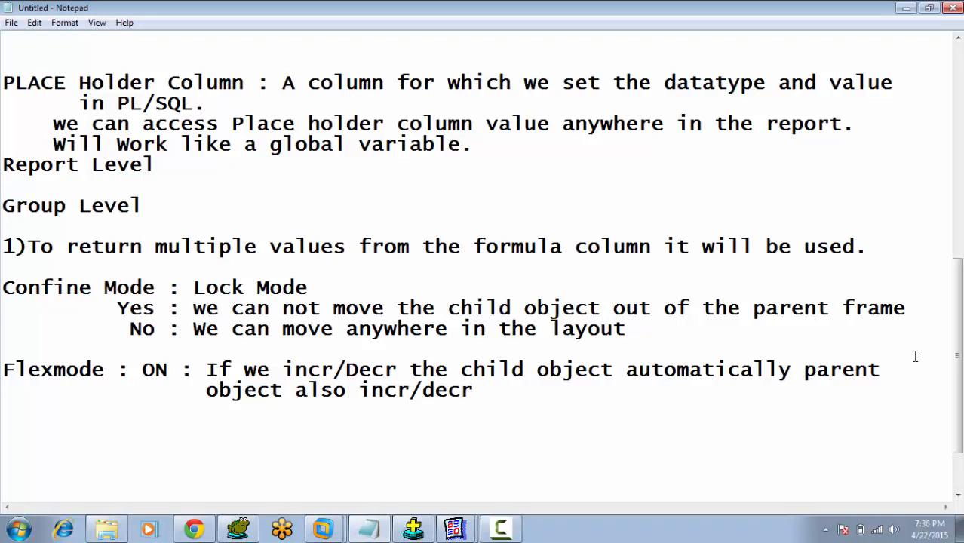
pyautogui.write('cr')
# Step: Add the indented note "OFF : Only that object will be incr/decr no effect to the parent frame" over two lines under Flexmode ON
pyautogui.press('Return')
pyautogui.write('OFF')
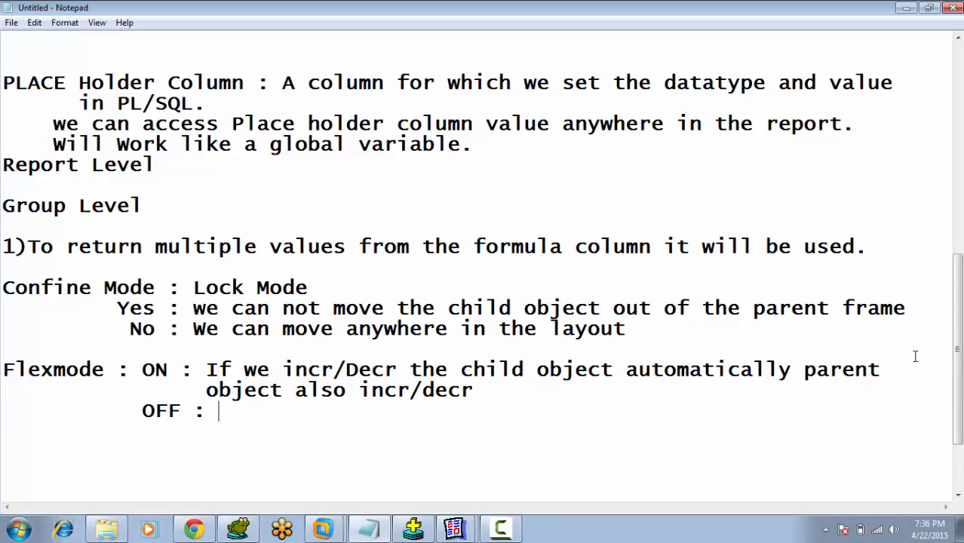
pyautogui.write(' : Only')
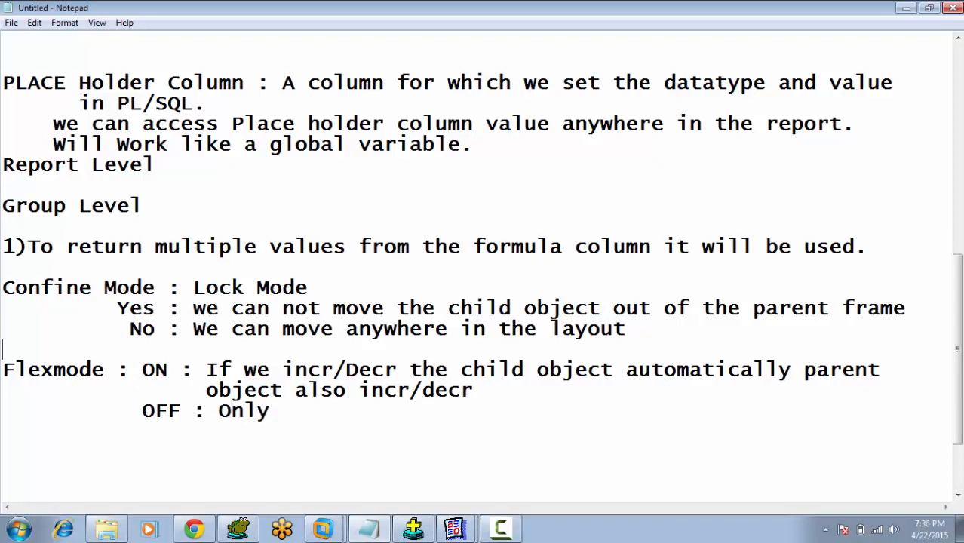
pyautogui.click(915, 357)
pyautogui.write('that objec')
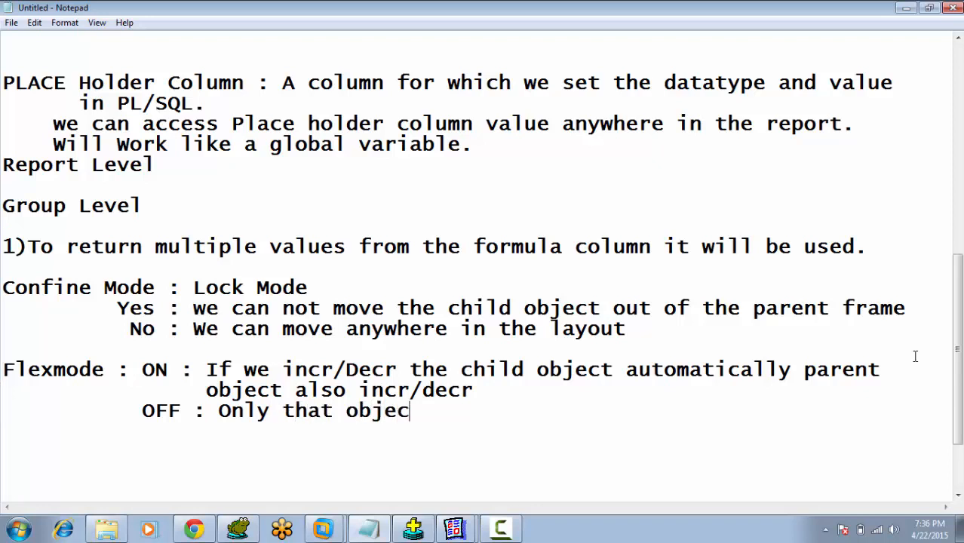
pyautogui.write('t will be')
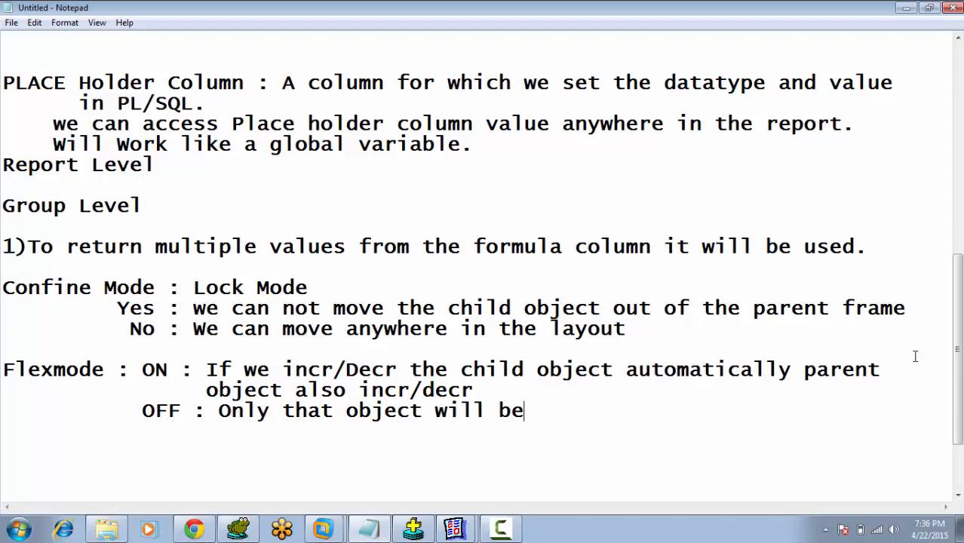
pyautogui.write(' incr/')
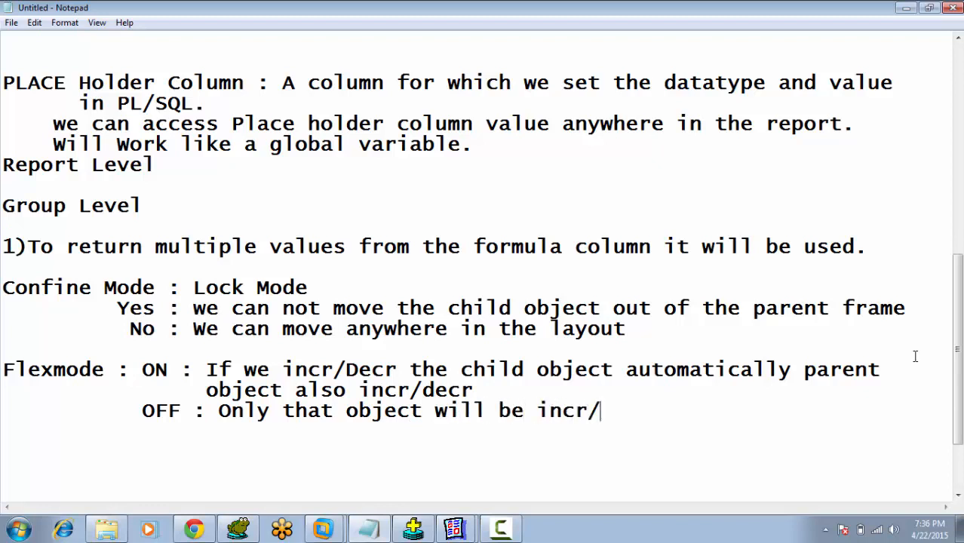
pyautogui.write('decr no ')
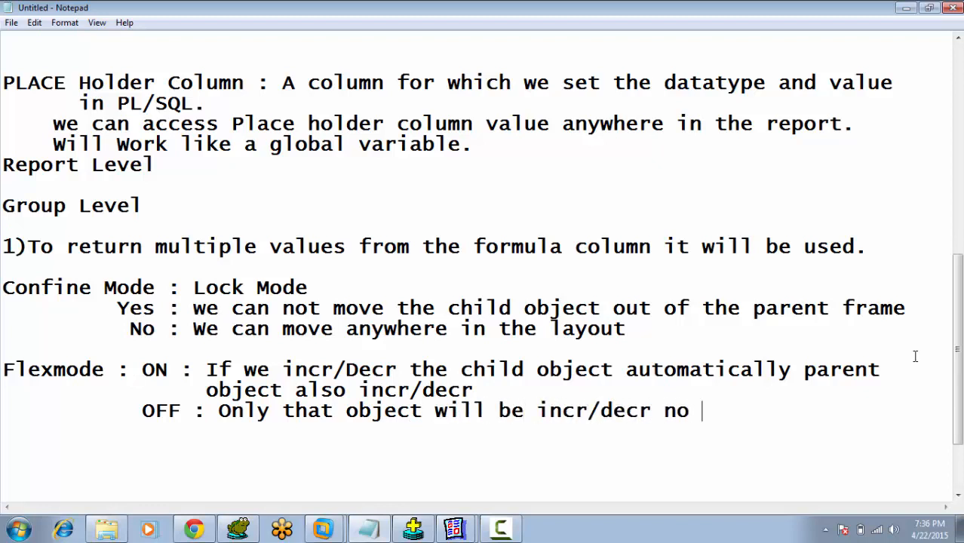
pyautogui.write('effect to')
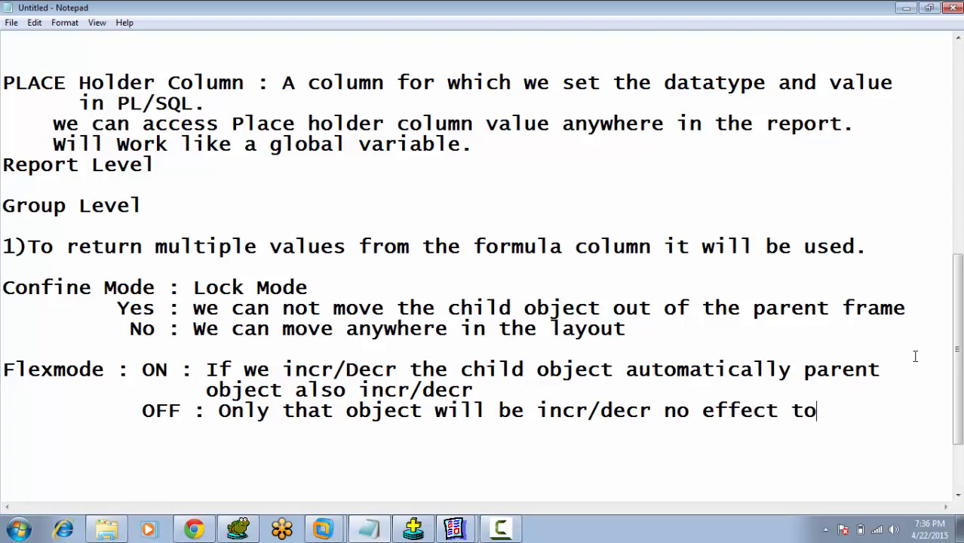
pyautogui.write(' the parent')
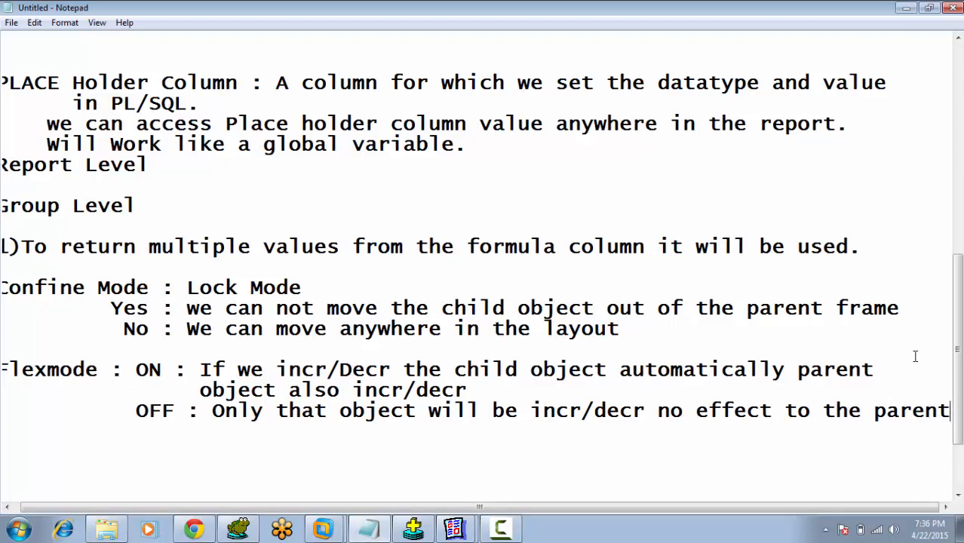
pyautogui.press('Return')
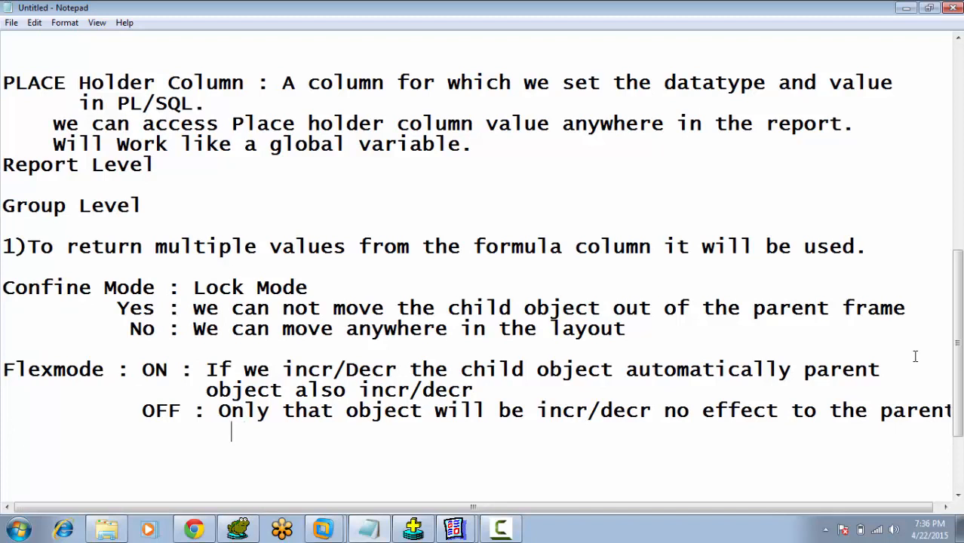
pyautogui.write('frame')
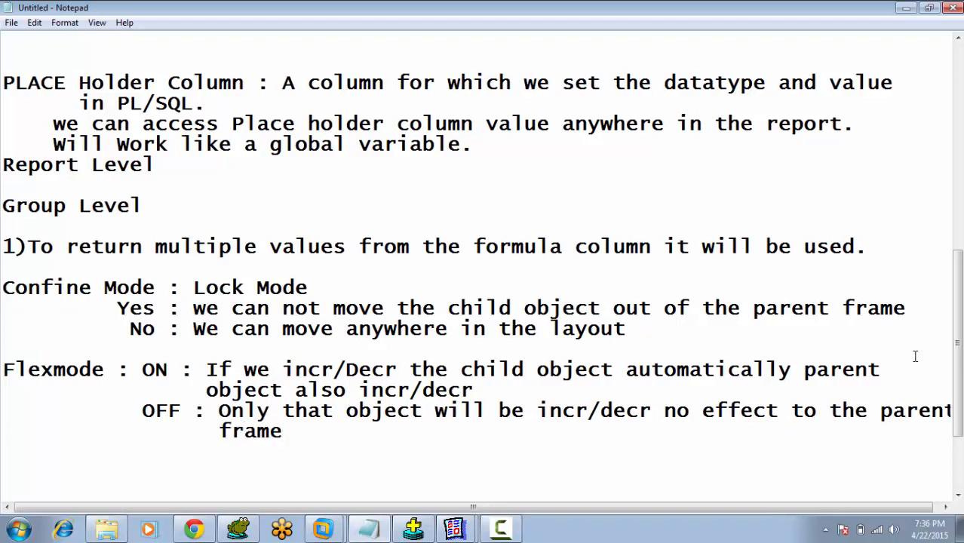
# Step: Insert two blank lines between the Flexmode ON and OFF notes, and highlight "child object" and "incr/decr" in turn
pyautogui.press('Return')
pyautogui.press('Return')
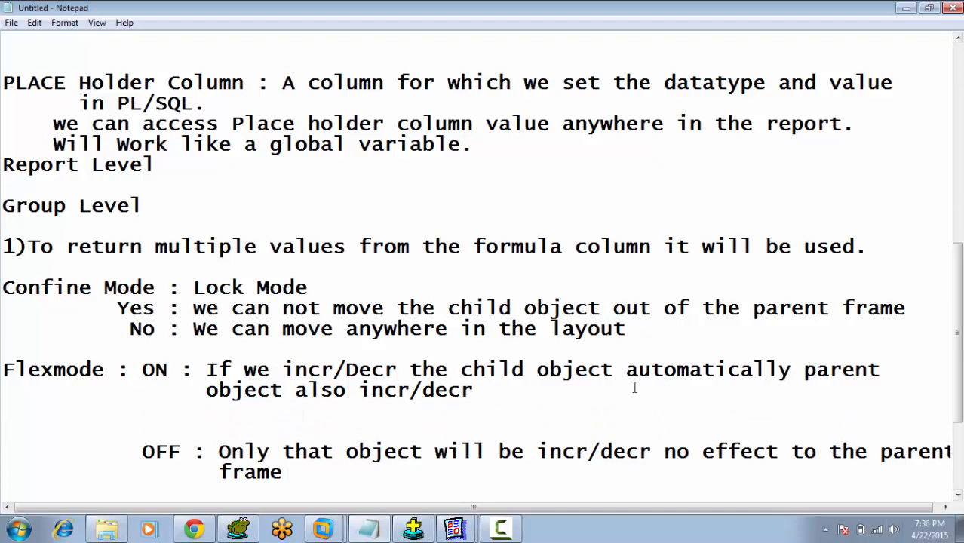
pyautogui.moveTo(284, 369); pyautogui.dragTo(604, 369)
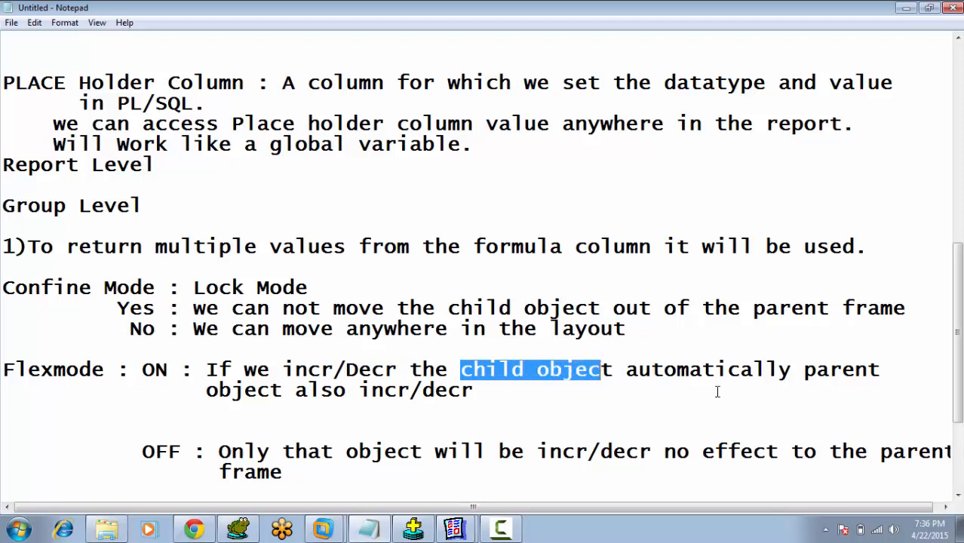
pyautogui.moveTo(960, 412); pyautogui.dragTo(960, 441)
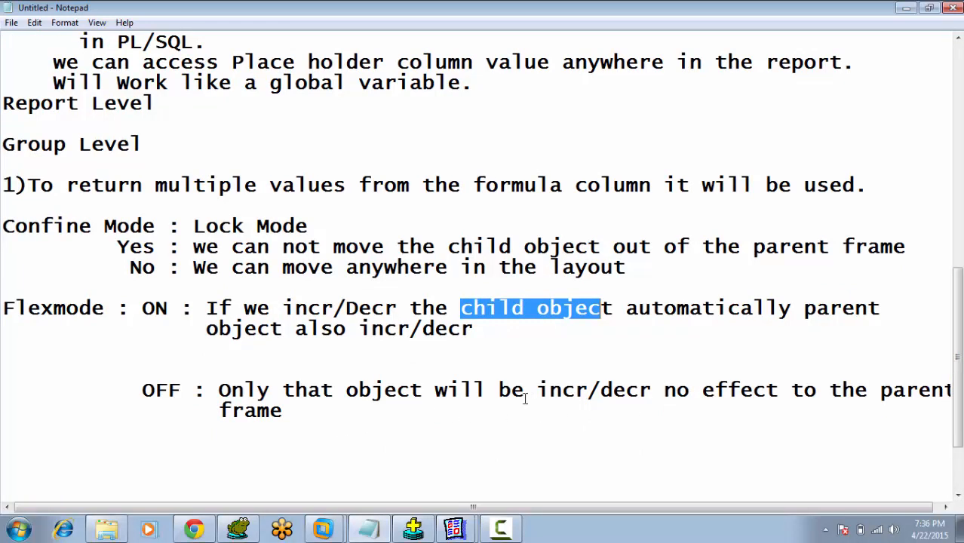
pyautogui.moveTo(538, 390); pyautogui.dragTo(664, 390)
# Step: Switch to Reports Builder's Paper Layout and widen field F_13 with Flex mode on, then clear the selection
pyautogui.moveTo(463, 532)
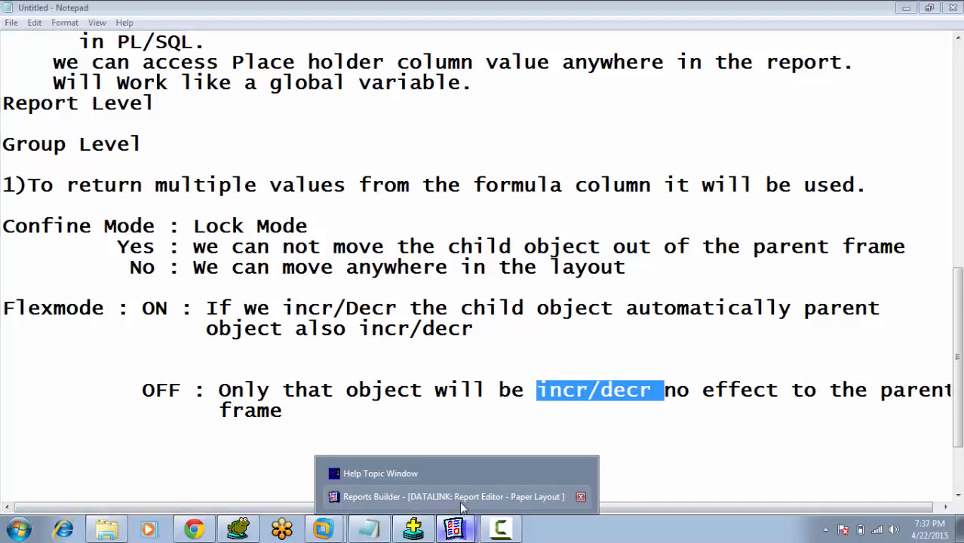
pyautogui.click(459, 501)
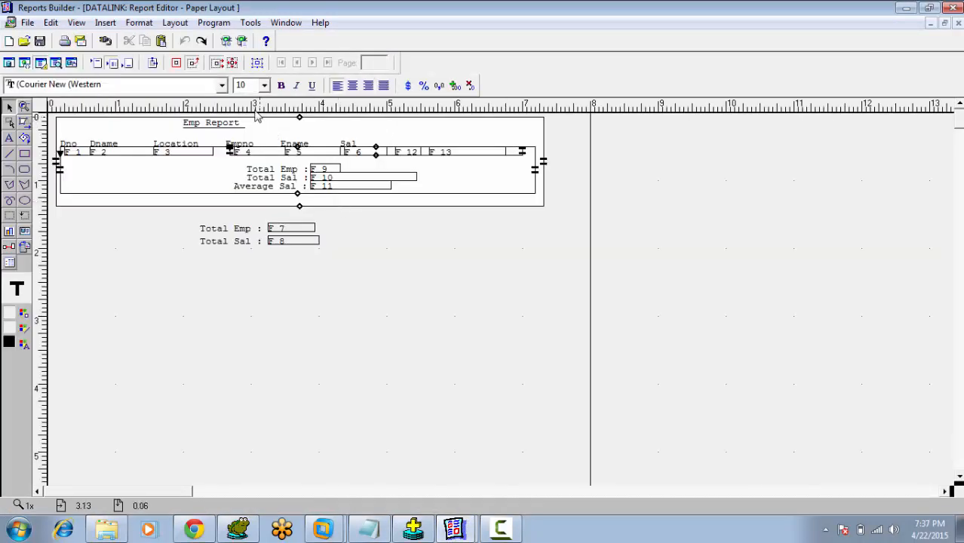
pyautogui.click(471, 152)
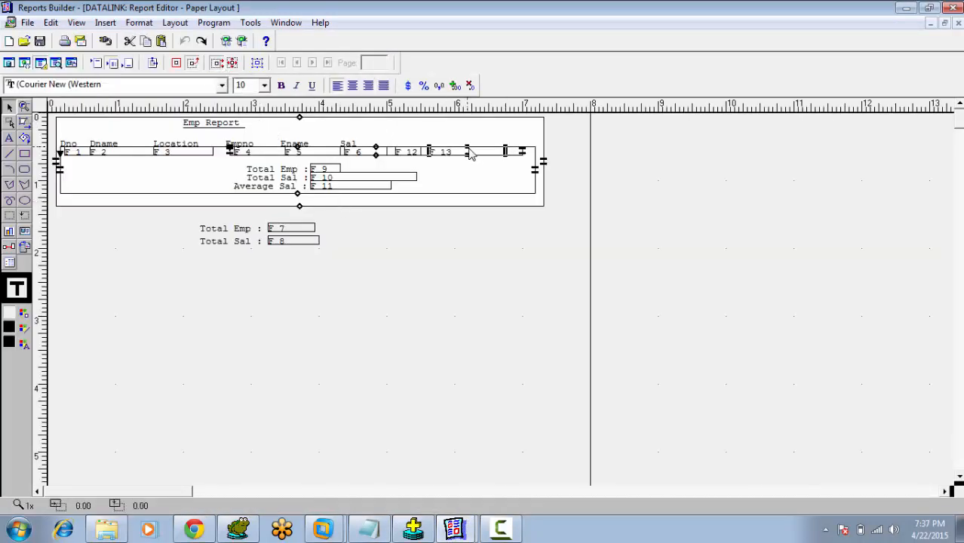
pyautogui.moveTo(507, 156); pyautogui.dragTo(482, 155)
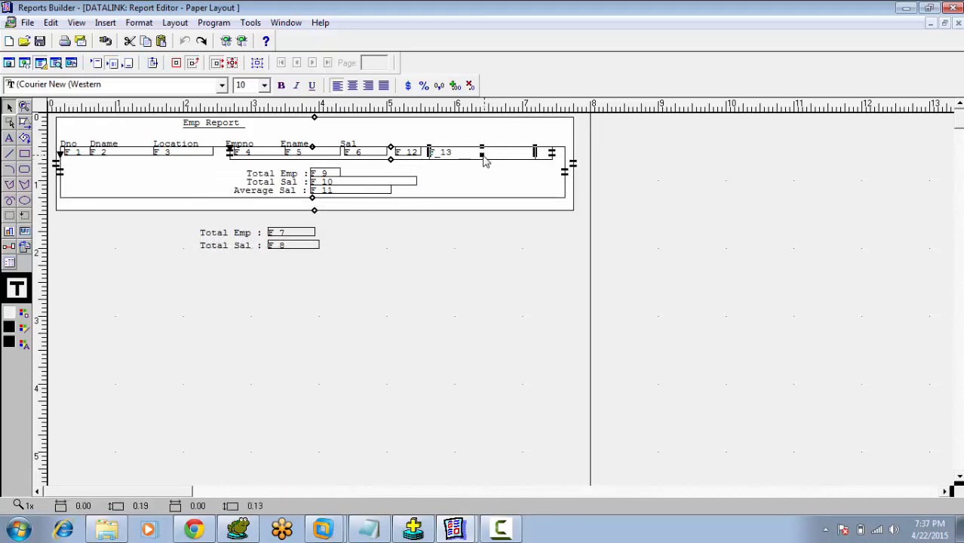
pyautogui.click(456, 253)
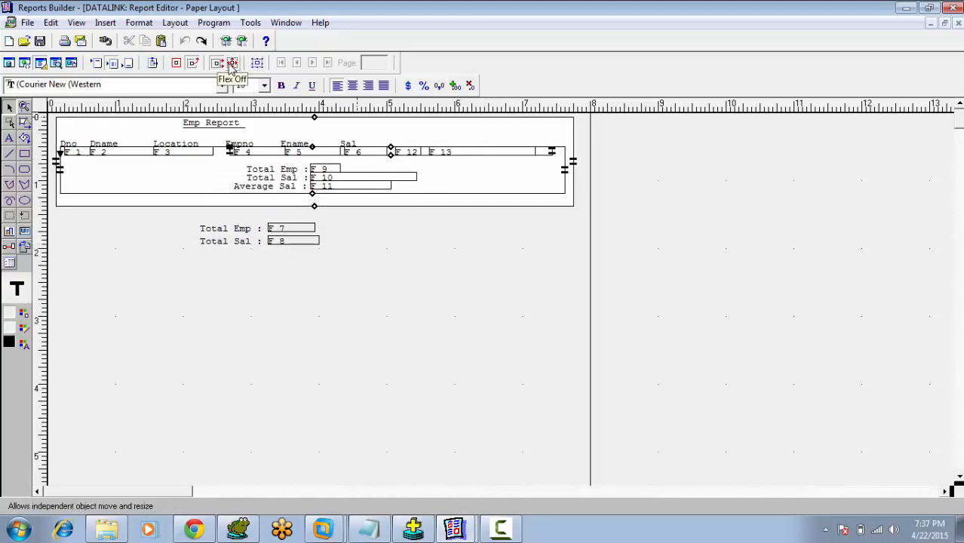
# Step: Turn Flex mode off and resize field F_13 several times, leaving its right edge at about 6.8 on the ruler
pyautogui.click(531, 153)
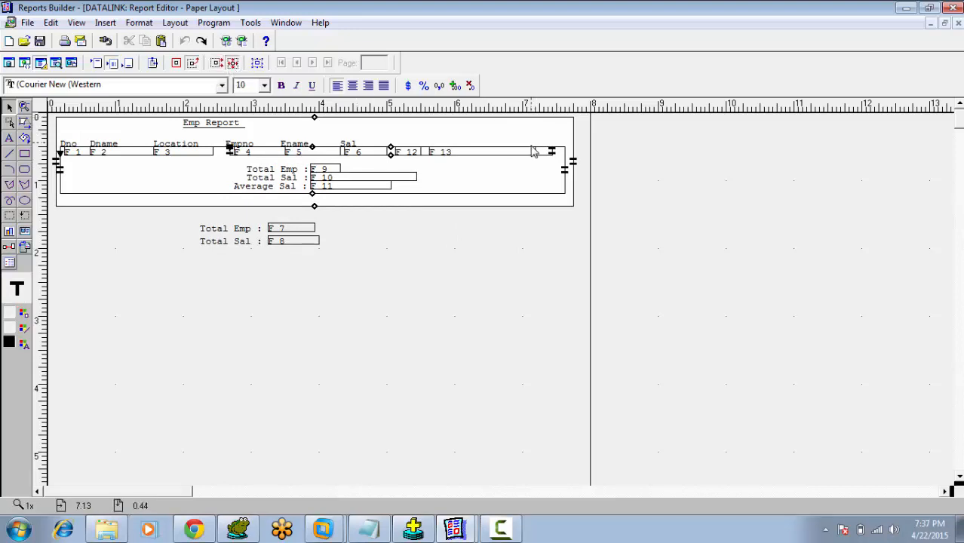
pyautogui.moveTo(531, 153); pyautogui.dragTo(501, 153)
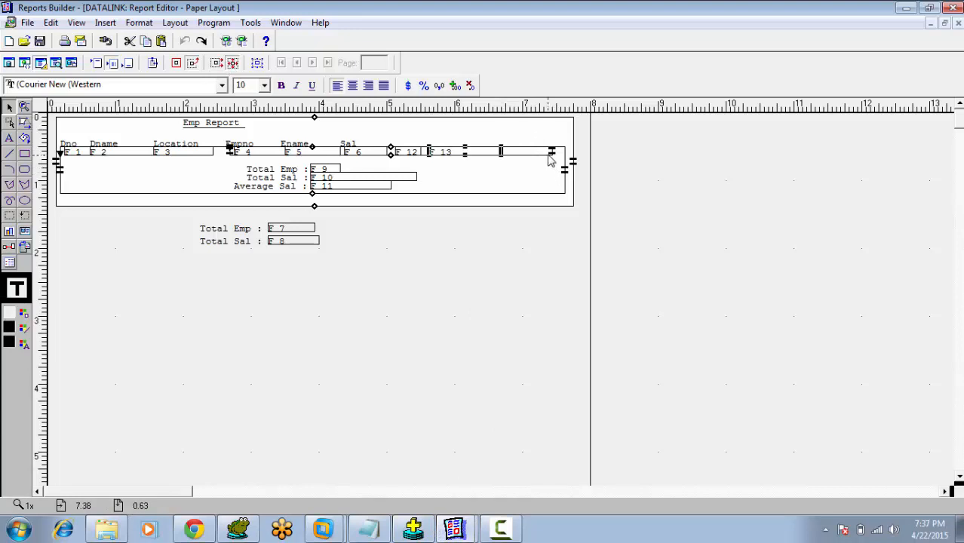
pyautogui.moveTo(501, 151); pyautogui.dragTo(467, 154)
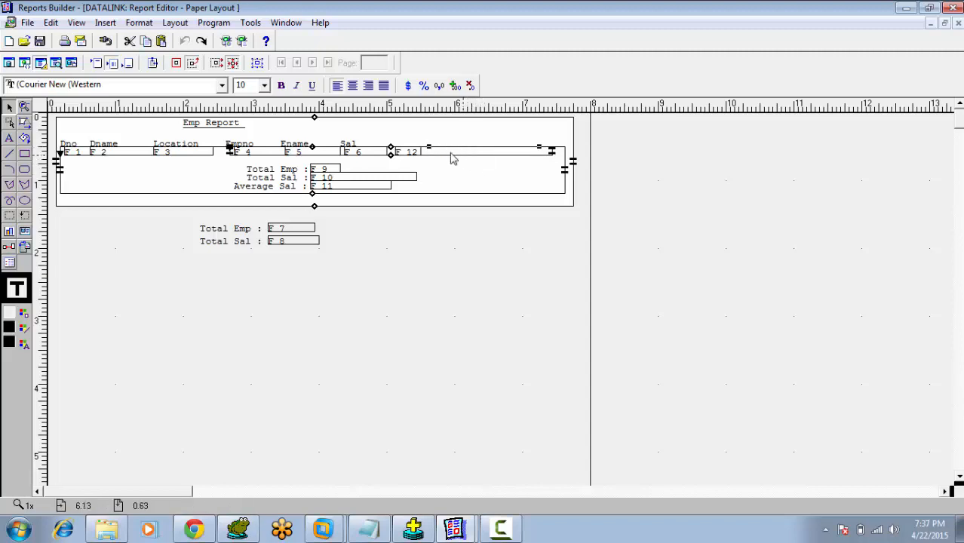
pyautogui.moveTo(431, 151)
pyautogui.mouseDown()
pyautogui.moveTo(540, 156)
pyautogui.moveTo(489, 157)
pyautogui.mouseUp()
pyautogui.click(492, 230)
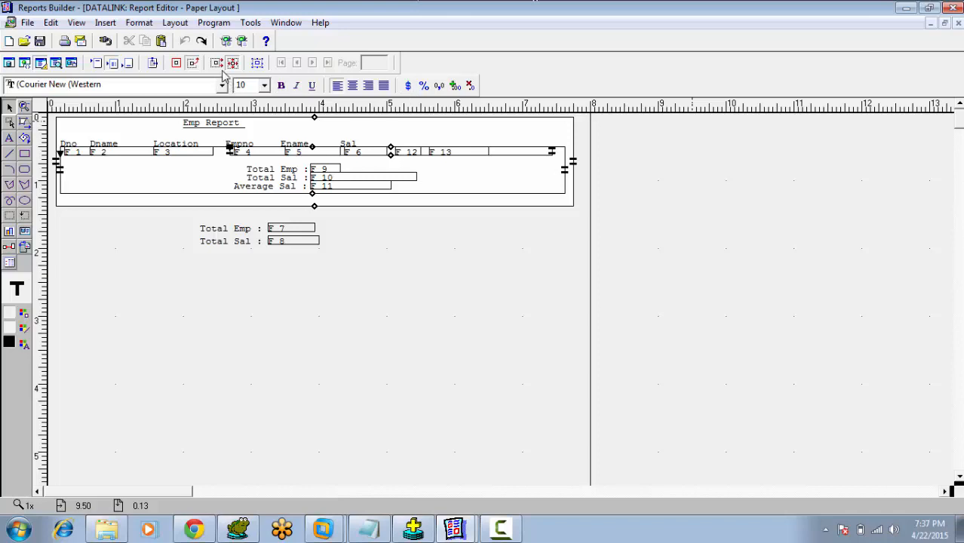
pyautogui.click(449, 155)
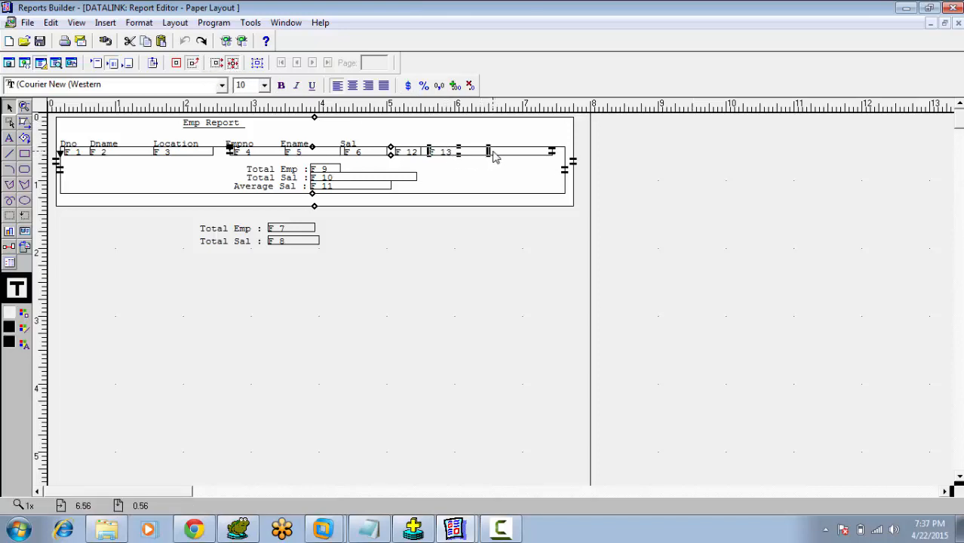
pyautogui.moveTo(489, 155); pyautogui.dragTo(514, 153)
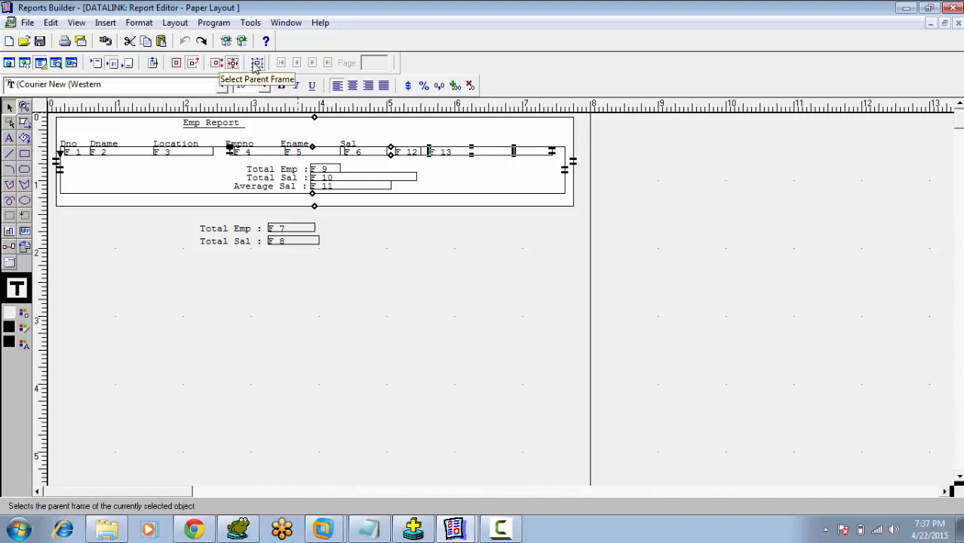
# Step: Select the parent frame of field F_13, deselect it, and look at the font name and size settings
pyautogui.click(257, 64)
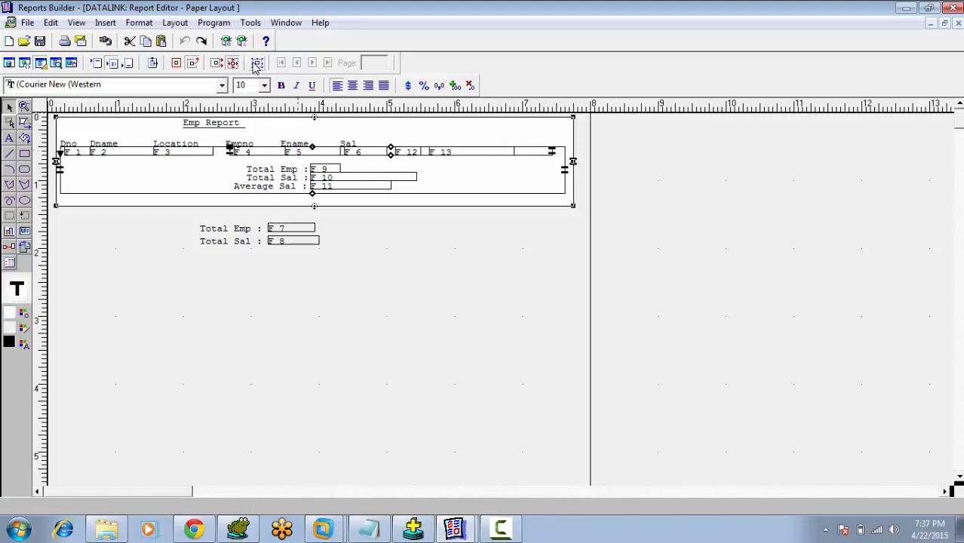
pyautogui.click(172, 298)
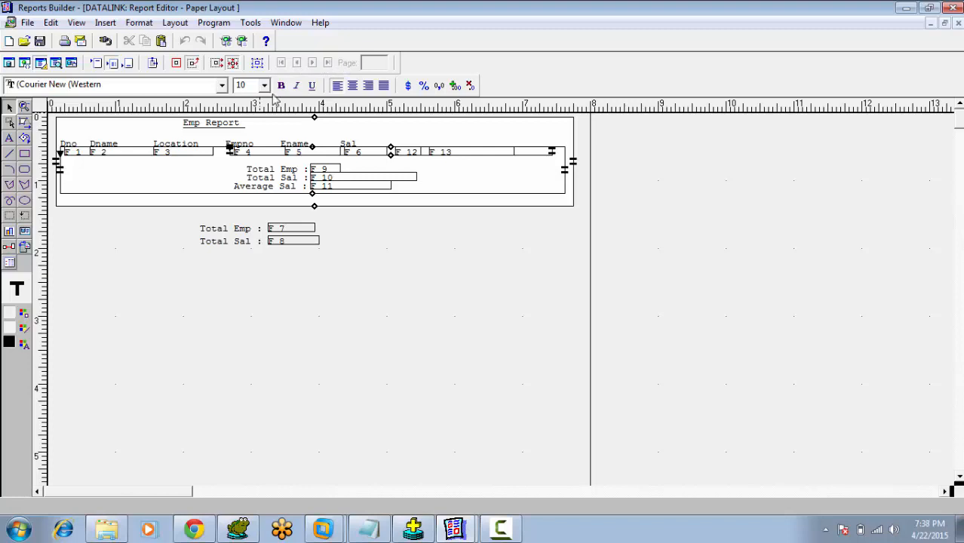
pyautogui.click(73, 86)
pyautogui.click(73, 91)
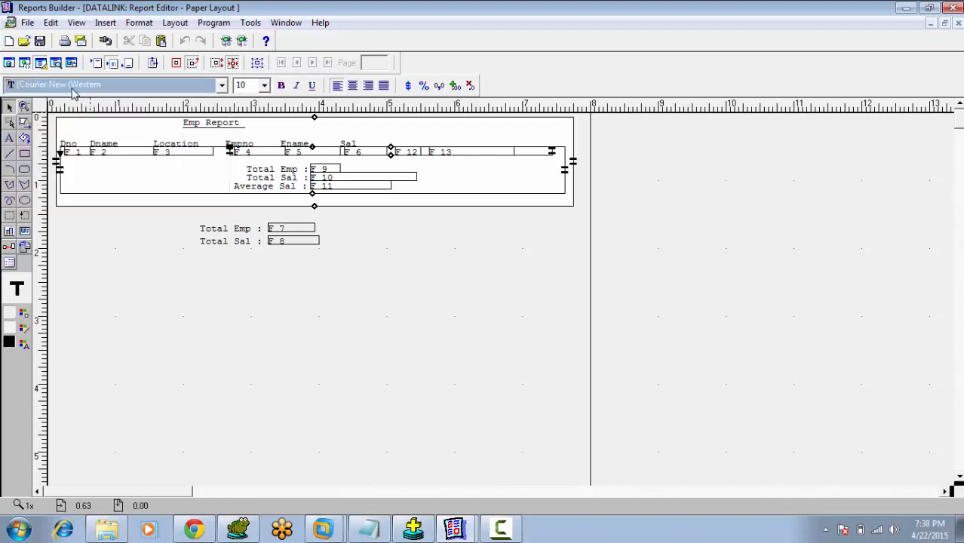
pyautogui.click(260, 86)
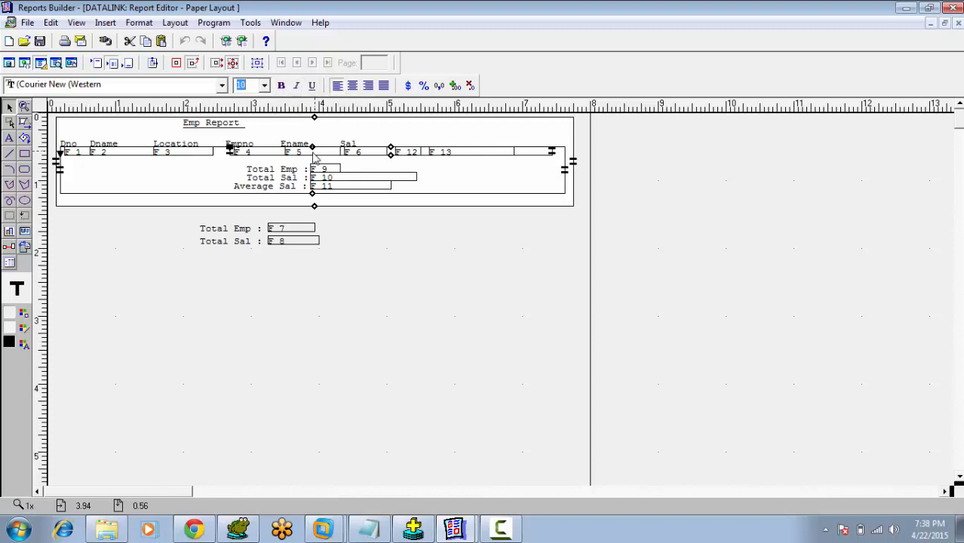
# Step: Align the text of field F_13 to the end and clear the selection
pyautogui.click(458, 156)
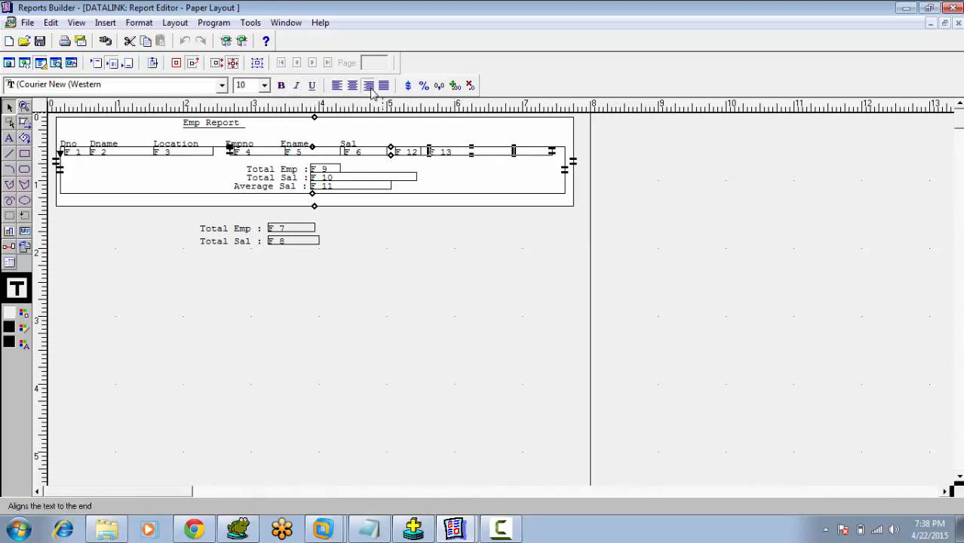
pyautogui.click(368, 85)
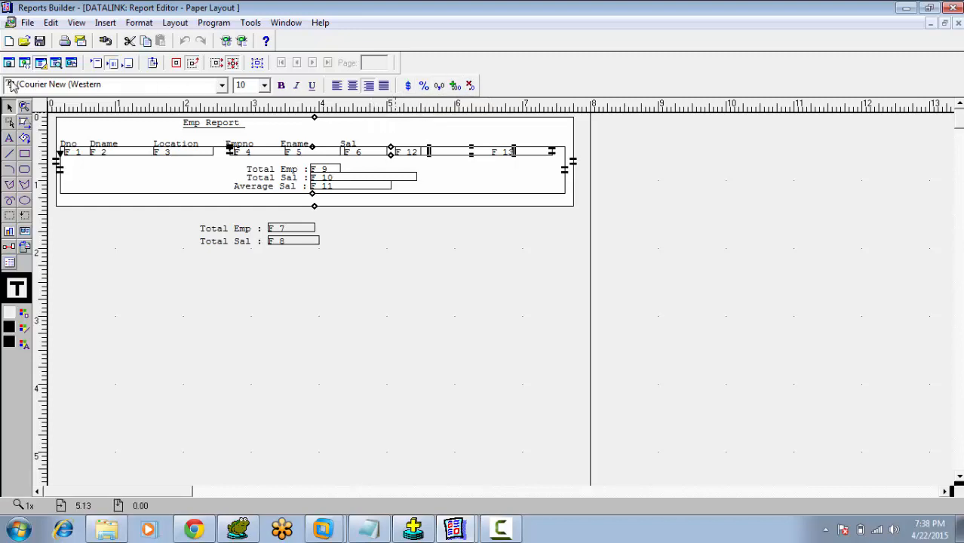
pyautogui.click(137, 318)
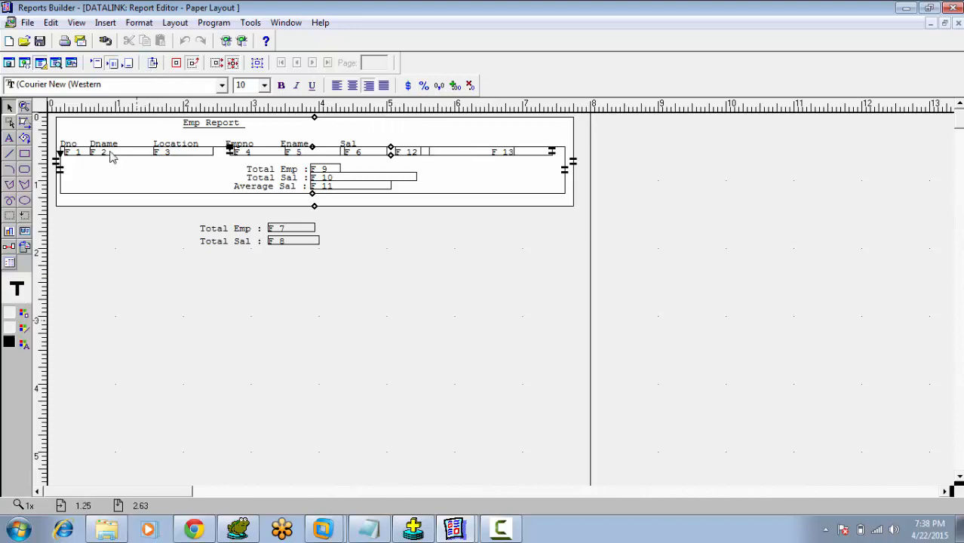
# Step: View the report's Data Model, then bring up the Object Navigator at the start of the DATALINK tree
pyautogui.click(11, 63)
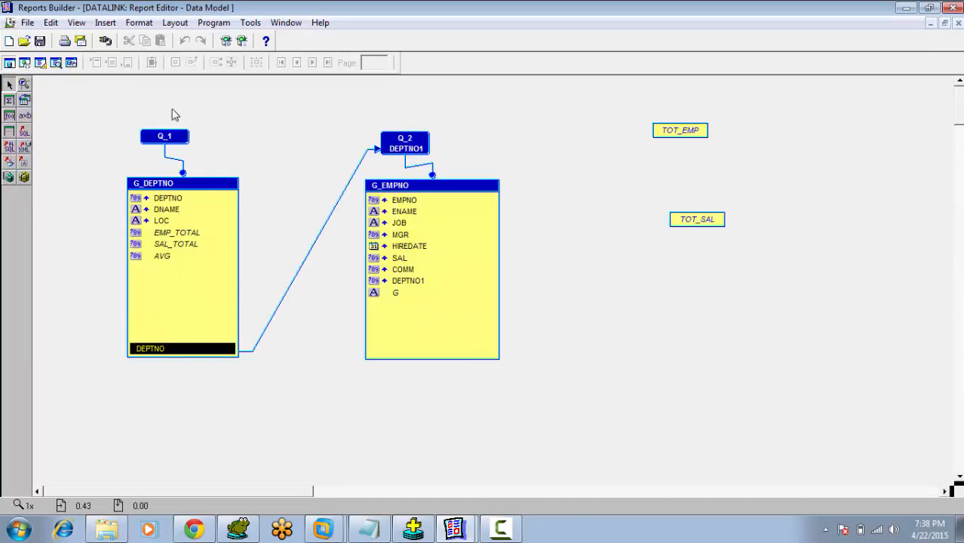
pyautogui.click(286, 23)
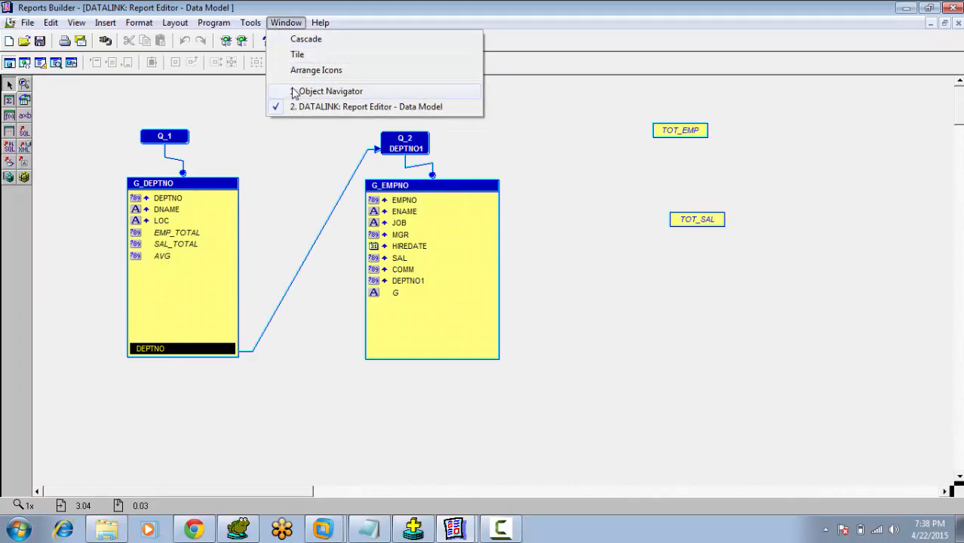
pyautogui.click(325, 91)
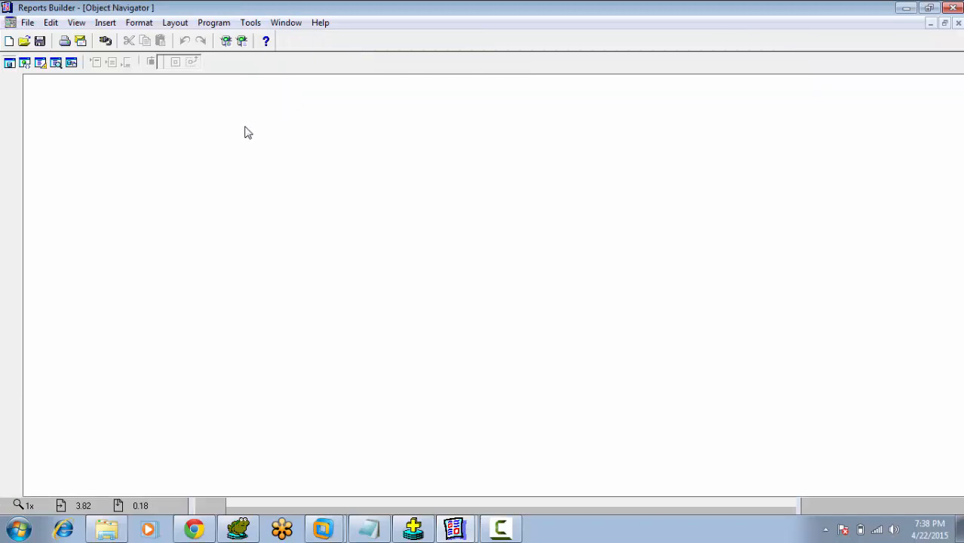
pyautogui.moveTo(961, 283); pyautogui.dragTo(960, 113)
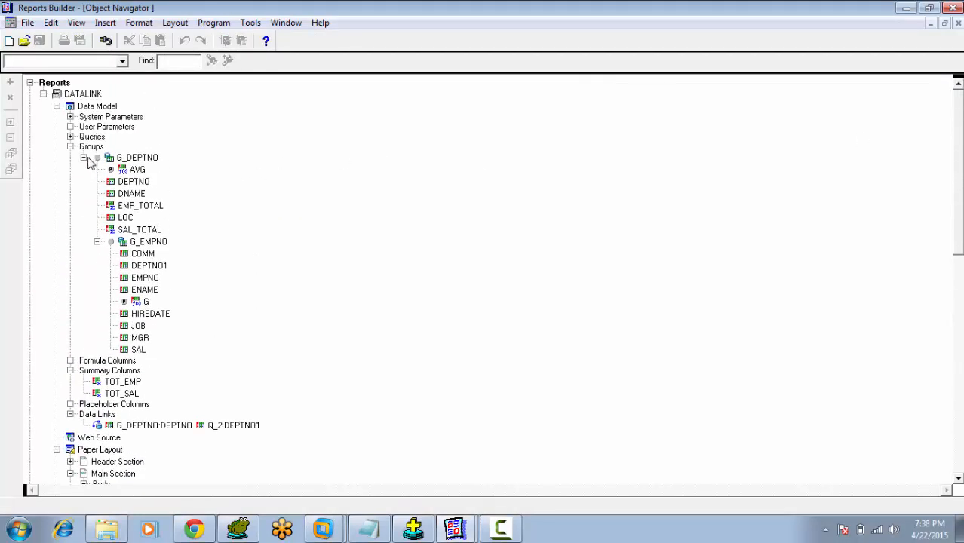
# Step: Collapse the G_EMPNO and G_DEPTNO groups and the Summary Columns node under Data Model
pyautogui.click(97, 242)
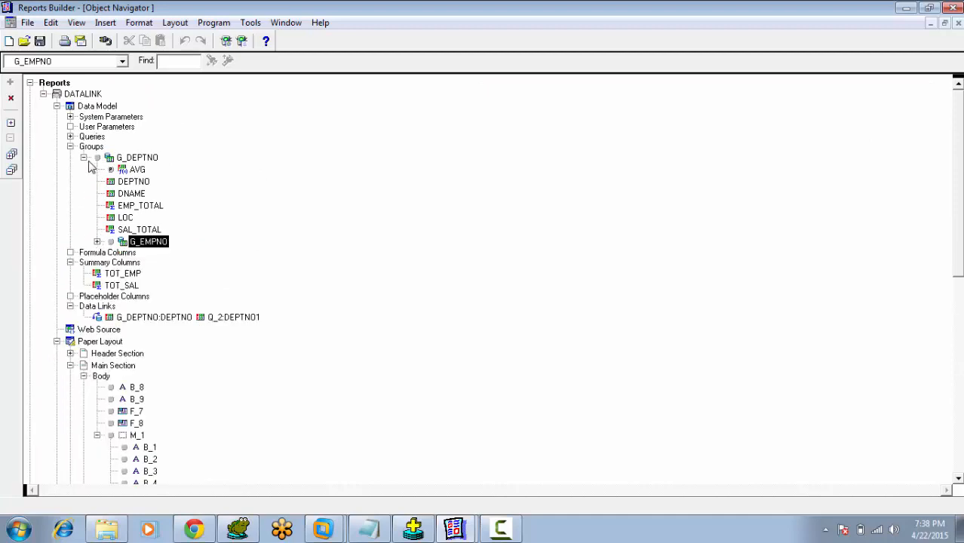
pyautogui.click(84, 158)
pyautogui.click(71, 179)
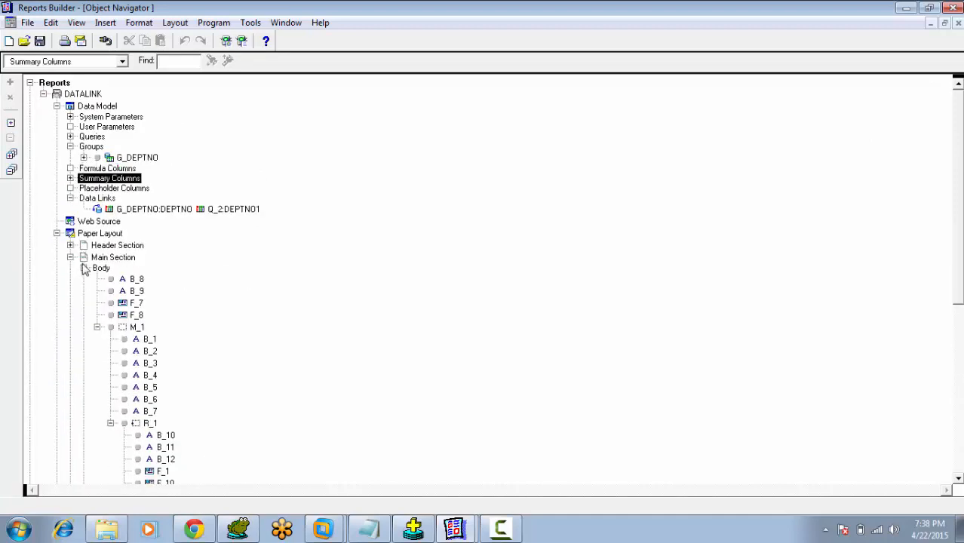
# Step: Collapse the Paper Layout tree from repeating frame R_1 upward, including the Main and Trailer Sections, and collapse Data Model
pyautogui.click(110, 424)
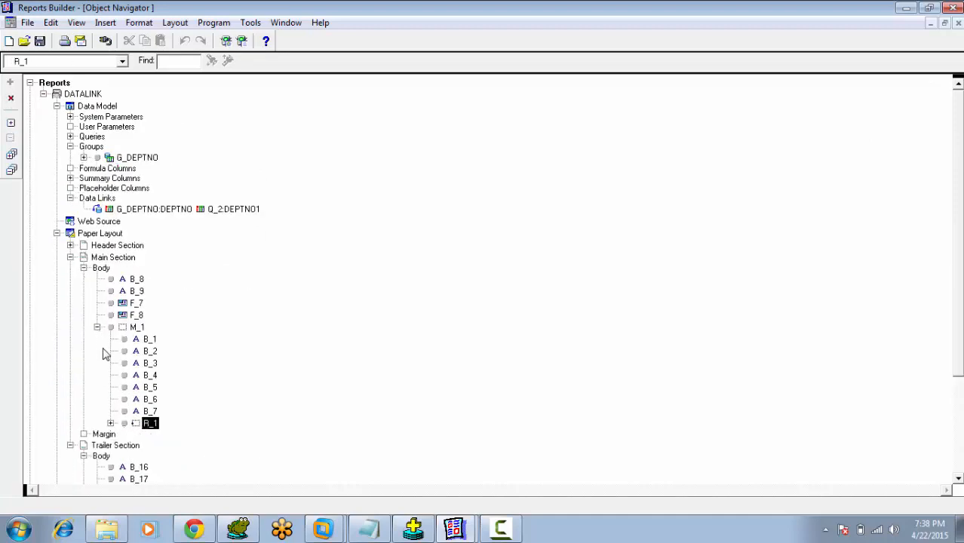
pyautogui.click(96, 327)
pyautogui.click(84, 269)
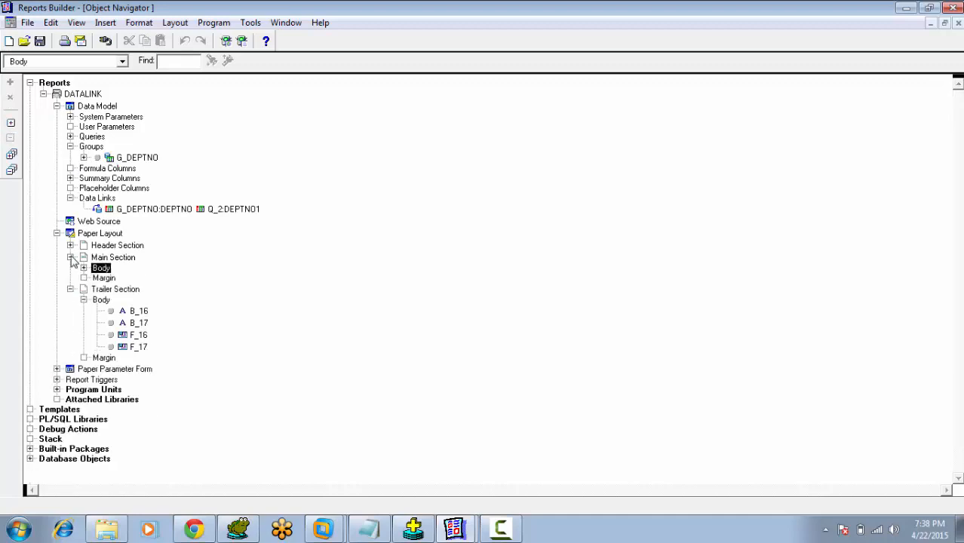
pyautogui.click(70, 257)
pyautogui.click(71, 270)
pyautogui.click(57, 234)
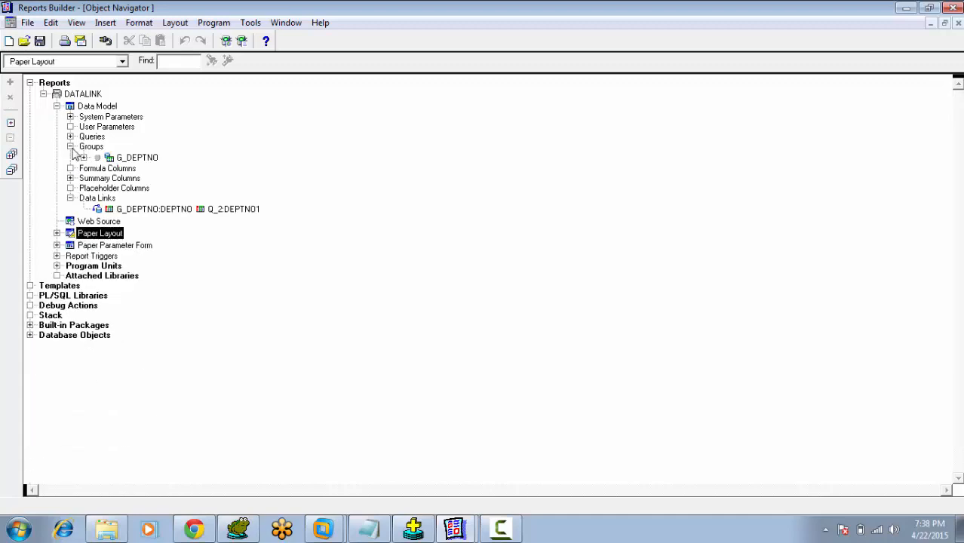
pyautogui.click(58, 107)
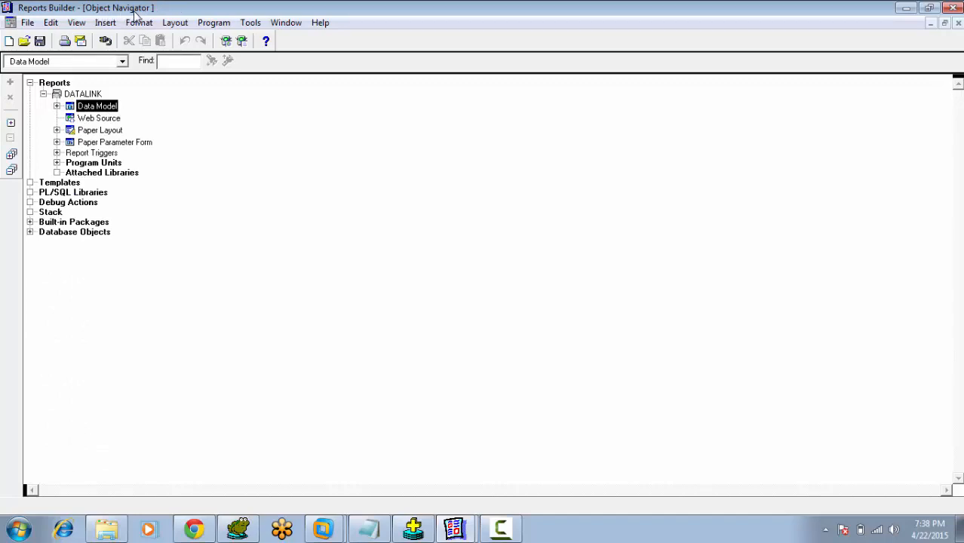
# Step: Go through the Data Model, Paper Layout and Paper Parameter Form nodes of the DATALINK report
pyautogui.click(72, 129)
pyautogui.click(75, 109)
pyautogui.click(79, 131)
pyautogui.click(79, 144)
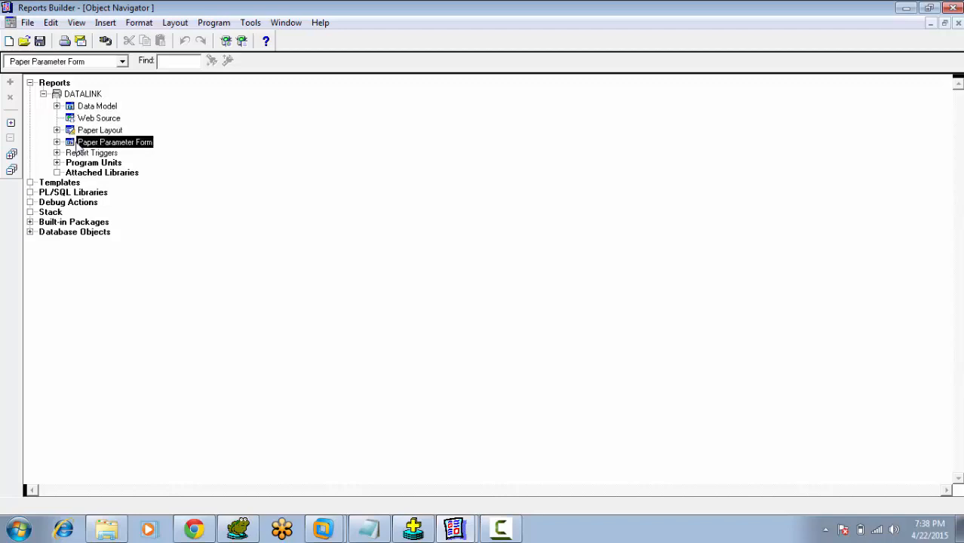
pyautogui.click(72, 108)
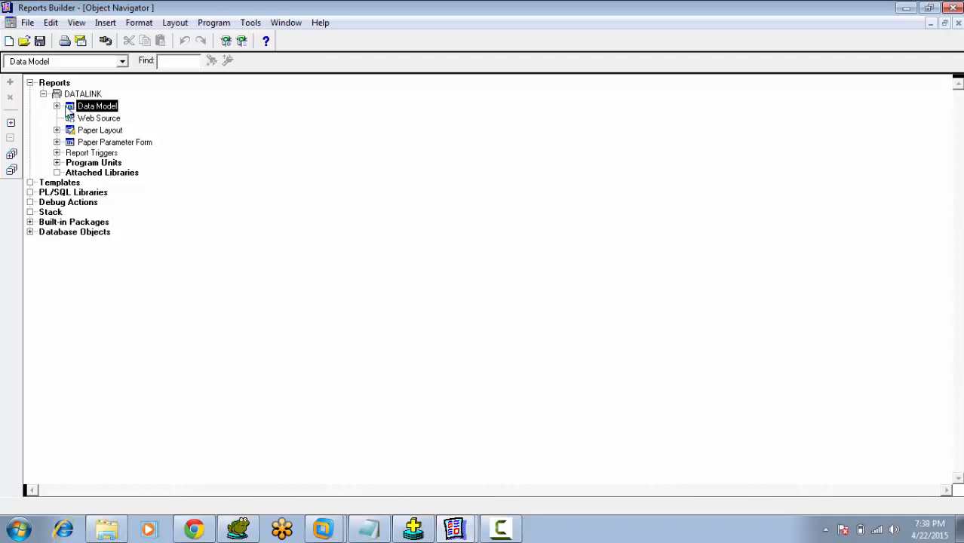
# Step: Expand the Data Model node and collapse its Groups and Data Links subnodes
pyautogui.click(56, 106)
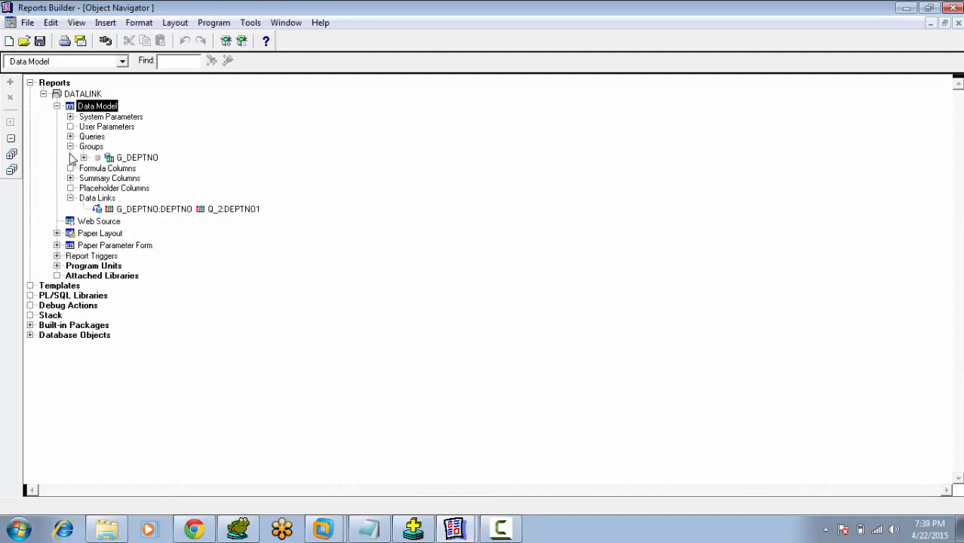
pyautogui.click(73, 149)
pyautogui.click(70, 147)
pyautogui.click(71, 186)
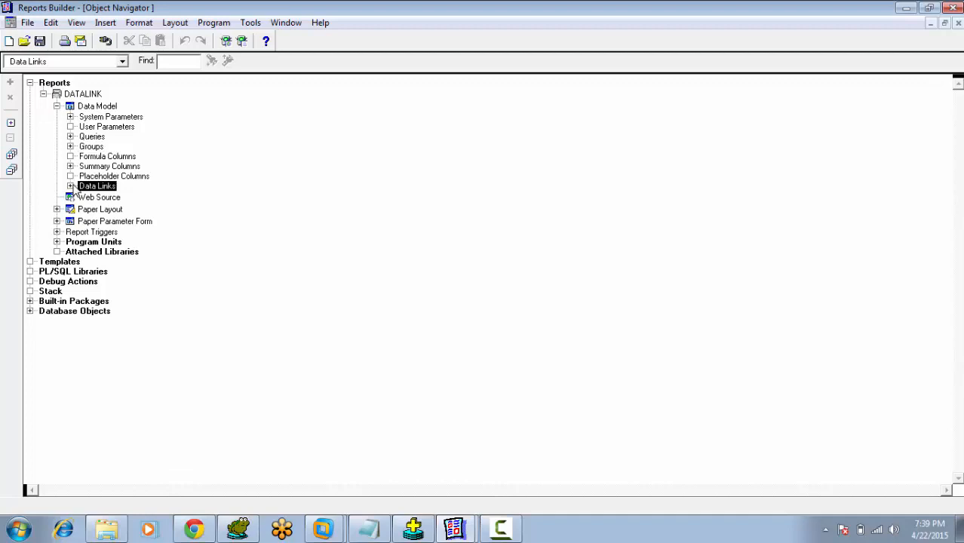
# Step: Expand the Queries node and review the SQL query statement in query Q_1's properties, then return to the Object Navigator
pyautogui.click(71, 136)
pyautogui.click(96, 149)
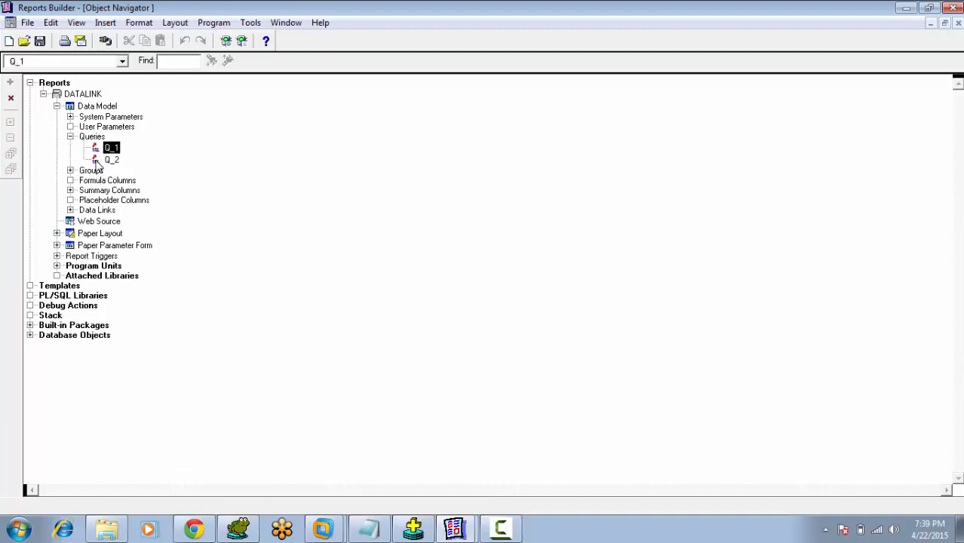
pyautogui.click(95, 161)
pyautogui.doubleClick(97, 148)
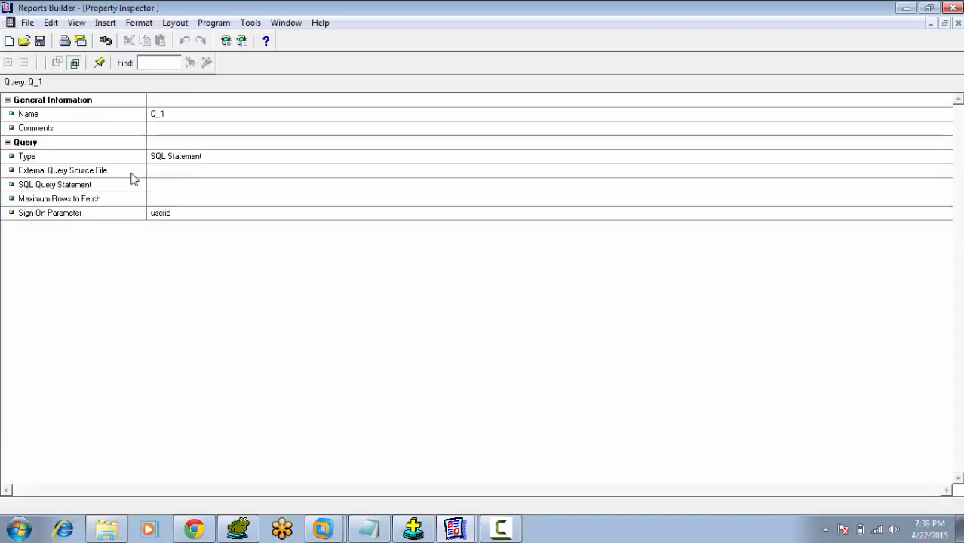
pyautogui.doubleClick(164, 187)
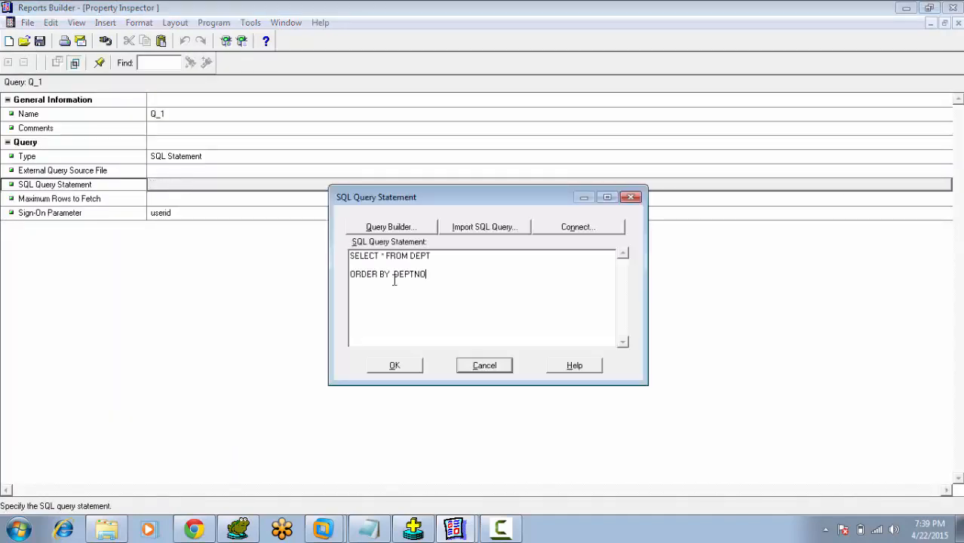
pyautogui.click(394, 364)
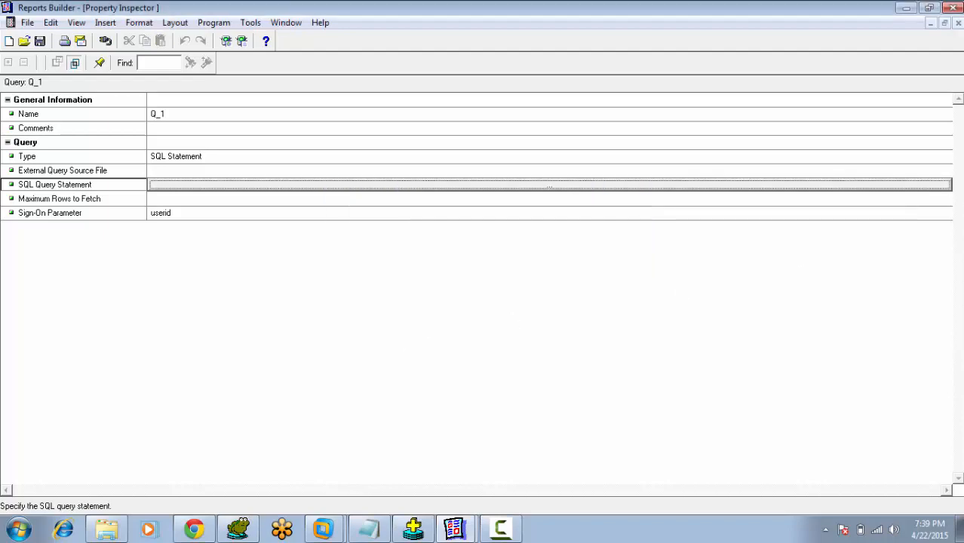
pyautogui.click(959, 24)
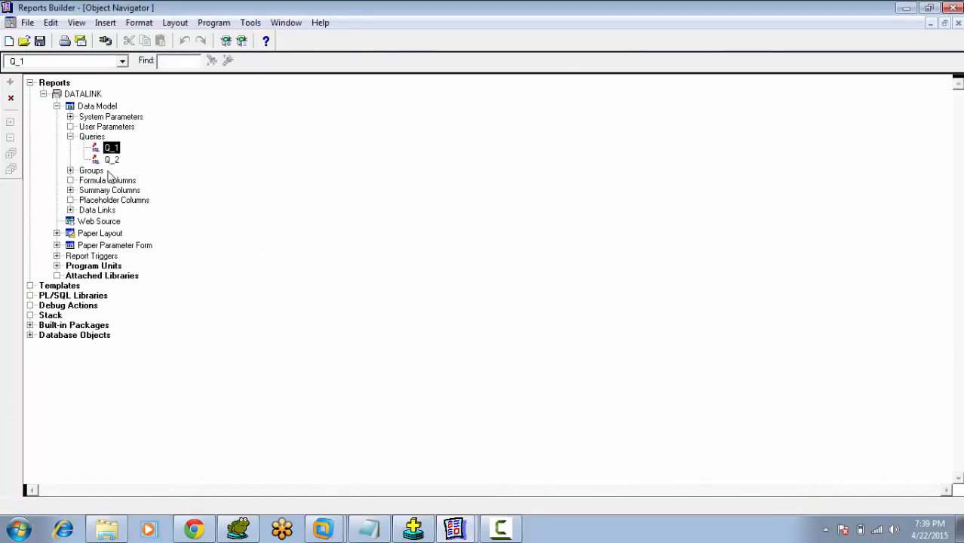
# Step: Review the SQL query statement in query Q_2's properties, then collapse the Queries node
pyautogui.doubleClick(110, 160)
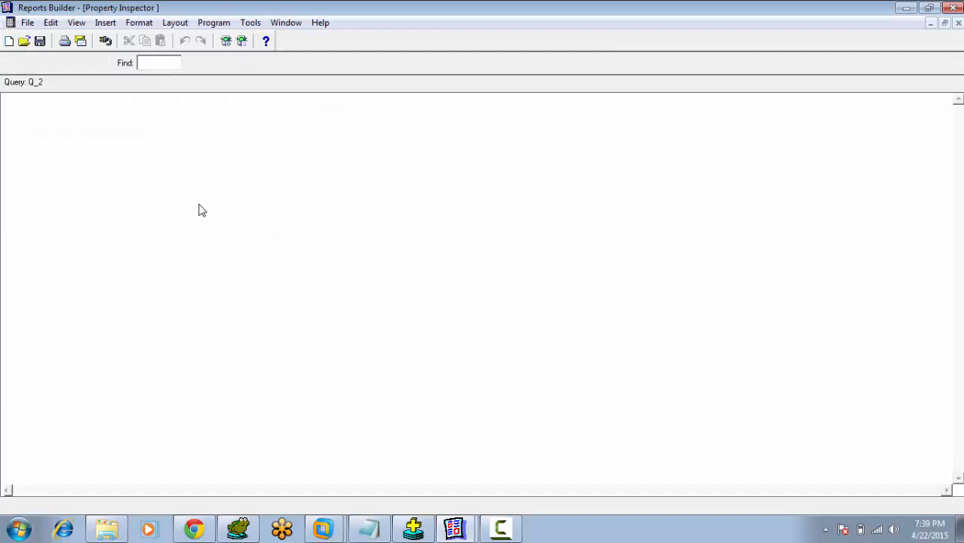
pyautogui.click(185, 189)
pyautogui.click(185, 189)
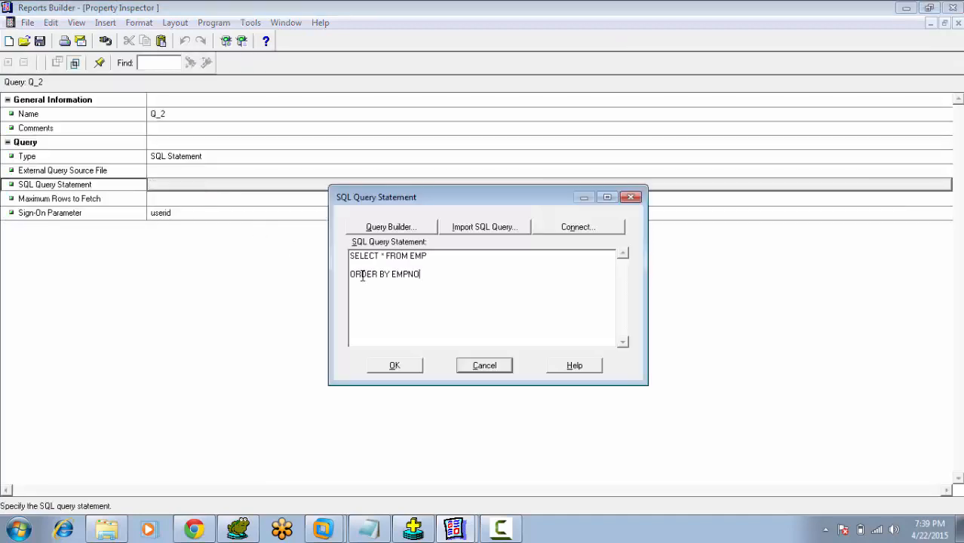
pyautogui.click(394, 366)
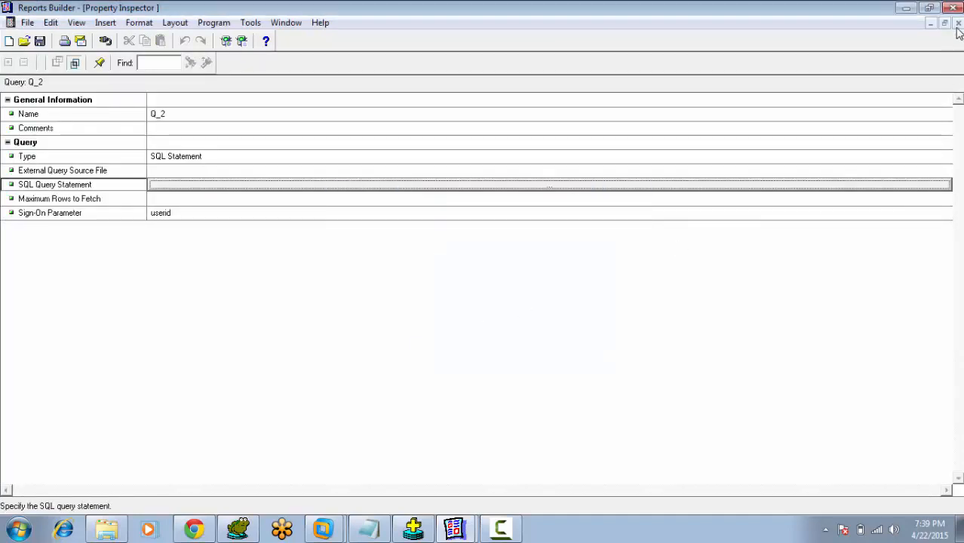
pyautogui.click(958, 23)
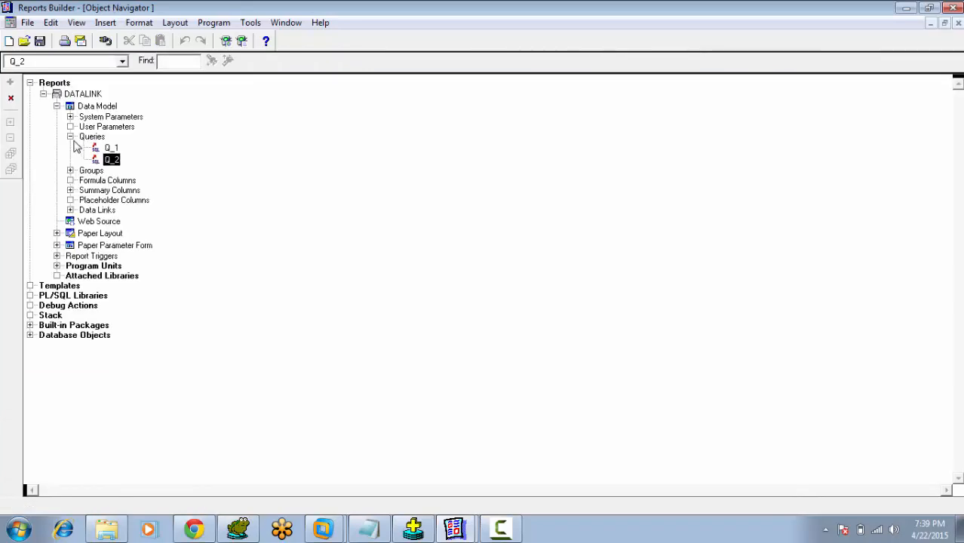
pyautogui.click(71, 138)
# Step: Expand Groups and G_DEPTNO and go through the group's database, summary and formula columns, including EMP_TOTAL, SAL_TOTAL and AVG
pyautogui.click(71, 146)
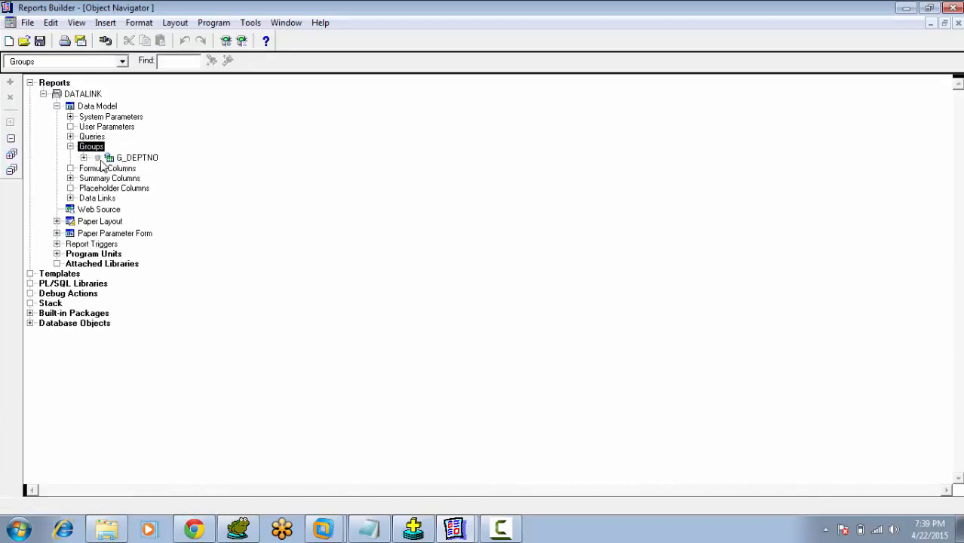
pyautogui.click(113, 159)
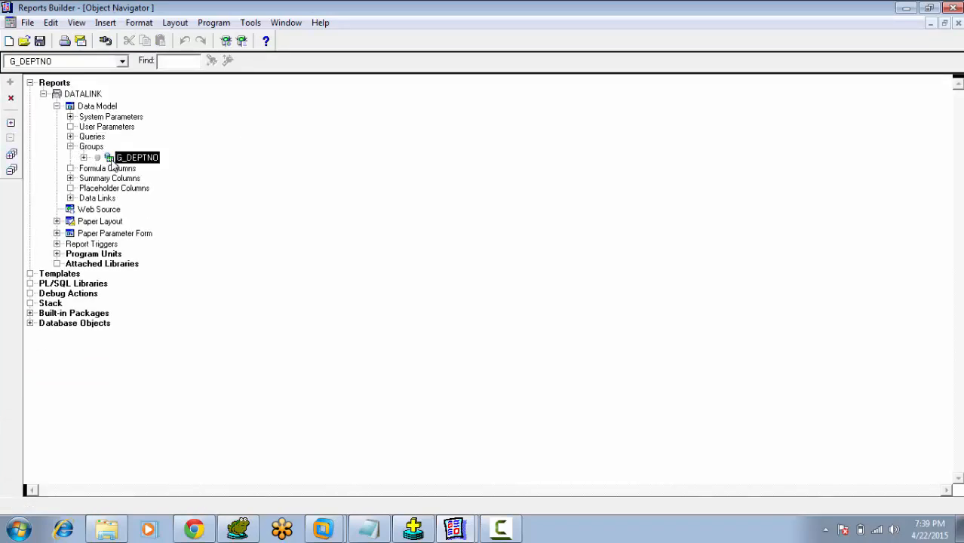
pyautogui.click(84, 158)
pyautogui.click(124, 182)
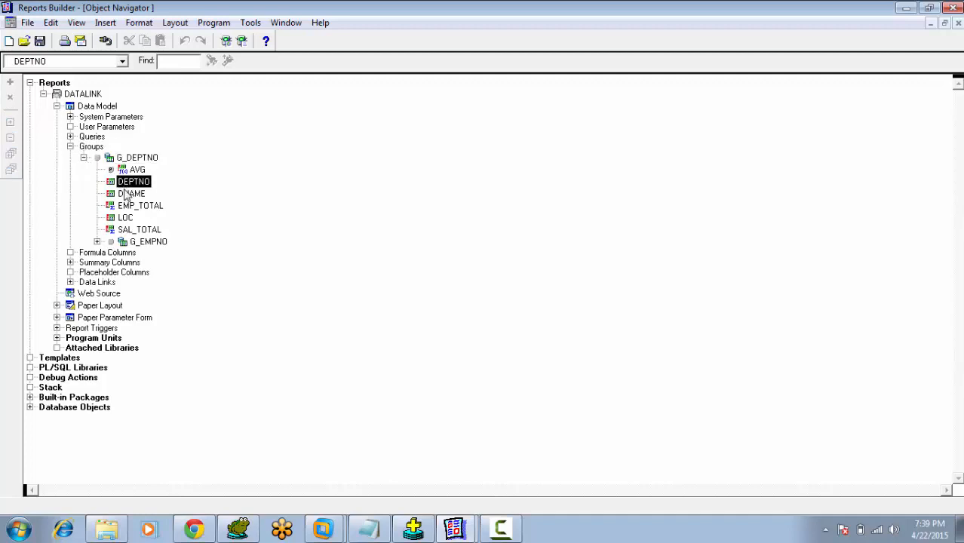
pyautogui.click(125, 192)
pyautogui.click(124, 218)
pyautogui.click(130, 182)
pyautogui.click(128, 192)
pyautogui.click(129, 205)
pyautogui.click(128, 229)
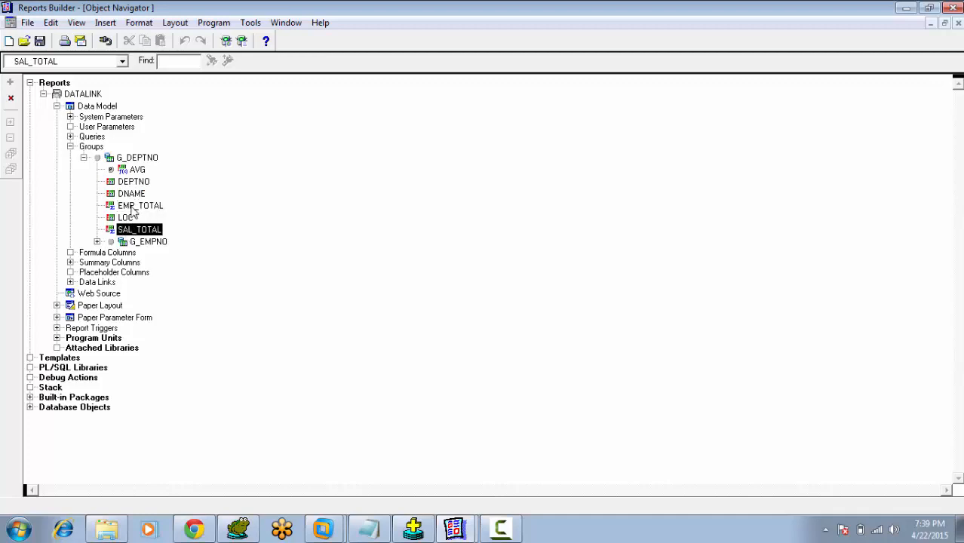
pyautogui.click(138, 170)
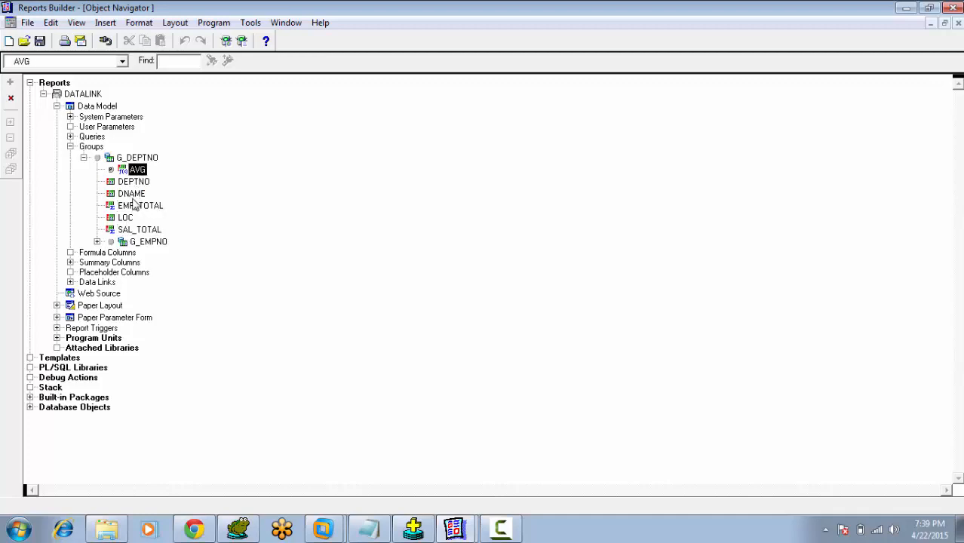
pyautogui.click(132, 208)
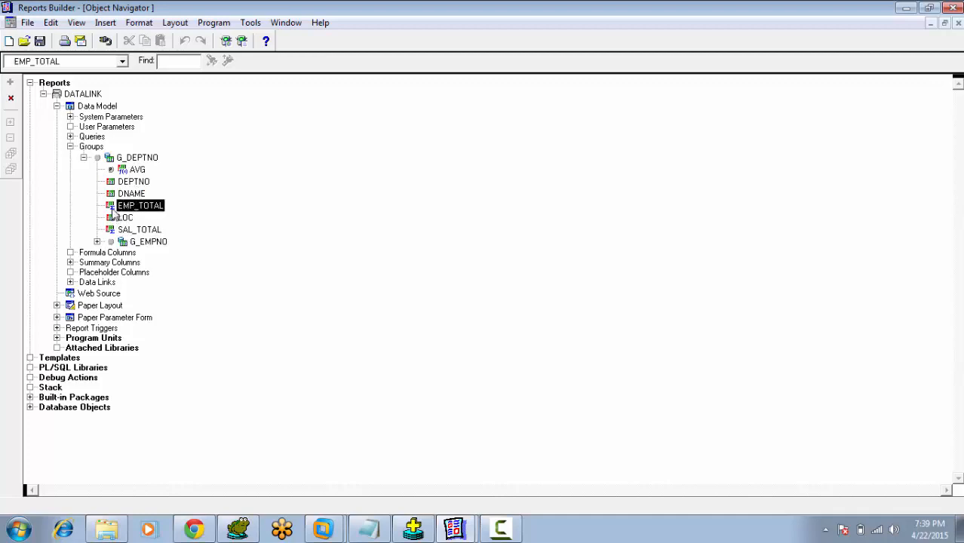
pyautogui.click(119, 231)
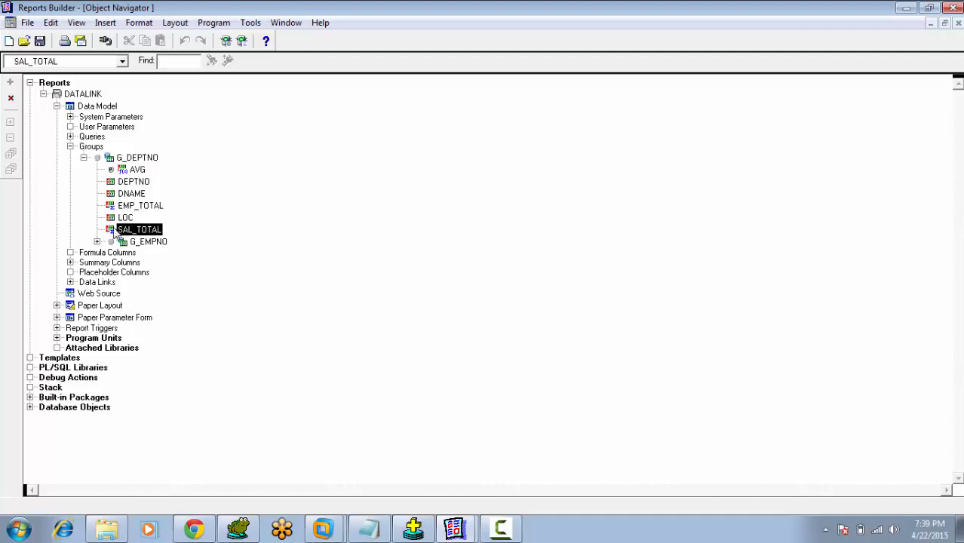
# Step: View the PL/SQL formula behind the AVG column of G_DEPTNO and close the program unit
pyautogui.click(129, 172)
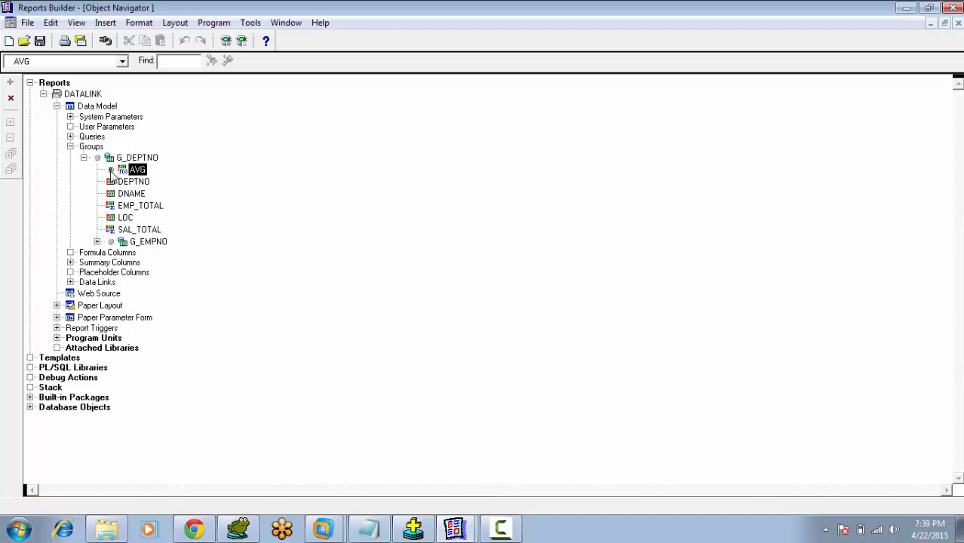
pyautogui.click(111, 171)
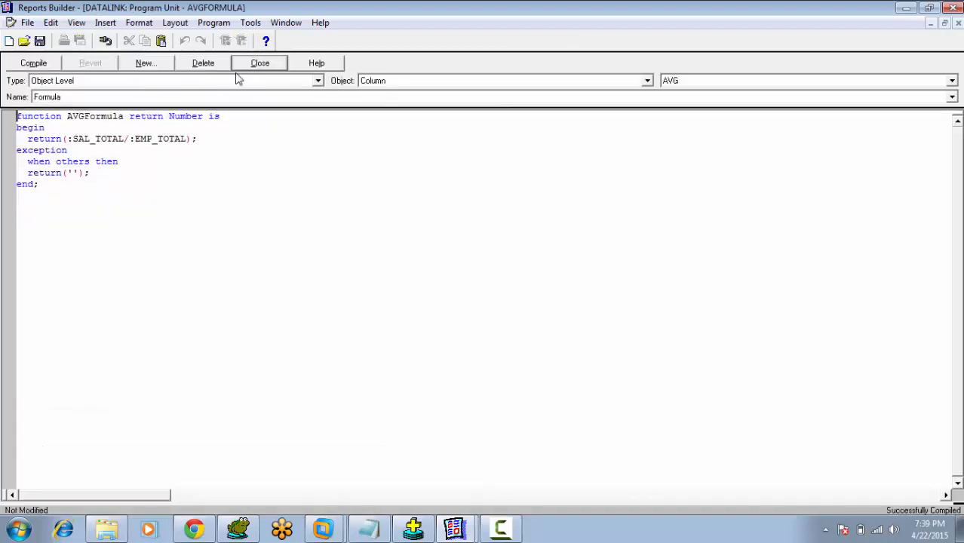
pyautogui.click(249, 63)
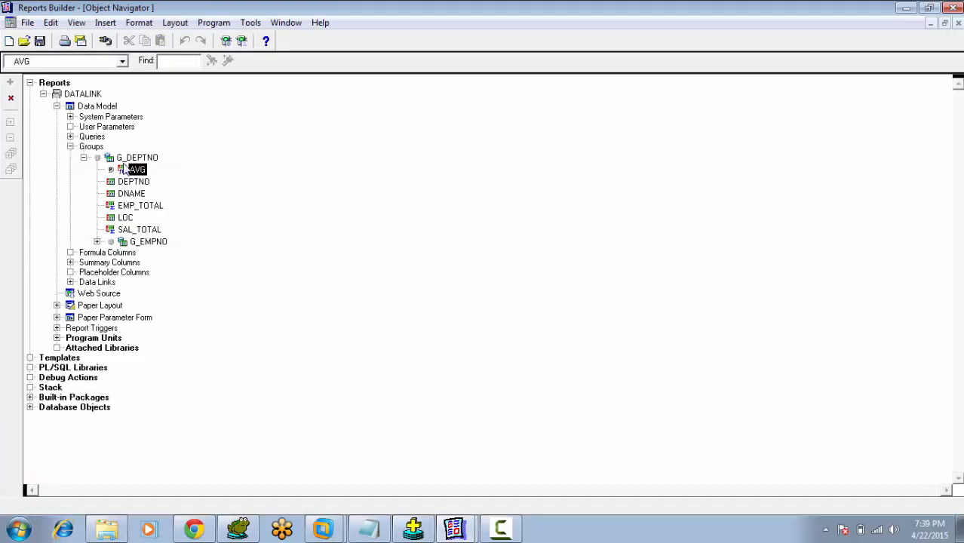
# Step: Examine how G_EMPNO is nested under G_DEPTNO and expand G_EMPNO to list its columns
pyautogui.click(124, 159)
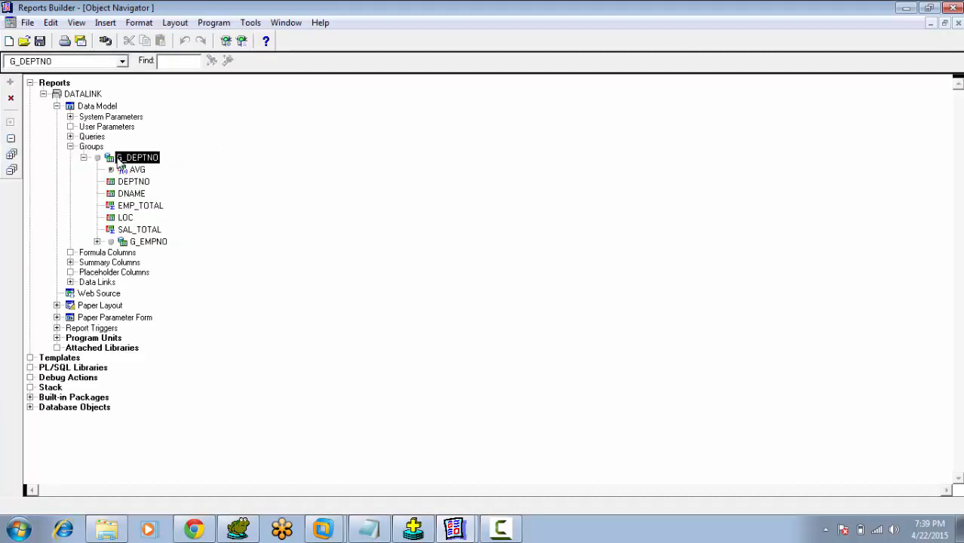
pyautogui.click(123, 244)
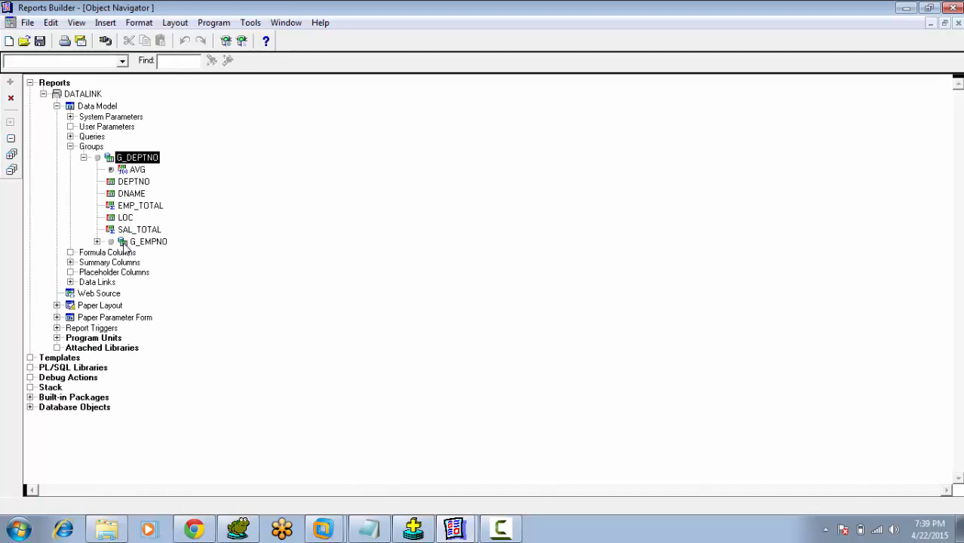
pyautogui.click(84, 157)
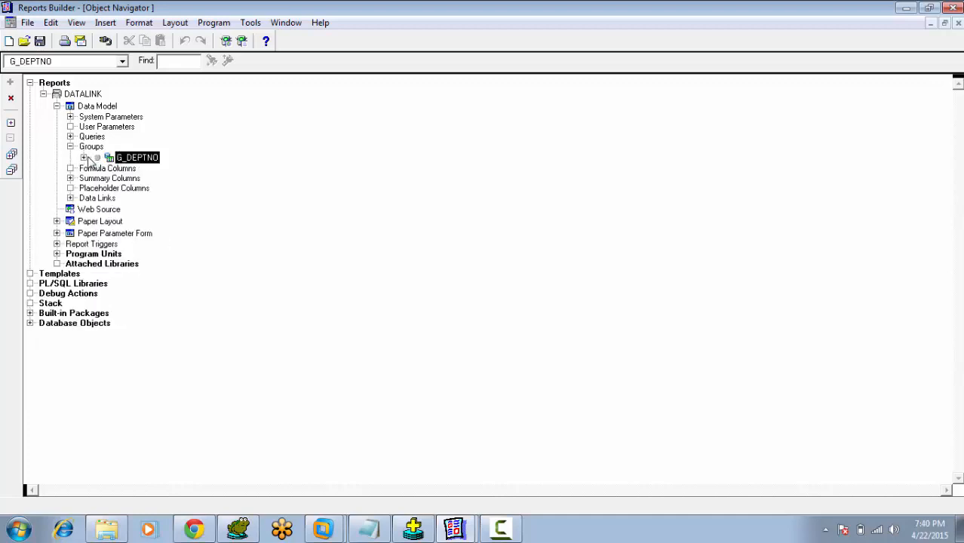
pyautogui.click(84, 158)
pyautogui.click(123, 241)
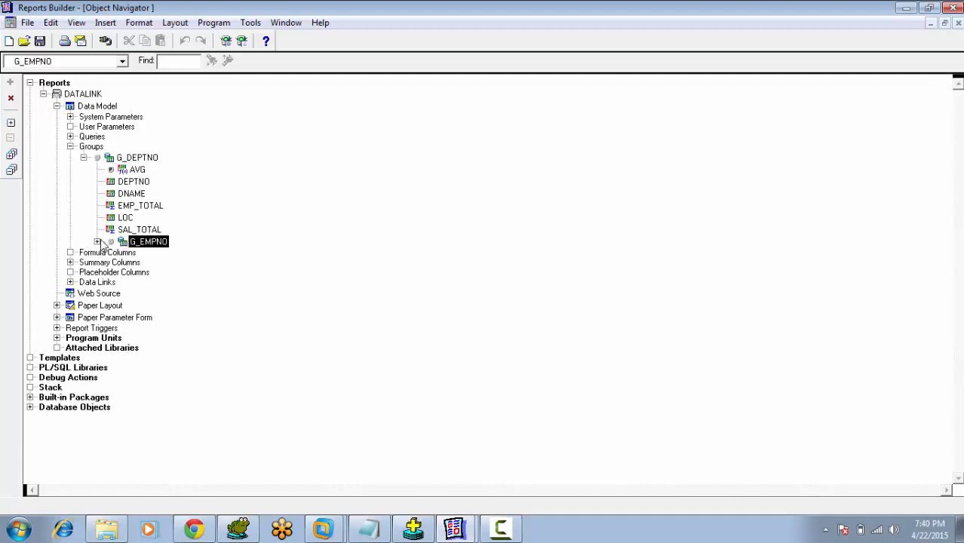
pyautogui.click(97, 242)
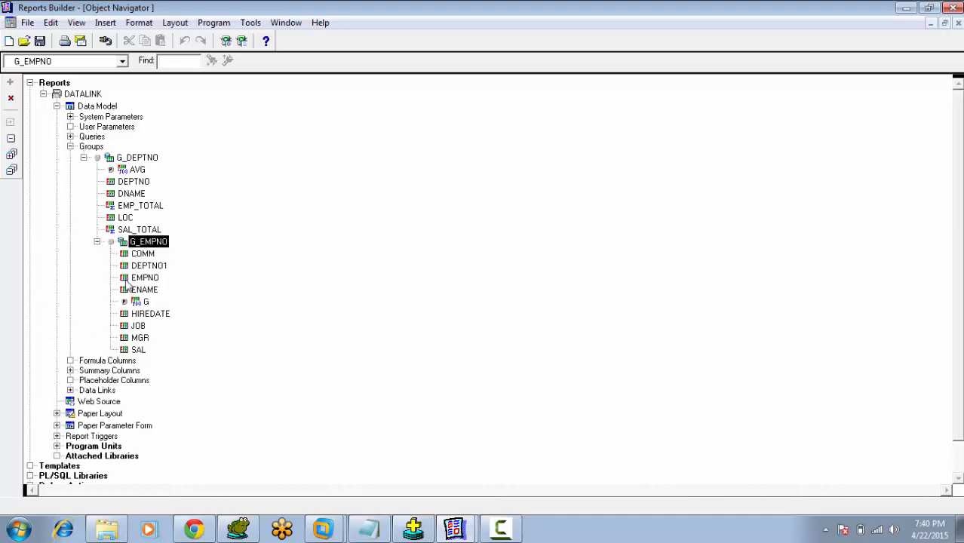
# Step: View the PL/SQL formula behind the G column of G_EMPNO and close the program unit
pyautogui.click(126, 305)
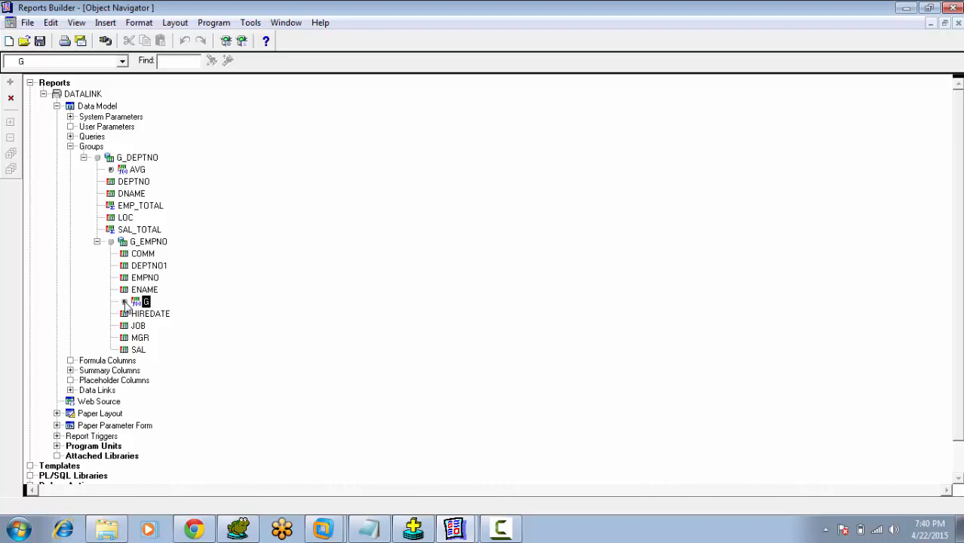
pyautogui.doubleClick(126, 305)
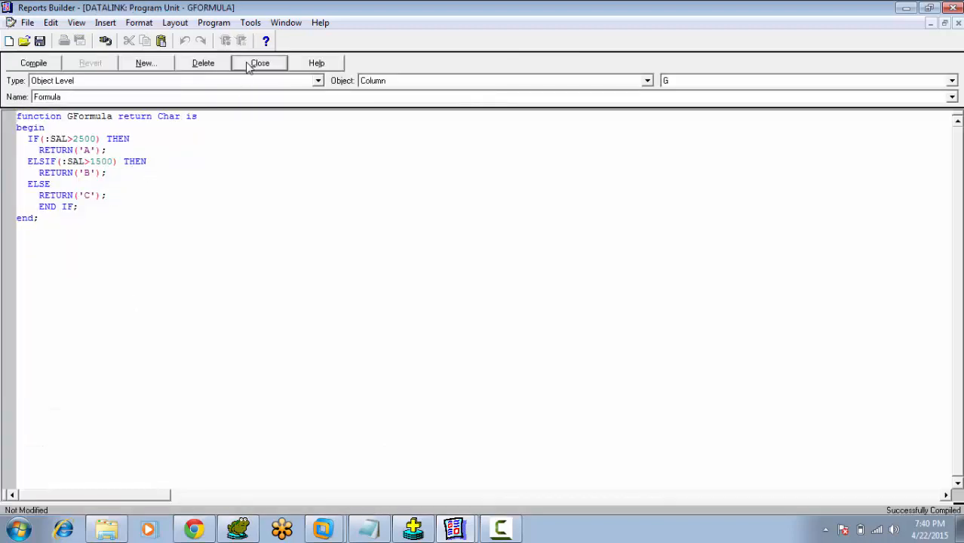
pyautogui.click(249, 65)
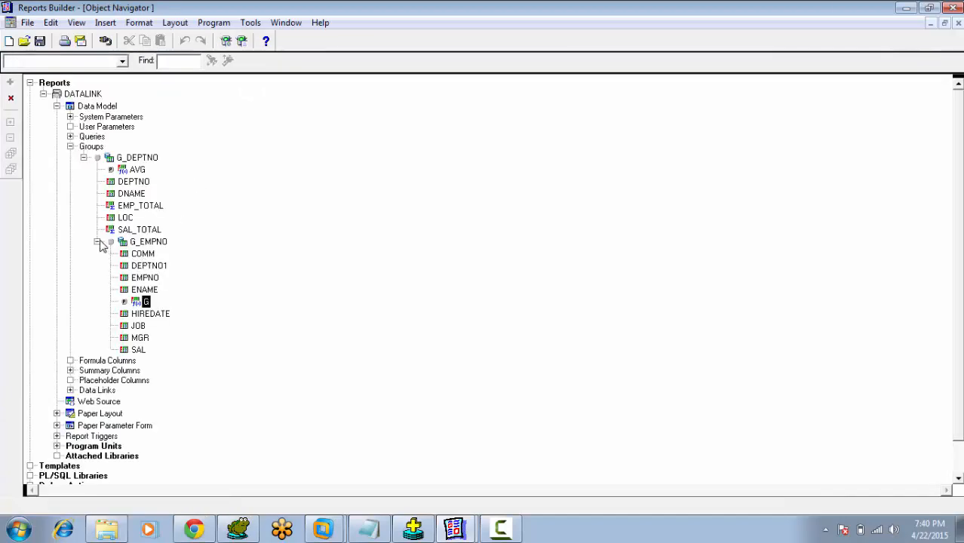
# Step: Collapse the G_EMPNO and G_DEPTNO groups and the Groups node
pyautogui.click(97, 242)
pyautogui.click(84, 157)
pyautogui.click(71, 148)
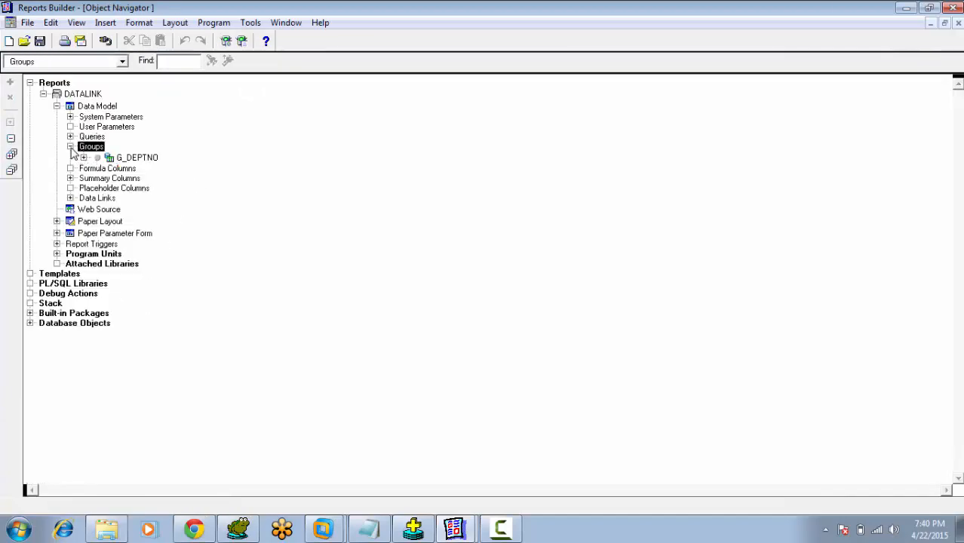
pyautogui.click(71, 147)
# Step: Check the Formula Columns and Placeholder Columns nodes, and expand Summary Columns to inspect TOT_EMP and TOT_SAL
pyautogui.click(111, 159)
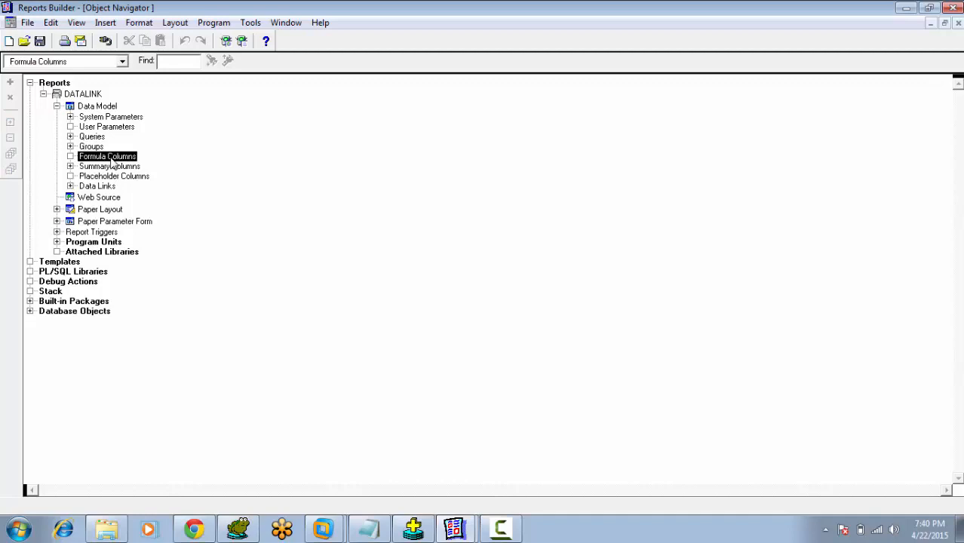
pyautogui.click(110, 176)
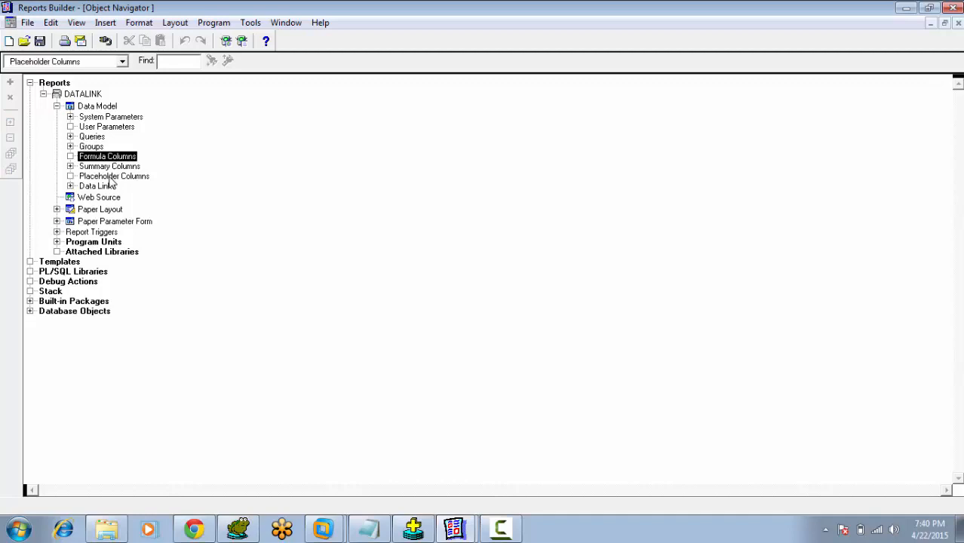
pyautogui.click(70, 166)
pyautogui.click(104, 180)
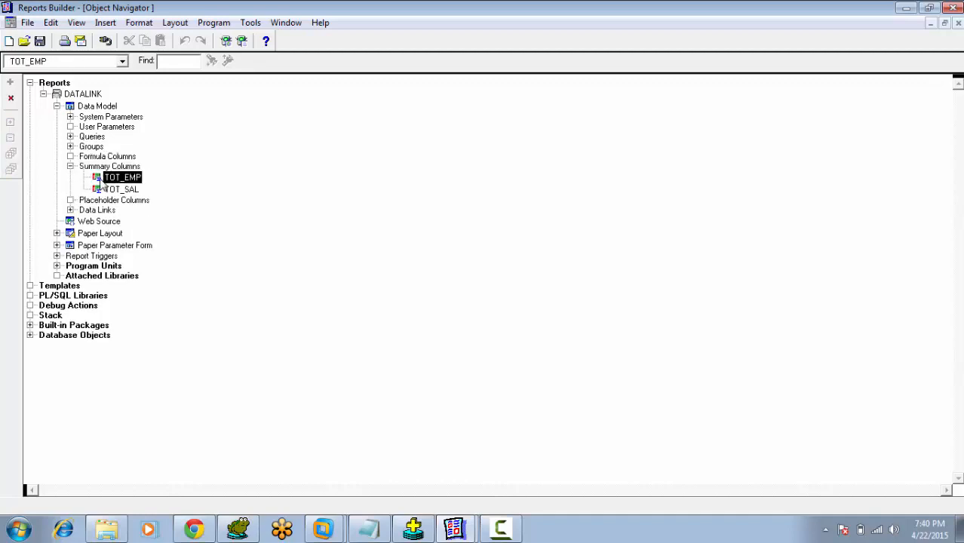
pyautogui.click(98, 191)
# Step: Look at TOT_EMP and TOT_SAL in the Data Model editor, then return to the Object Navigator and collapse Summary Columns
pyautogui.doubleClick(71, 106)
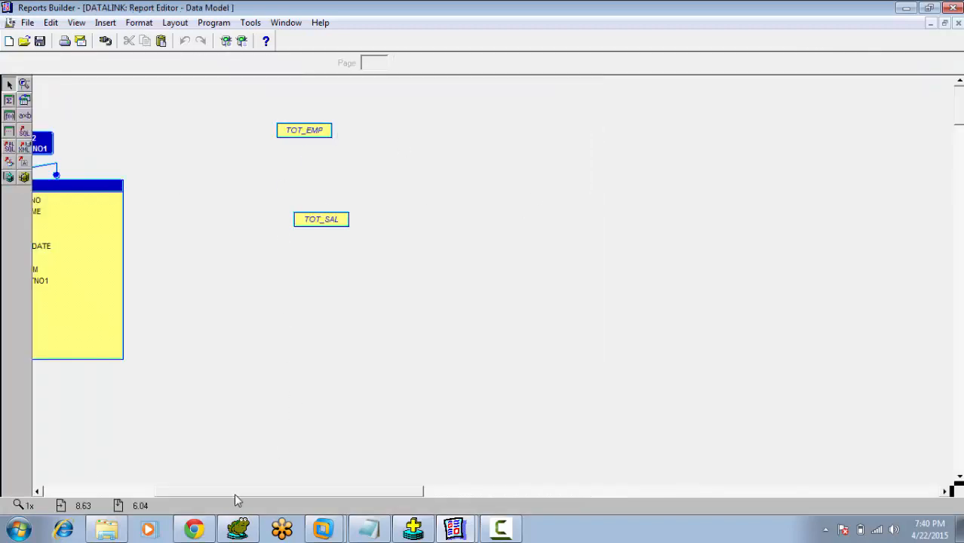
pyautogui.moveTo(657, 87); pyautogui.dragTo(717, 286)
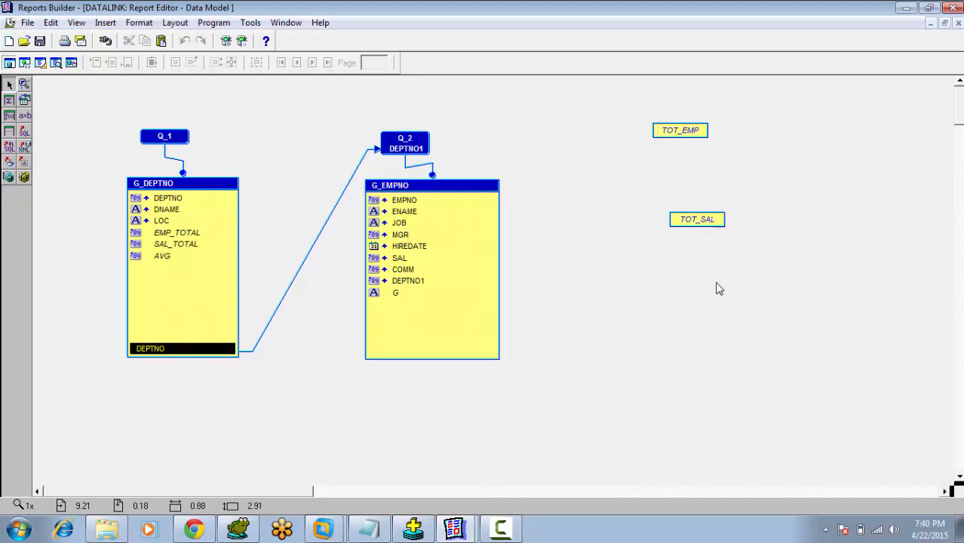
pyautogui.click(295, 23)
pyautogui.click(296, 91)
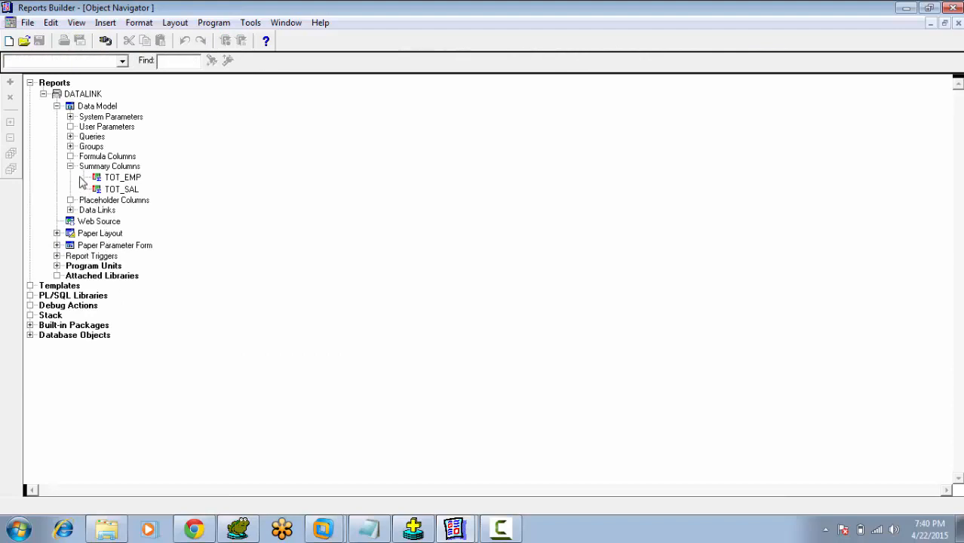
pyautogui.click(71, 166)
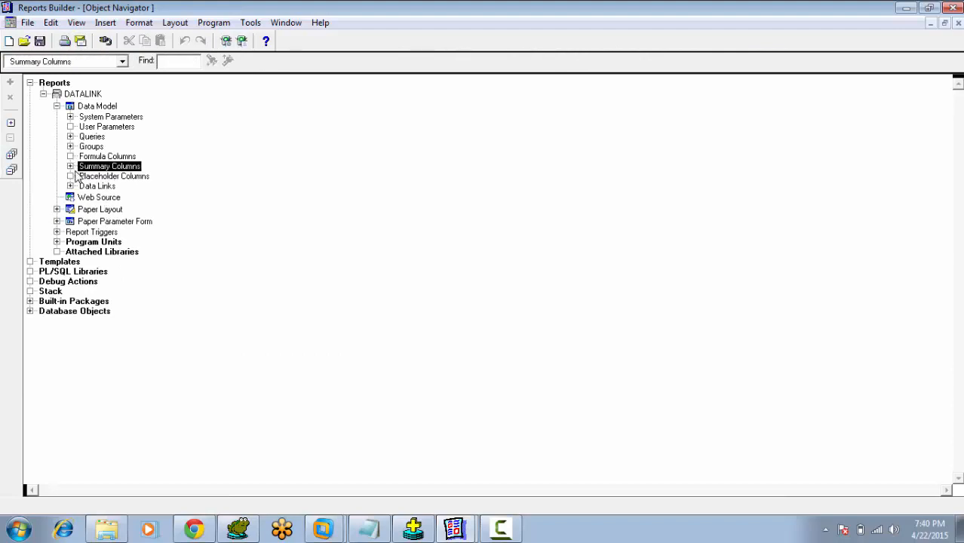
# Step: Expand Data Links and open the properties of the link between G_DEPTNO and Q_2
pyautogui.click(71, 187)
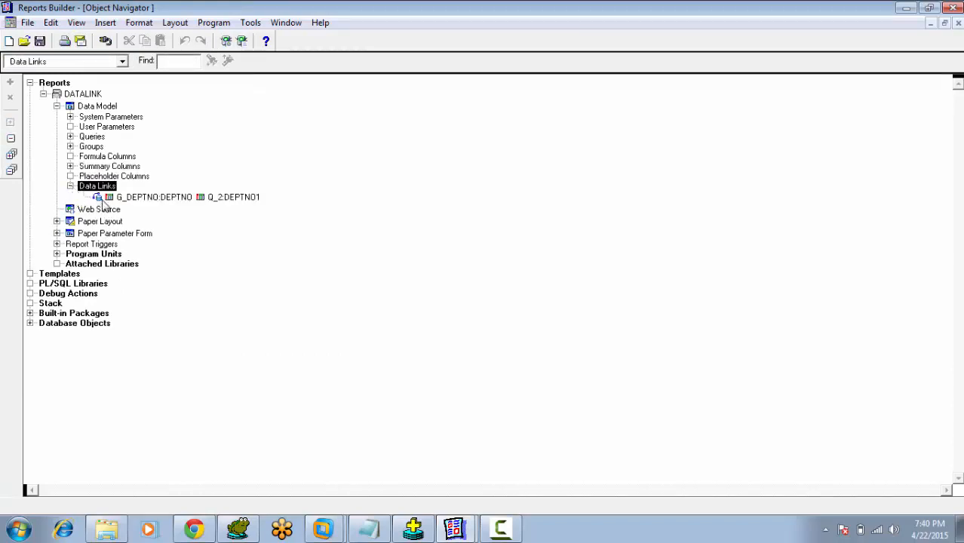
pyautogui.click(101, 199)
pyautogui.rightClick(102, 199)
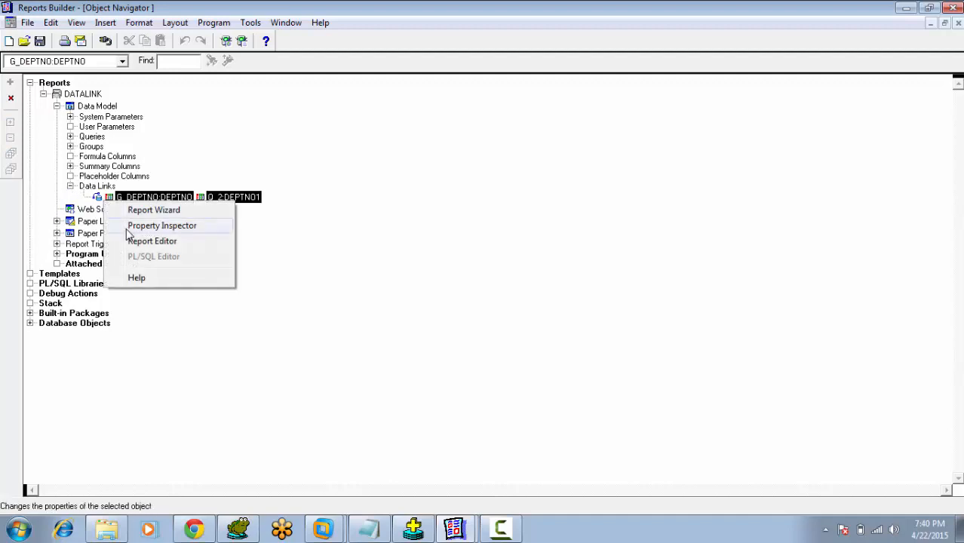
pyautogui.click(127, 227)
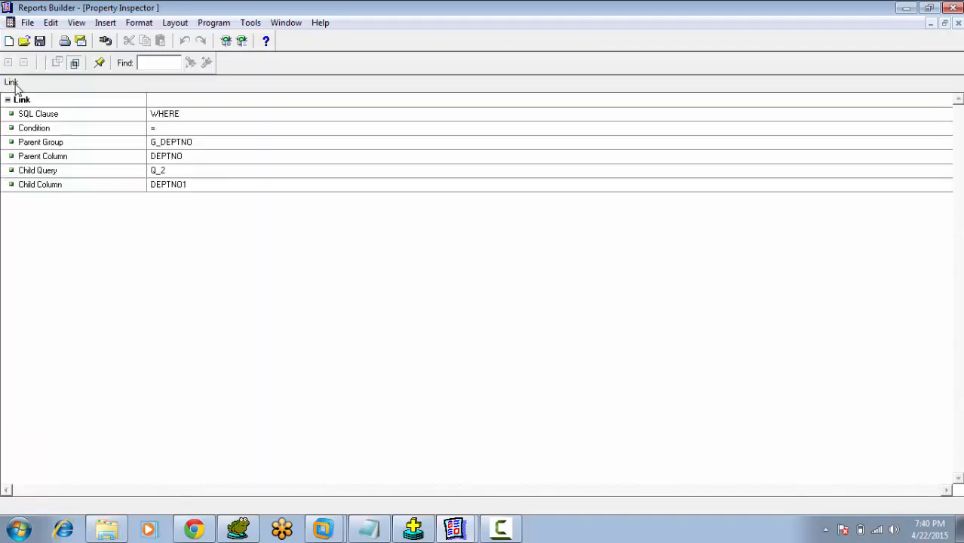
# Step: Review the link's parent, child, Condition and SQL Clause properties, then close them and collapse Data Links
pyautogui.click(34, 144)
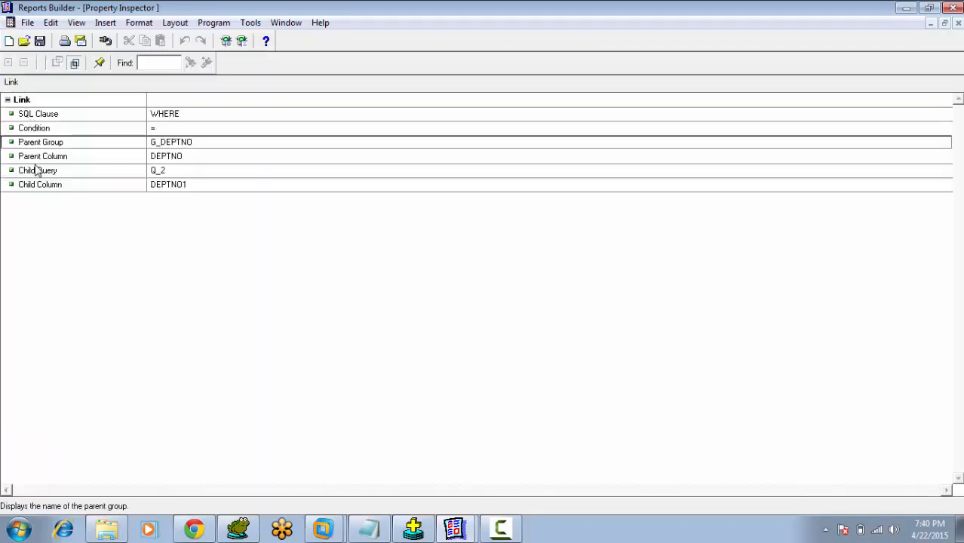
pyautogui.click(36, 169)
pyautogui.click(47, 158)
pyautogui.click(43, 185)
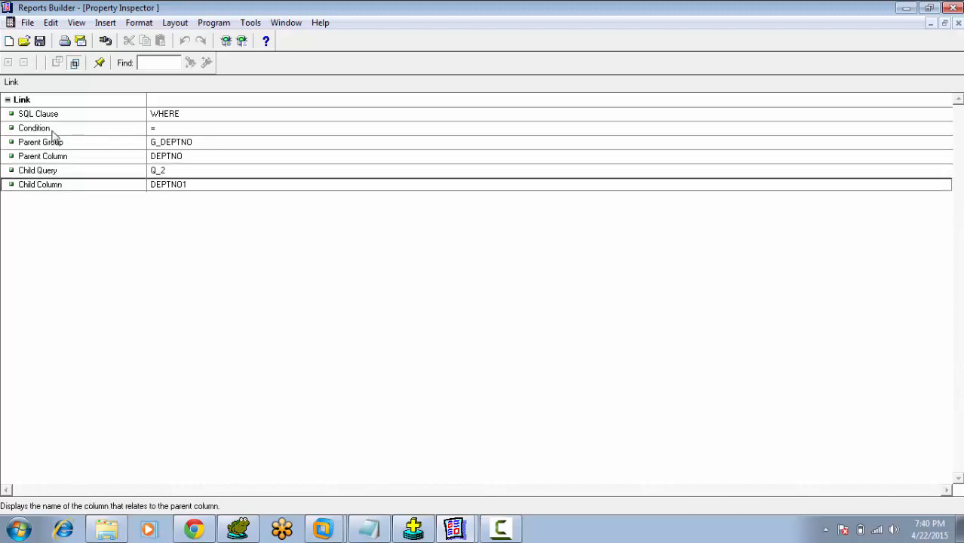
pyautogui.click(53, 129)
pyautogui.click(56, 117)
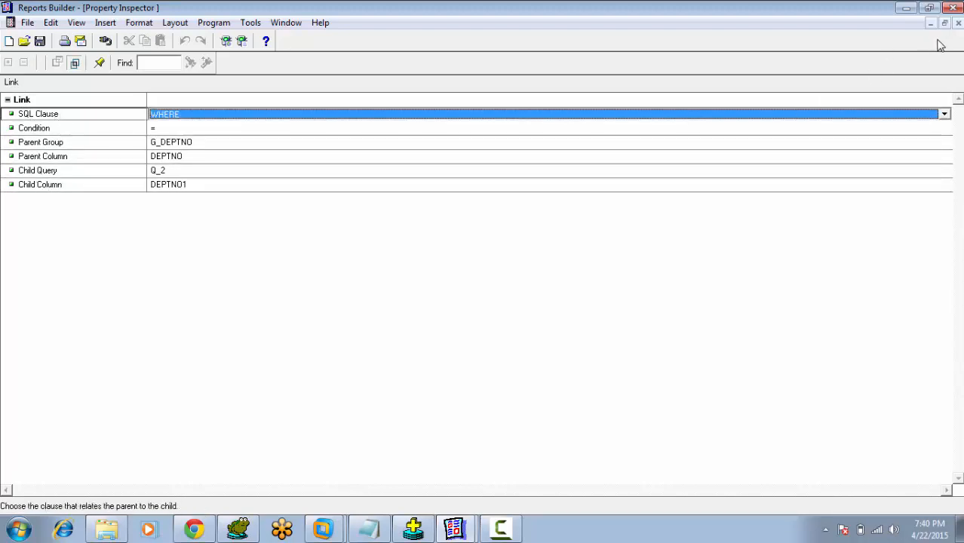
pyautogui.click(959, 23)
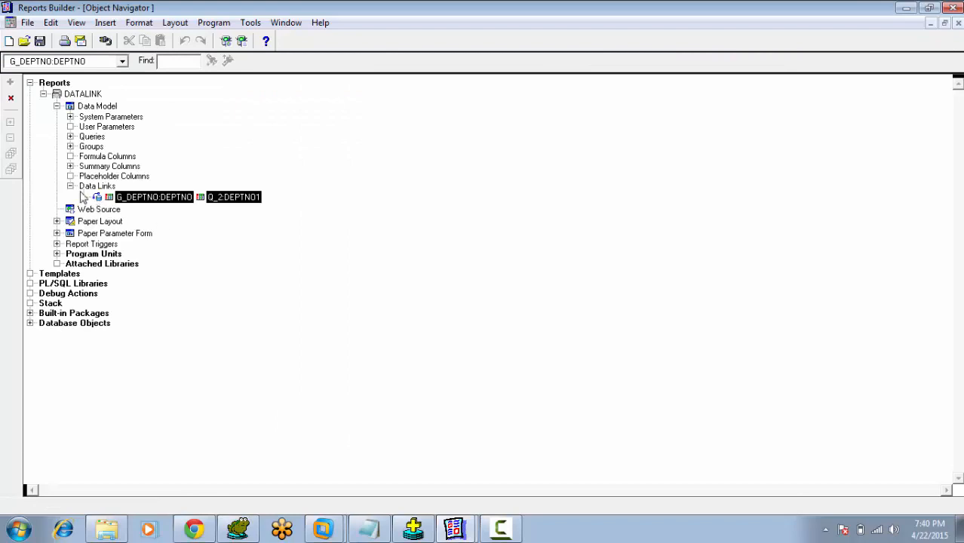
pyautogui.click(71, 187)
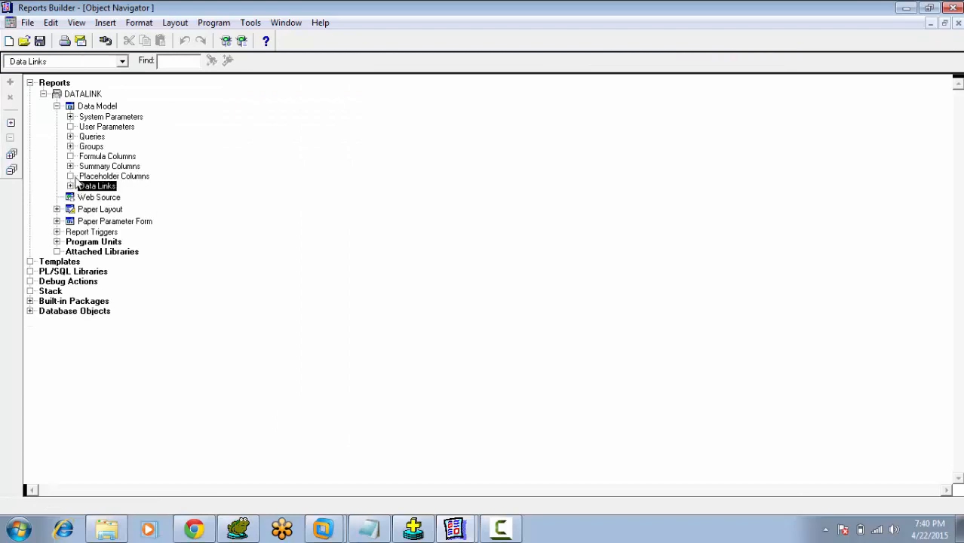
# Step: Go through the Data Model's query, group, column, Data Links, System Parameters and User Parameters nodes
pyautogui.click(91, 137)
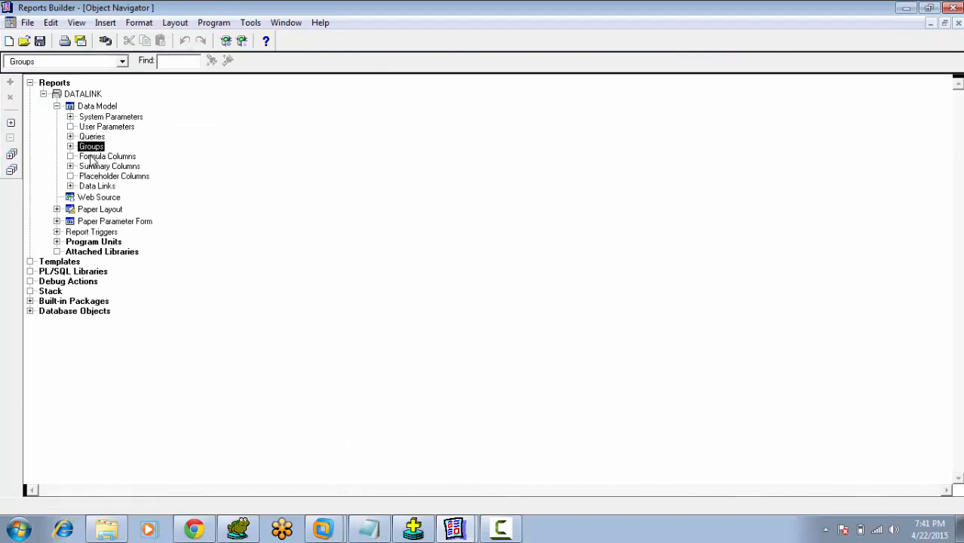
pyautogui.click(92, 157)
pyautogui.click(93, 167)
pyautogui.click(94, 177)
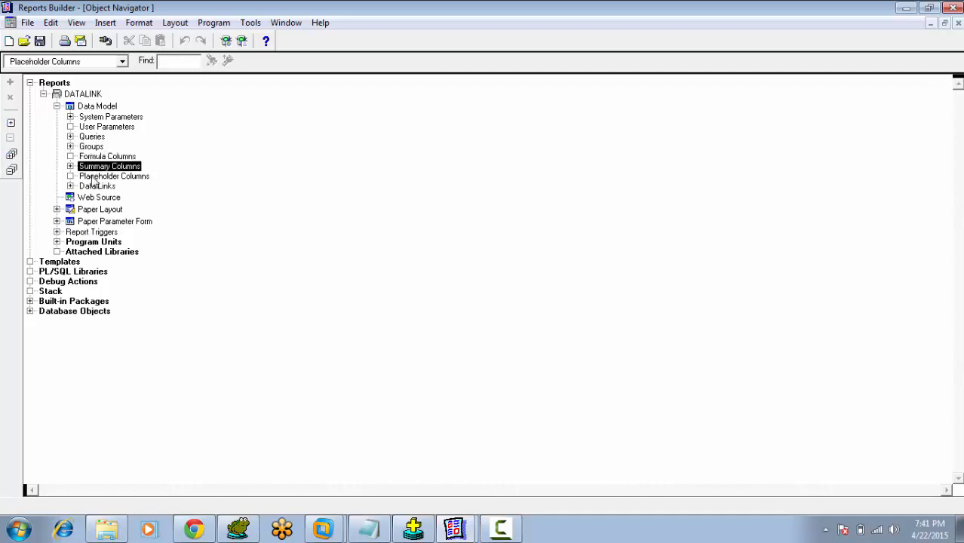
pyautogui.click(89, 189)
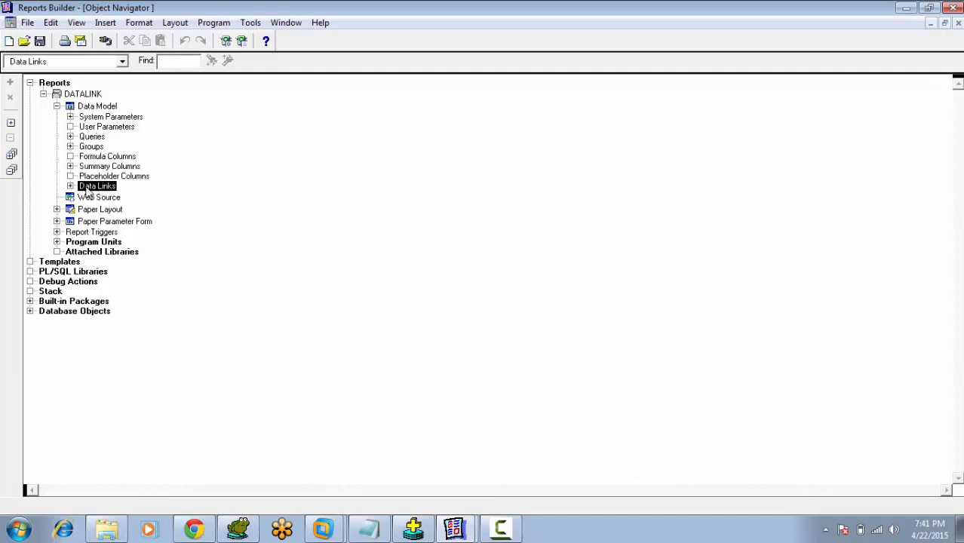
pyautogui.click(105, 117)
pyautogui.click(105, 127)
pyautogui.click(106, 119)
pyautogui.click(107, 128)
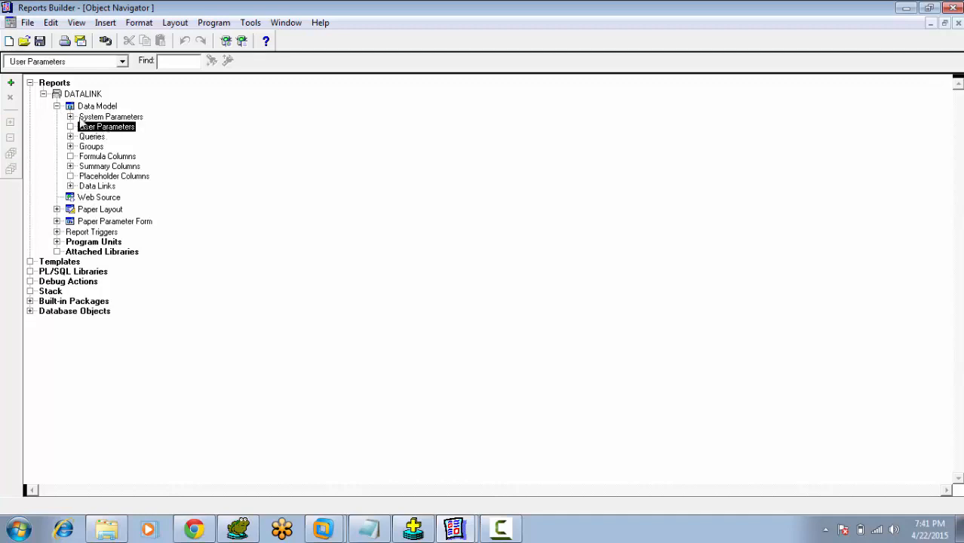
# Step: Collapse Data Model and expand Paper Layout to review its Header, Main and Trailer Sections
pyautogui.doubleClick(67, 106)
pyautogui.click(68, 131)
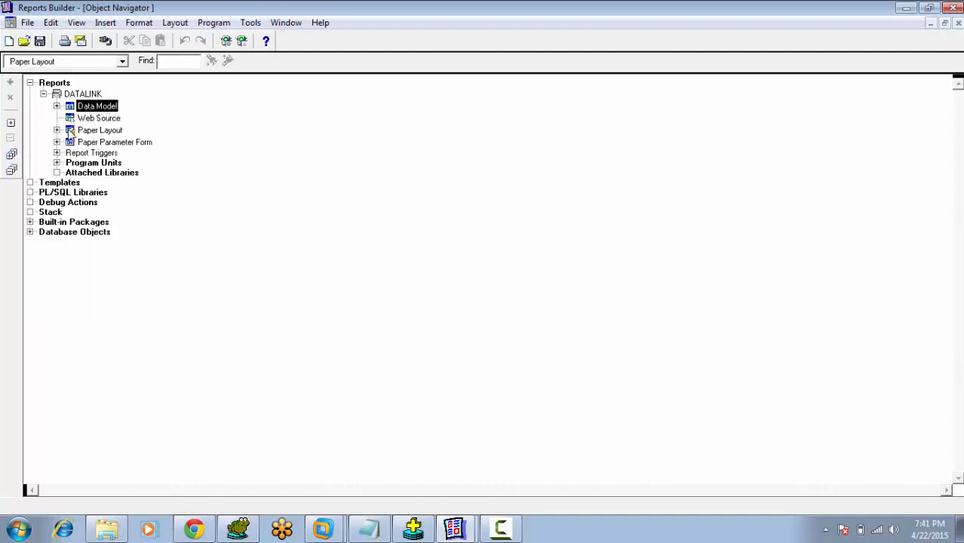
pyautogui.click(58, 130)
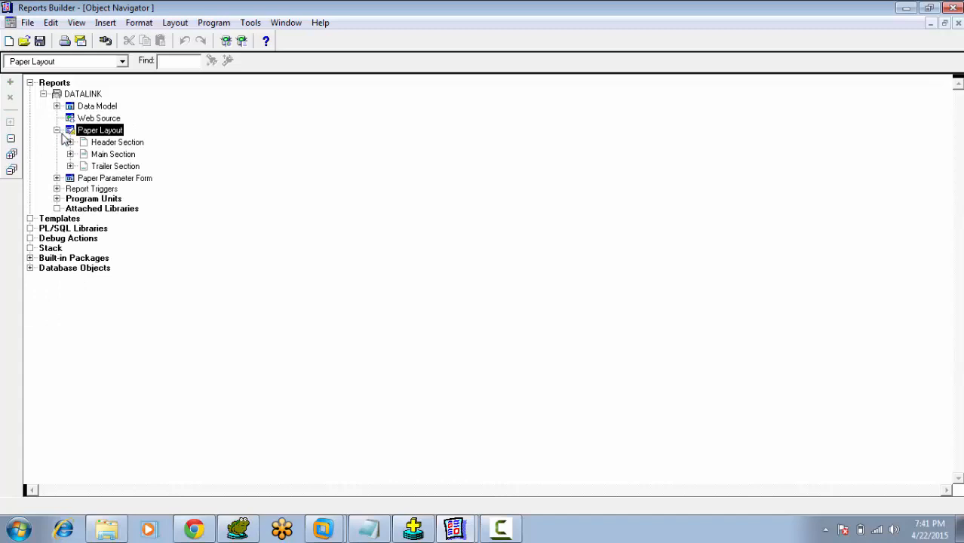
pyautogui.click(87, 144)
pyautogui.click(88, 157)
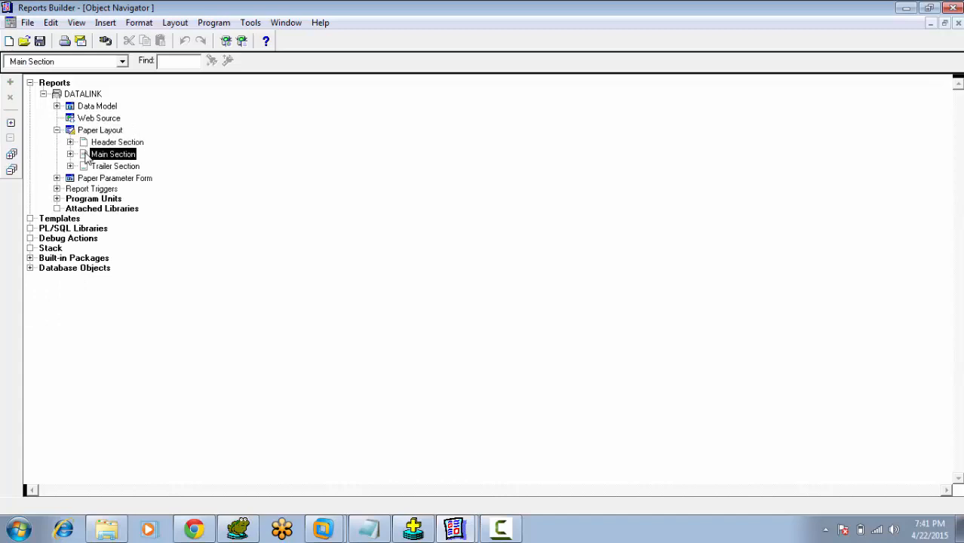
pyautogui.click(86, 166)
pyautogui.click(83, 143)
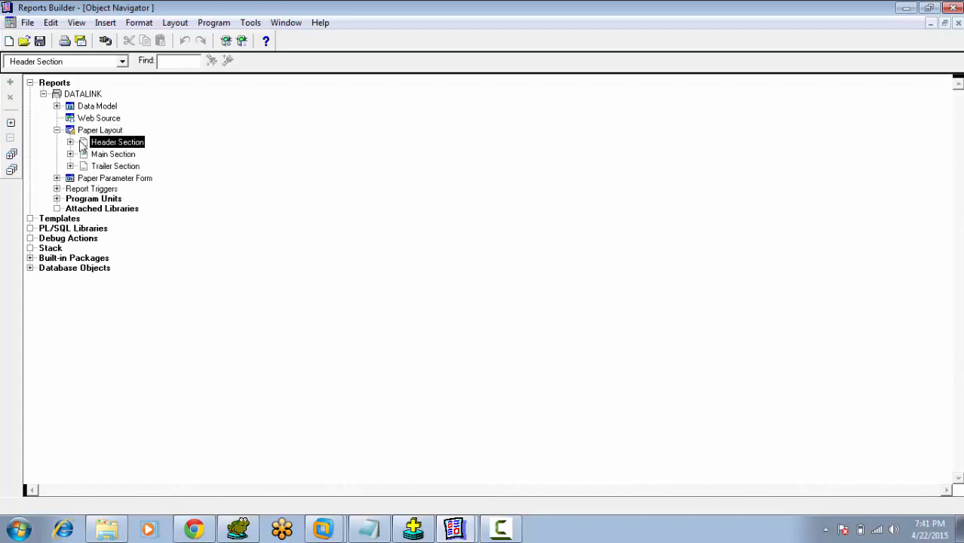
# Step: Expand the Header, Main and Trailer Sections to check their Body and Margin nodes, collapsing the Trailer Section's Body
pyautogui.click(71, 142)
pyautogui.click(99, 154)
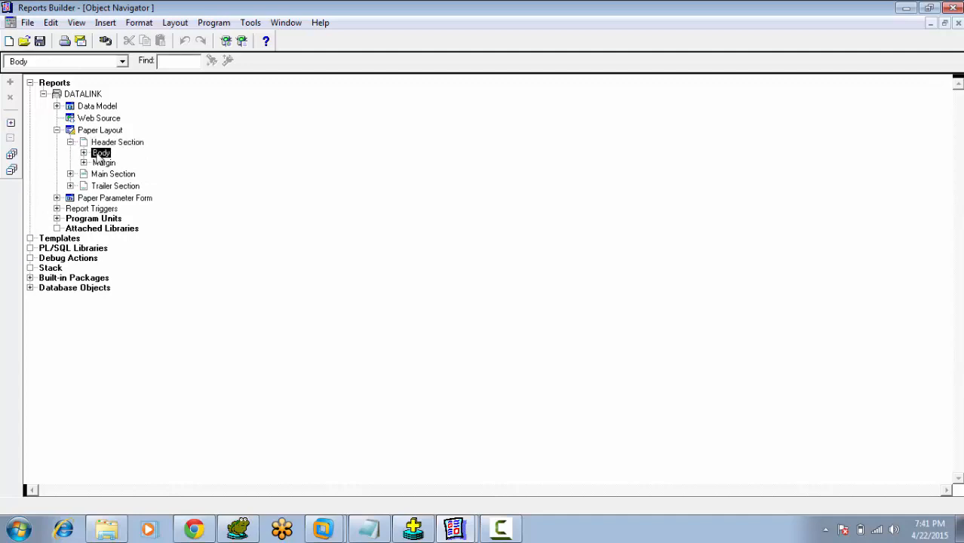
pyautogui.click(99, 164)
pyautogui.click(70, 175)
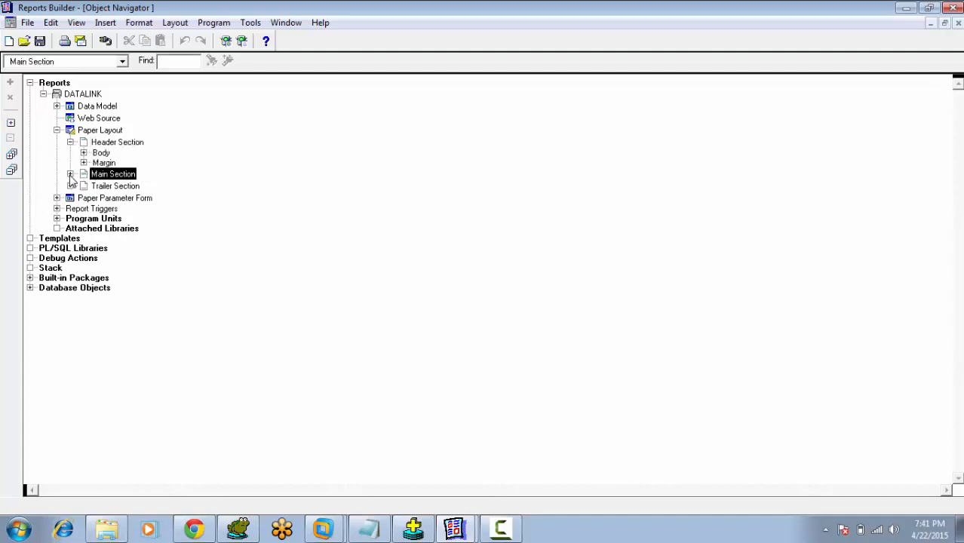
pyautogui.click(70, 206)
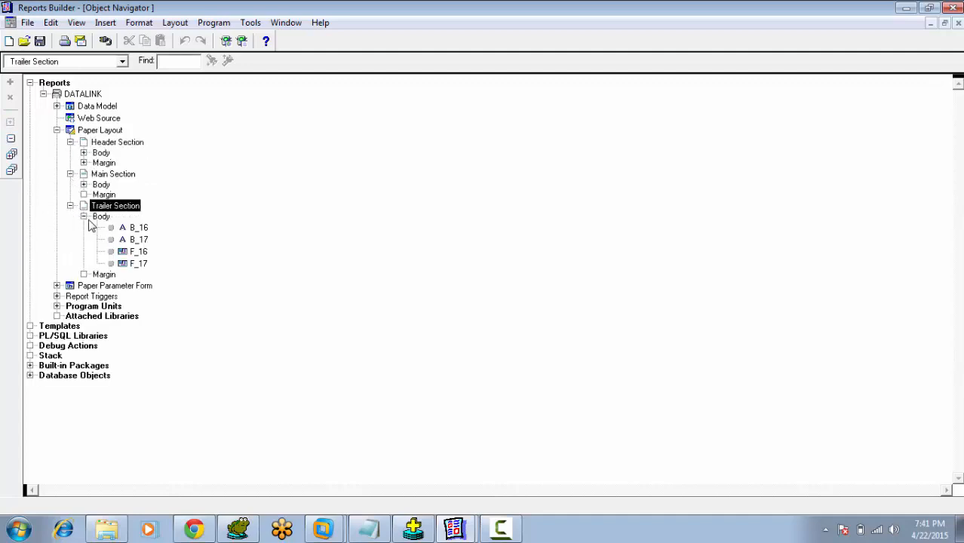
pyautogui.doubleClick(99, 217)
pyautogui.click(103, 227)
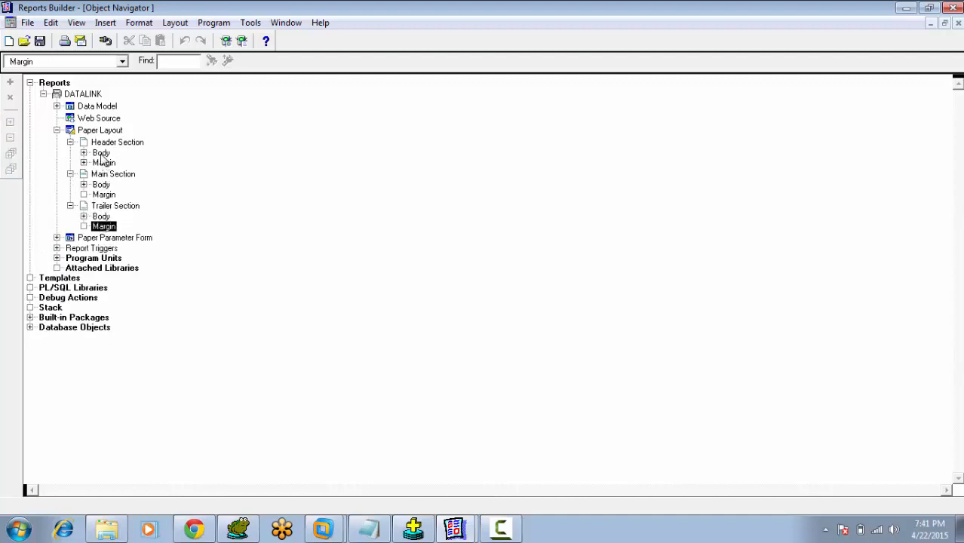
# Step: Expand the Header Section's Body and look through its objects B_13, B_14, B_15, F_14 and F_15
pyautogui.click(101, 153)
pyautogui.click(109, 144)
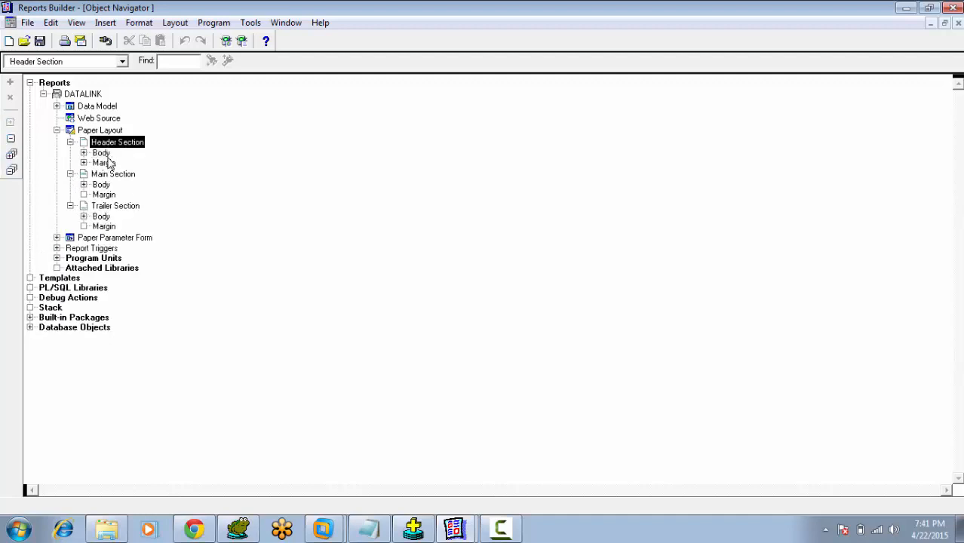
pyautogui.click(101, 154)
pyautogui.click(84, 153)
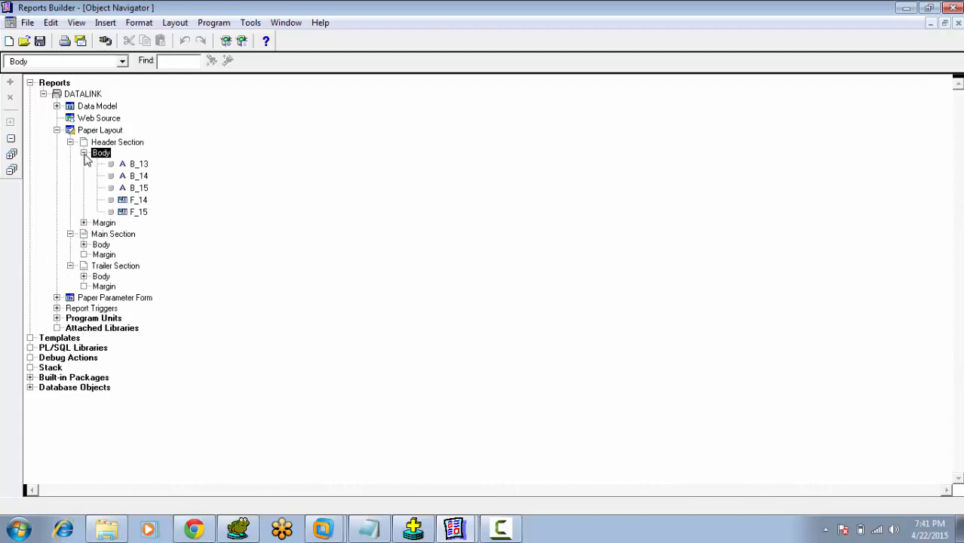
pyautogui.click(121, 167)
pyautogui.click(125, 177)
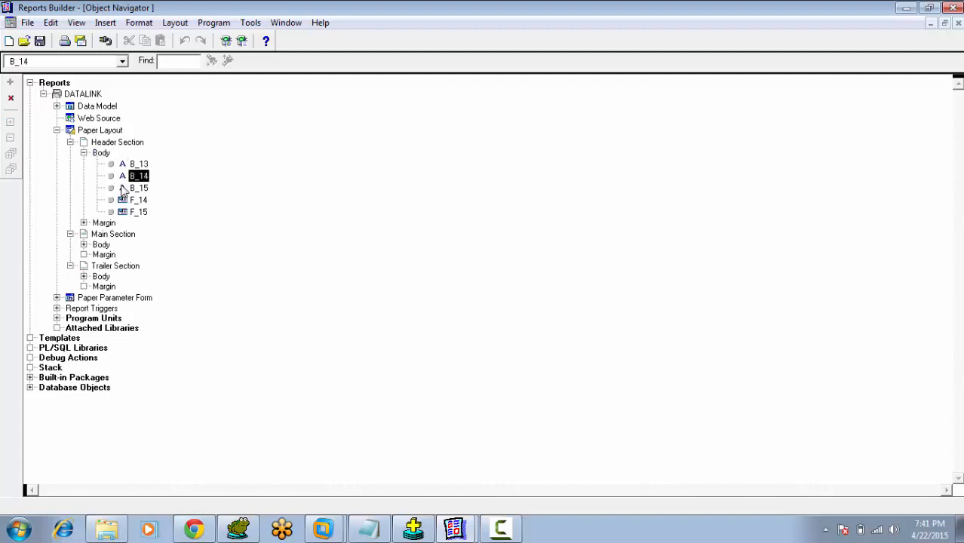
pyautogui.click(123, 189)
pyautogui.click(124, 202)
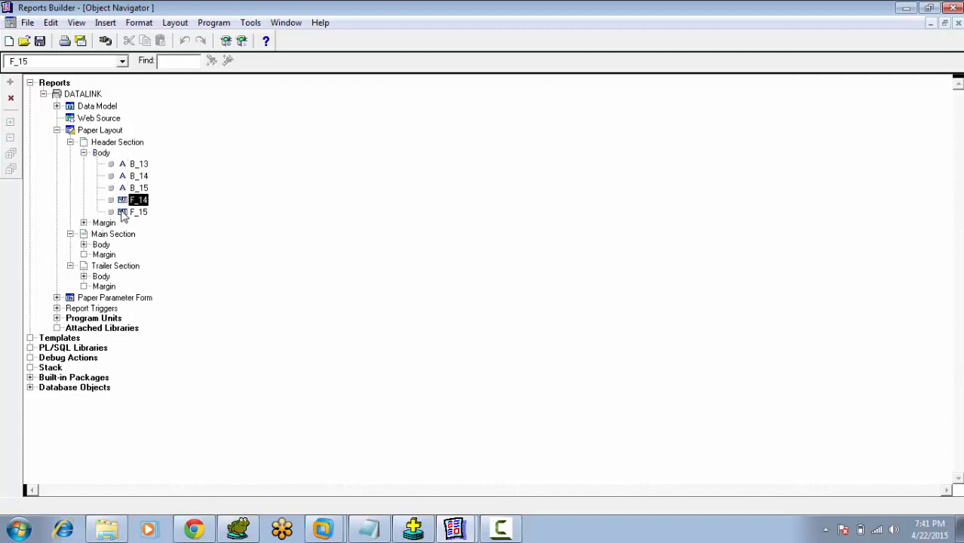
pyautogui.click(123, 213)
# Step: Expand the Header Section's Margin and look at B_PAGENUM1 and F_DATE1
pyautogui.click(84, 223)
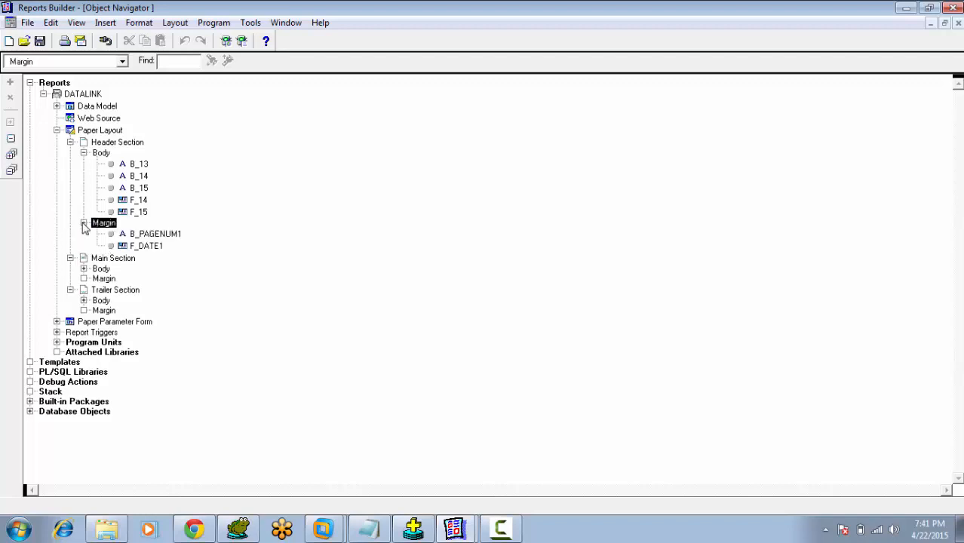
pyautogui.click(114, 236)
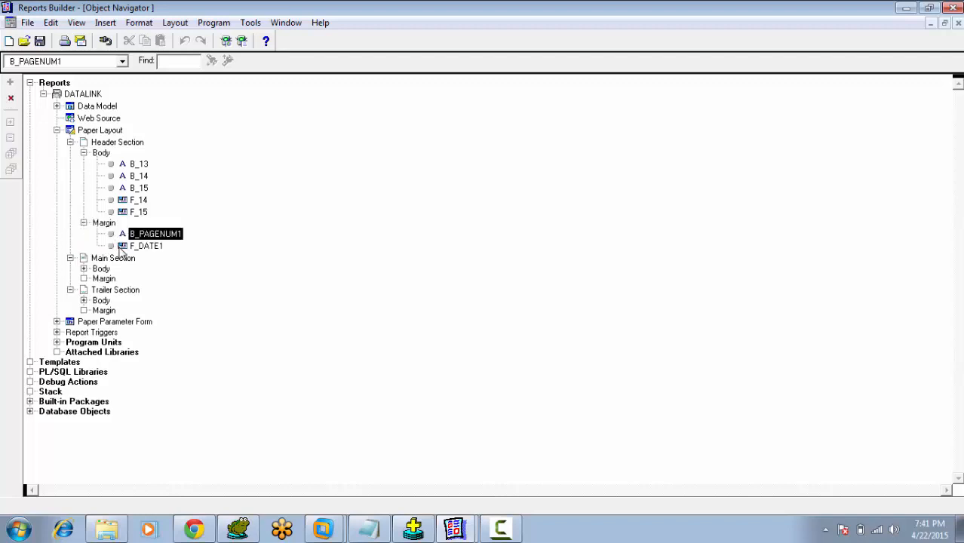
pyautogui.click(121, 248)
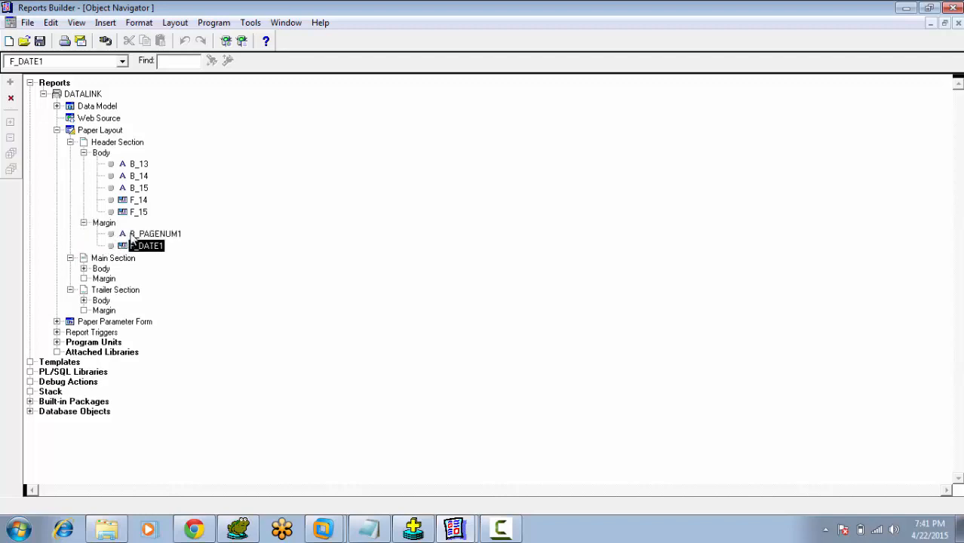
pyautogui.click(132, 236)
pyautogui.click(134, 247)
# Step: Open the Paper Layout, show the header section with its margin, and inspect the F_DATE1 field and page number text
pyautogui.doubleClick(69, 130)
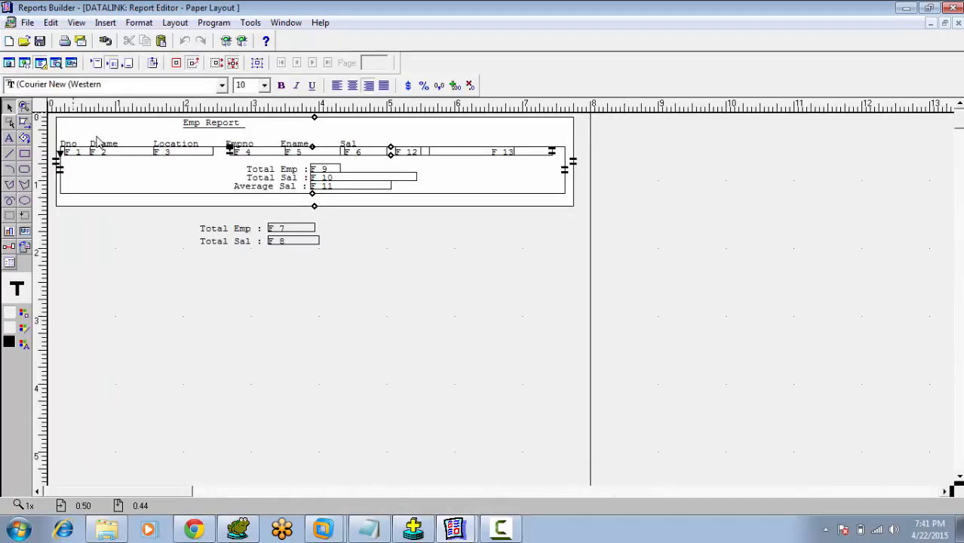
pyautogui.click(99, 64)
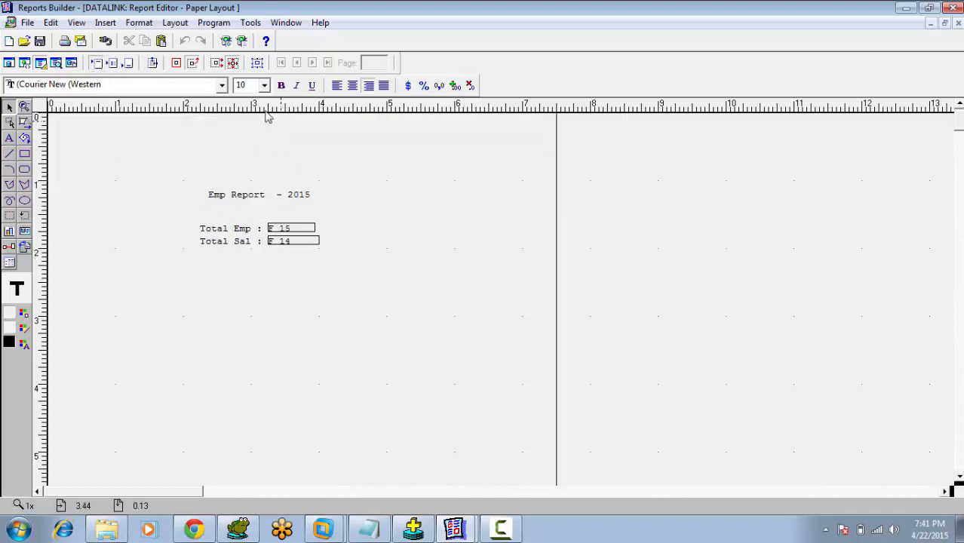
pyautogui.click(151, 64)
pyautogui.click(274, 184)
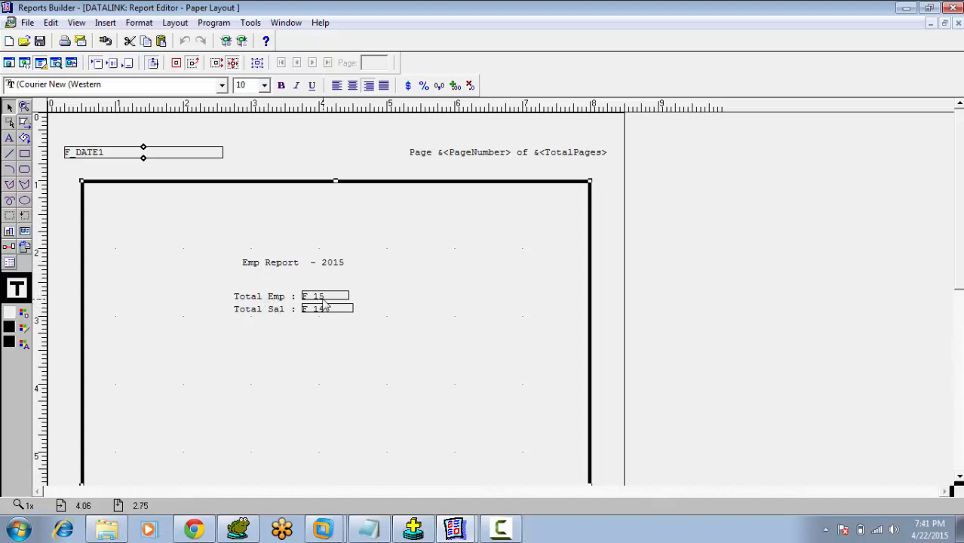
pyautogui.click(220, 154)
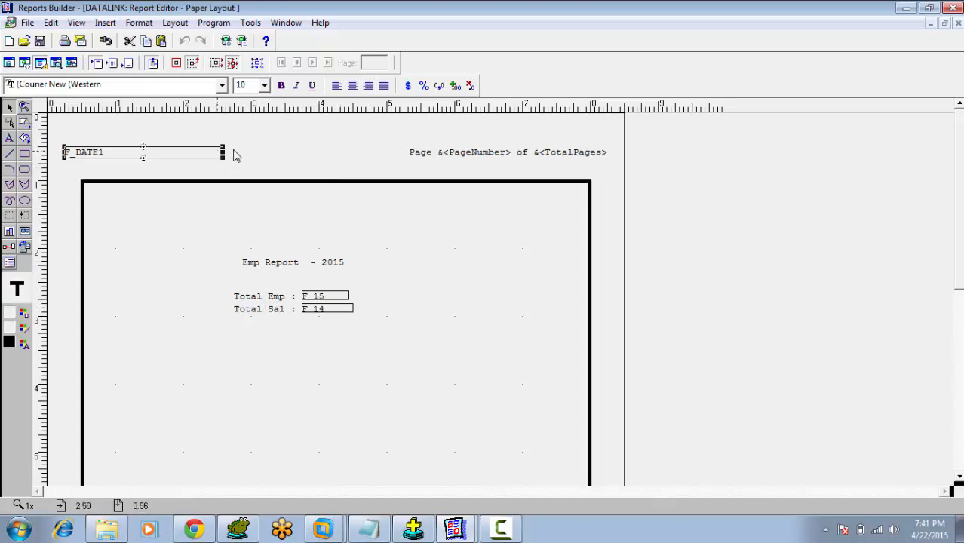
pyautogui.click(430, 155)
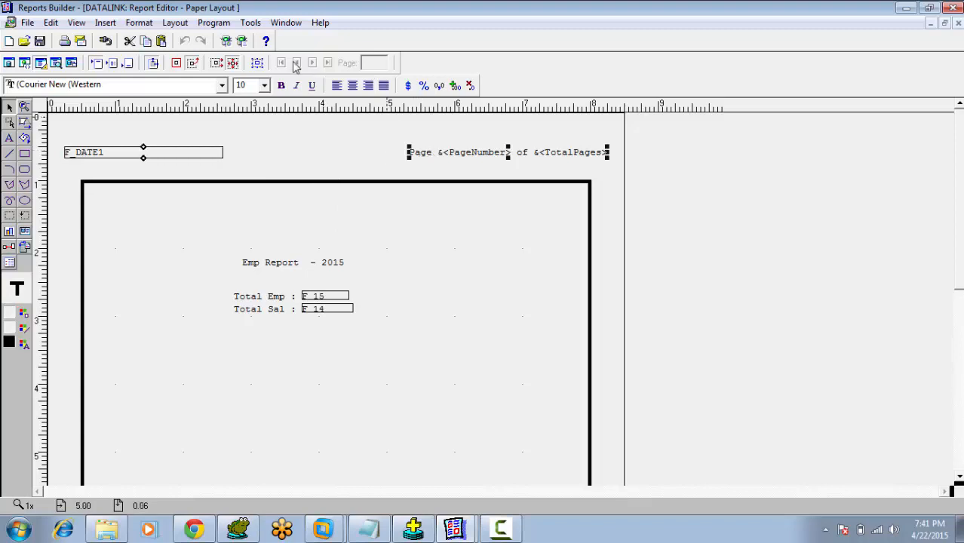
# Step: Return to the Object Navigator and collapse the Header Section's Body and Margin nodes
pyautogui.click(286, 23)
pyautogui.click(325, 91)
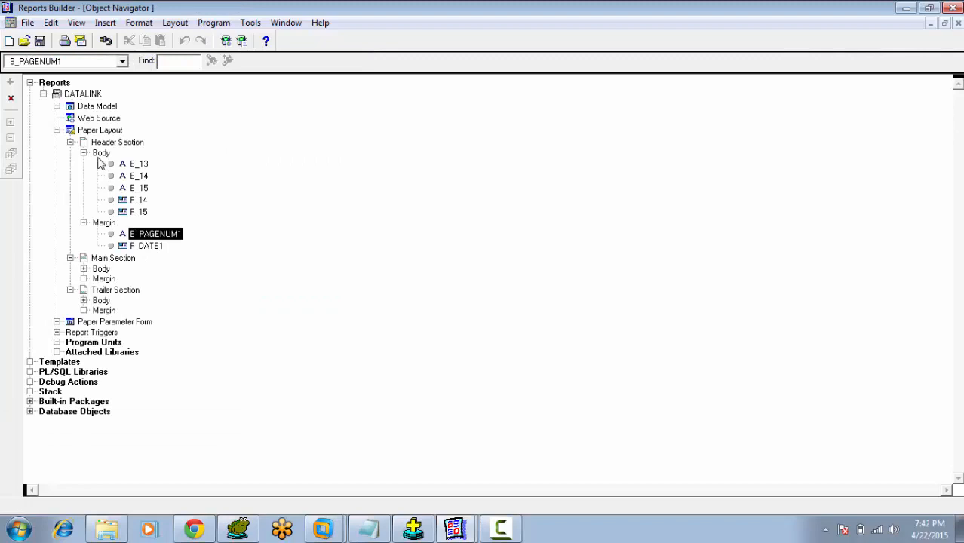
pyautogui.click(98, 143)
pyautogui.click(99, 153)
pyautogui.click(84, 153)
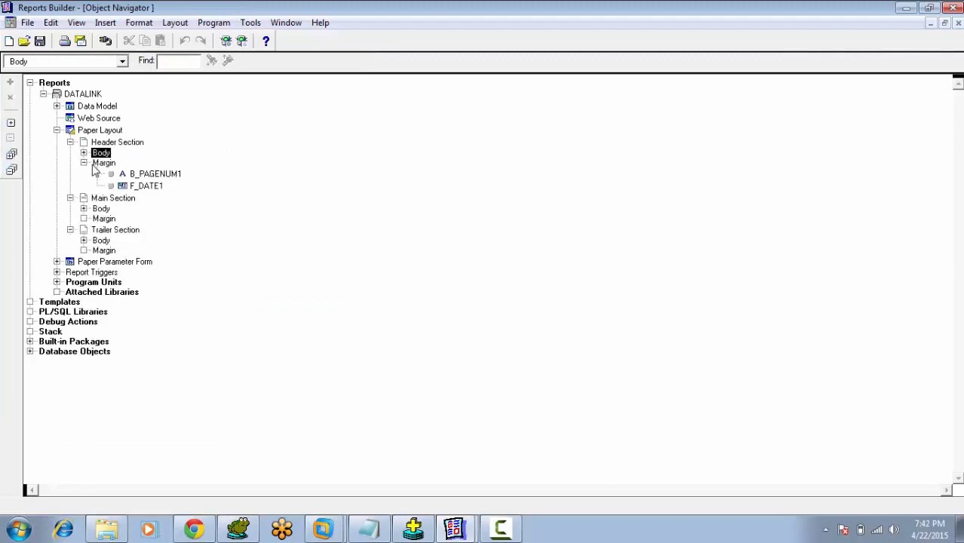
pyautogui.click(103, 163)
pyautogui.click(83, 163)
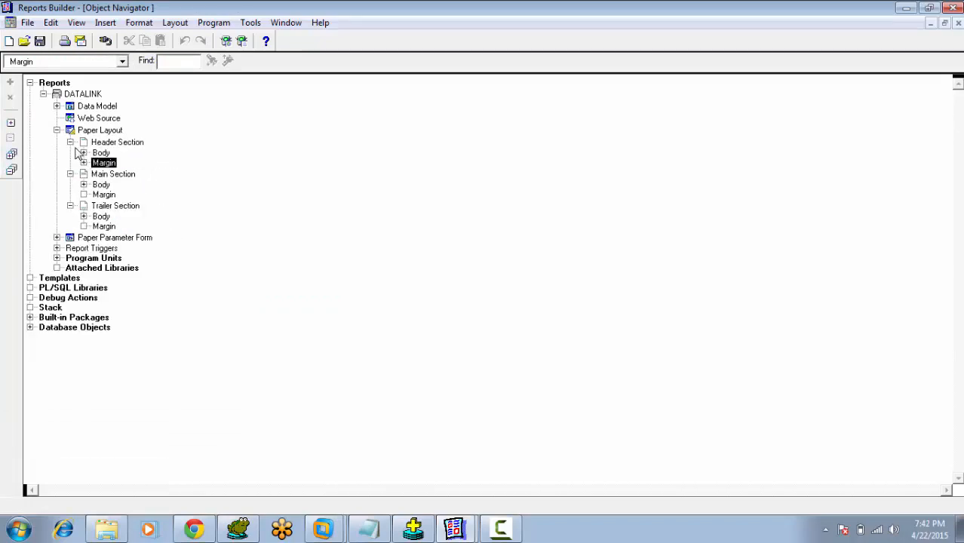
# Step: Collapse the Header Section node and expand the Main Section's Body in the Paper Layout tree
pyautogui.click(70, 142)
pyautogui.click(89, 154)
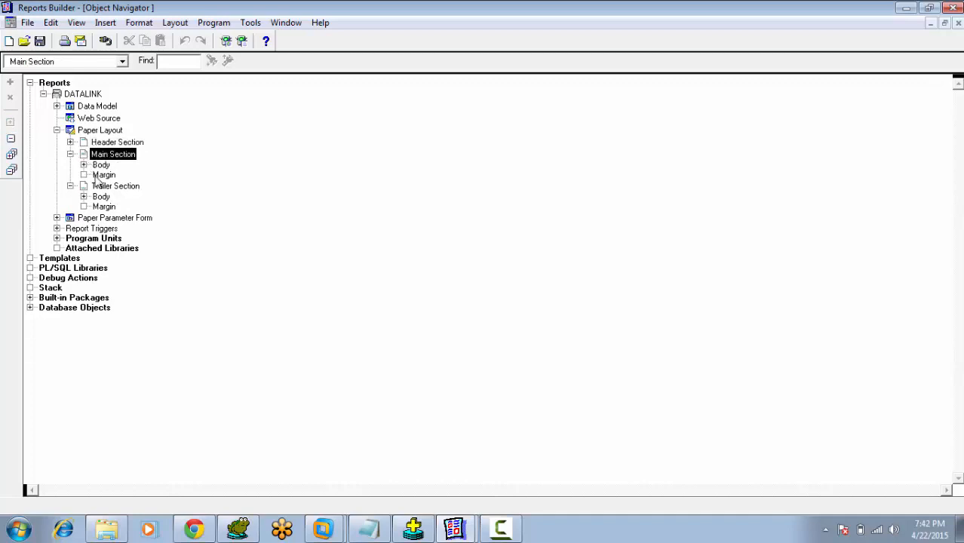
pyautogui.click(104, 175)
pyautogui.click(97, 166)
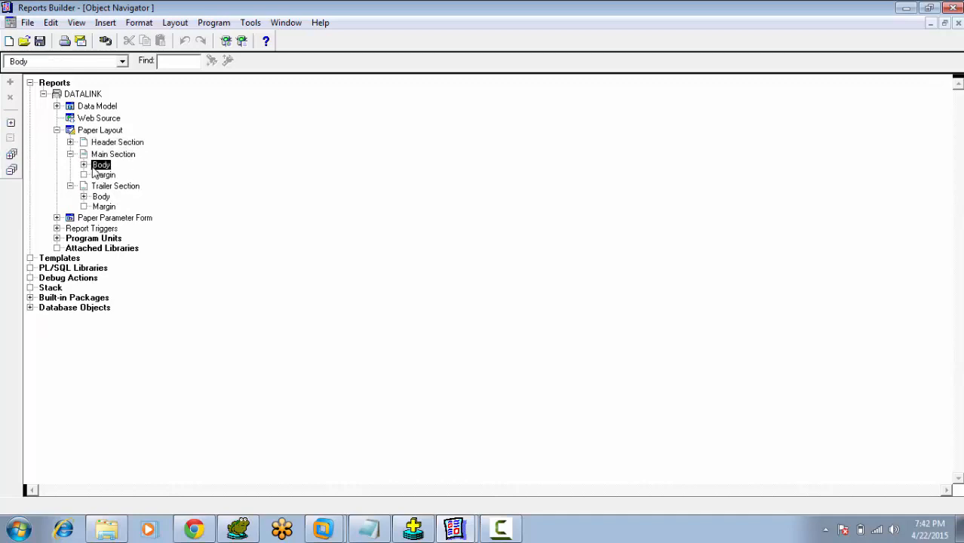
pyautogui.click(84, 165)
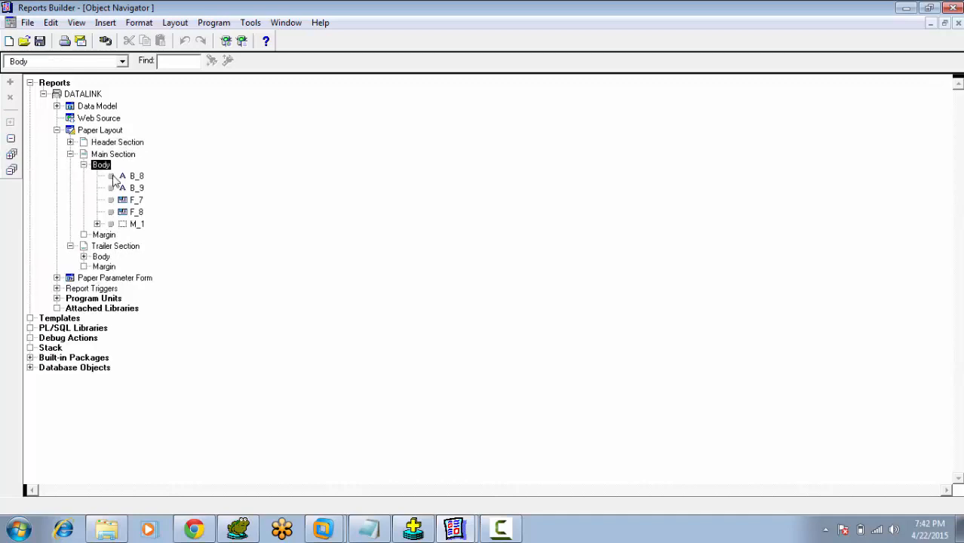
# Step: Look through the Main Section Body's text objects B_8 and B_9 and fields F_7 and F_8
pyautogui.click(136, 177)
pyautogui.click(135, 188)
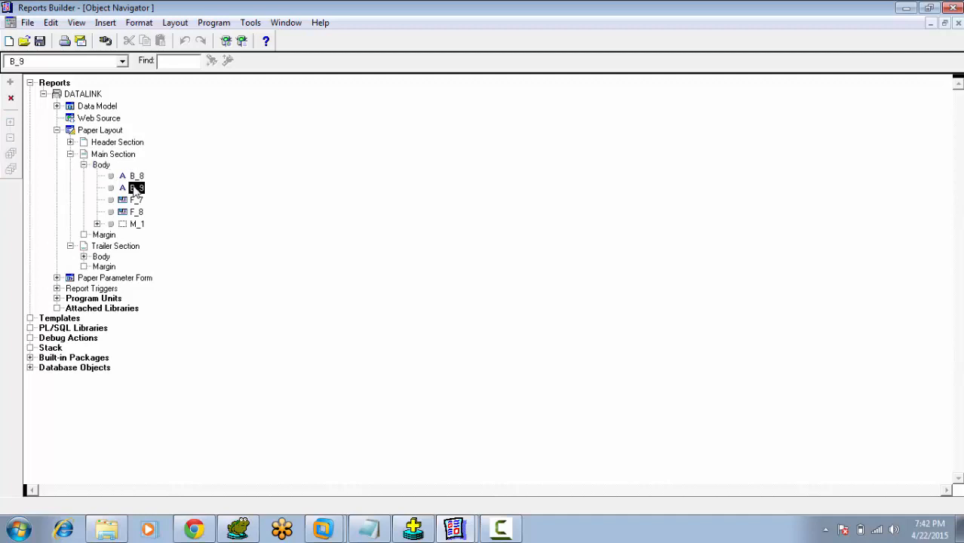
pyautogui.click(135, 200)
pyautogui.click(135, 212)
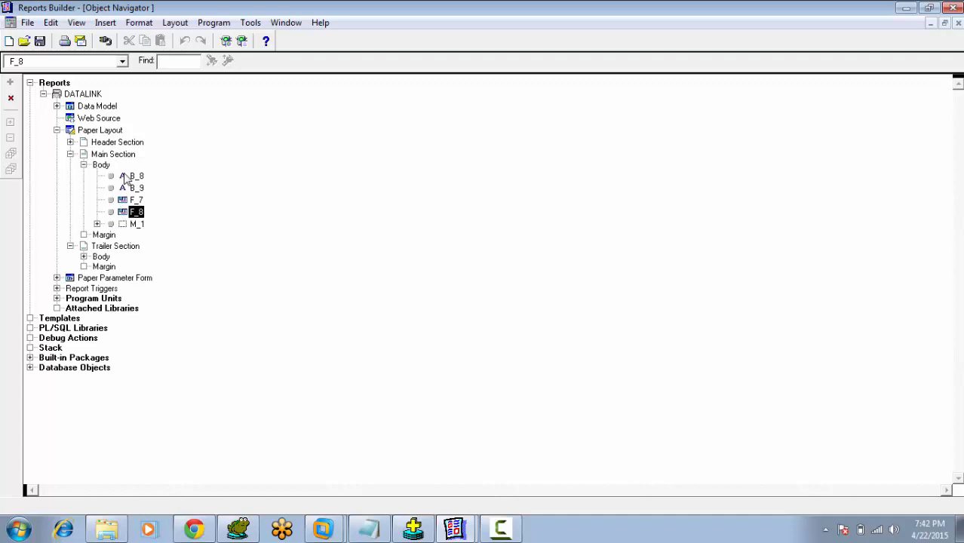
pyautogui.click(127, 176)
pyautogui.click(124, 189)
pyautogui.click(124, 200)
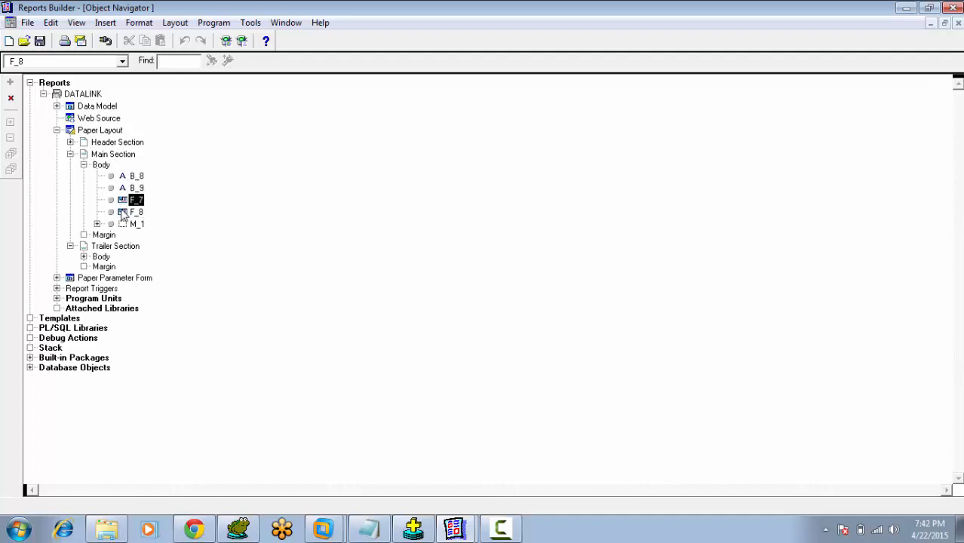
# Step: Open the Paper Layout, leave margin editing, show the main section, and inspect the Total Emp and Total Sal labels with fields F_7 and F_8
pyautogui.doubleClick(75, 131)
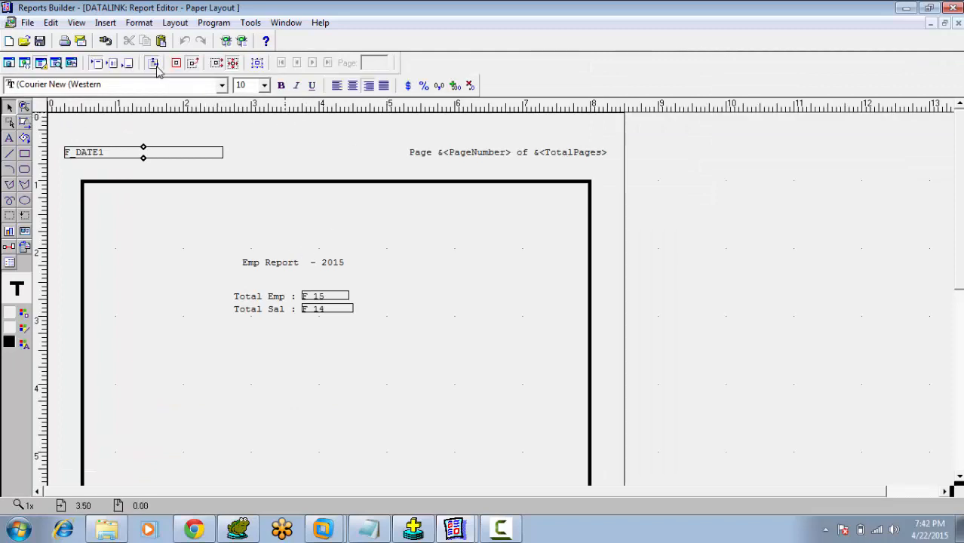
pyautogui.click(153, 64)
pyautogui.click(113, 63)
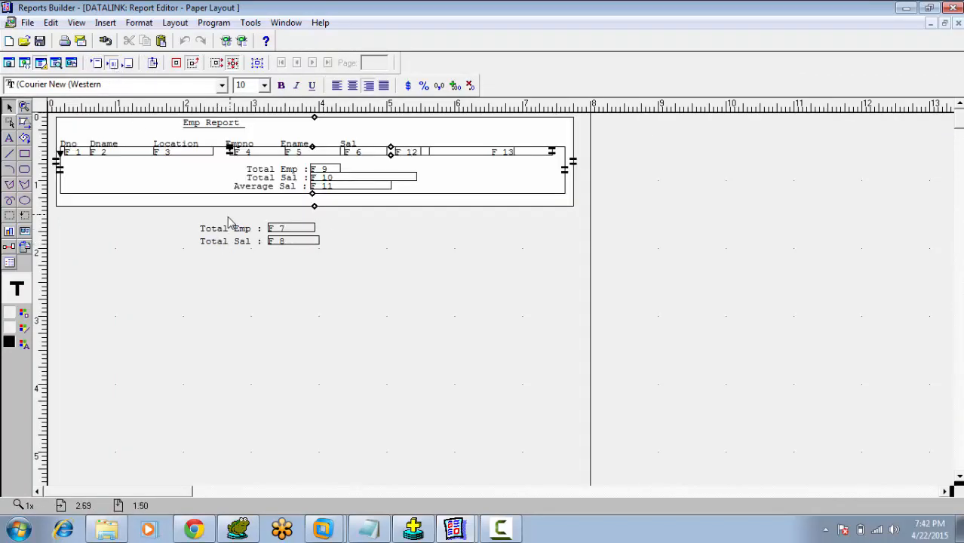
pyautogui.click(226, 241)
pyautogui.click(228, 223)
pyautogui.click(231, 228)
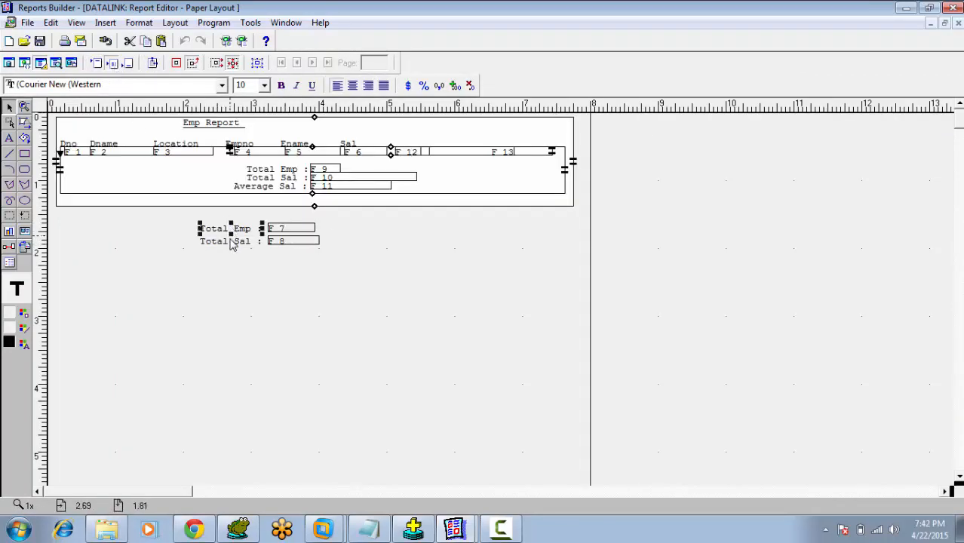
pyautogui.click(231, 240)
pyautogui.click(276, 229)
pyautogui.click(277, 241)
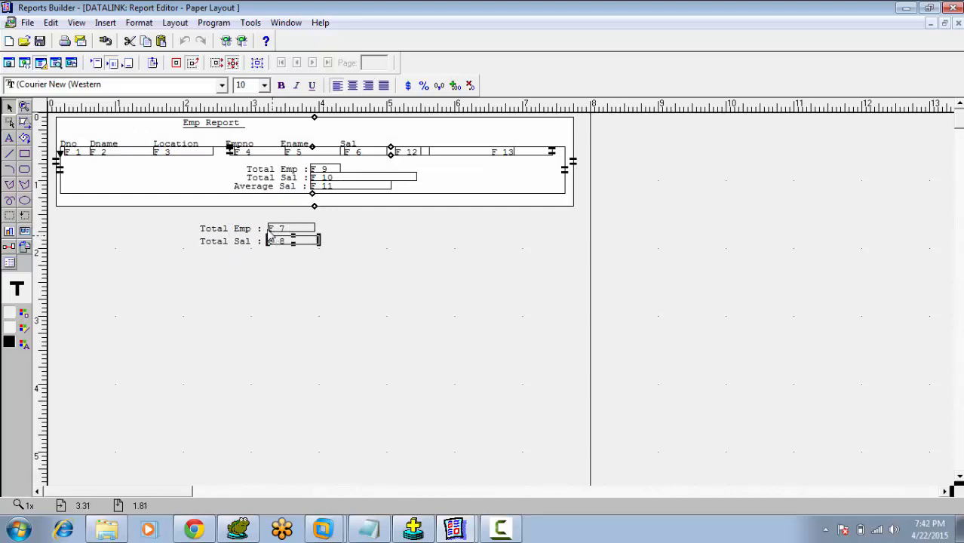
# Step: Return to the Object Navigator, select M_1 in the Main Section's Body, and bring up its available commands
pyautogui.click(286, 23)
pyautogui.click(303, 90)
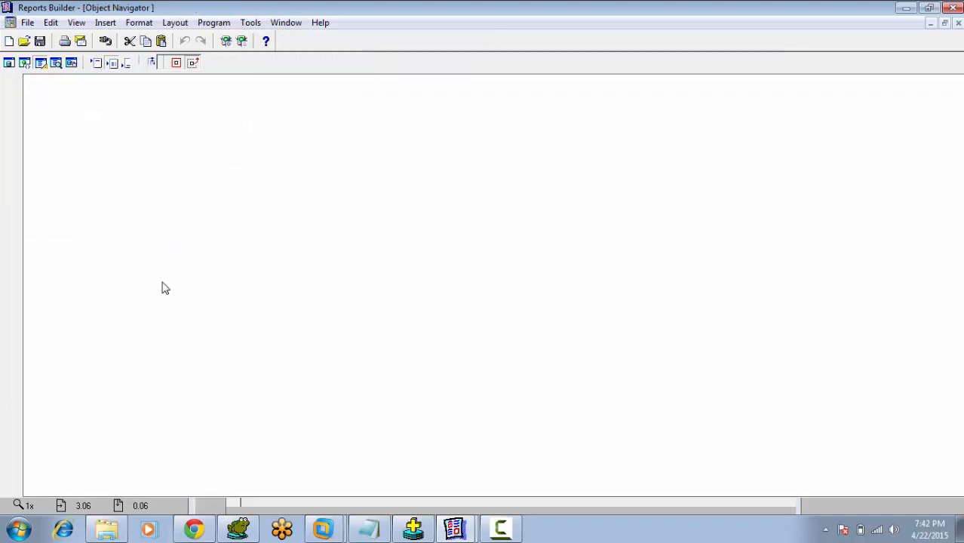
pyautogui.click(84, 164)
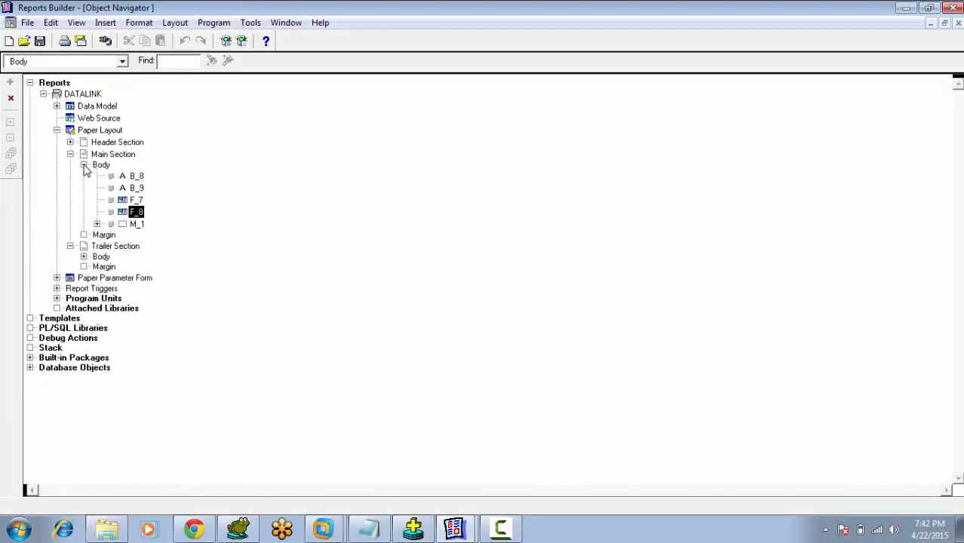
pyautogui.click(84, 165)
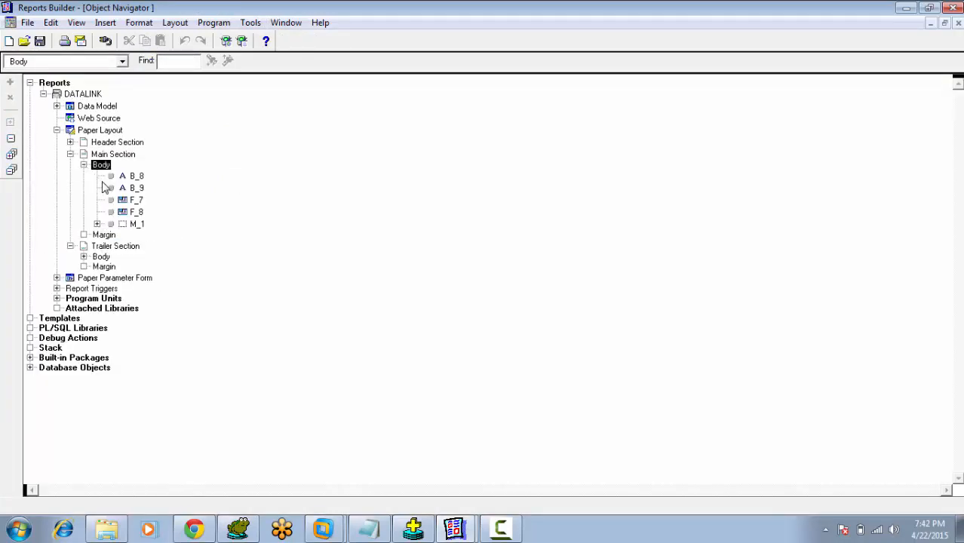
pyautogui.click(130, 226)
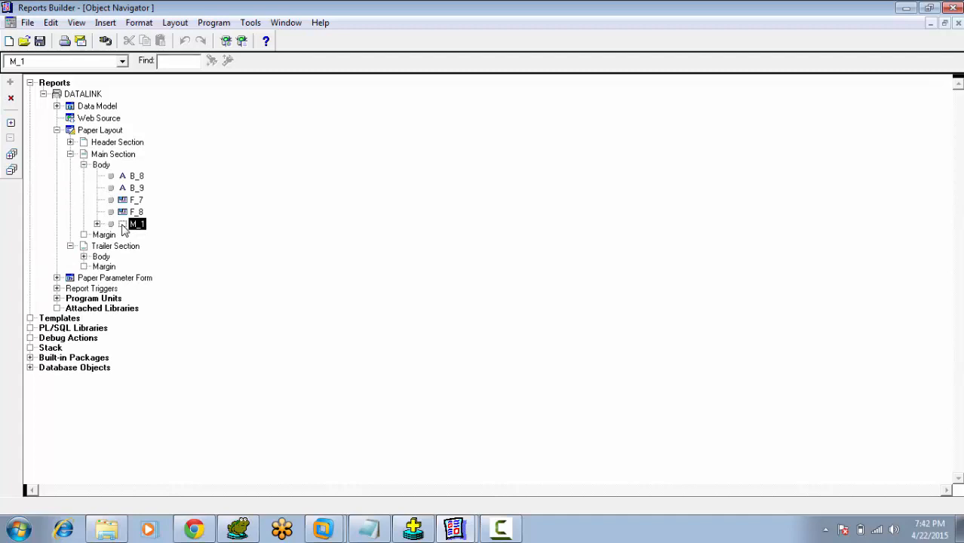
pyautogui.rightClick(125, 230)
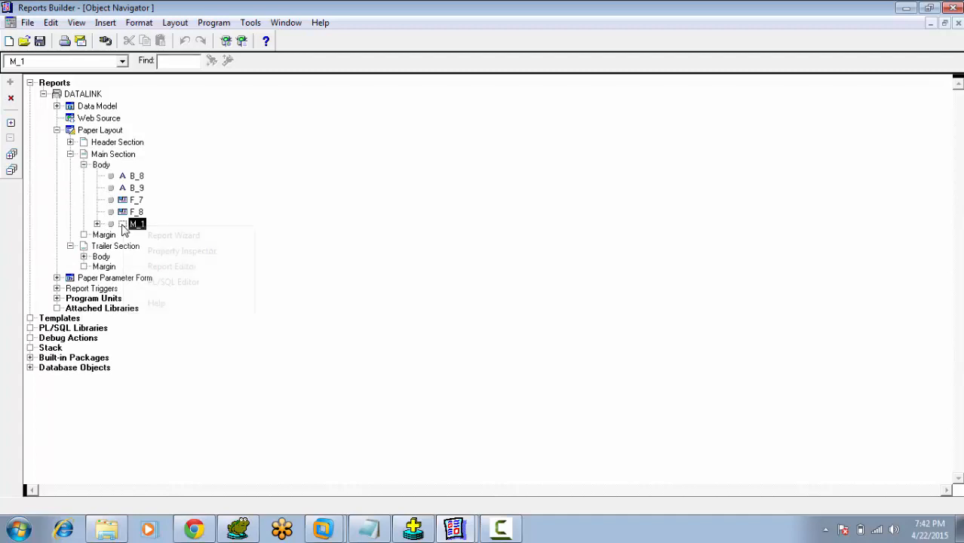
# Step: View the properties of frame M_1 in the Main Section body, and expand the frame to list its objects
pyautogui.click(166, 253)
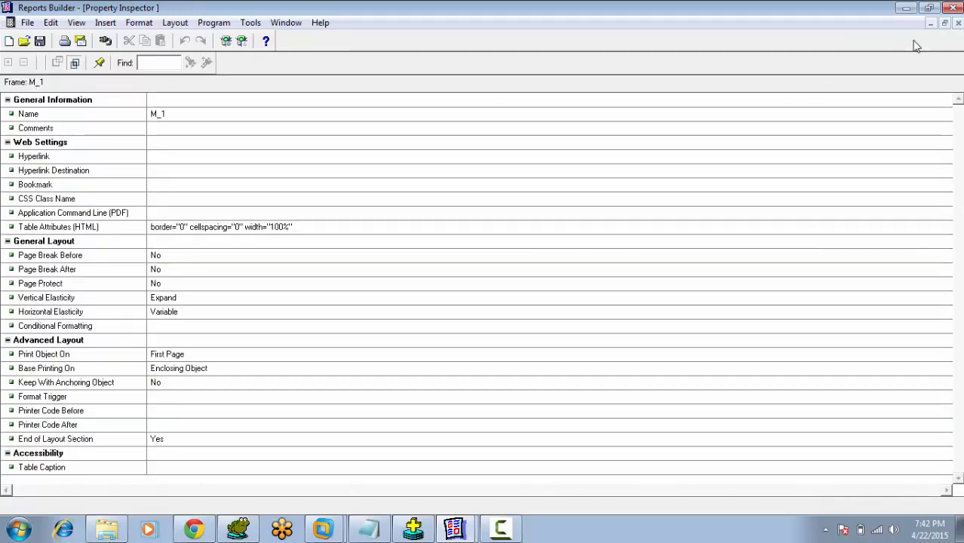
pyautogui.click(958, 23)
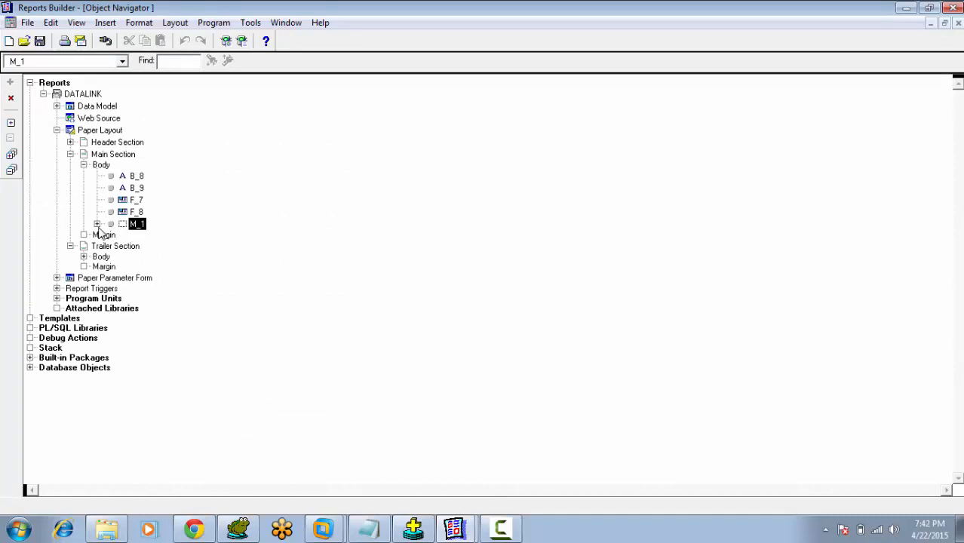
pyautogui.click(96, 224)
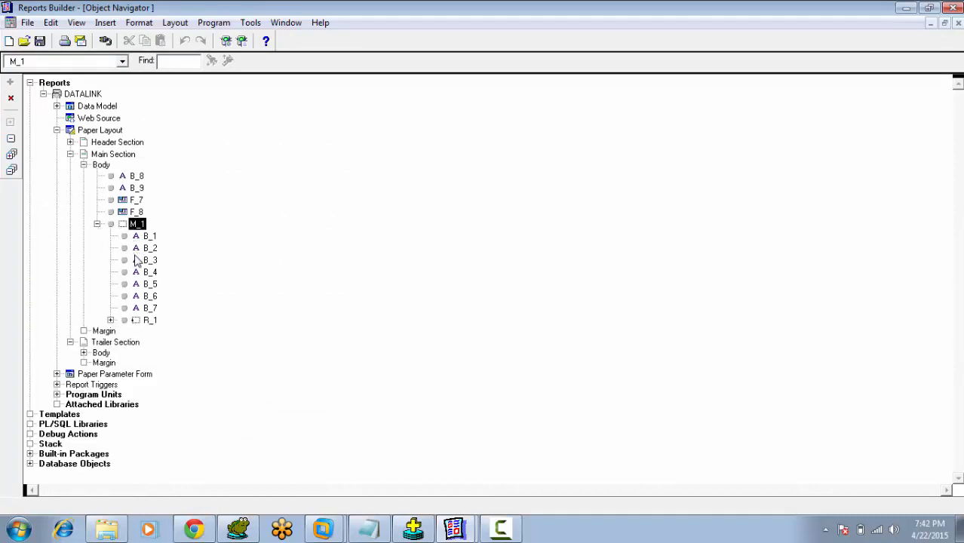
# Step: Inspect the properties of repeating frame R_1 inside M_1, including its source group, and return to the Object Navigator
pyautogui.click(149, 321)
pyautogui.click(136, 225)
pyautogui.click(148, 321)
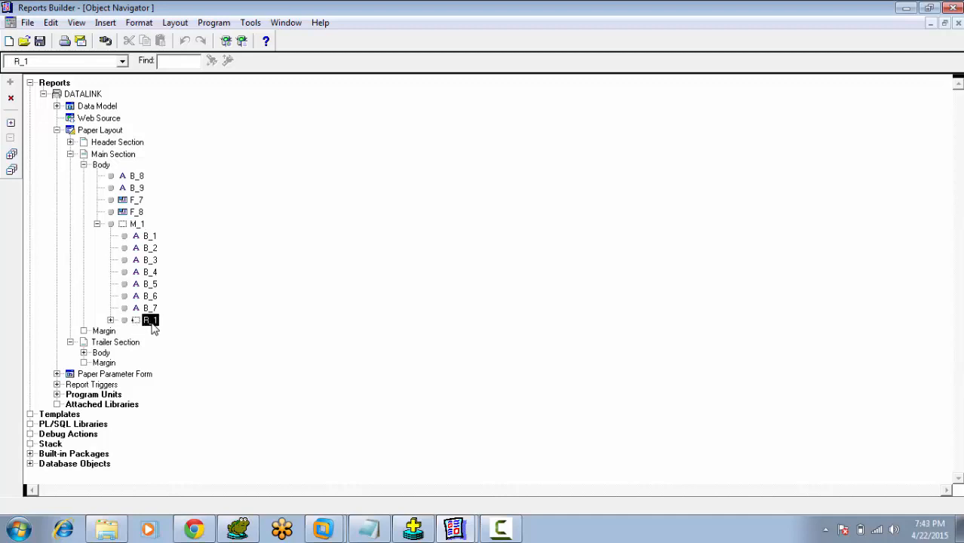
pyautogui.click(133, 227)
pyautogui.click(150, 323)
pyautogui.doubleClick(138, 323)
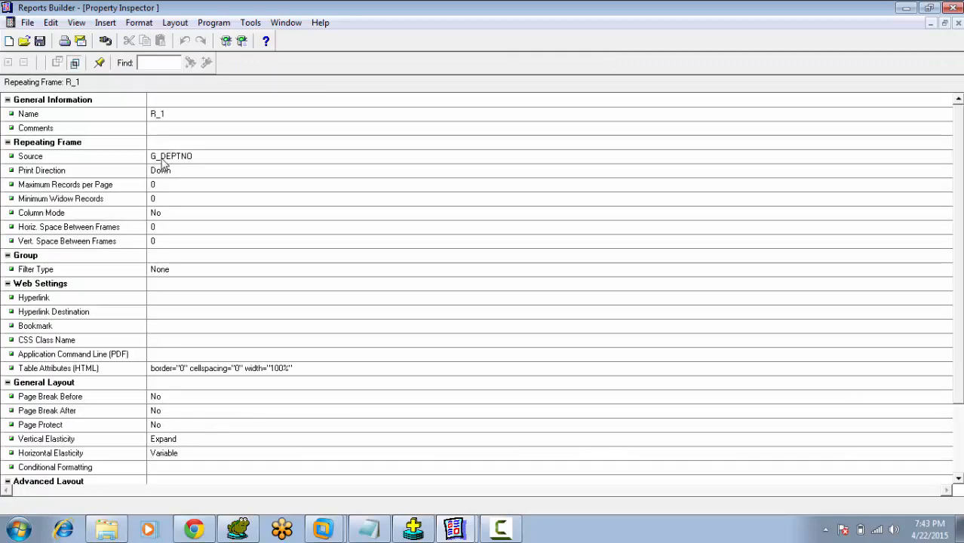
pyautogui.click(958, 25)
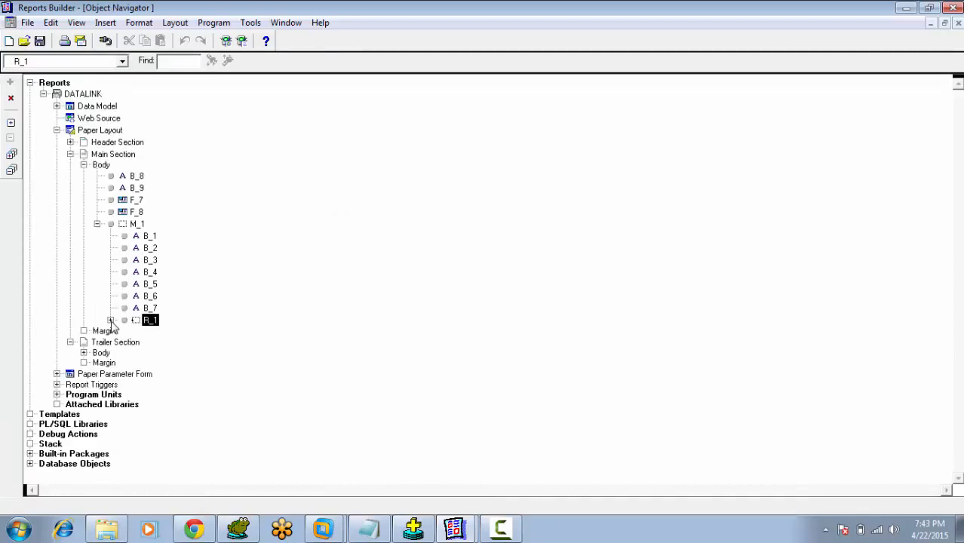
# Step: Examine the objects nested in repeating frames R_1 and R_2, and collapse the Main Section body
pyautogui.click(111, 321)
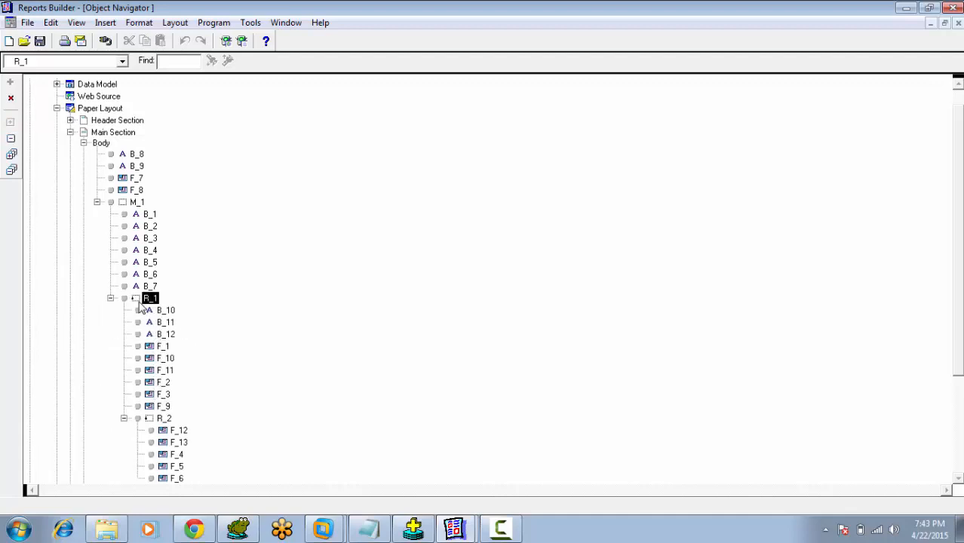
pyautogui.click(150, 423)
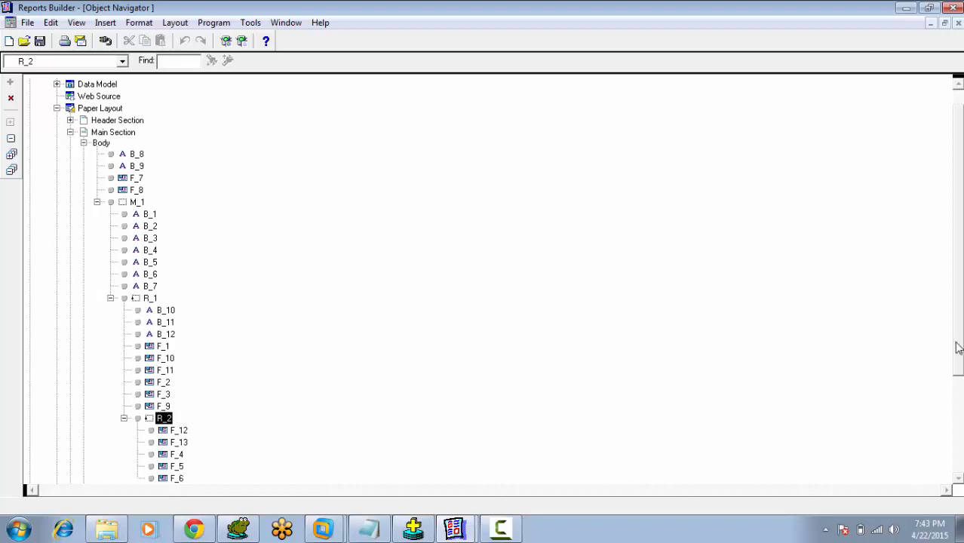
pyautogui.scroll(-2, 954, 358)
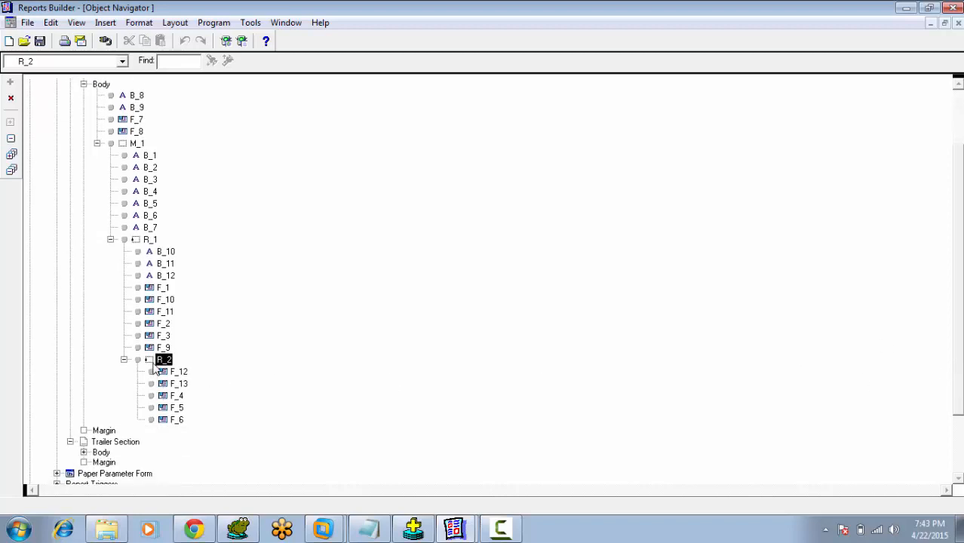
pyautogui.click(166, 375)
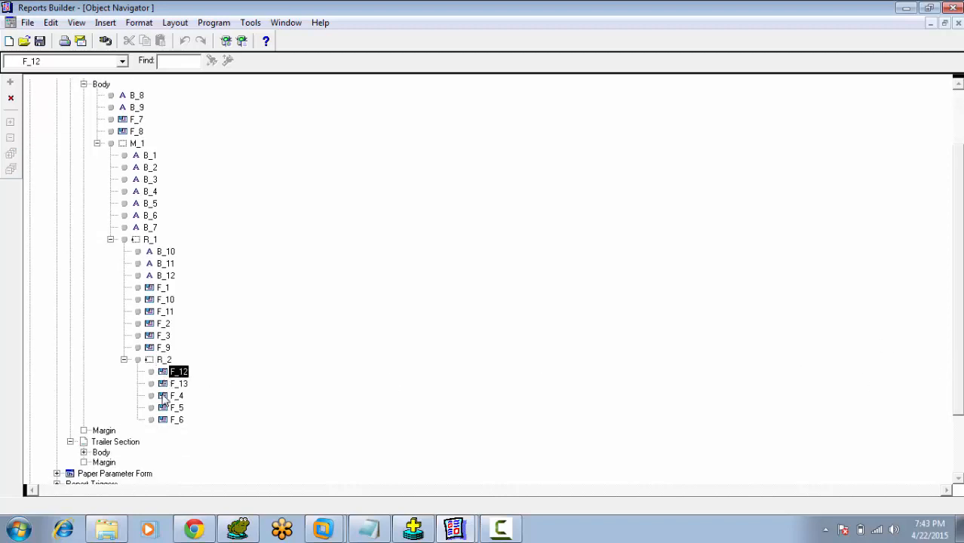
pyautogui.click(125, 360)
pyautogui.click(112, 240)
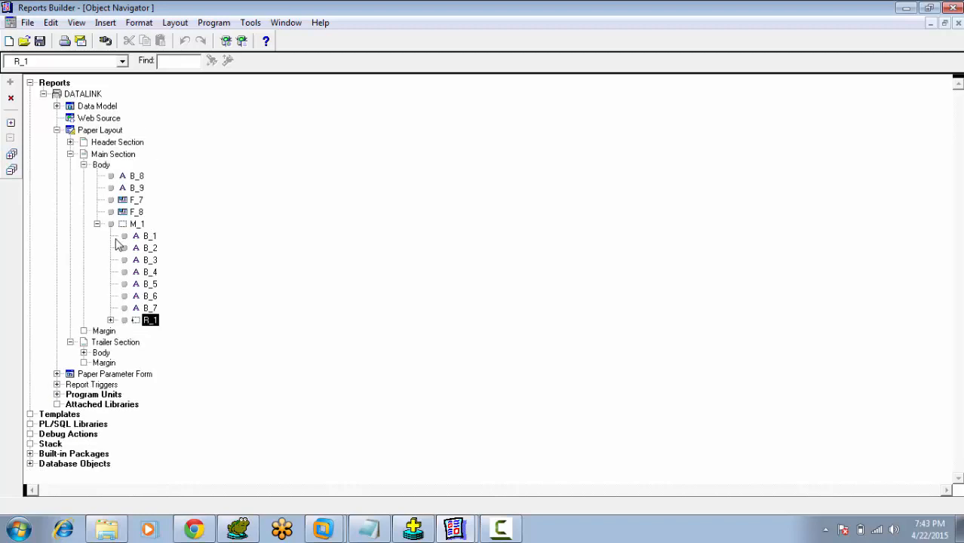
pyautogui.click(96, 224)
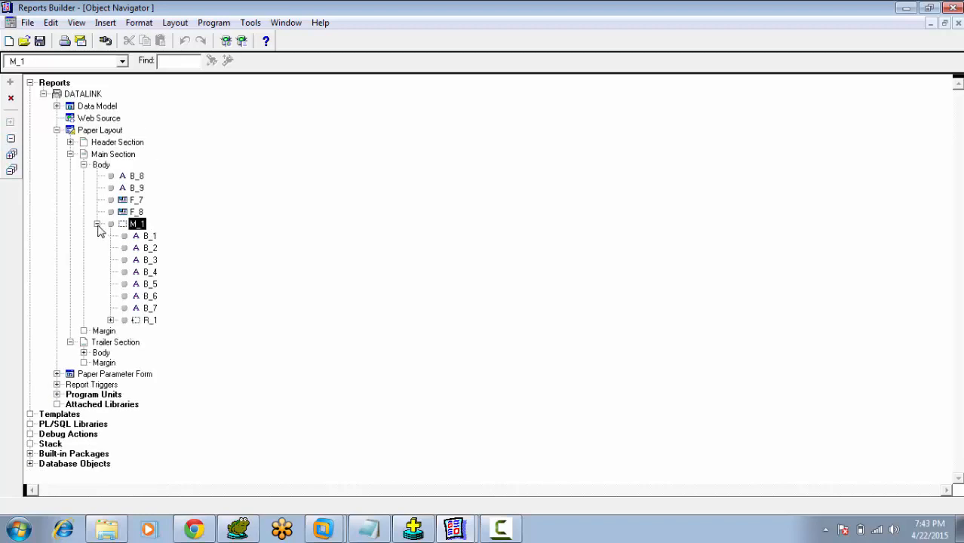
pyautogui.click(83, 164)
# Step: Review the labels and fields in the Trailer Section body, and collapse the whole Paper Layout node
pyautogui.click(101, 176)
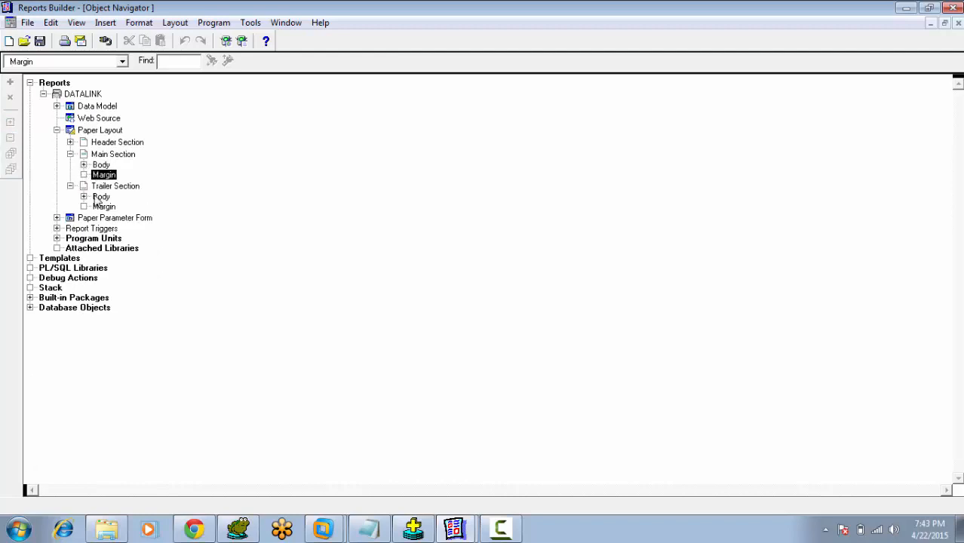
pyautogui.click(100, 190)
pyautogui.click(101, 197)
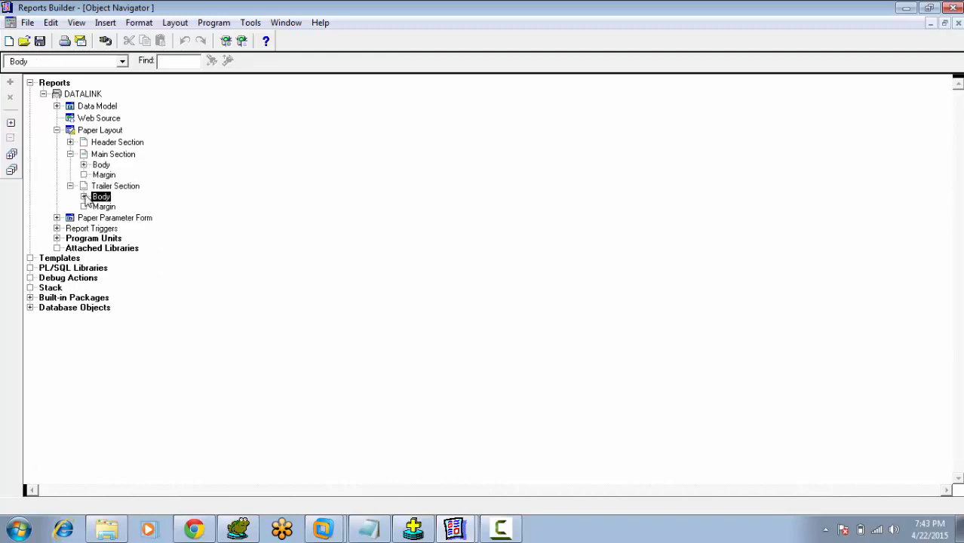
pyautogui.click(84, 197)
pyautogui.click(121, 209)
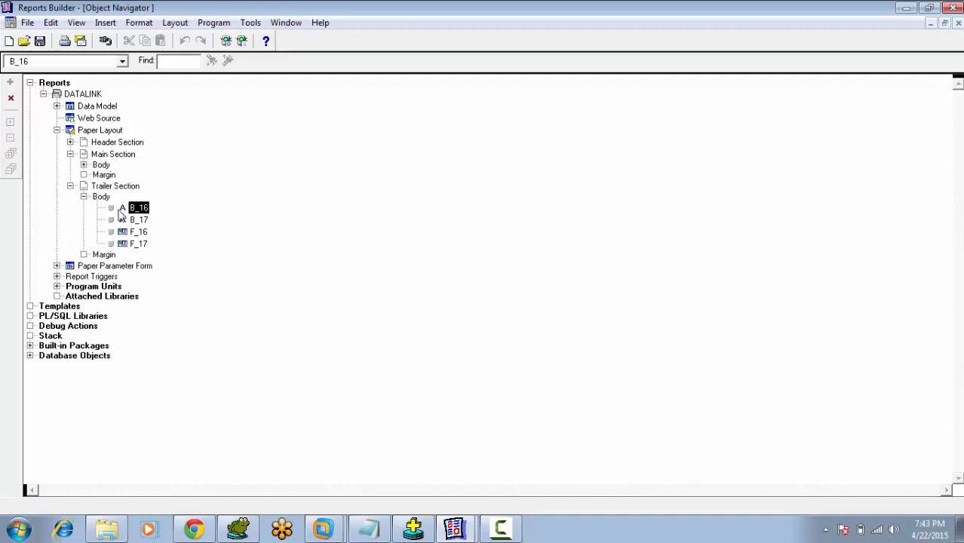
pyautogui.click(122, 219)
pyautogui.click(124, 232)
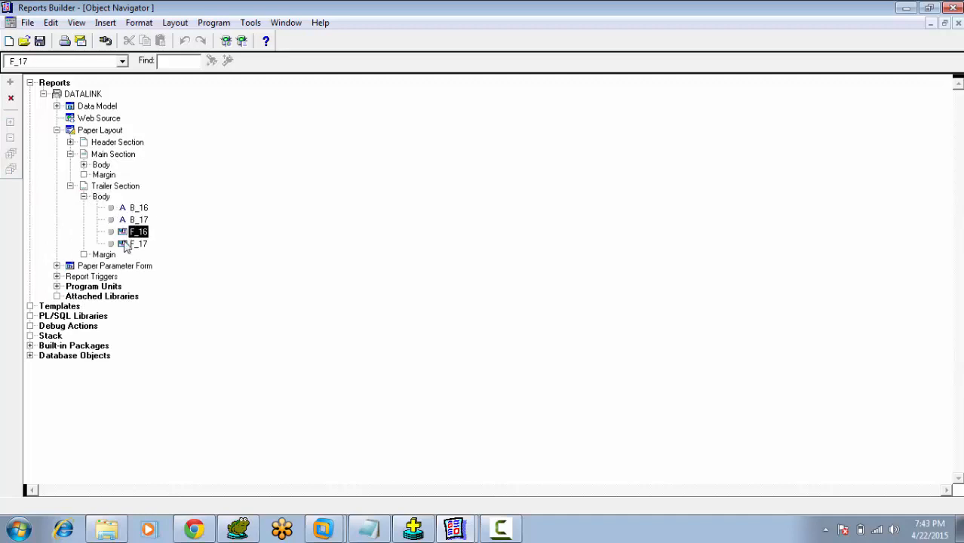
pyautogui.click(125, 245)
pyautogui.click(70, 187)
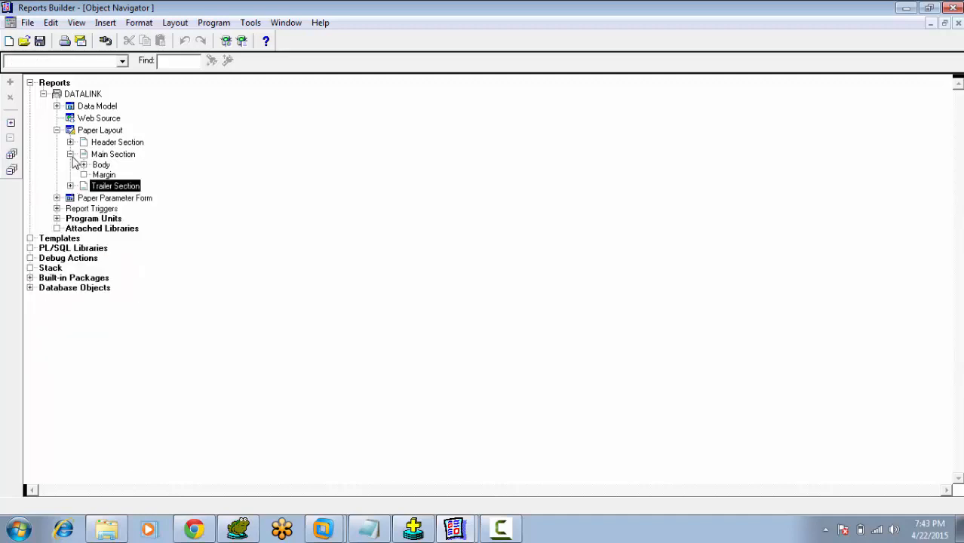
pyautogui.click(71, 154)
pyautogui.click(56, 130)
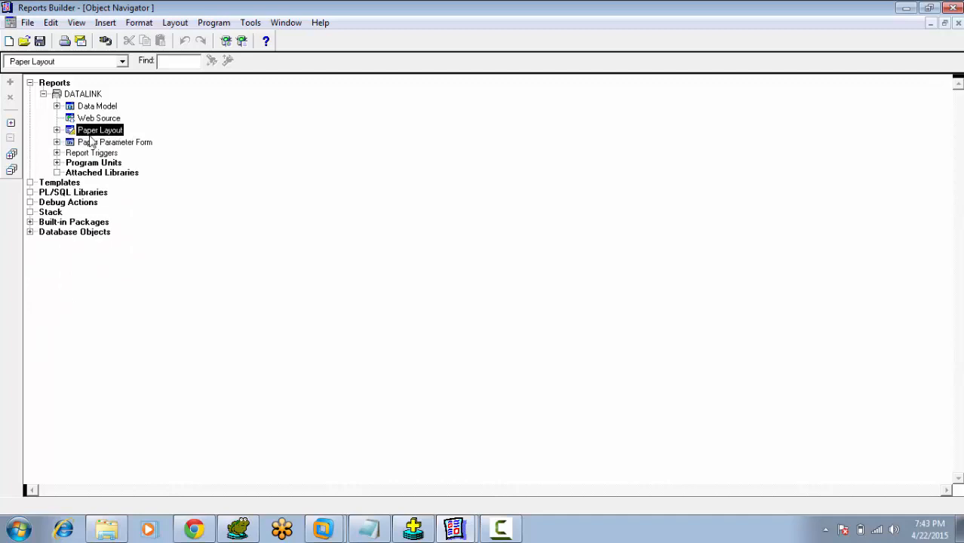
# Step: Look over the report's Paper Parameter Form, Report Triggers, Program Units and Attached Libraries nodes
pyautogui.click(92, 144)
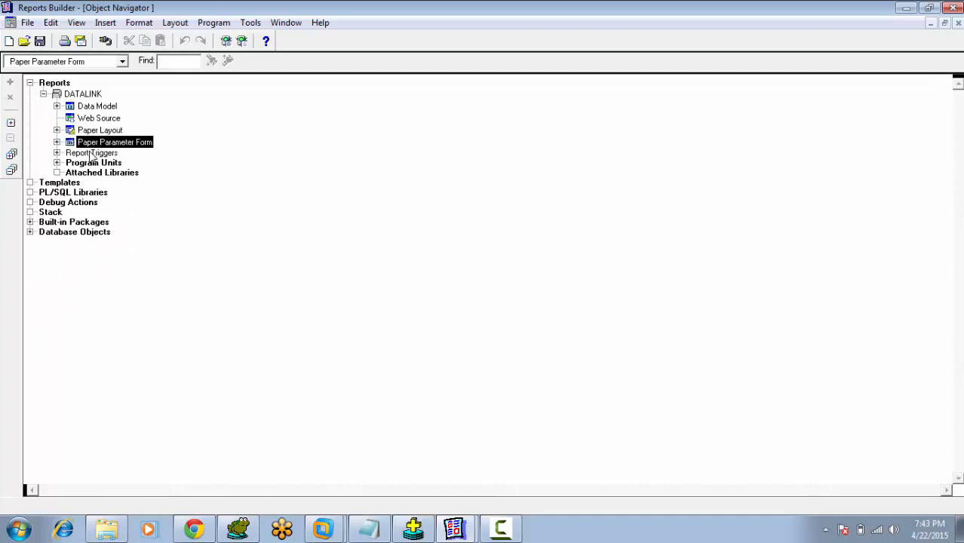
pyautogui.click(91, 154)
pyautogui.click(91, 164)
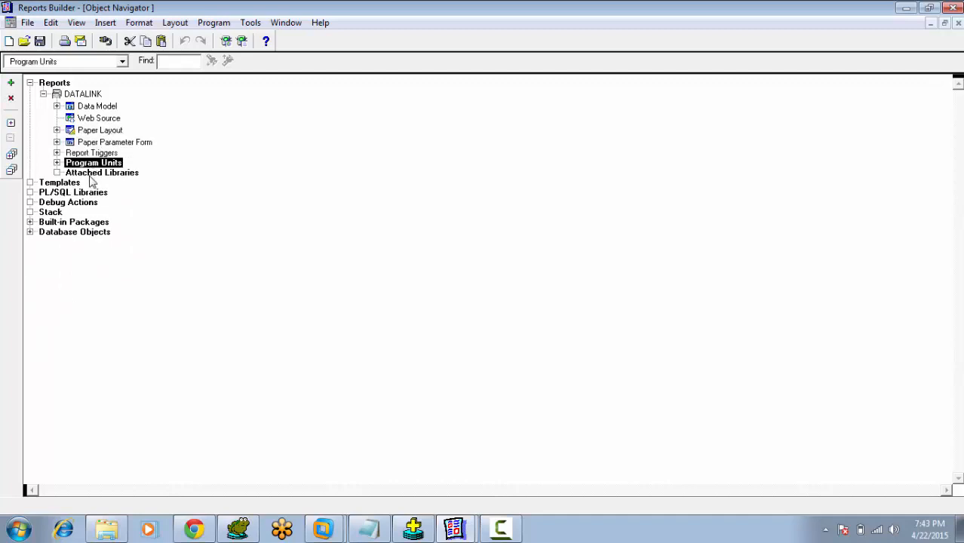
pyautogui.click(92, 174)
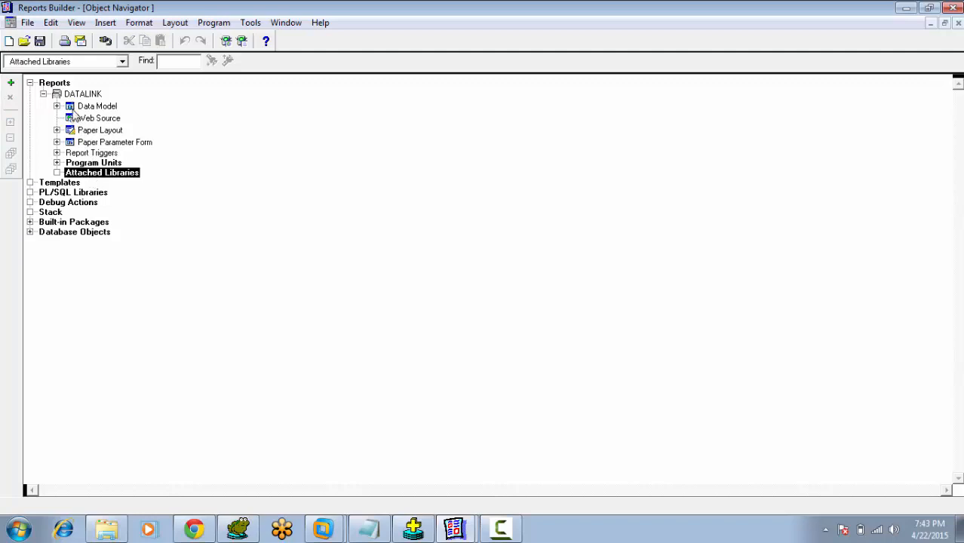
# Step: View the DATALINK report's data model and paper layout in the Report Editor, and return to the Object Navigator
pyautogui.click(83, 107)
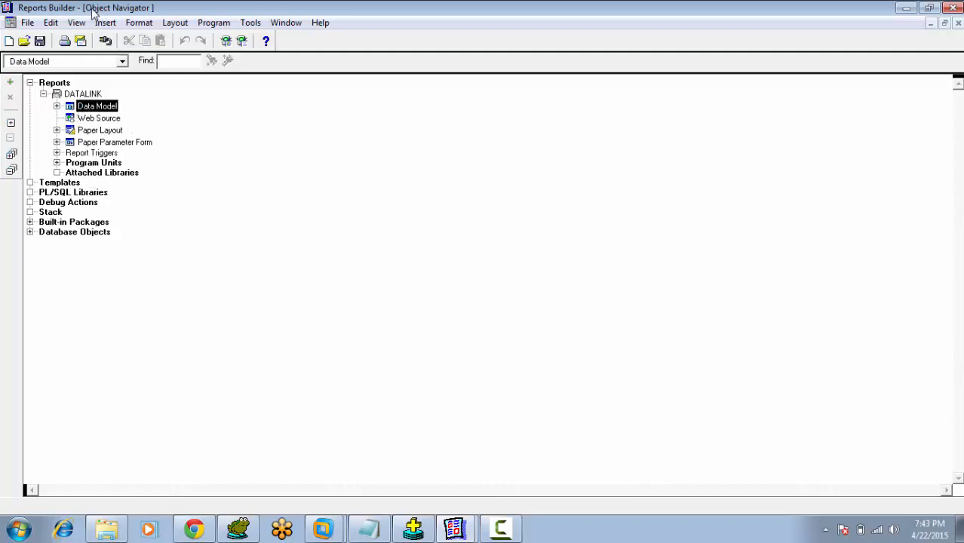
pyautogui.doubleClick(69, 108)
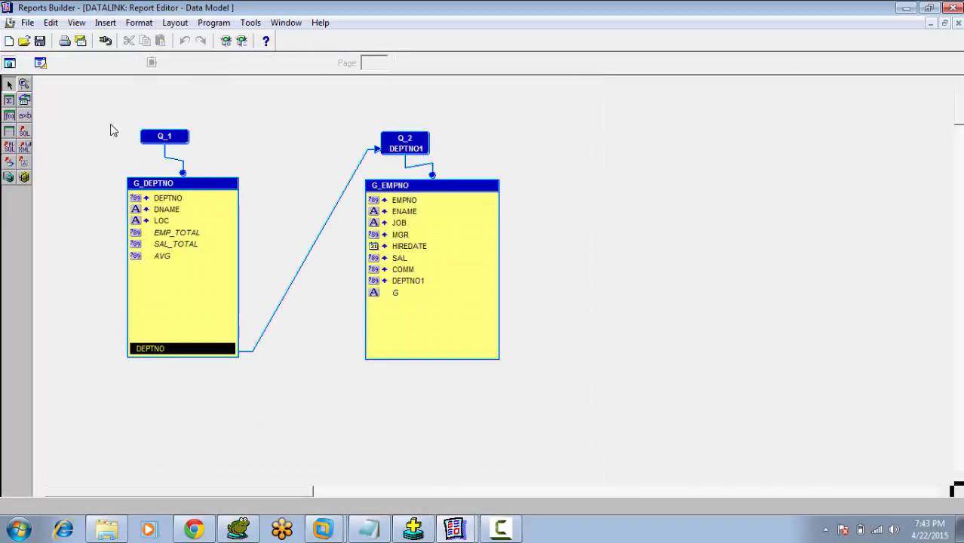
pyautogui.click(42, 63)
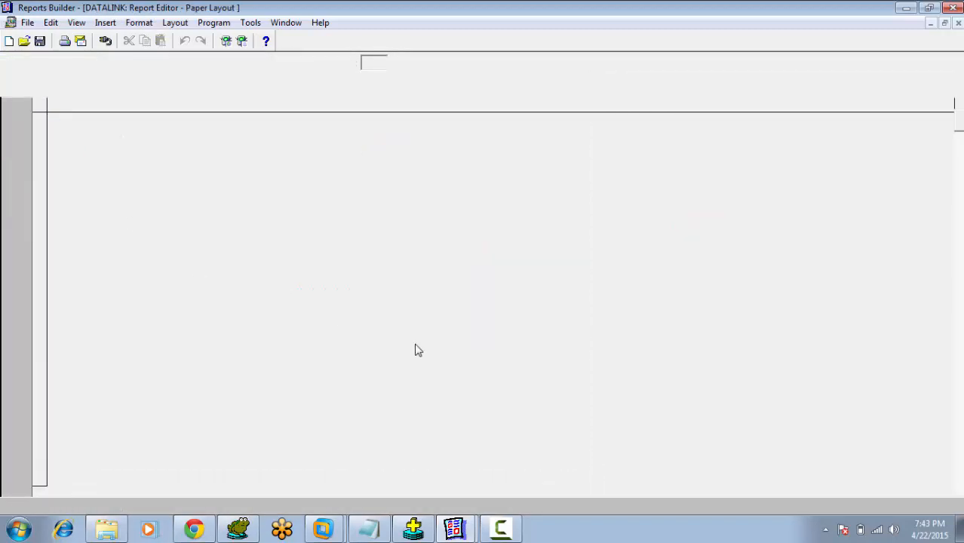
pyautogui.click(287, 23)
pyautogui.click(323, 91)
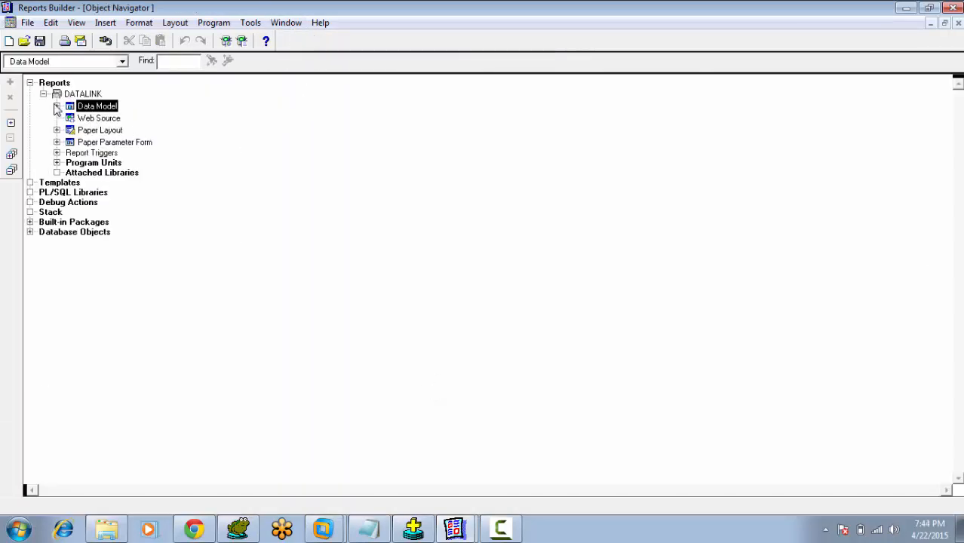
# Step: Expand the Data Model node and its System Parameters, and compare them with the User Parameters node
pyautogui.click(57, 106)
pyautogui.click(115, 128)
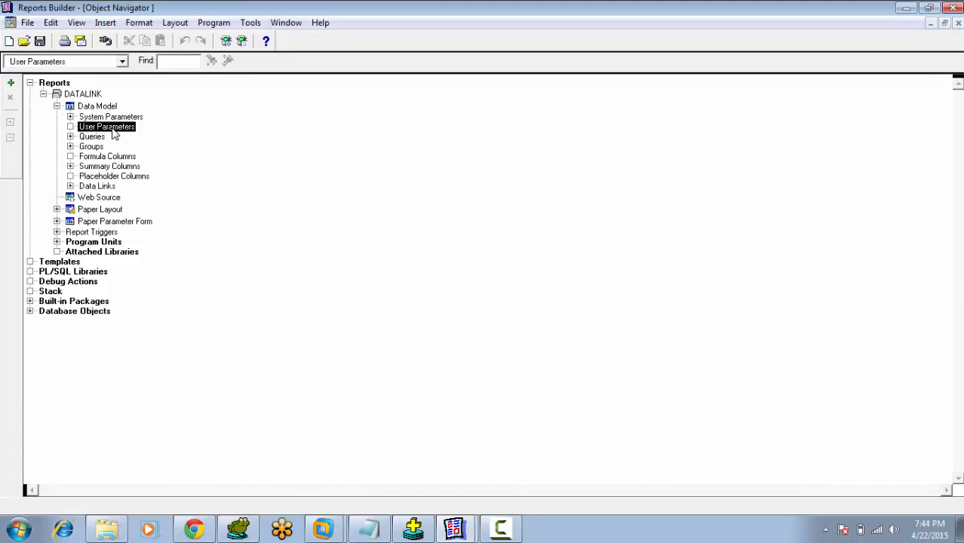
pyautogui.click(127, 117)
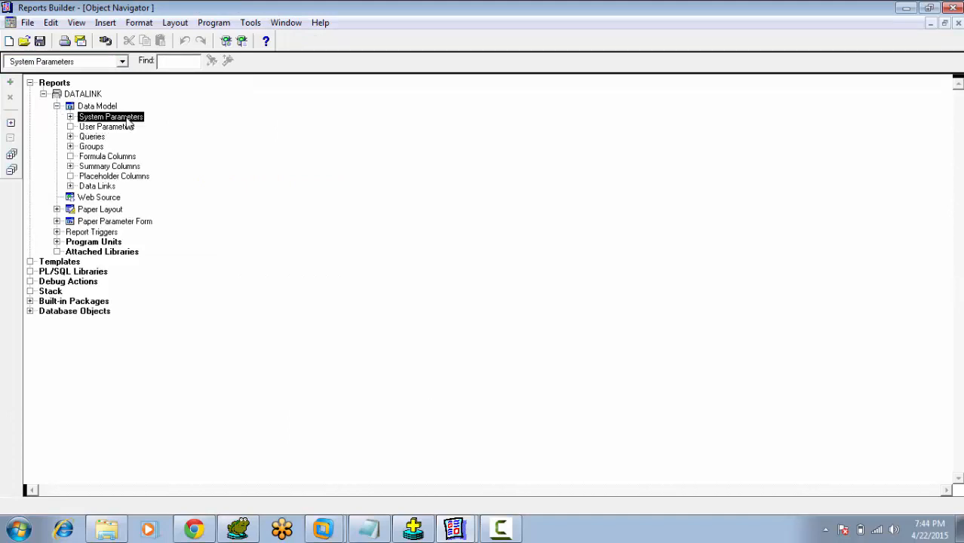
pyautogui.click(71, 118)
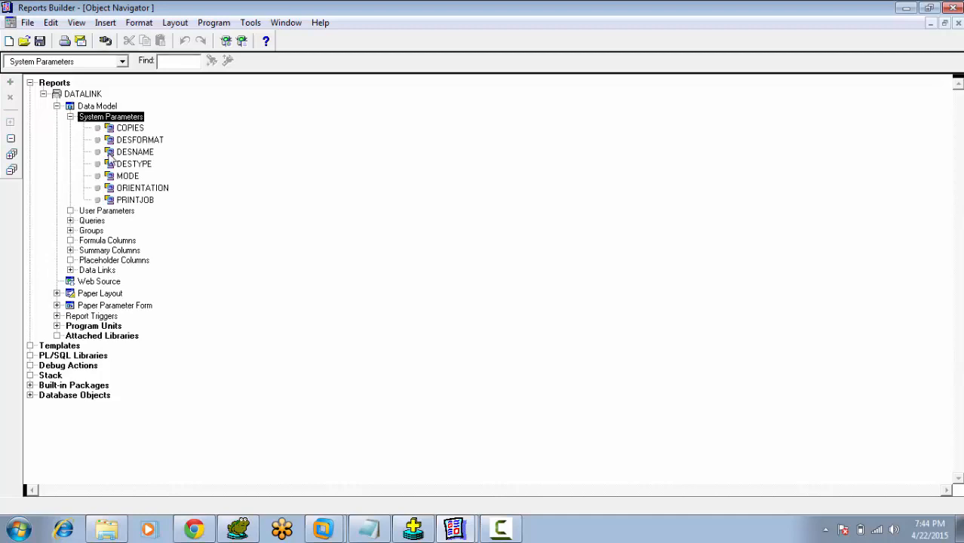
pyautogui.click(106, 212)
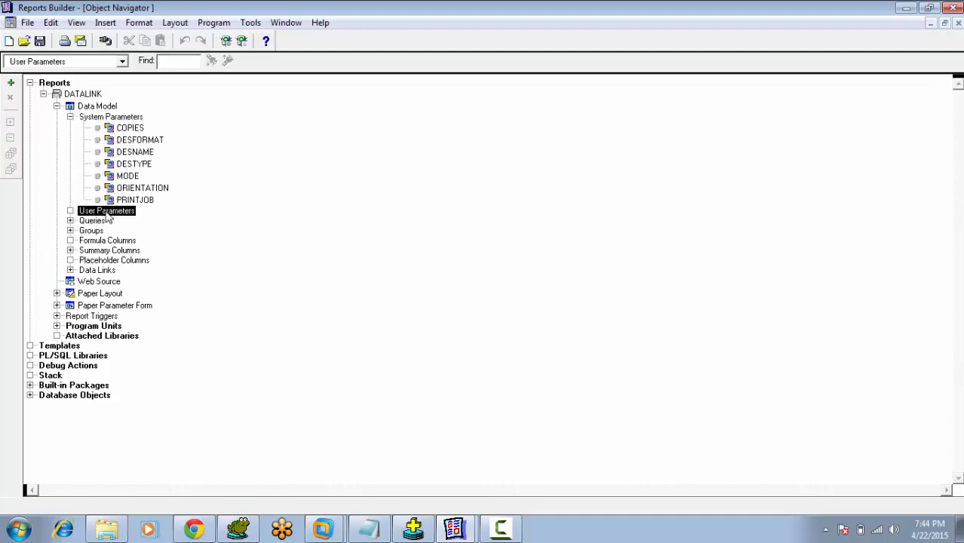
pyautogui.click(130, 120)
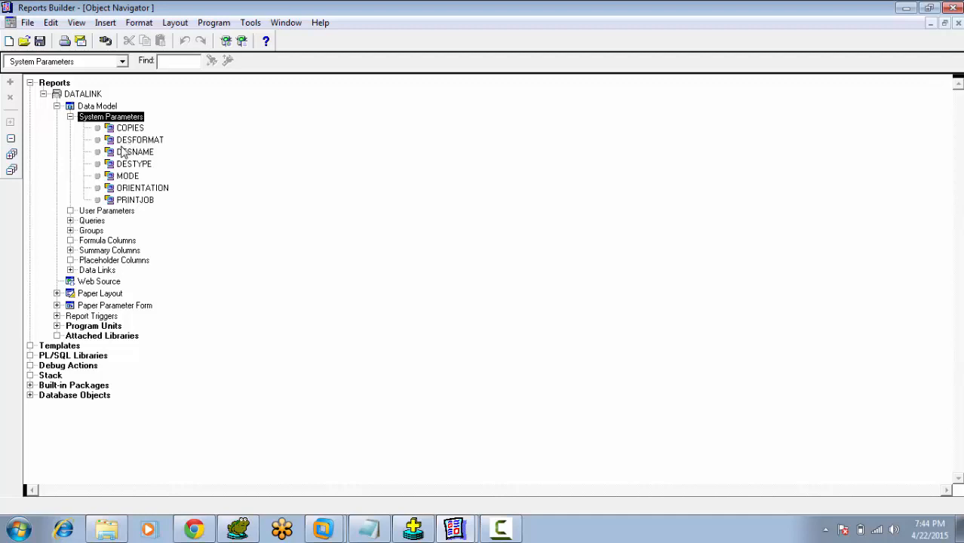
# Step: Bring the open help topic about data links to the front and close its window
pyautogui.click(462, 525)
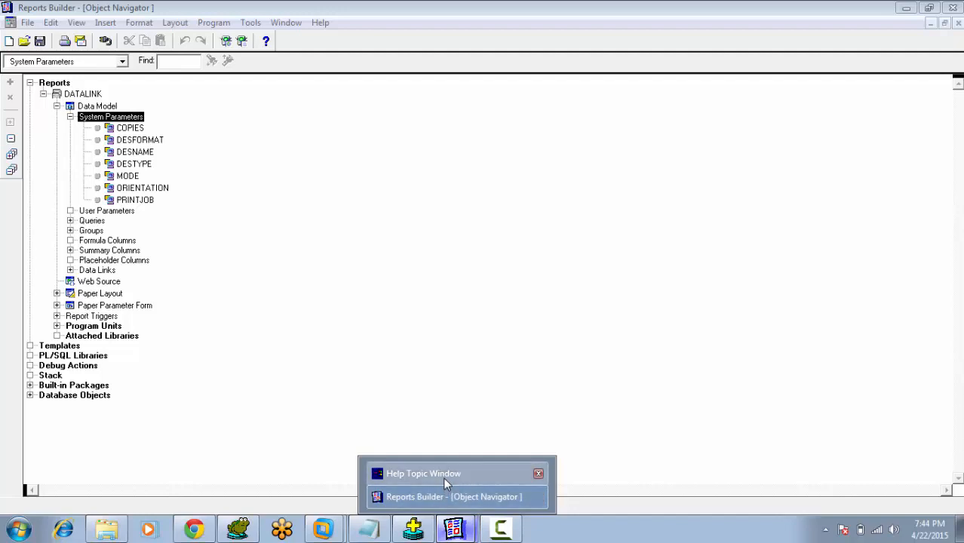
pyautogui.click(443, 476)
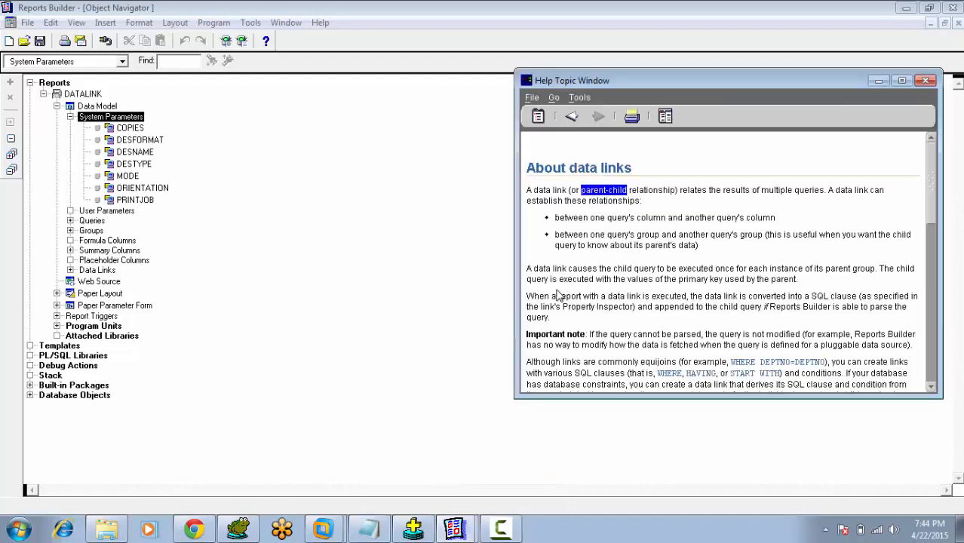
pyautogui.click(571, 116)
pyautogui.click(928, 81)
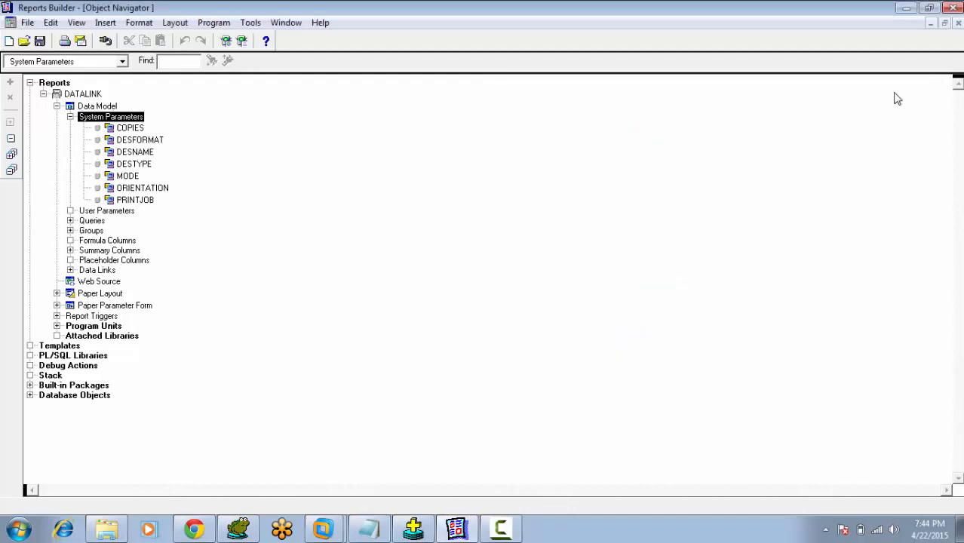
# Step: Look up system parameters in the help index and open the "About parameters" topic to its System parameters section
pyautogui.click(323, 23)
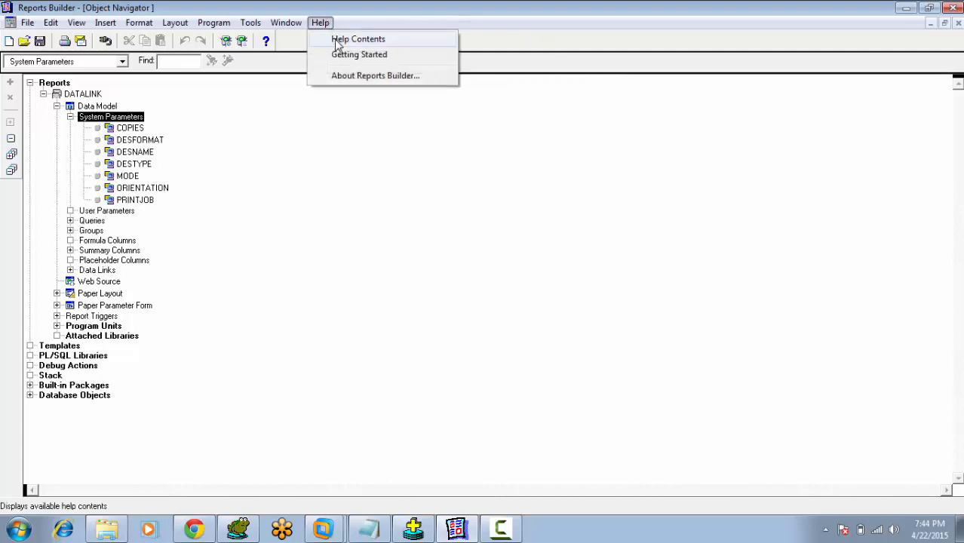
pyautogui.click(336, 40)
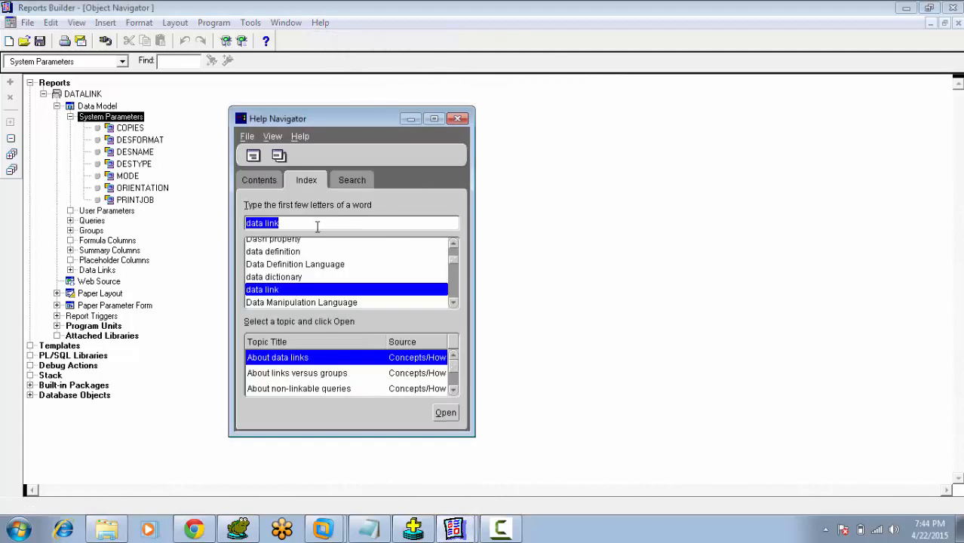
pyautogui.write('System')
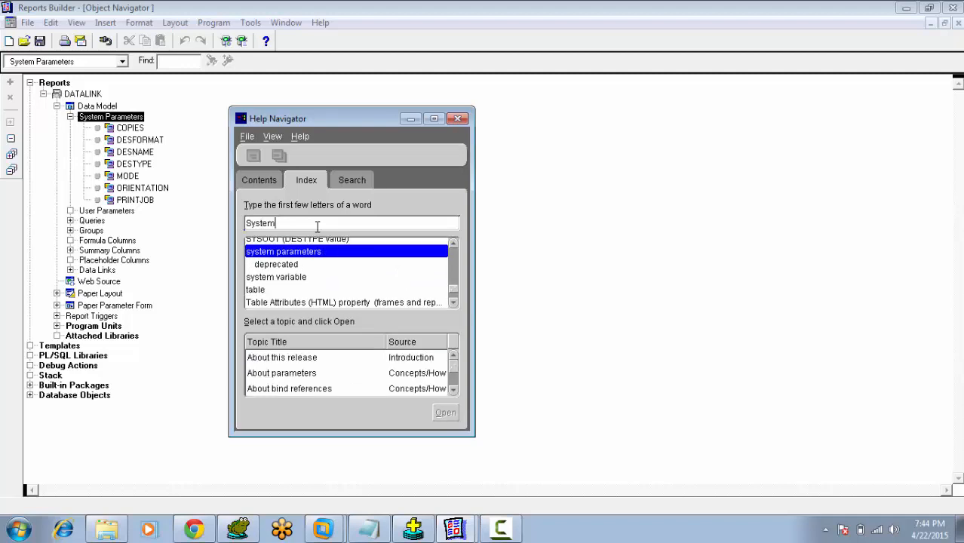
pyautogui.click(272, 265)
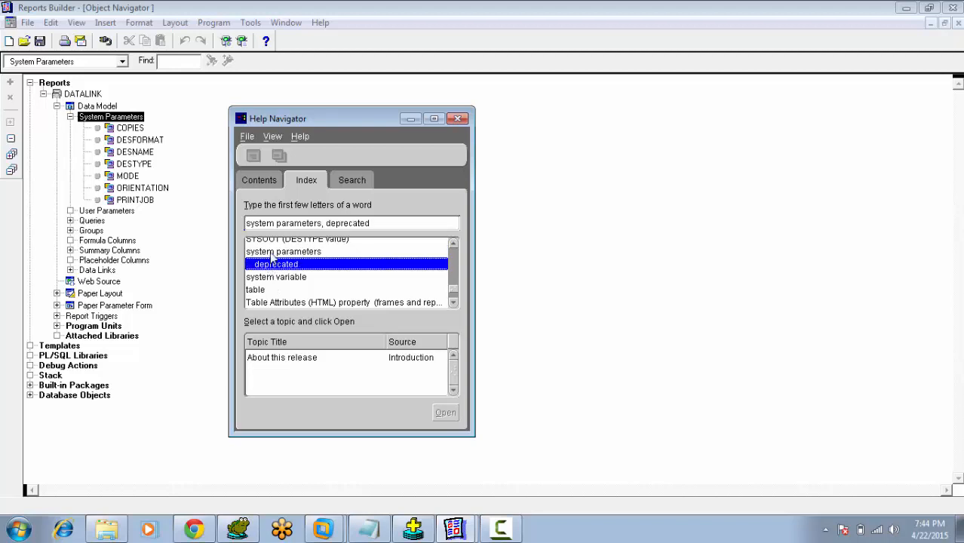
pyautogui.click(274, 253)
pyautogui.click(302, 377)
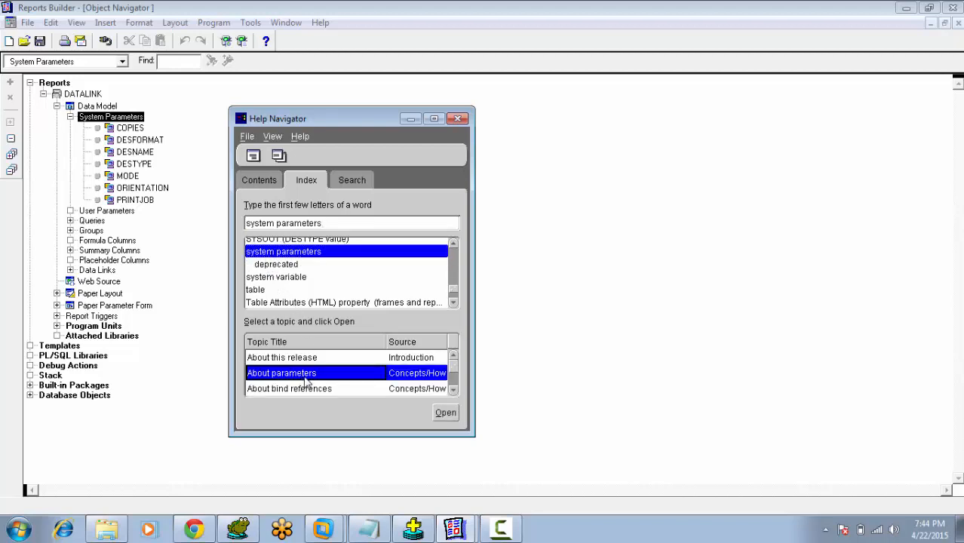
pyautogui.click(444, 413)
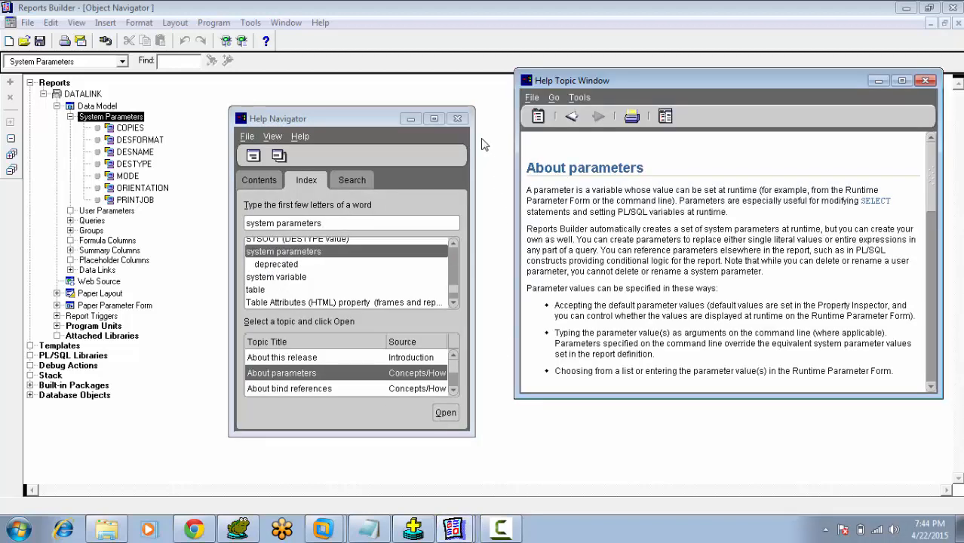
pyautogui.scroll(-5, 935, 202)
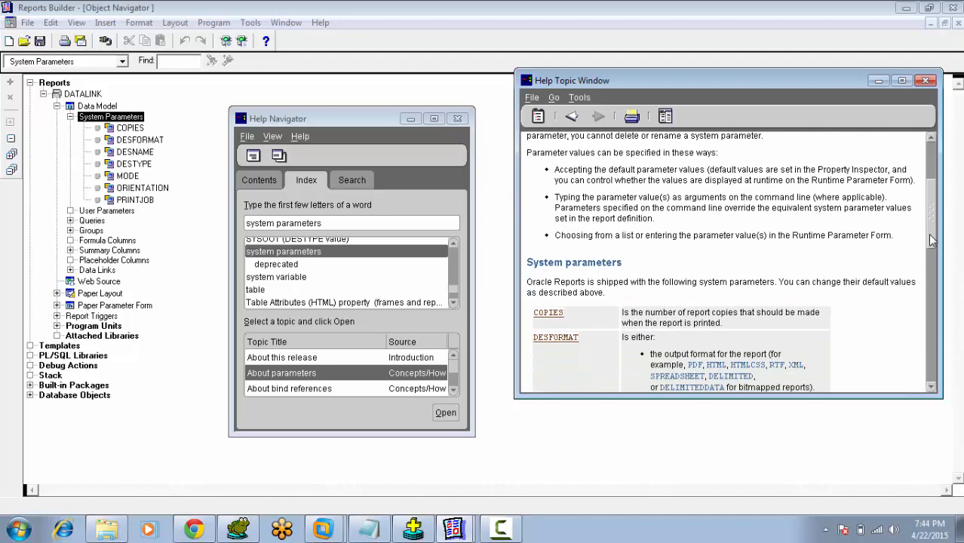
# Step: Close the Help Navigator and enlarge the help topic window so it sits beside the Object Navigator tree
pyautogui.click(457, 119)
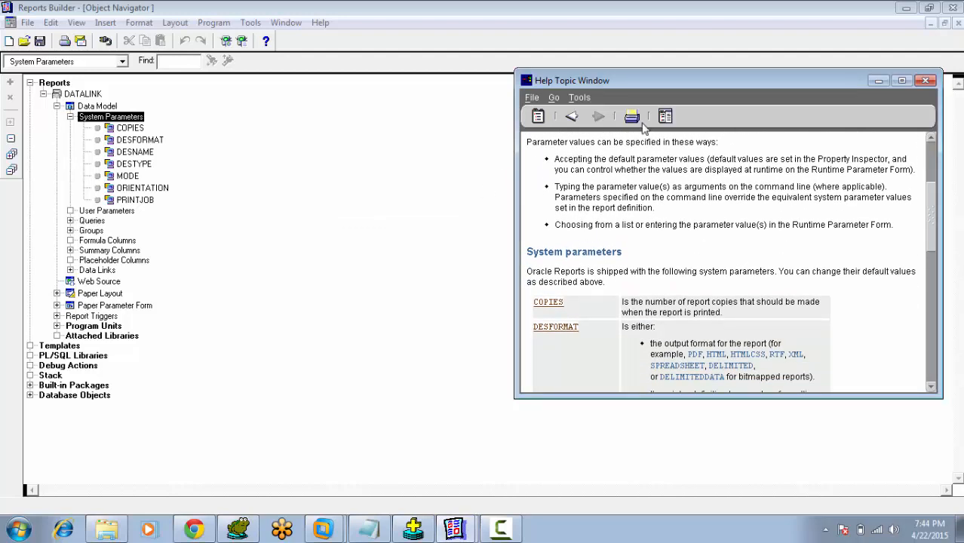
pyautogui.moveTo(616, 70); pyautogui.dragTo(616, 28)
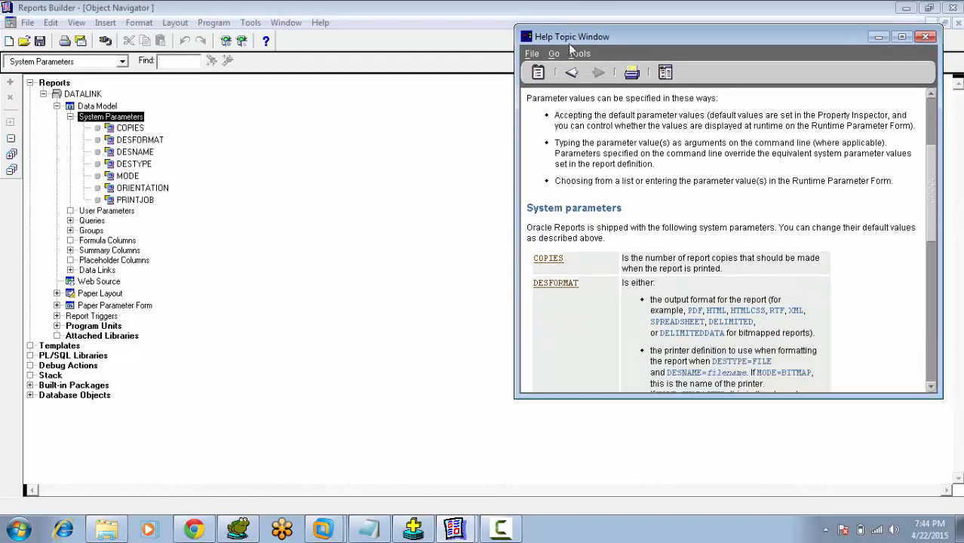
pyautogui.click(643, 407)
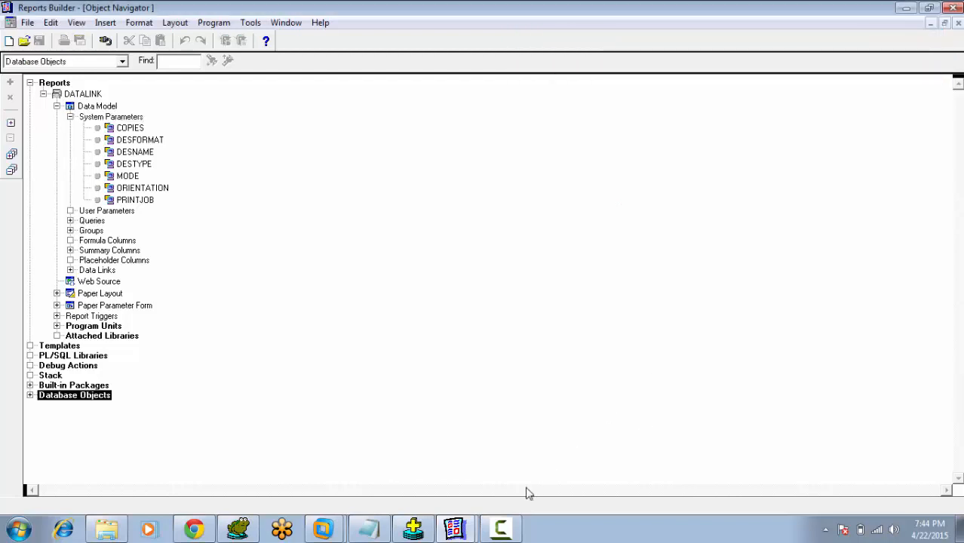
pyautogui.moveTo(452, 531)
pyautogui.click(468, 496)
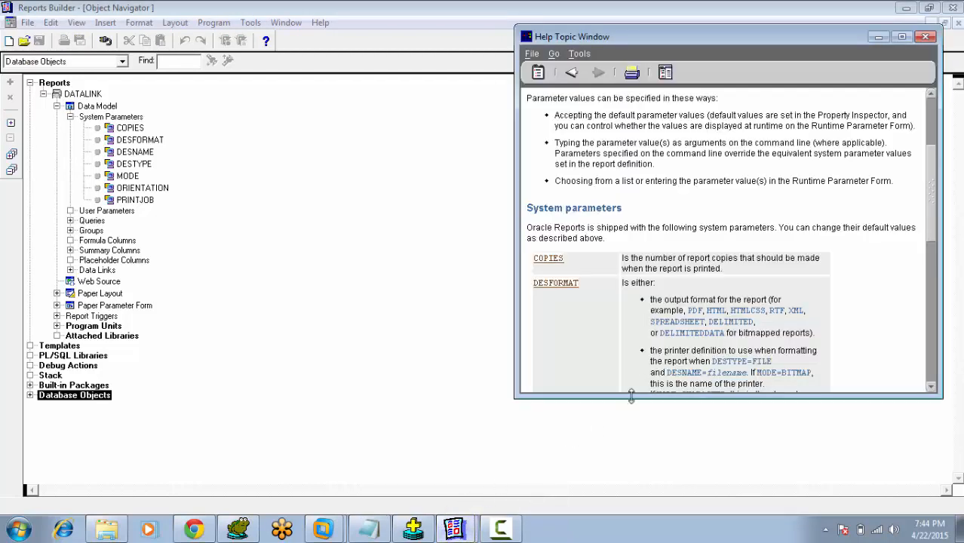
pyautogui.moveTo(634, 411); pyautogui.dragTo(655, 500)
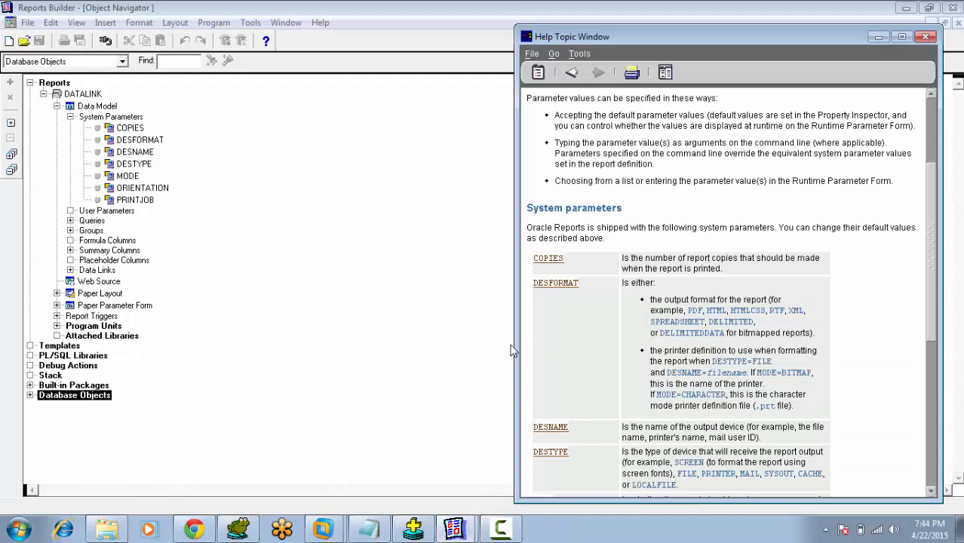
pyautogui.moveTo(516, 344); pyautogui.dragTo(334, 325)
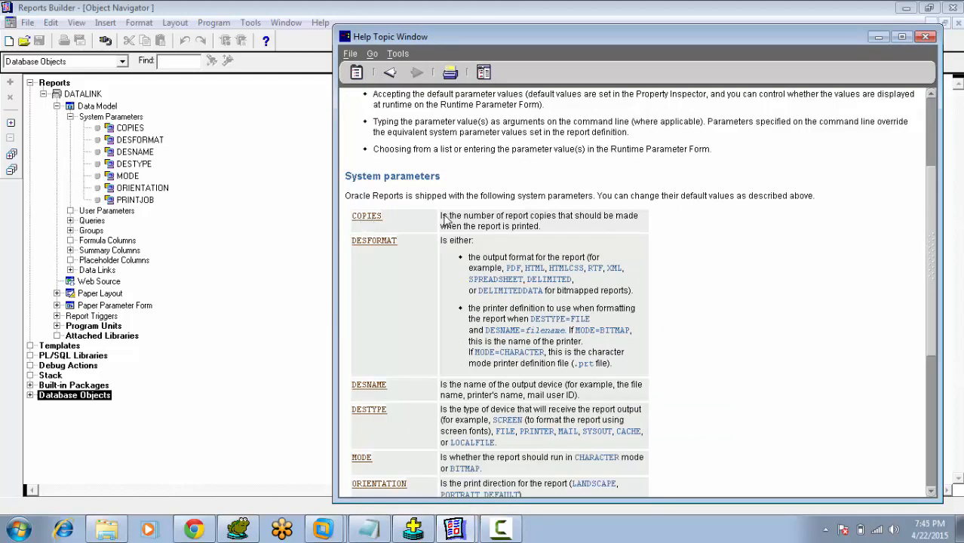
# Step: Read the help description of the COPIES system parameter
pyautogui.moveTo(442, 221); pyautogui.dragTo(641, 223)
pyautogui.moveTo(442, 227); pyautogui.dragTo(537, 232)
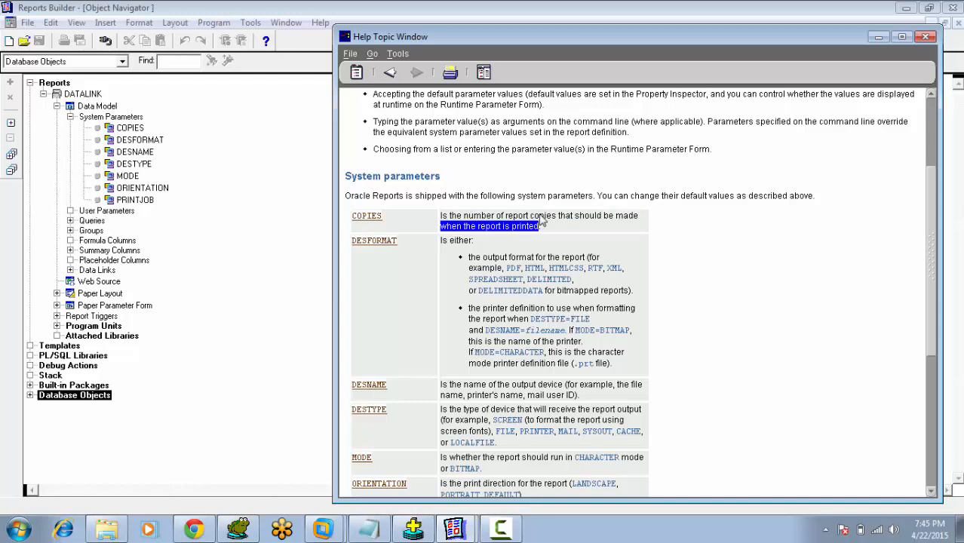
pyautogui.moveTo(526, 216); pyautogui.dragTo(566, 219)
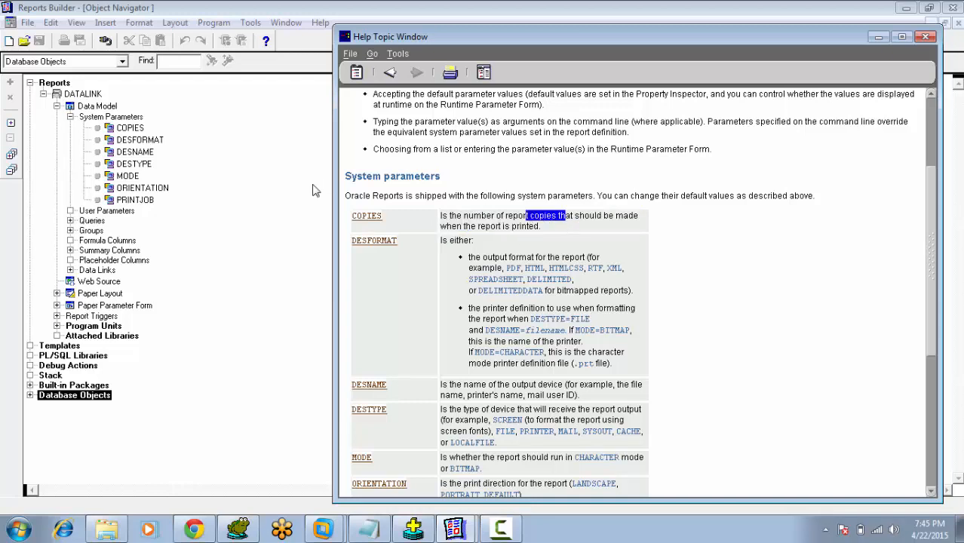
# Step: Set the COPIES system parameter's initial value to 5 in its properties and return to the Object Navigator
pyautogui.click(106, 131)
pyautogui.rightClick(110, 129)
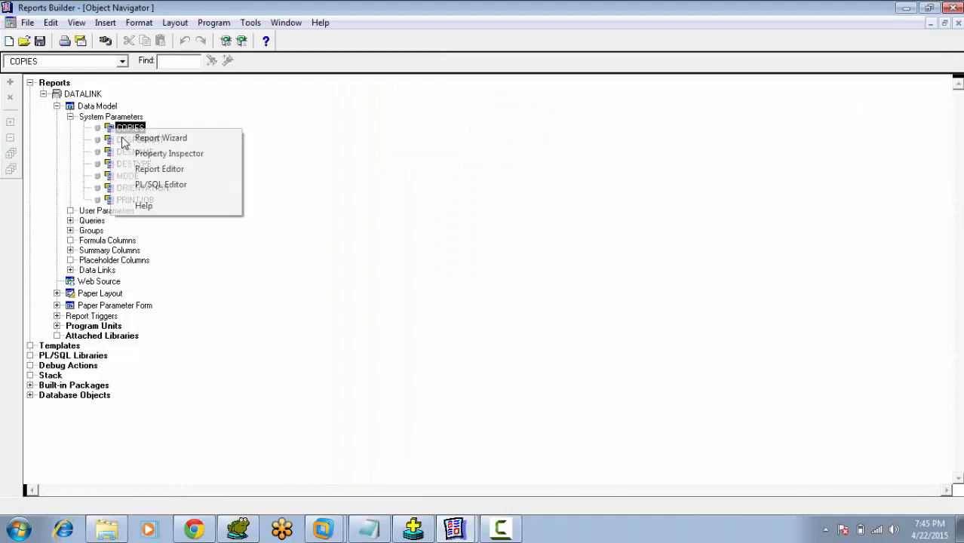
pyautogui.click(132, 154)
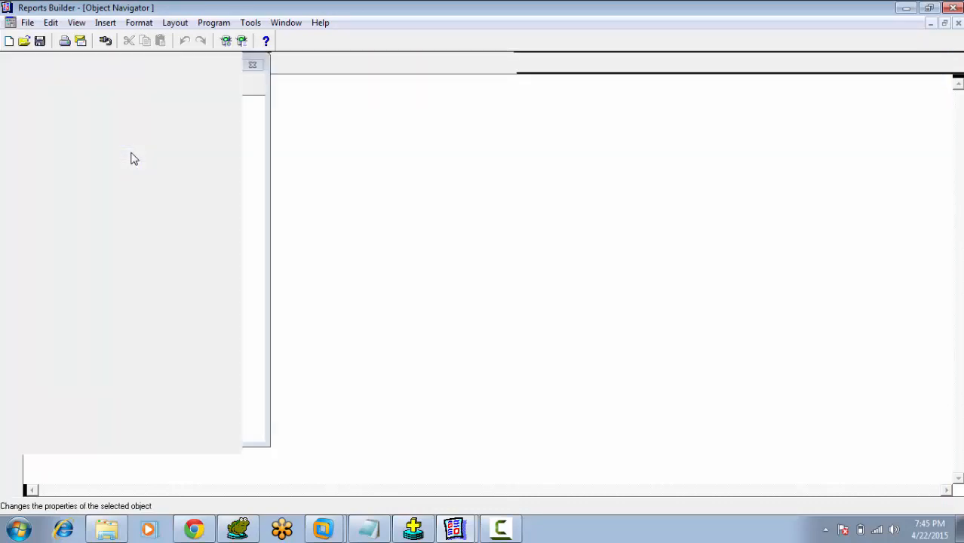
pyautogui.click(176, 200)
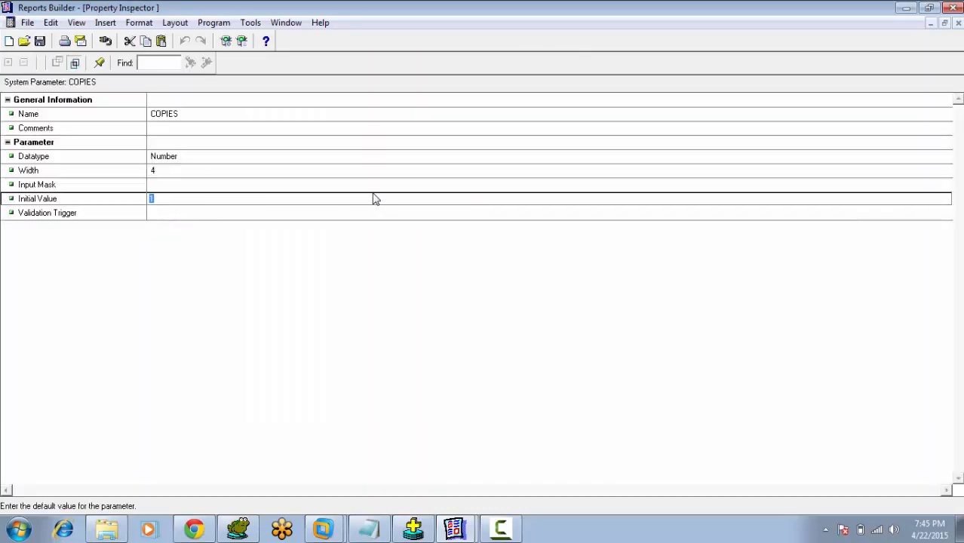
pyautogui.write('5')
pyautogui.click(274, 133)
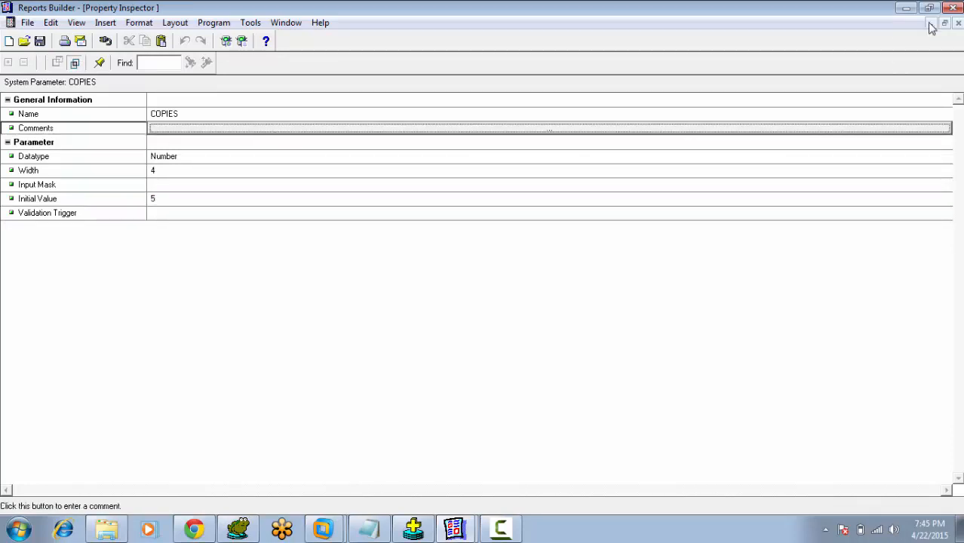
pyautogui.click(958, 23)
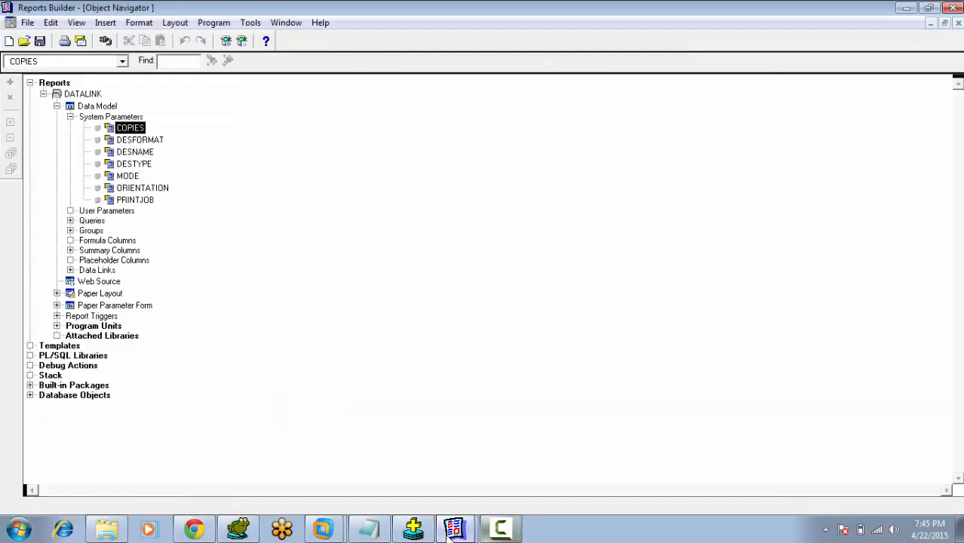
# Step: Return to the parameters help topic and read the DESTYPE device types and the DESNAME description for printer output
pyautogui.click(461, 493)
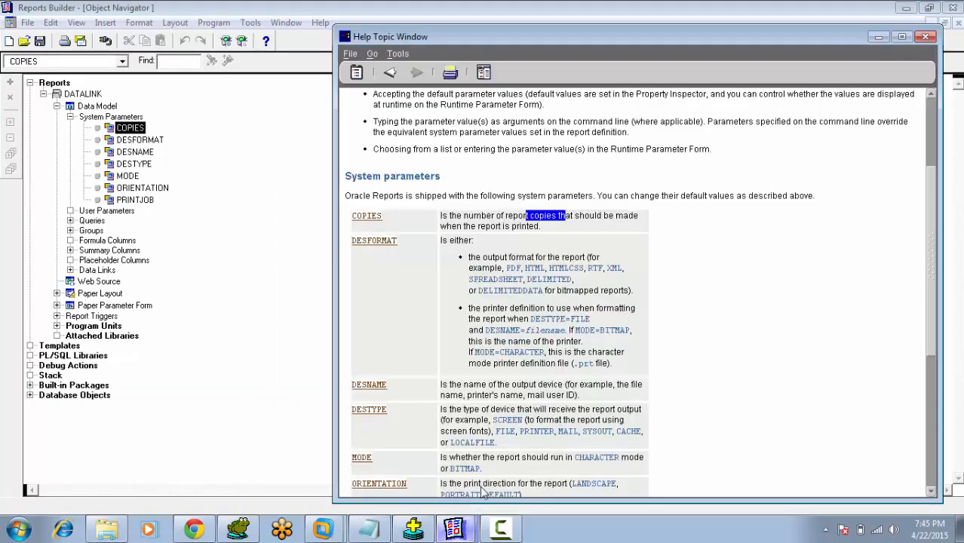
pyautogui.scroll(-2, 442, 337)
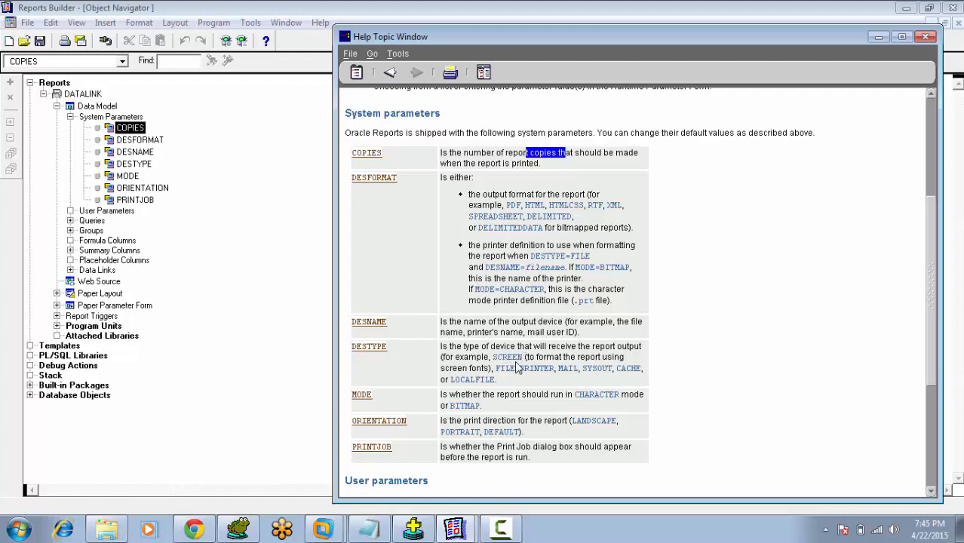
pyautogui.moveTo(496, 370); pyautogui.dragTo(576, 379)
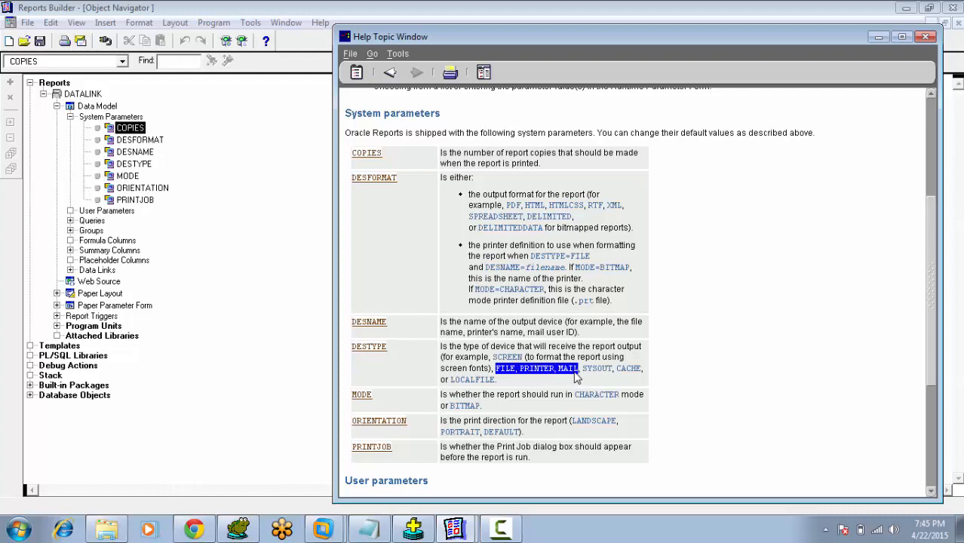
pyautogui.click(510, 383)
pyautogui.moveTo(523, 372); pyautogui.dragTo(552, 372)
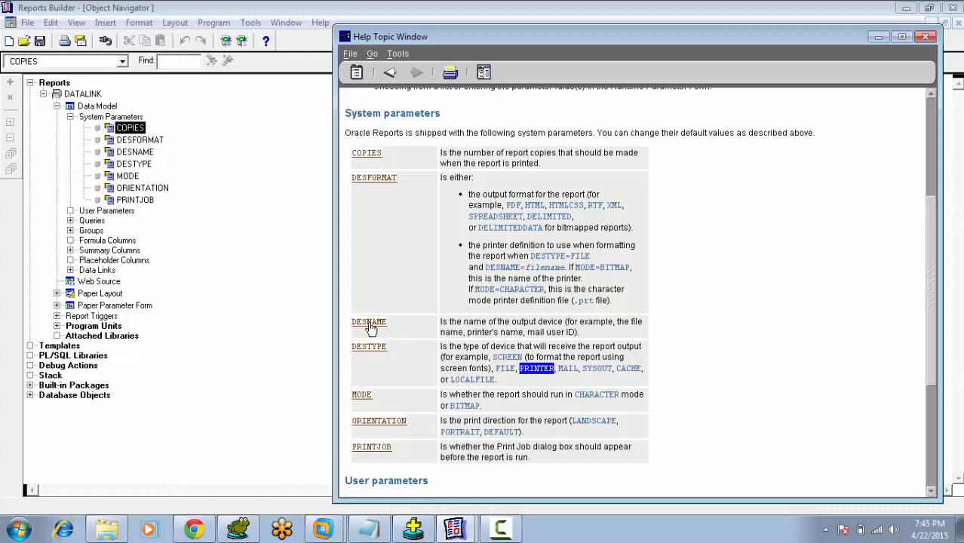
pyautogui.moveTo(512, 323); pyautogui.dragTo(568, 324)
pyautogui.moveTo(468, 333); pyautogui.dragTo(523, 337)
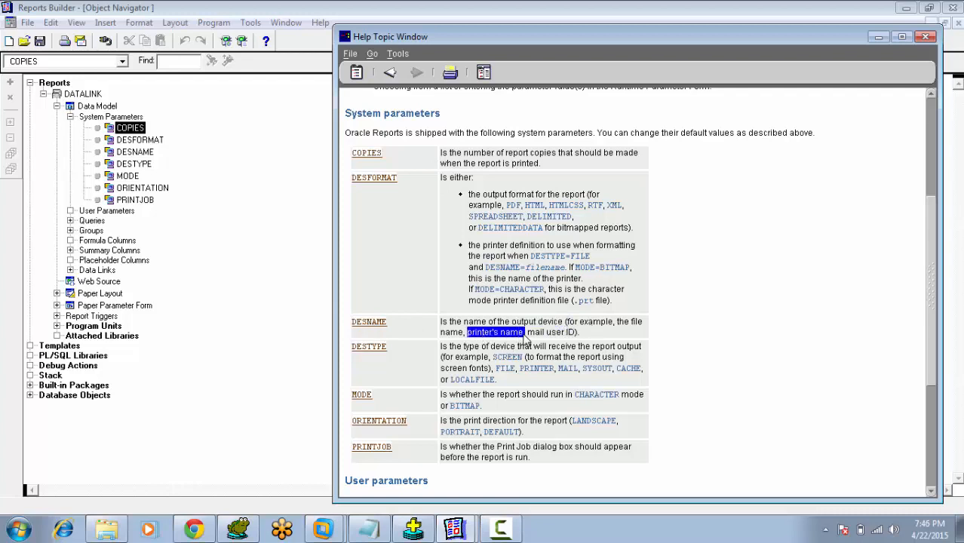
# Step: Examine the DESFORMAT output formats such as PDF, HTML and RTF, and the mail options under DESTYPE and DESNAME
pyautogui.moveTo(506, 206); pyautogui.dragTo(550, 214)
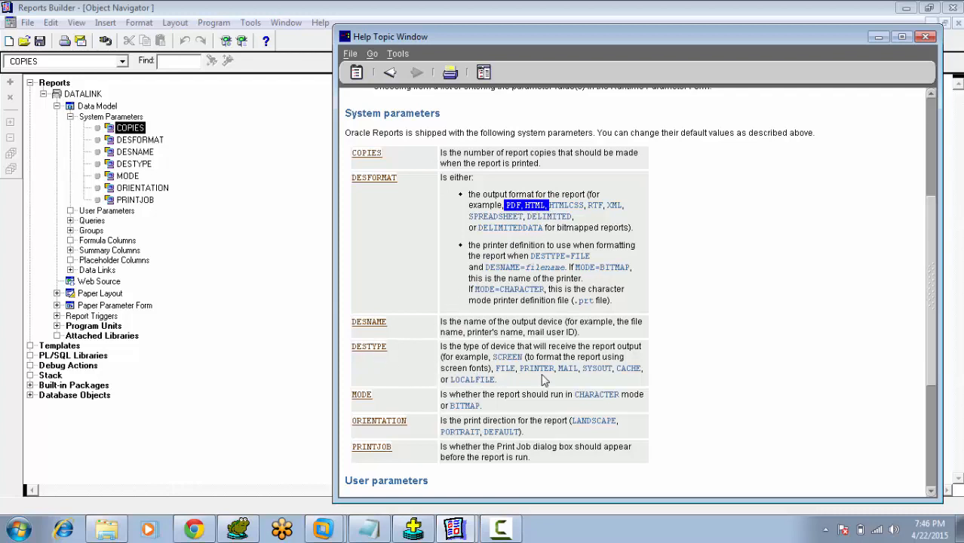
pyautogui.moveTo(559, 371); pyautogui.dragTo(578, 370)
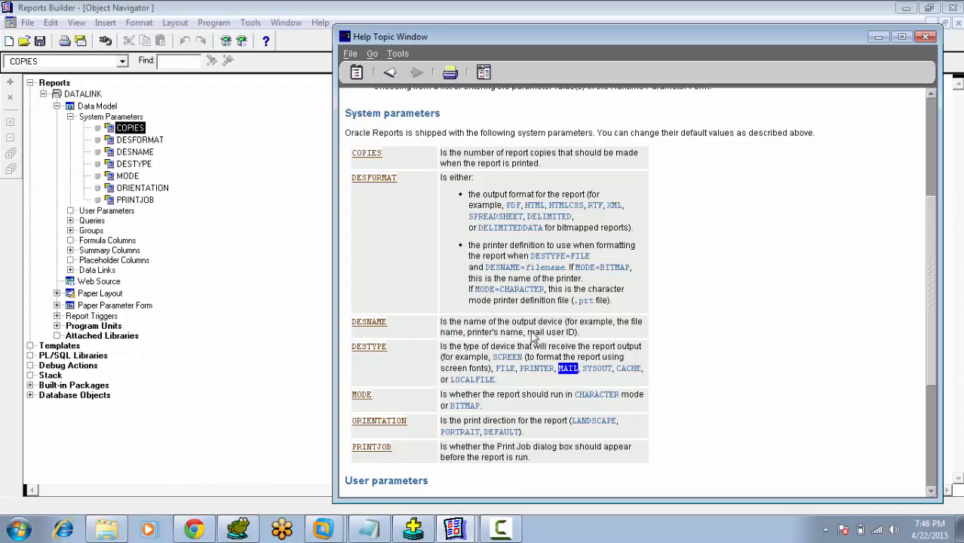
pyautogui.moveTo(529, 332); pyautogui.dragTo(567, 330)
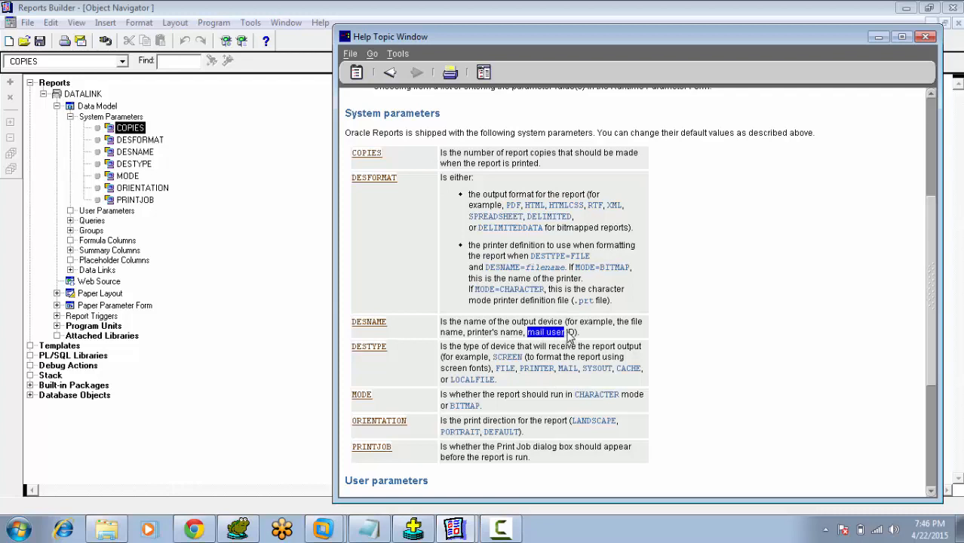
pyautogui.click(529, 211)
pyautogui.moveTo(527, 207)
pyautogui.mouseDown()
pyautogui.moveTo(545, 208)
pyautogui.moveTo(517, 208)
pyautogui.moveTo(525, 208)
pyautogui.mouseUp()
pyautogui.moveTo(586, 207); pyautogui.dragTo(604, 209)
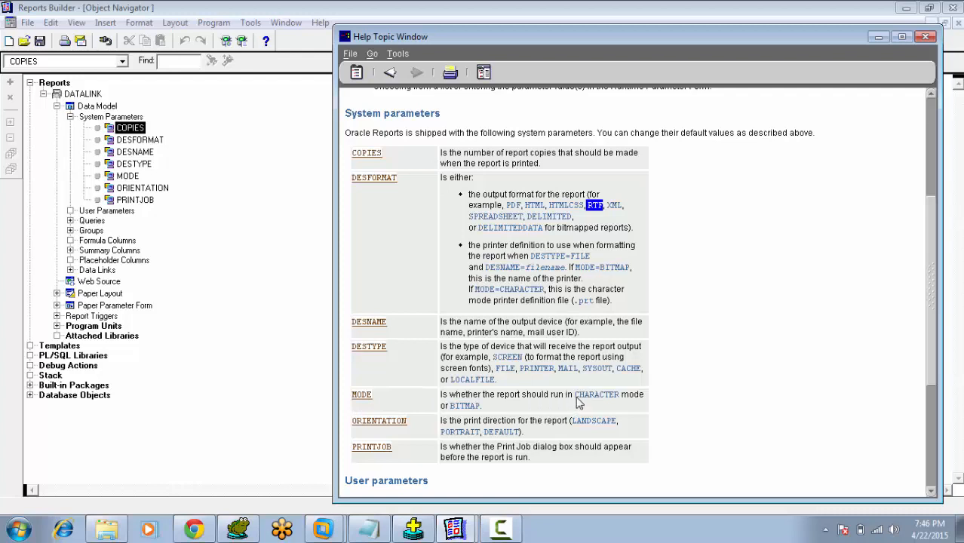
# Step: Read the help descriptions of the MODE parameter's CHARACTER and BITMAP options and the ORIENTATION parameter's print directions
pyautogui.moveTo(577, 400); pyautogui.dragTo(620, 399)
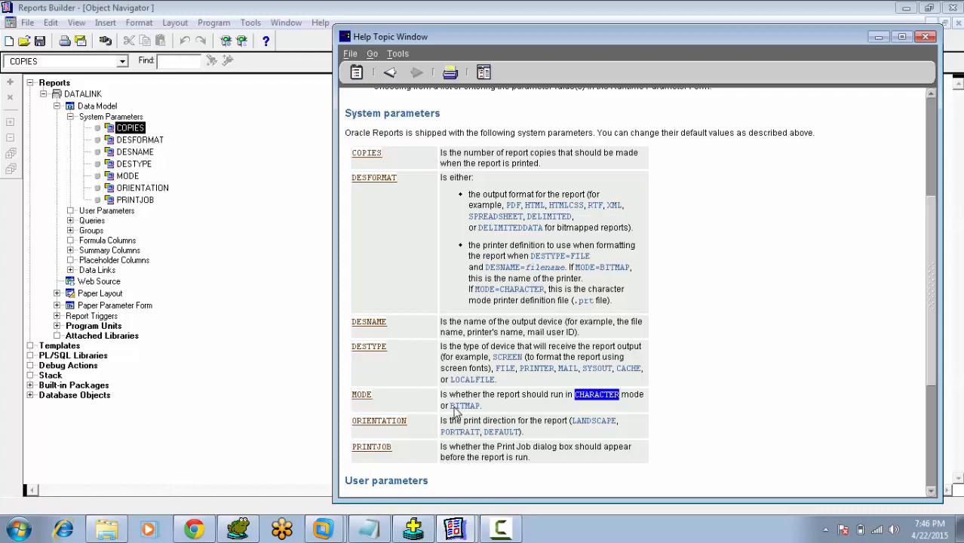
pyautogui.moveTo(451, 406); pyautogui.dragTo(620, 396)
pyautogui.moveTo(451, 406); pyautogui.dragTo(616, 402)
pyautogui.moveTo(452, 410); pyautogui.dragTo(480, 409)
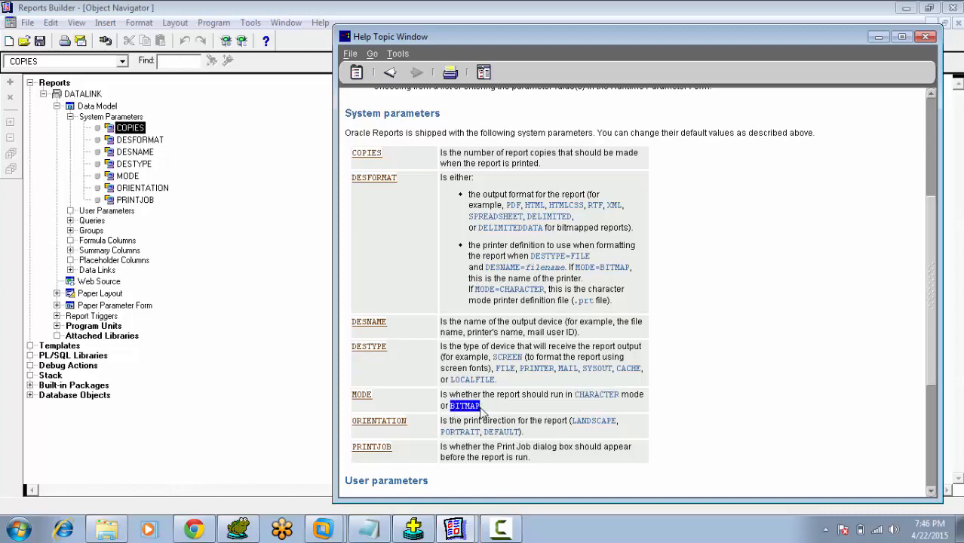
pyautogui.moveTo(938, 376); pyautogui.dragTo(933, 420)
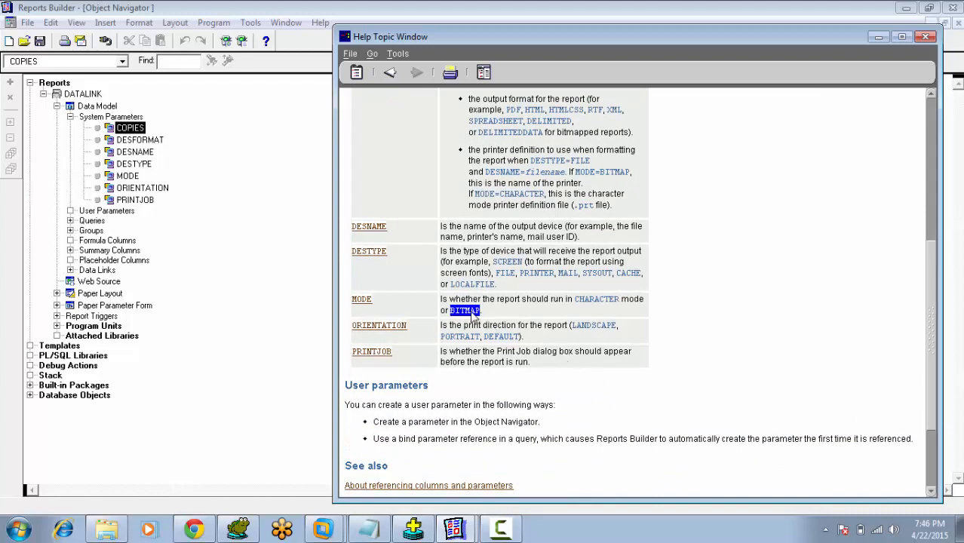
pyautogui.click(373, 311)
pyautogui.moveTo(575, 299); pyautogui.dragTo(620, 302)
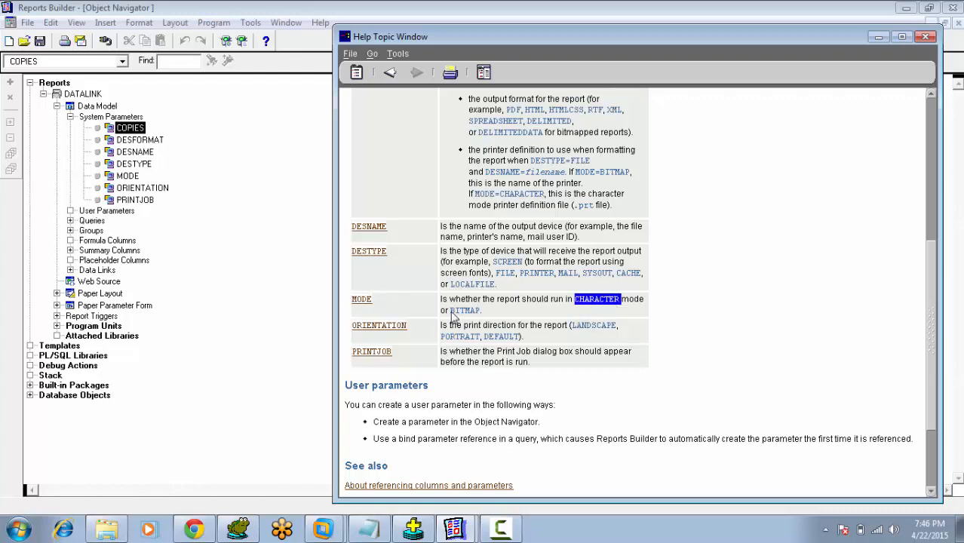
pyautogui.moveTo(451, 312); pyautogui.dragTo(478, 316)
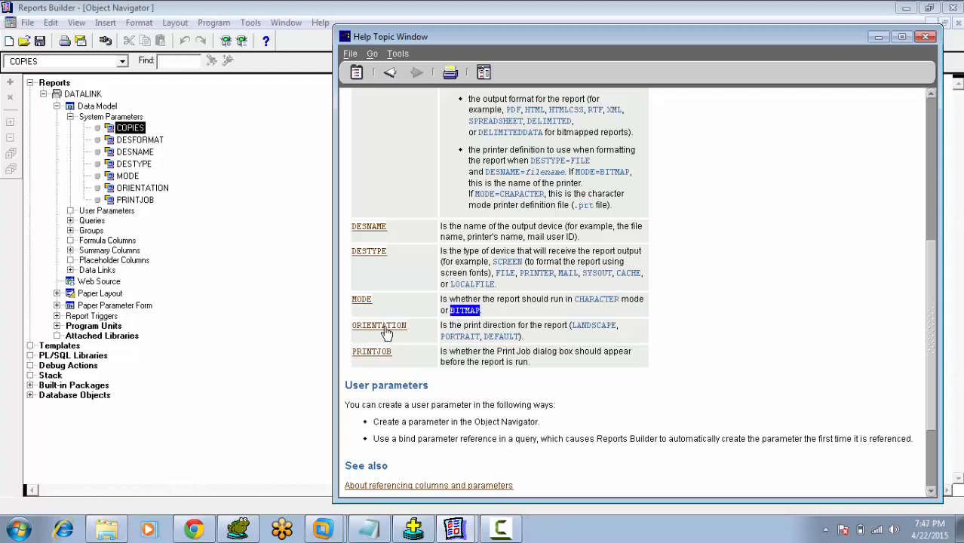
pyautogui.moveTo(464, 327); pyautogui.dragTo(620, 329)
pyautogui.moveTo(441, 338); pyautogui.dragTo(519, 343)
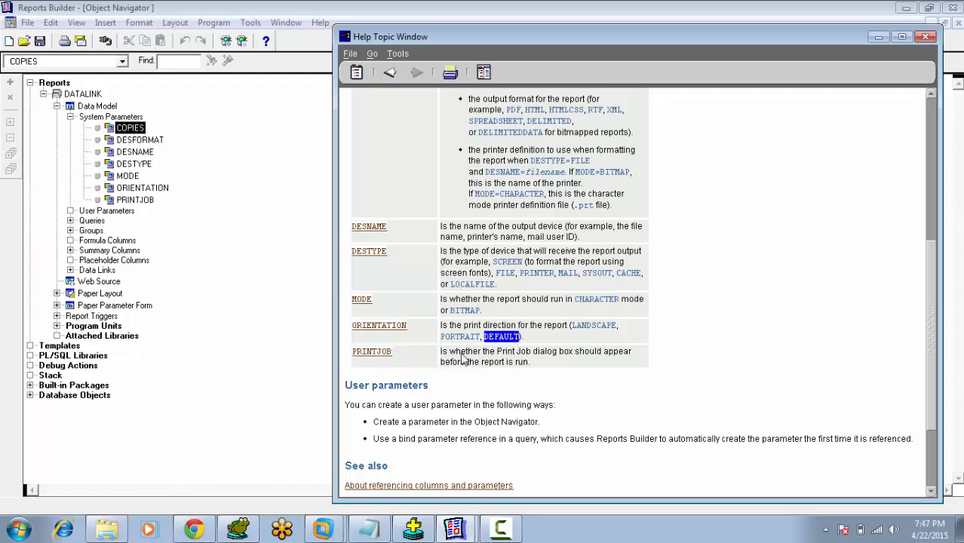
# Step: Read the help description of the PRINTJOB parameter and view the report's Print dialog, closing it without printing
pyautogui.moveTo(498, 356); pyautogui.dragTo(457, 375)
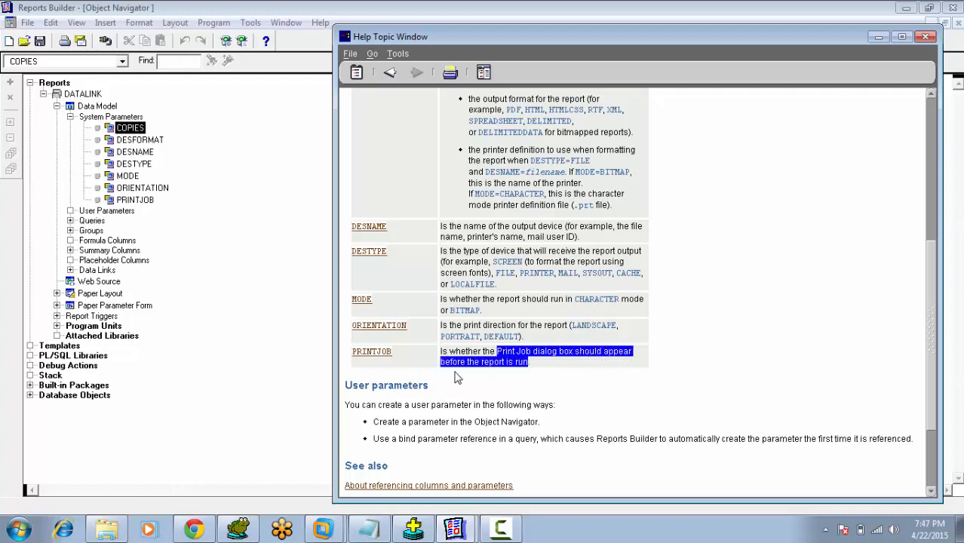
pyautogui.click(487, 367)
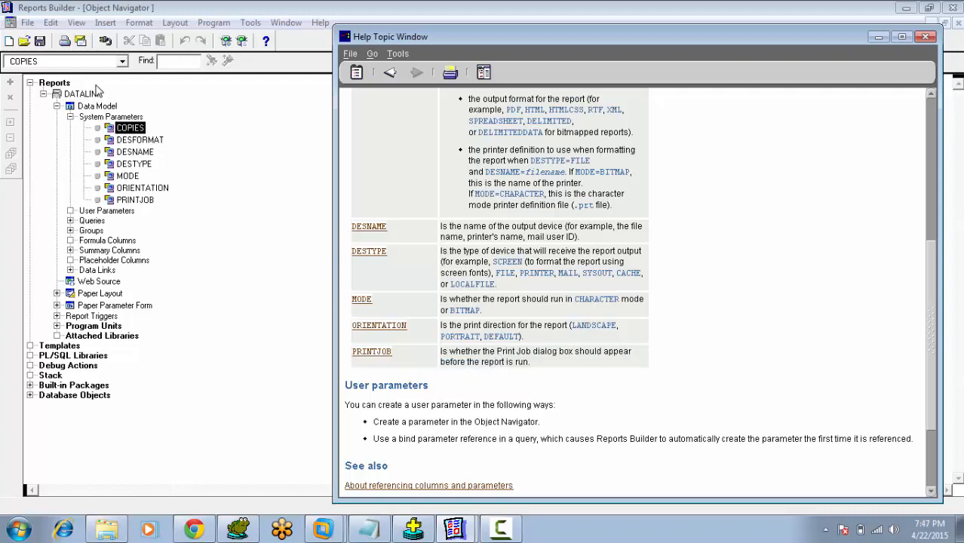
pyautogui.click(28, 23)
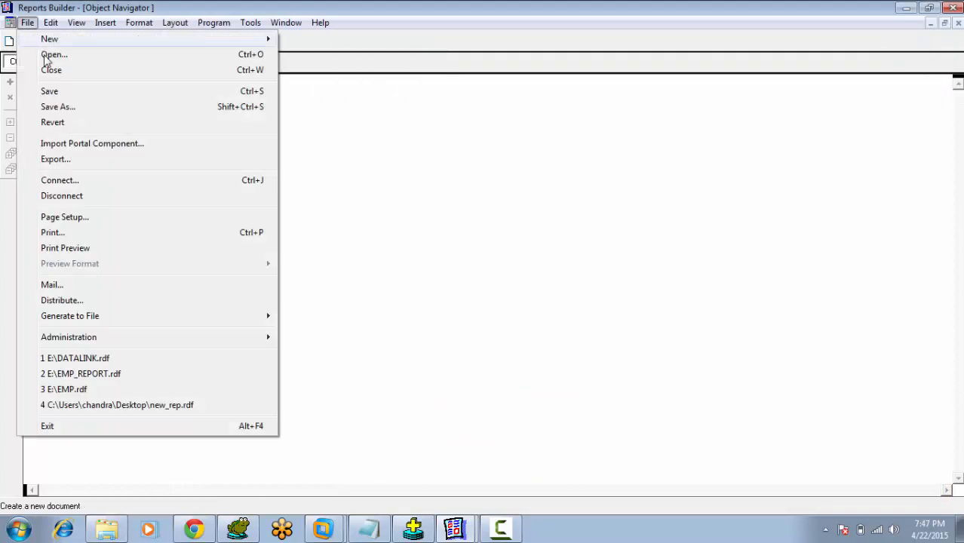
pyautogui.click(76, 234)
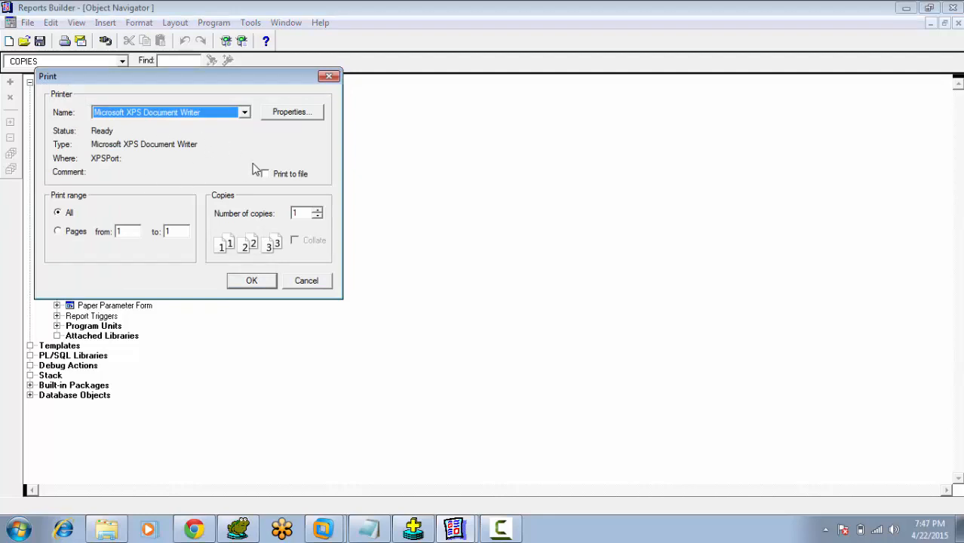
pyautogui.click(295, 286)
# Step: Return to the parameters help topic, inspect the PRINTJOB system parameter's initial value in its properties, and close them
pyautogui.click(454, 528)
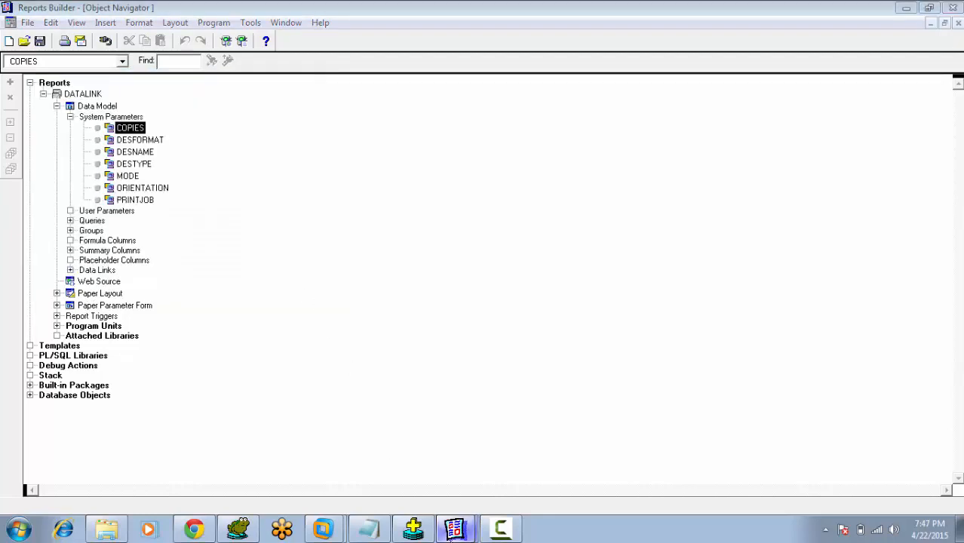
pyautogui.click(423, 496)
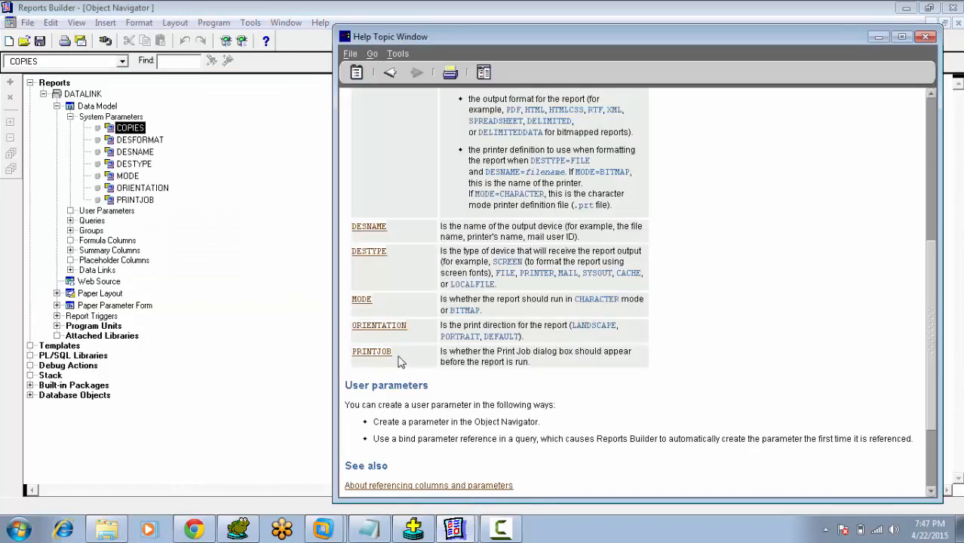
pyautogui.click(110, 200)
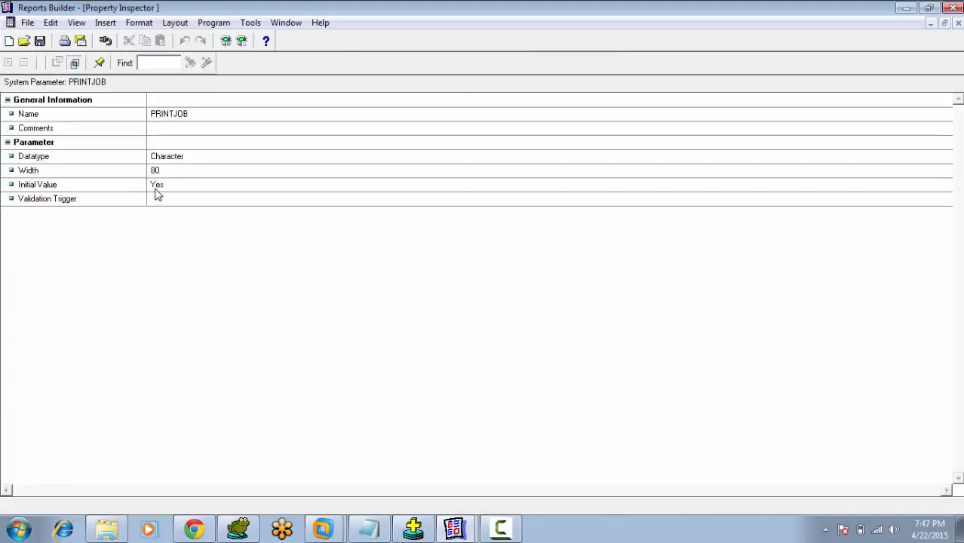
pyautogui.click(155, 188)
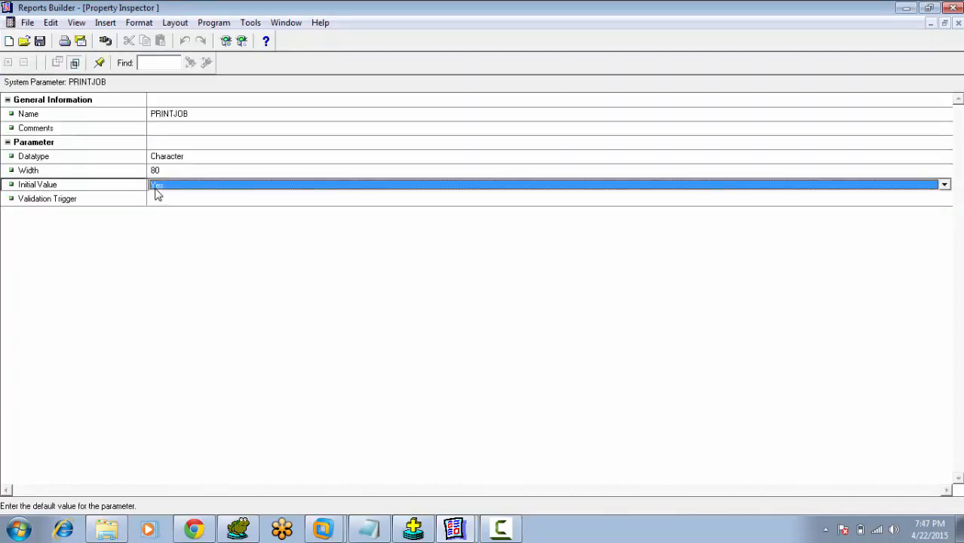
pyautogui.click(958, 22)
# Step: Review the list of system parameters in the help topic once more and close the help window
pyautogui.moveTo(455, 528)
pyautogui.click(423, 498)
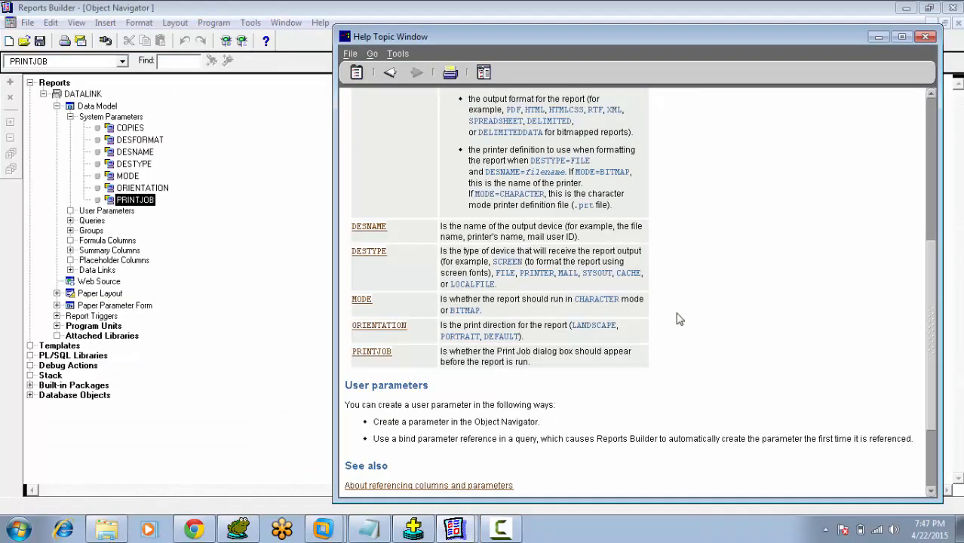
pyautogui.scroll(3, 677, 319)
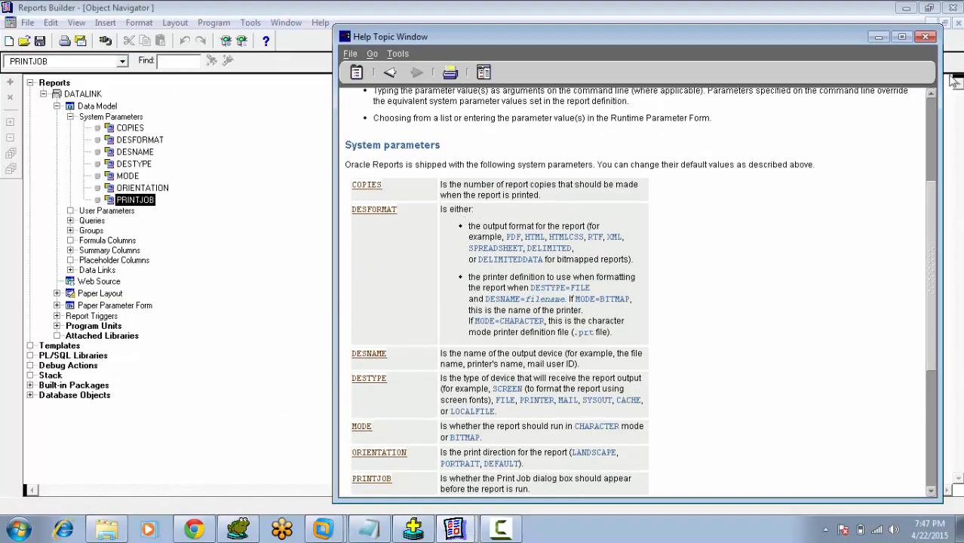
pyautogui.click(925, 37)
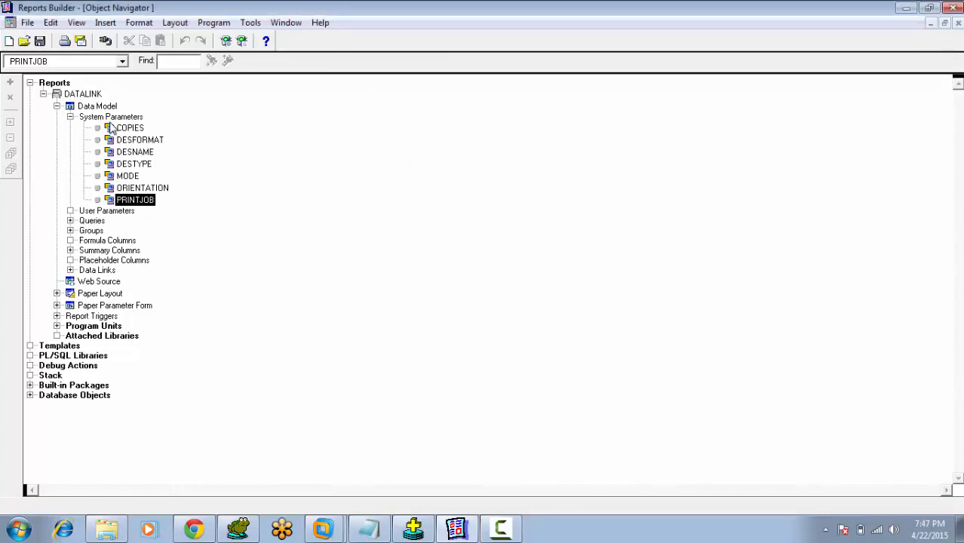
# Step: Collapse the System Parameters node in the DATALINK data model and select the User Parameters node
pyautogui.press('Left')
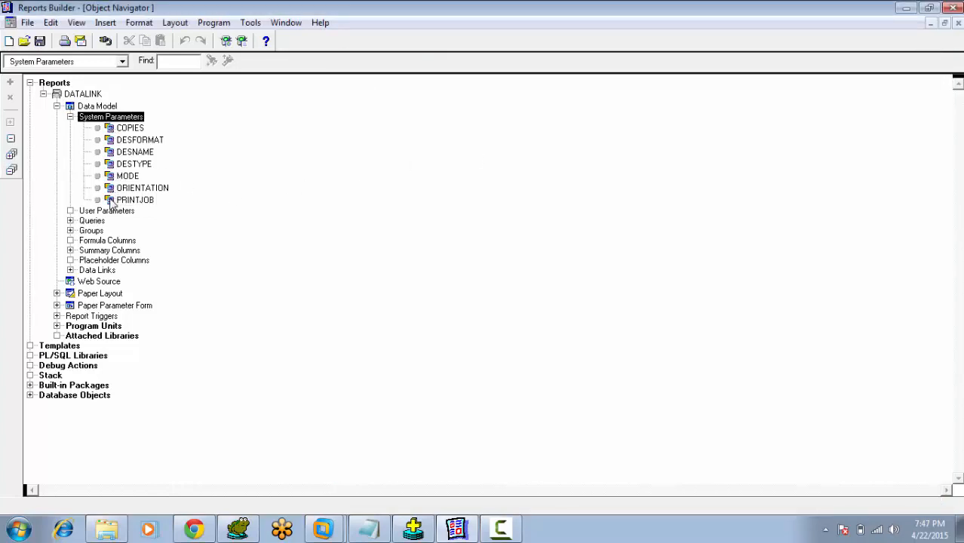
pyautogui.click(71, 117)
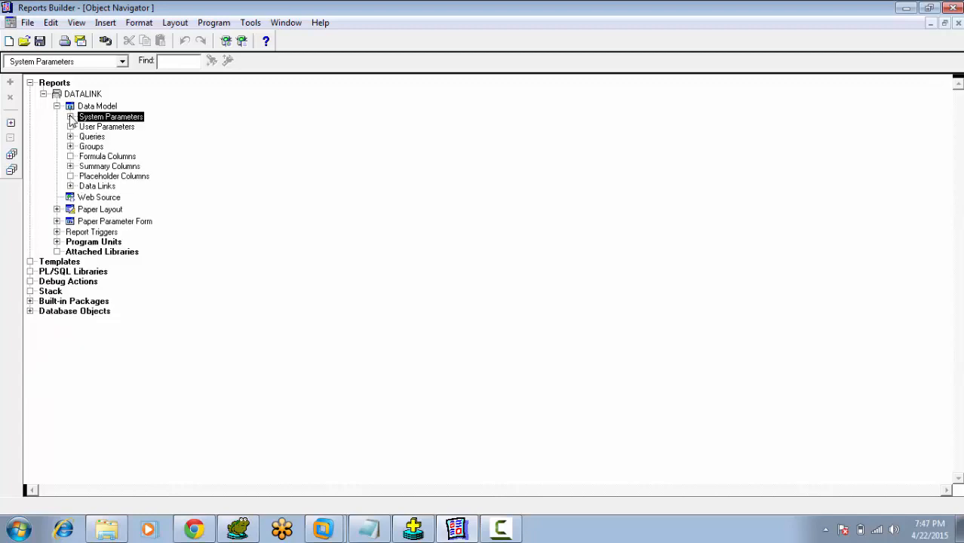
pyautogui.click(128, 130)
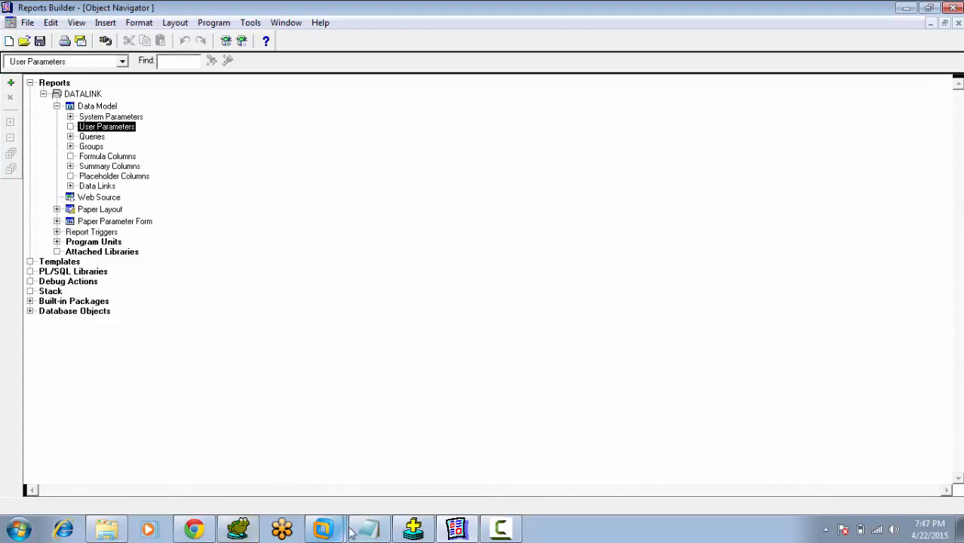
# Step: Switch to Toad for Oracle and add a new SQL-style tab to the editor
pyautogui.click(240, 528)
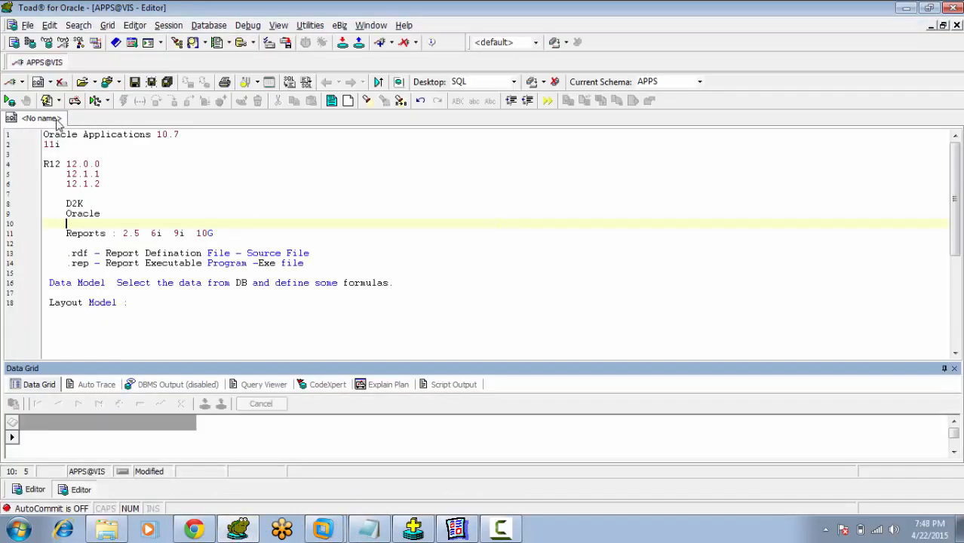
pyautogui.rightClick(57, 118)
pyautogui.moveTo(98, 146)
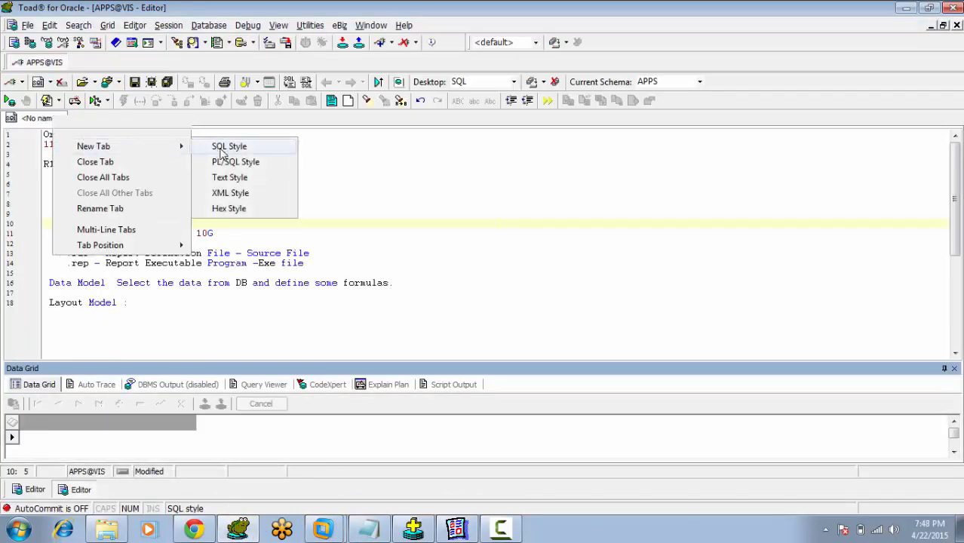
pyautogui.click(222, 146)
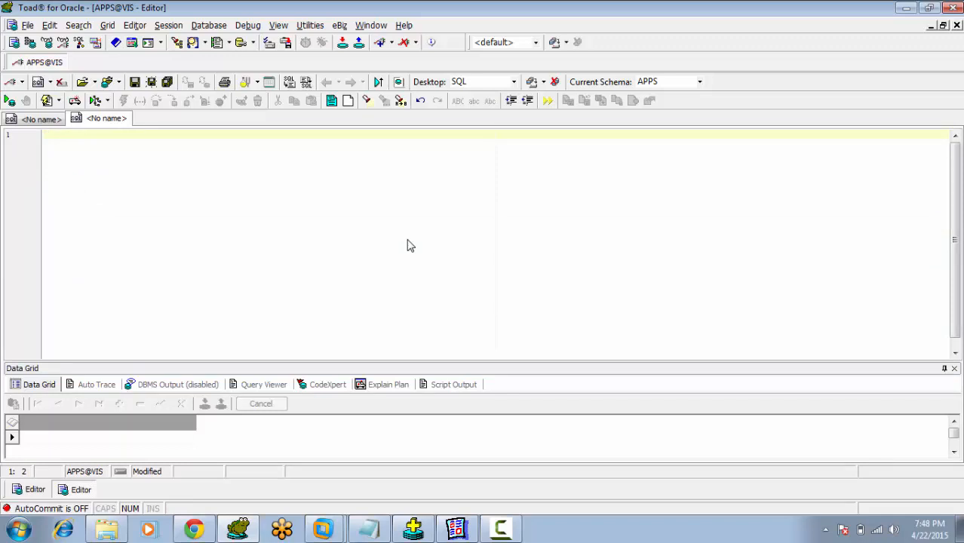
# Step: Write the side-by-side headings "Bind" and "Lexical" and underline each with a row of equals signs
pyautogui.write('Bind                                                            Lex')
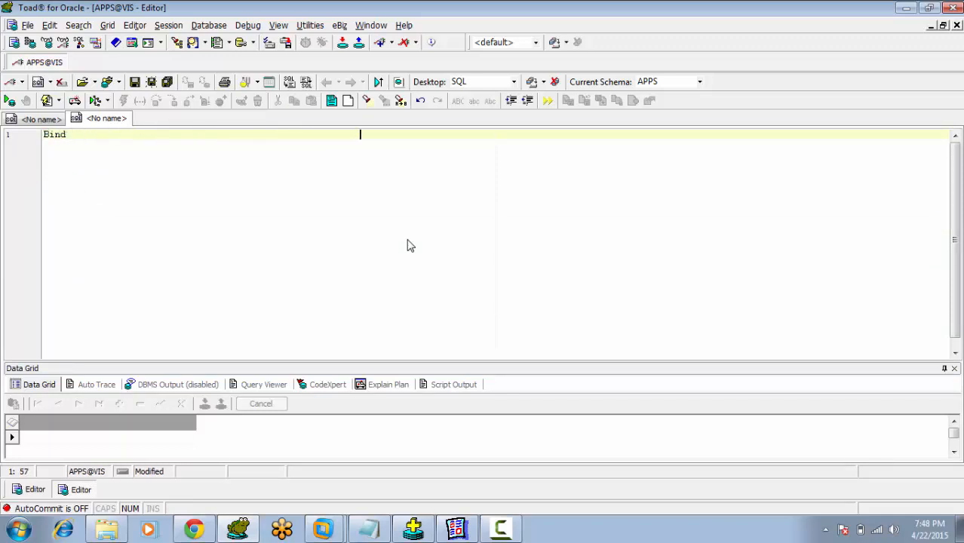
pyautogui.write('ica')
pyautogui.write('l')
pyautogui.press('Return')
pyautogui.press('Return')
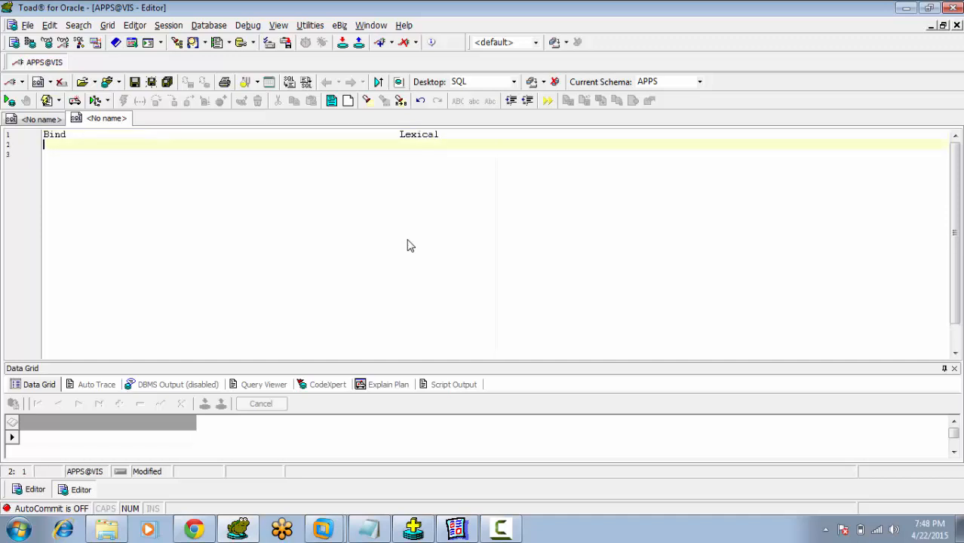
pyautogui.write('========')
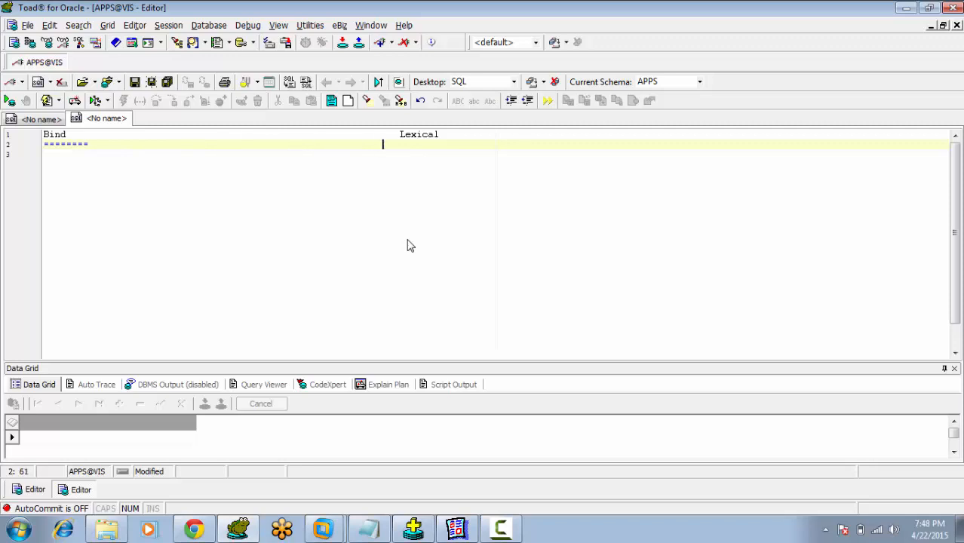
pyautogui.write('                                                         =============')
pyautogui.press('Return')
pyautogui.press('Return')
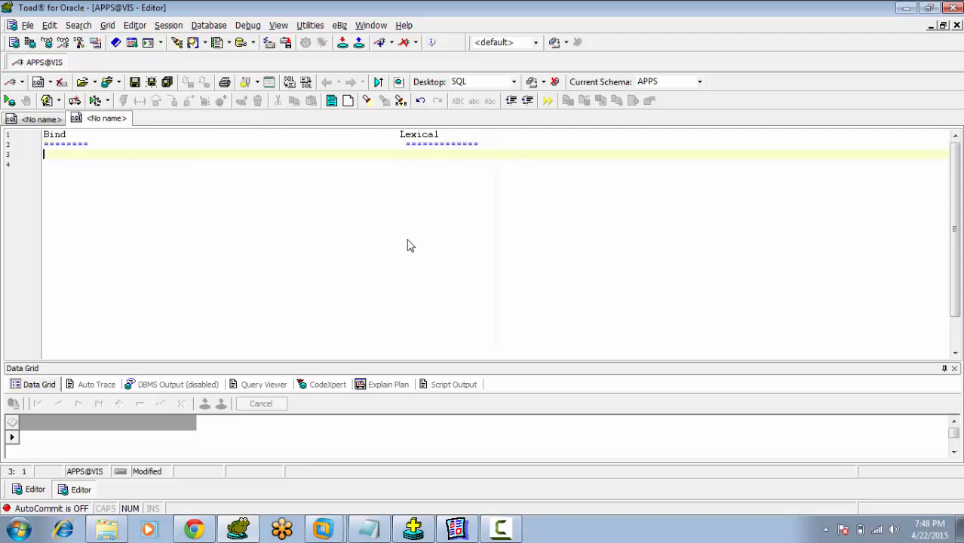
# Step: Add the note "1)To pass the values to the query" under the Bind heading, followed by blank lines
pyautogui.write('1)To')
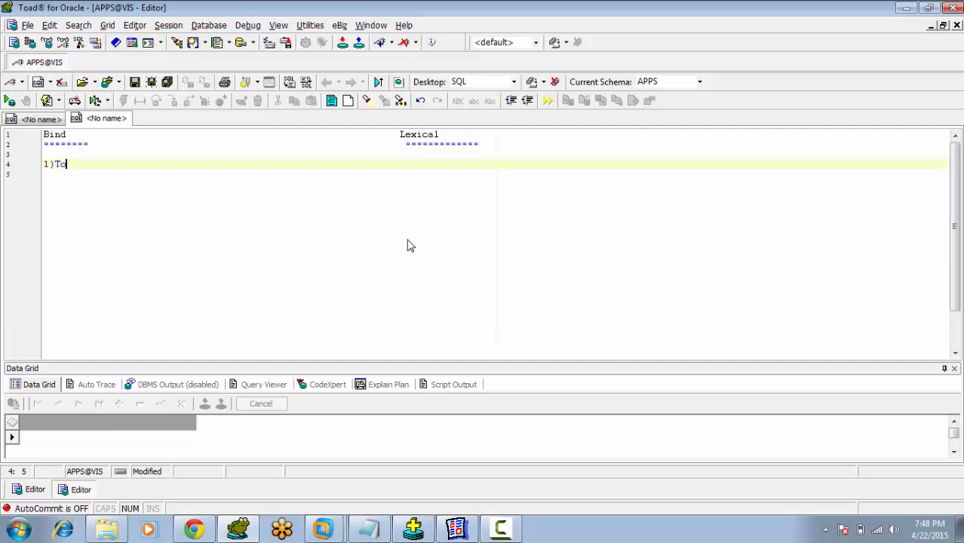
pyautogui.write(' apss')
pyautogui.press('BackSpace')
pyautogui.press('BackSpace')
pyautogui.press('BackSpace')
pyautogui.write('pass t')
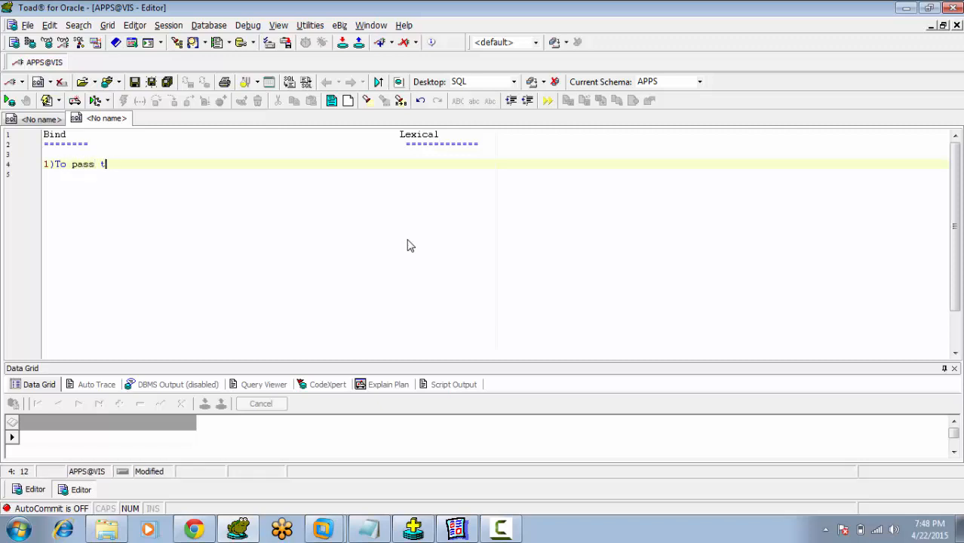
pyautogui.write('he values to the ')
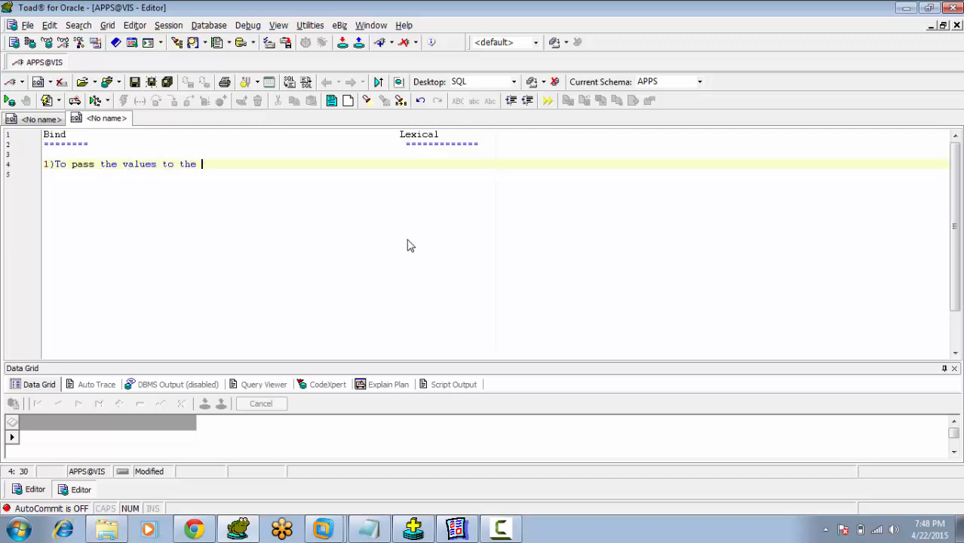
pyautogui.write('query')
pyautogui.press('Return')
pyautogui.press('Return')
pyautogui.press('Return')
# Step: Write the example query "SELECT * FROM EMP WHERE DEPTNO = 10;" on two lines beneath the Bind note
pyautogui.press('capslock')
pyautogui.write('SE')
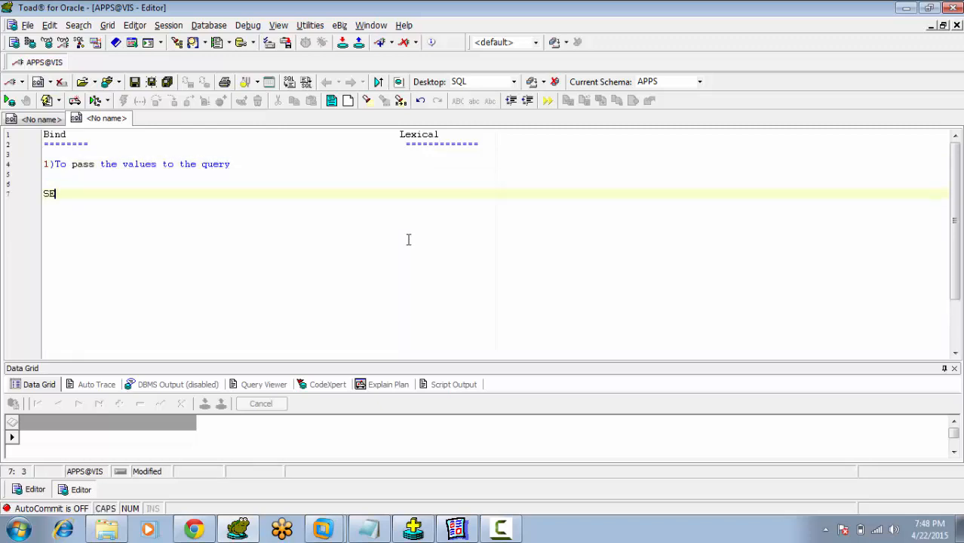
pyautogui.write('LECT * FRO')
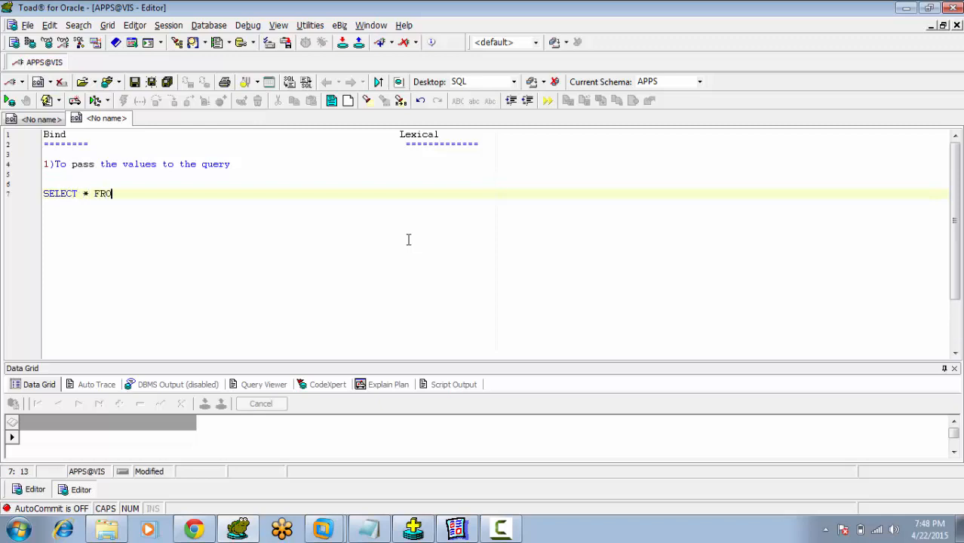
pyautogui.write('M EMP')
pyautogui.press('Return')
pyautogui.write('W')
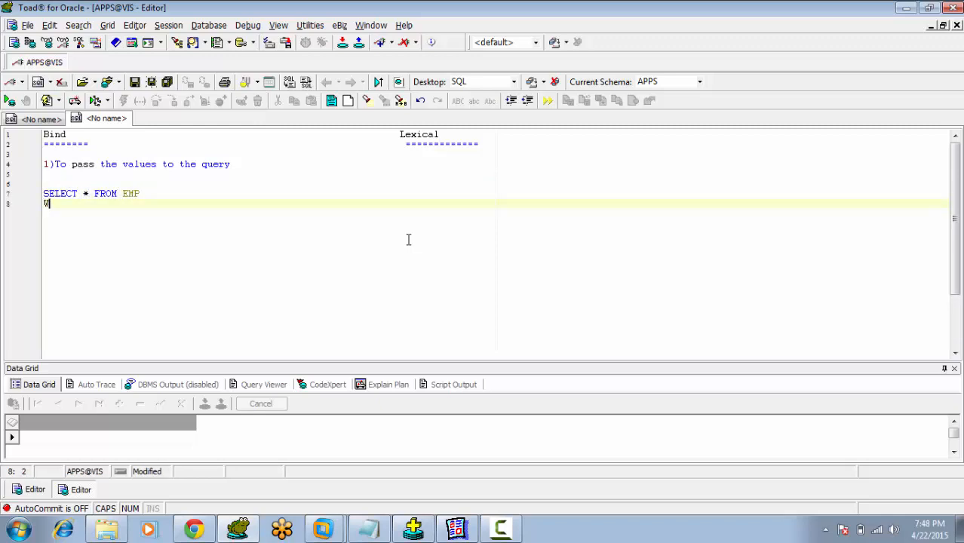
pyautogui.write('HERE  DEPTMO')
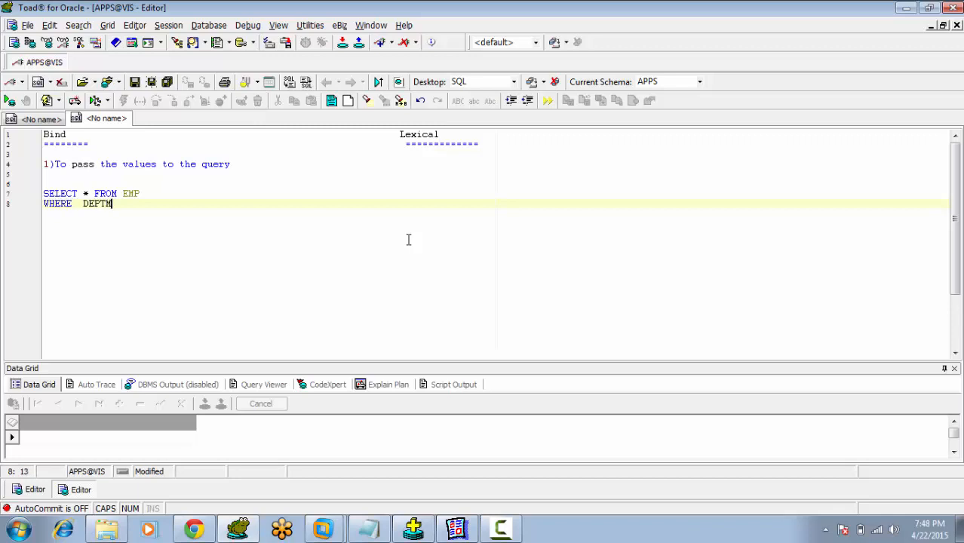
pyautogui.press('BackSpace')
pyautogui.press('BackSpace')
pyautogui.press('BackSpace')
pyautogui.write('NO = 10;')
pyautogui.press('Return')
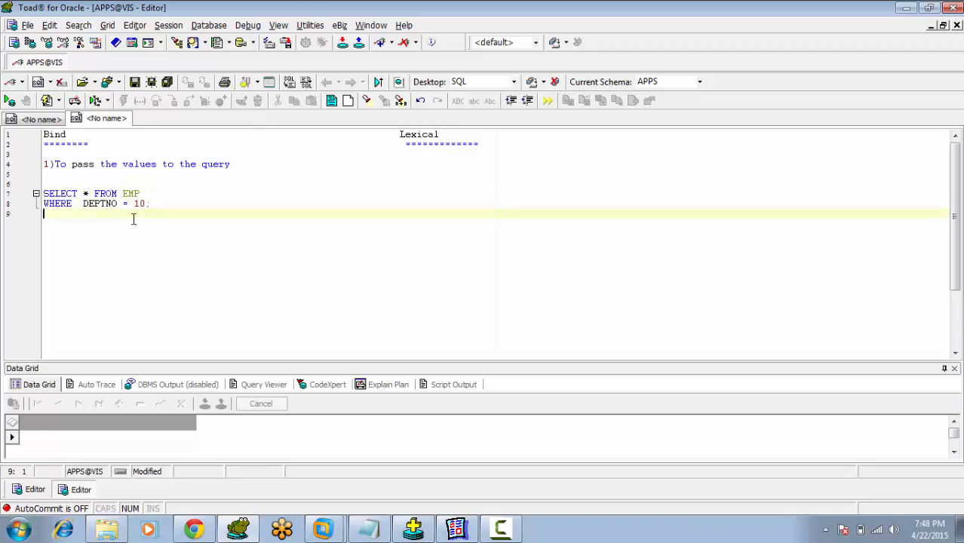
# Step: Highlight the value 10 and the Bind note, and add "1)To replace the string in the query" under the Lexical heading
pyautogui.moveTo(133, 203); pyautogui.dragTo(148, 206)
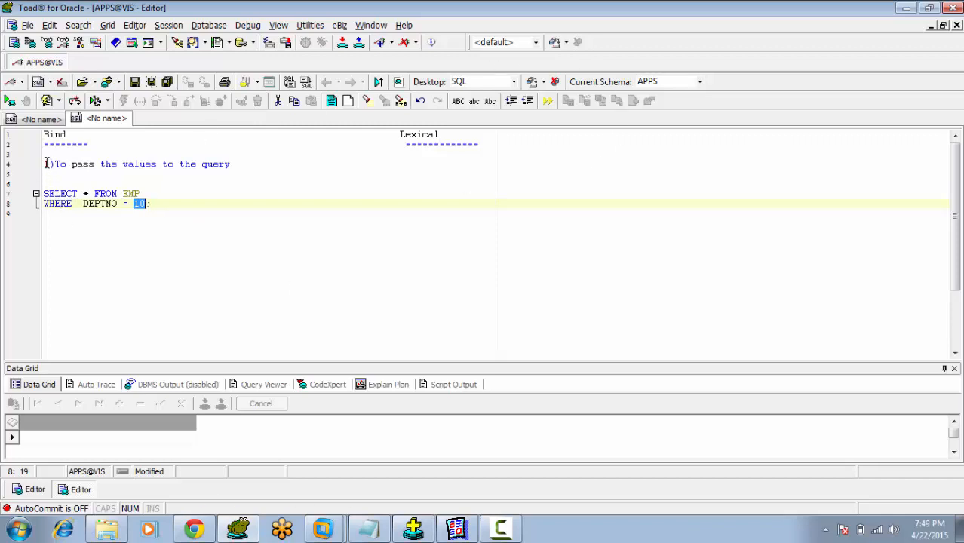
pyautogui.moveTo(45, 164); pyautogui.dragTo(419, 166)
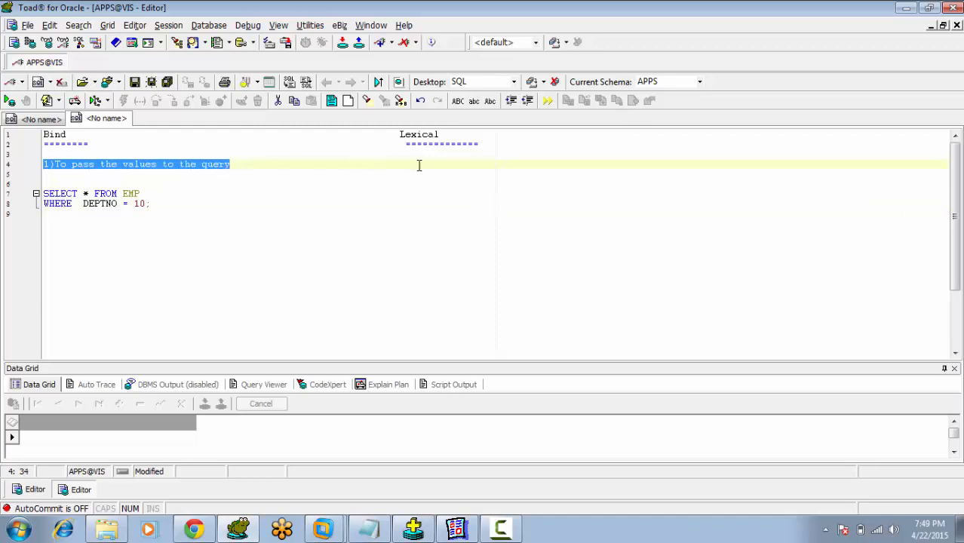
pyautogui.click(415, 160)
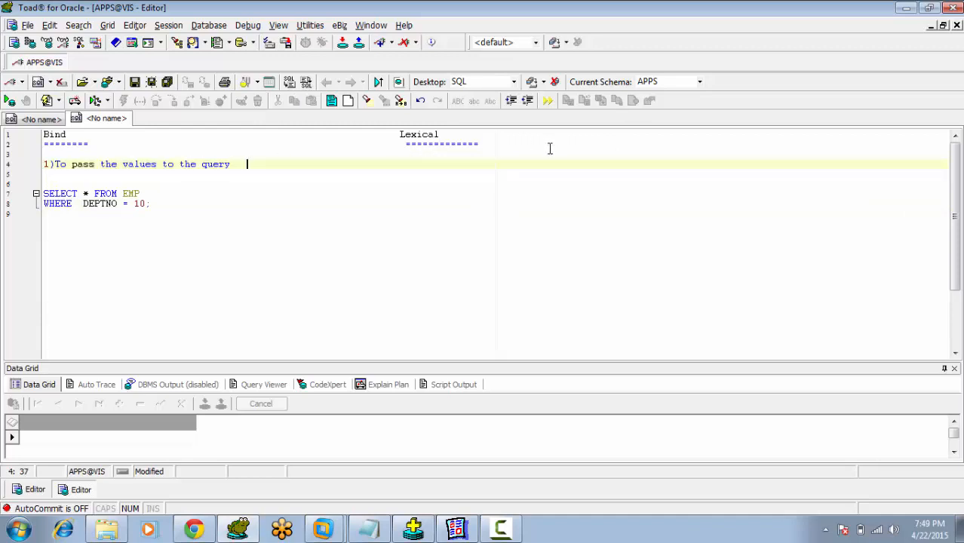
pyautogui.write('1)To replace the st')
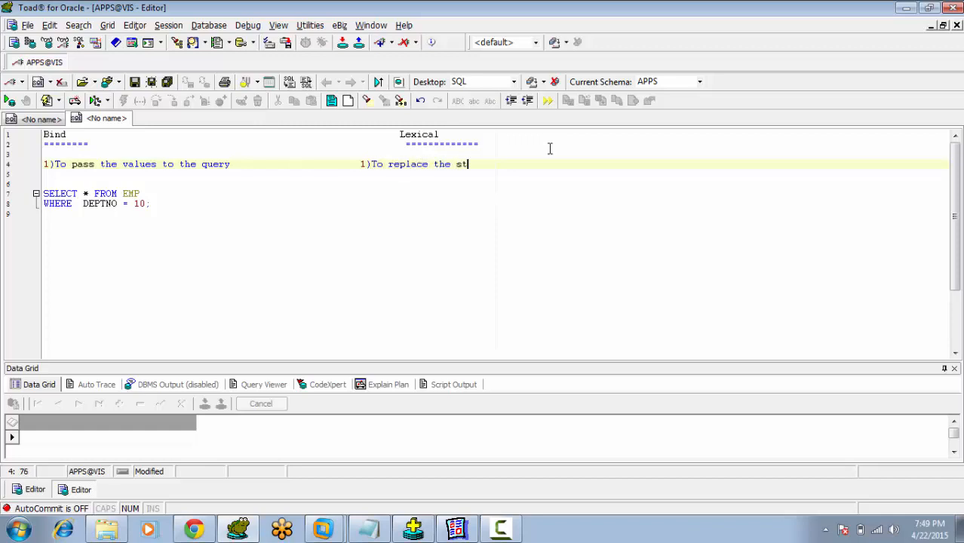
pyautogui.write('ring in the query')
# Step: Write the example query "select * from emp WHERE DEPTNO = :X" on two lines beneath the Lexical note
pyautogui.click(445, 193)
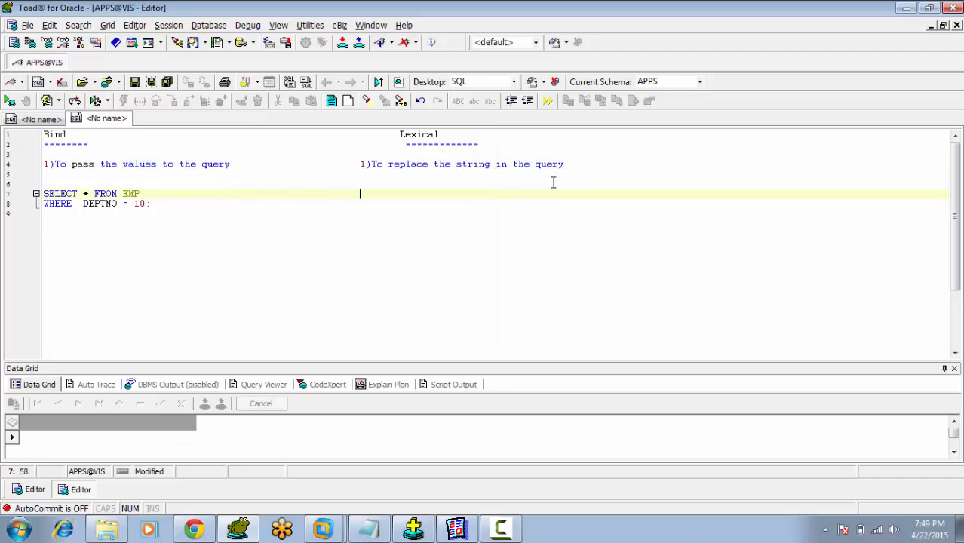
pyautogui.write('select * from  emp')
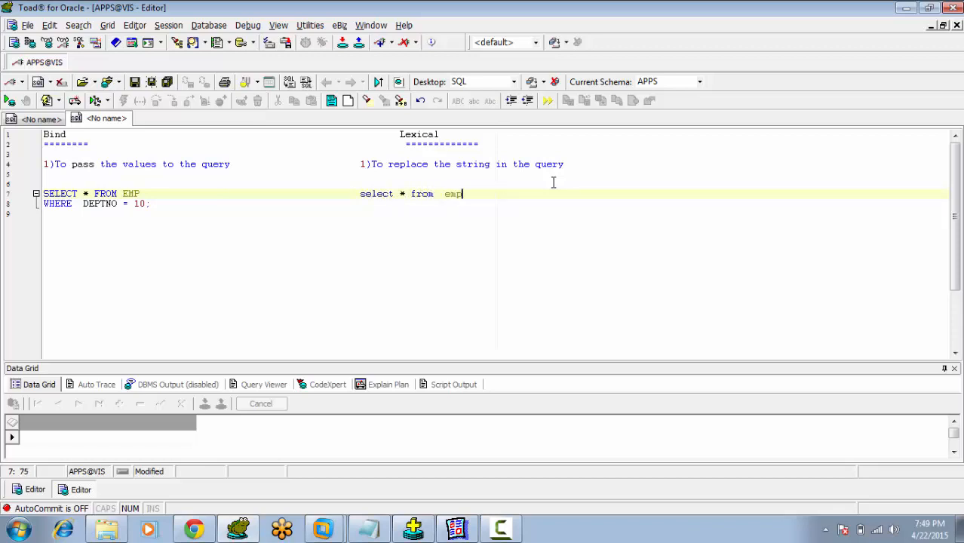
pyautogui.press('Down')
pyautogui.press('Tab')
pyautogui.press('Tab')
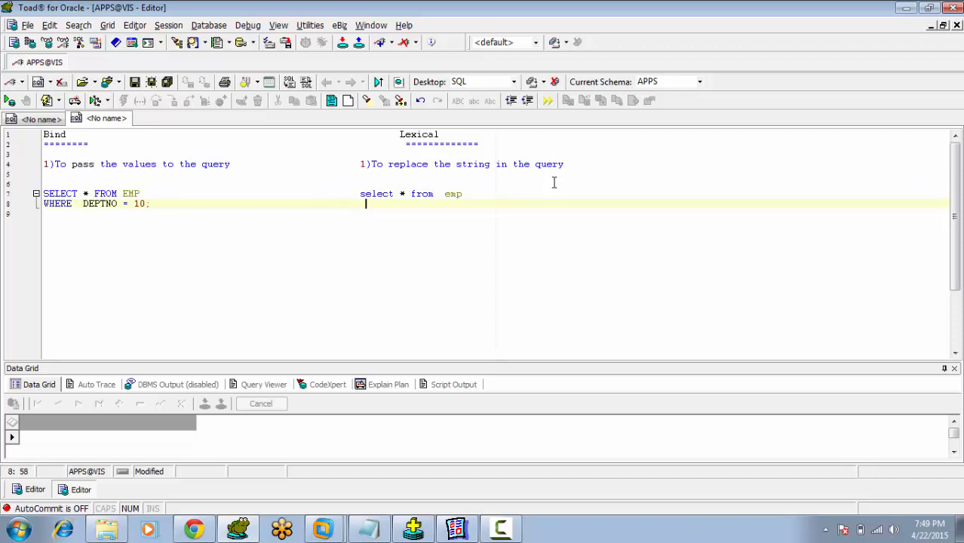
pyautogui.press('capslock')
pyautogui.write('WHERE DEPTNO = :')
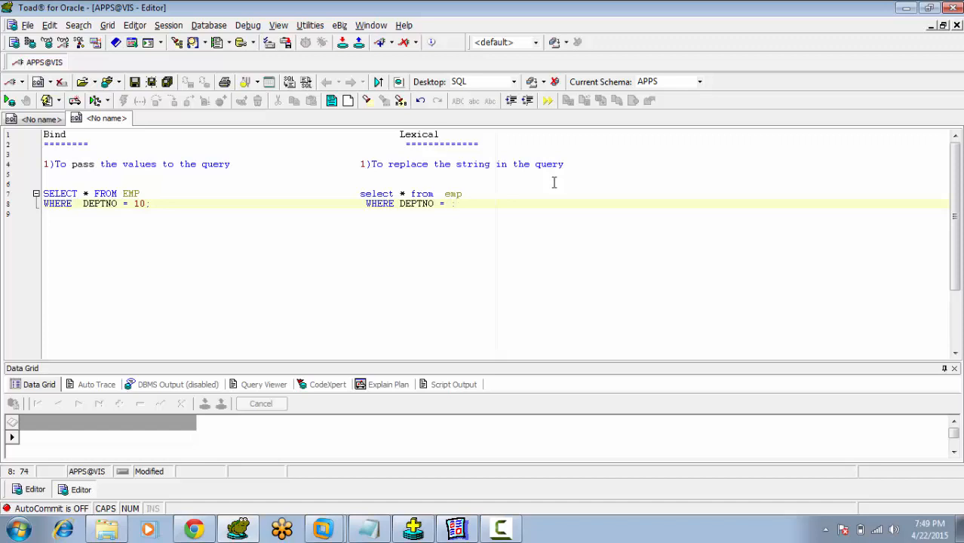
pyautogui.write('X')
# Step: Enclose the Lexical example's WHERE clause in single quotes, and highlight it and the value 10 in the Bind query for comparison
pyautogui.click(366, 203)
pyautogui.write("'")
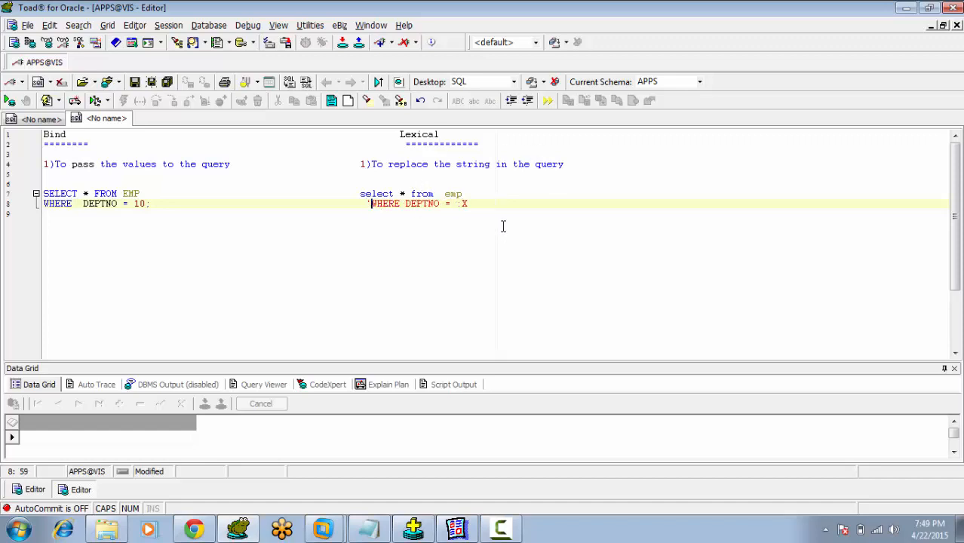
pyautogui.click(477, 203)
pyautogui.write("'")
pyautogui.moveTo(366, 203); pyautogui.dragTo(473, 205)
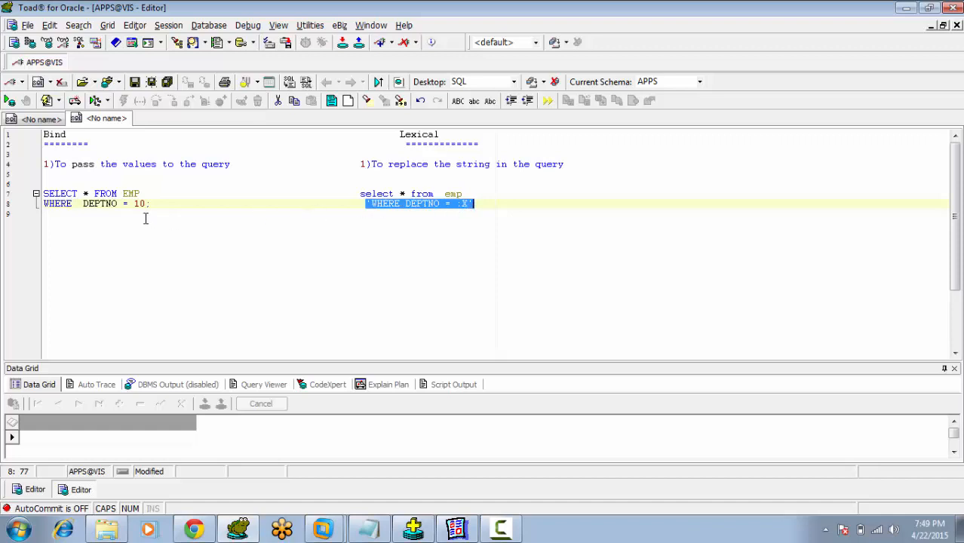
pyautogui.moveTo(134, 204); pyautogui.dragTo(149, 204)
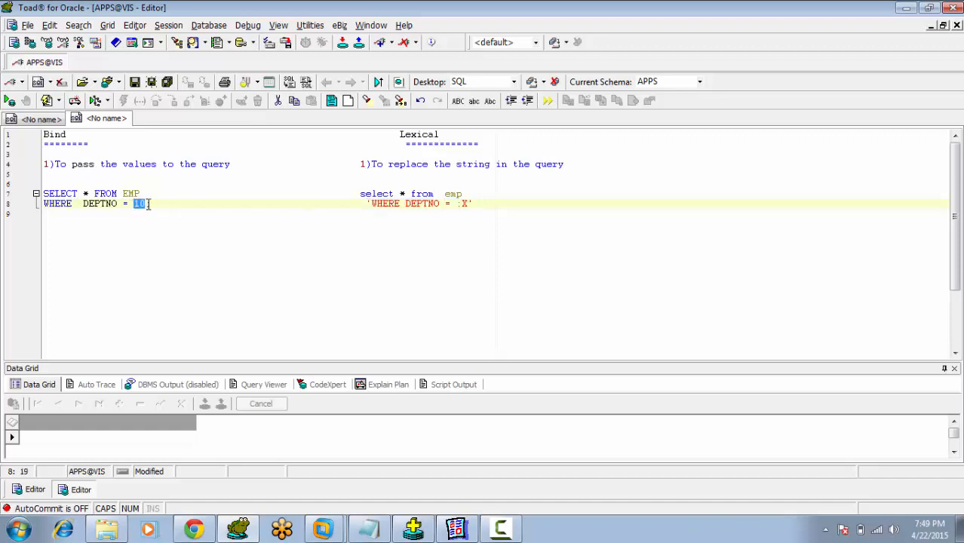
# Step: Begin a new note numbered "1)" on the Bind side, leaving a blank line below the example queries
pyautogui.click(504, 195)
pyautogui.click(513, 200)
pyautogui.press('Return')
pyautogui.press('Return')
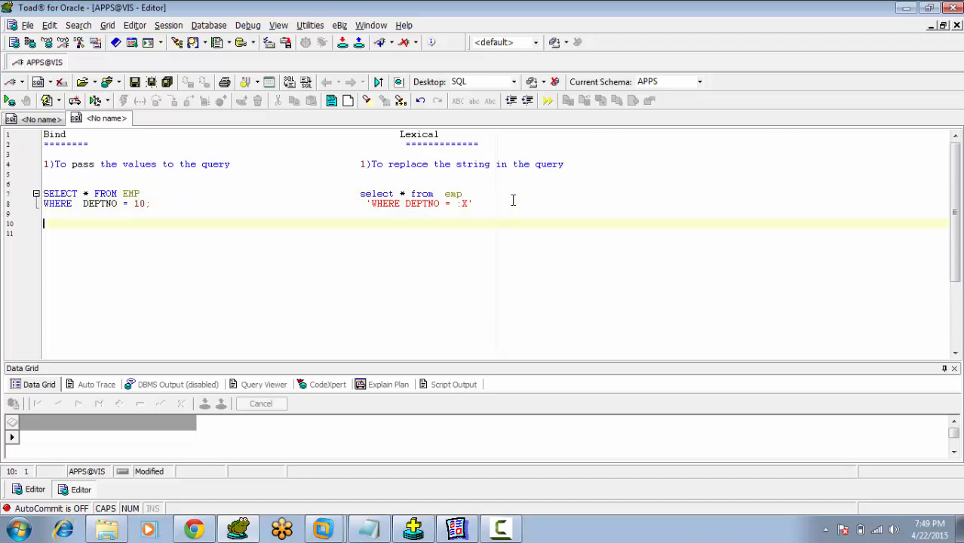
pyautogui.write('1')
pyautogui.press('capslock')
pyautogui.write('0')
pyautogui.write('Only Num')
pyautogui.write('bers')
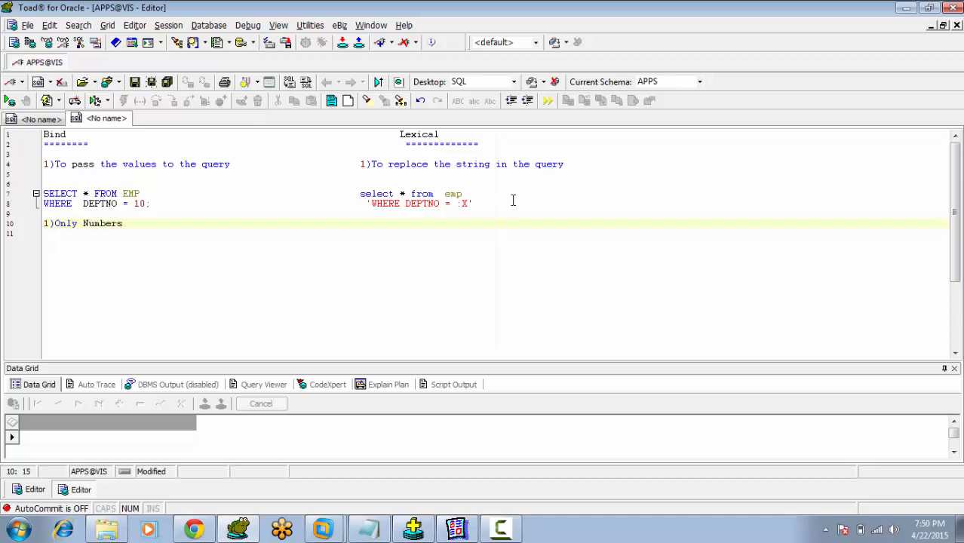
pyautogui.press('Tab')
pyautogui.press('Tab')
pyautogui.press('BackSpace')
pyautogui.press('BackSpace')
pyautogui.press('BackSpace')
pyautogui.press('BackSpace')
pyautogui.press('BackSpace')
pyautogui.press('BackSpace')
pyautogui.press('BackSpace')
pyautogui.press('BackSpace')
pyautogui.press('BackSpace')
pyautogui.press('BackSpace')
pyautogui.press('BackSpace')
pyautogui.press('BackSpace')
pyautogui.press('BackSpace')
pyautogui.press('BackSpace')
pyautogui.press('BackSpace')
pyautogui.press('BackSpace')
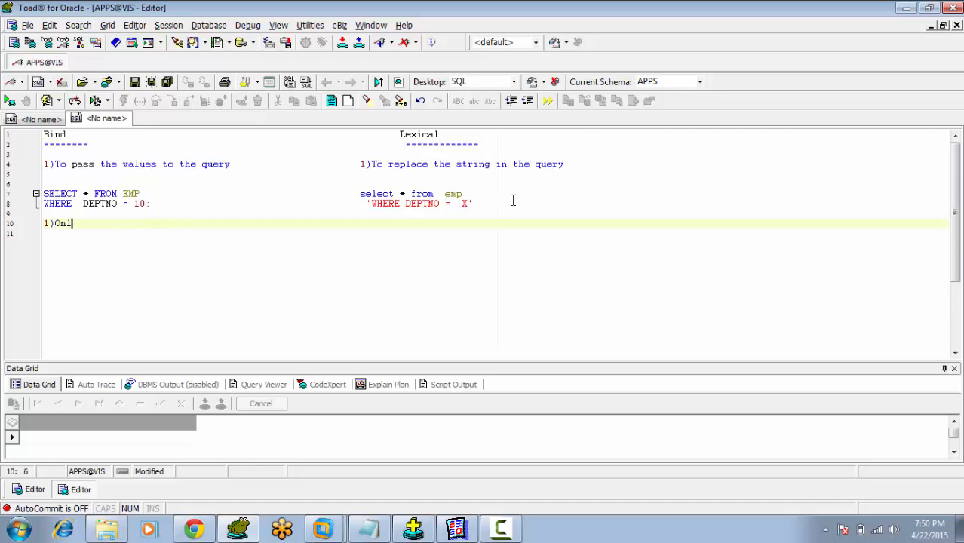
pyautogui.press('BackSpace')
pyautogui.press('BackSpace')
pyautogui.press('BackSpace')
# Step: Complete the new Bind note as "Any datatype" and add "2)Only Char datatype" beside it under Lexical, followed by blank lines
pyautogui.write('Any data')
pyautogui.click(513, 200)
pyautogui.write('t')
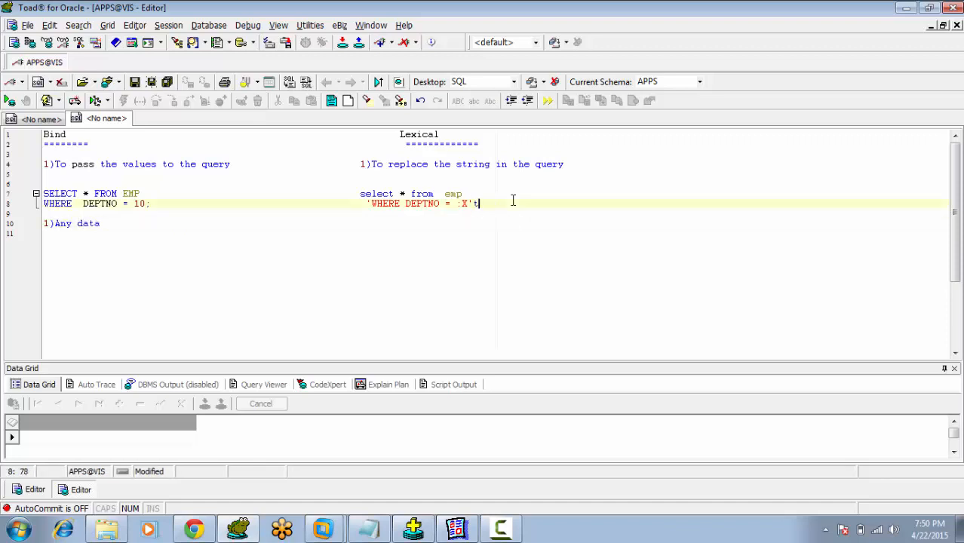
pyautogui.write('ype')
pyautogui.press('BackSpace')
pyautogui.press('BackSpace')
pyautogui.click(171, 229)
pyautogui.click(157, 226)
pyautogui.write('t')
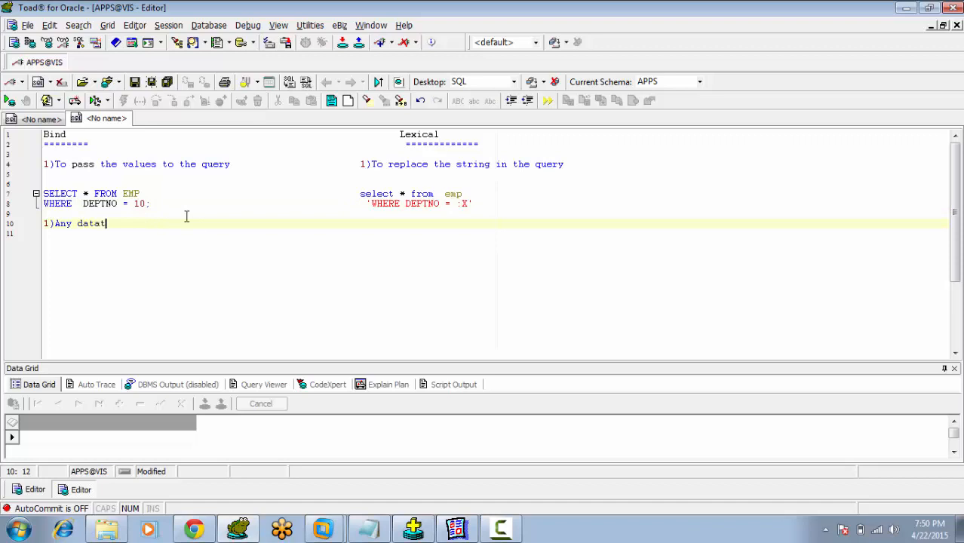
pyautogui.write('ype                                          2)Only Char dataty')
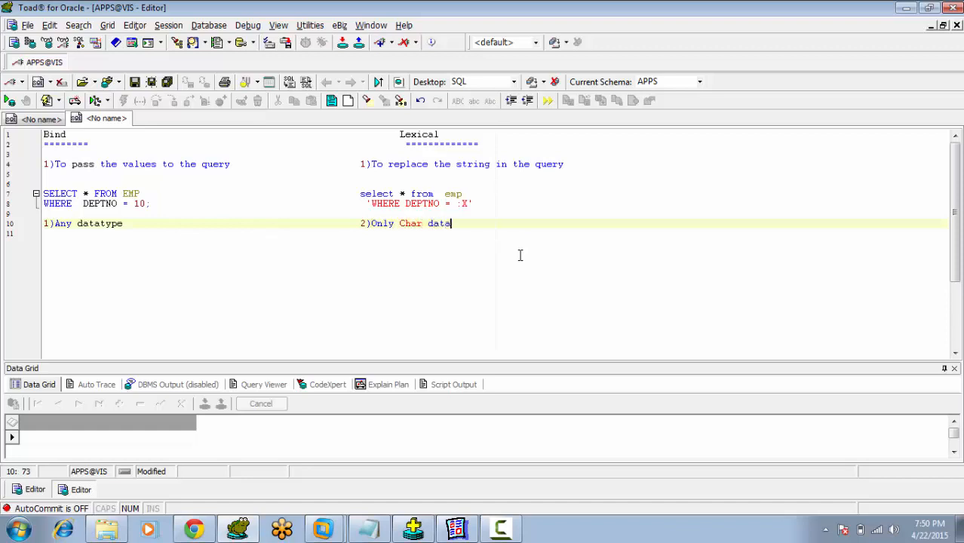
pyautogui.write('pe')
pyautogui.press('Return')
pyautogui.press('Return')
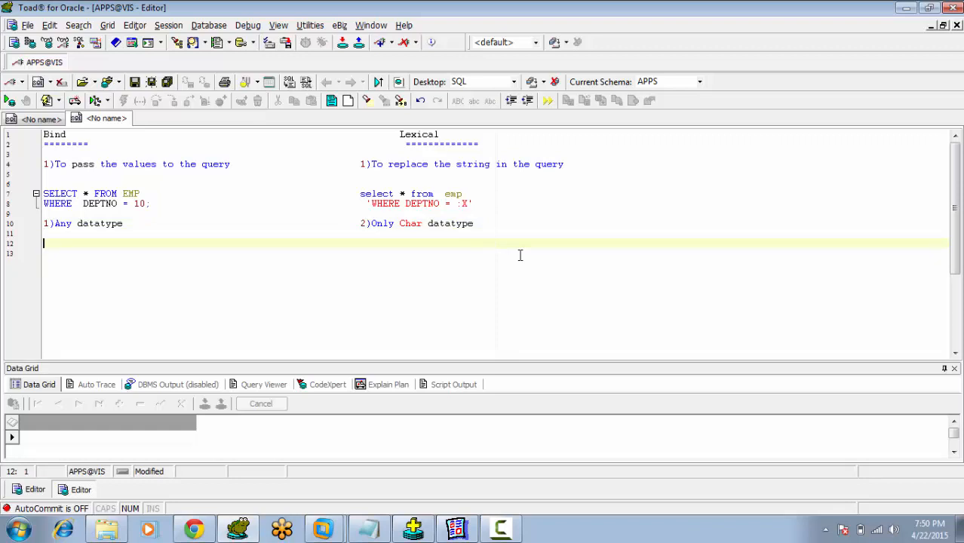
# Step: Insert "(Syntax)" after the word "string" in the first Lexical note
pyautogui.moveTo(456, 164); pyautogui.dragTo(491, 164)
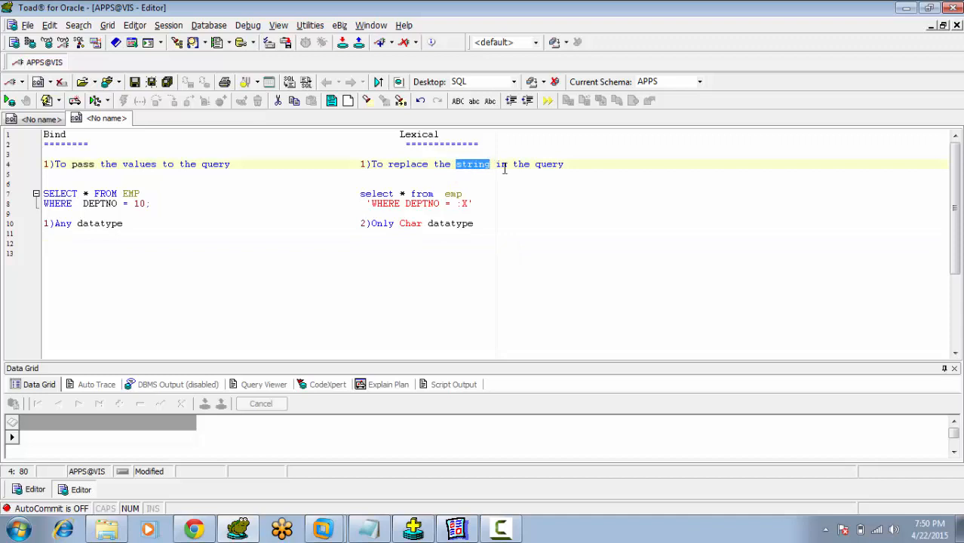
pyautogui.click(495, 164)
pyautogui.write('(Sy')
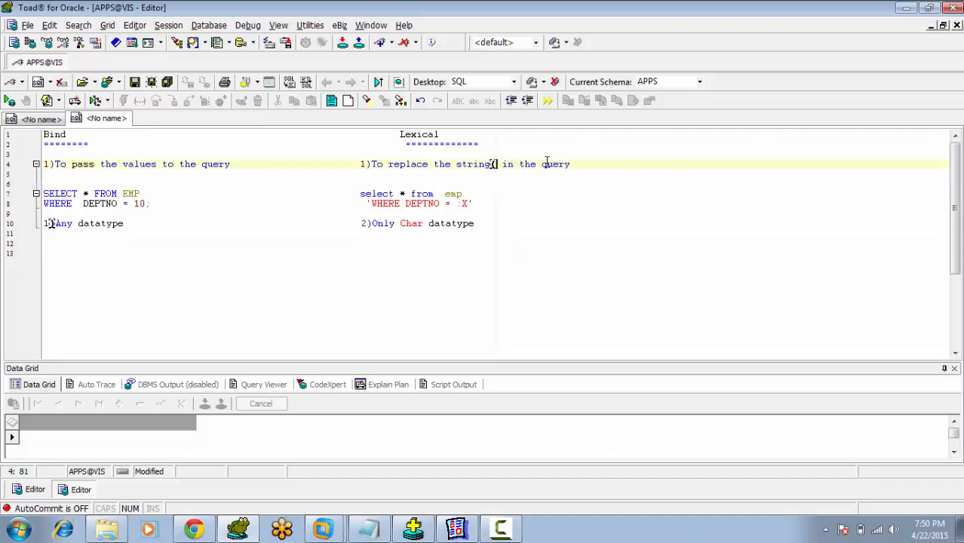
pyautogui.write('ntax')
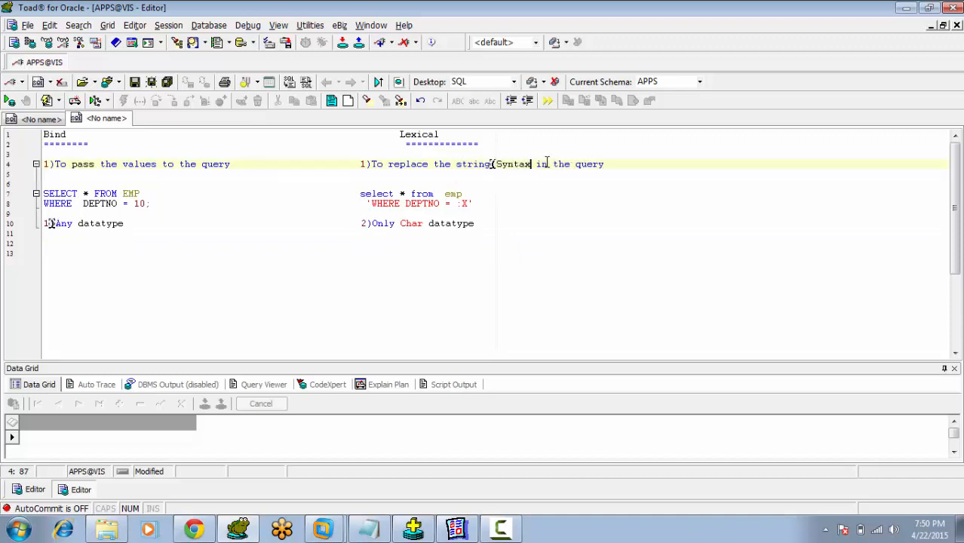
pyautogui.write(')')
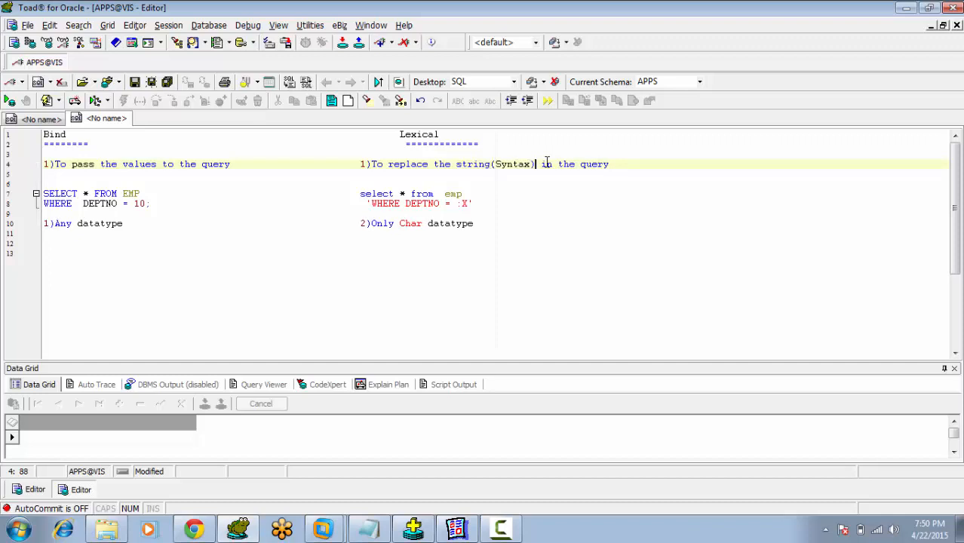
# Step: Add the note "3)Where clause only" on the Bind side below the datatype notes
pyautogui.click(496, 224)
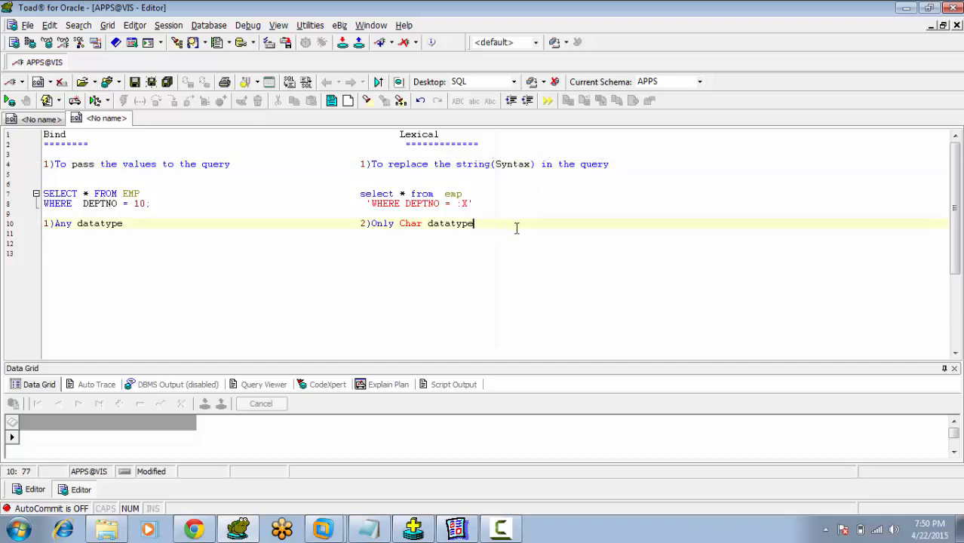
pyautogui.press('Return')
pyautogui.press('Return')
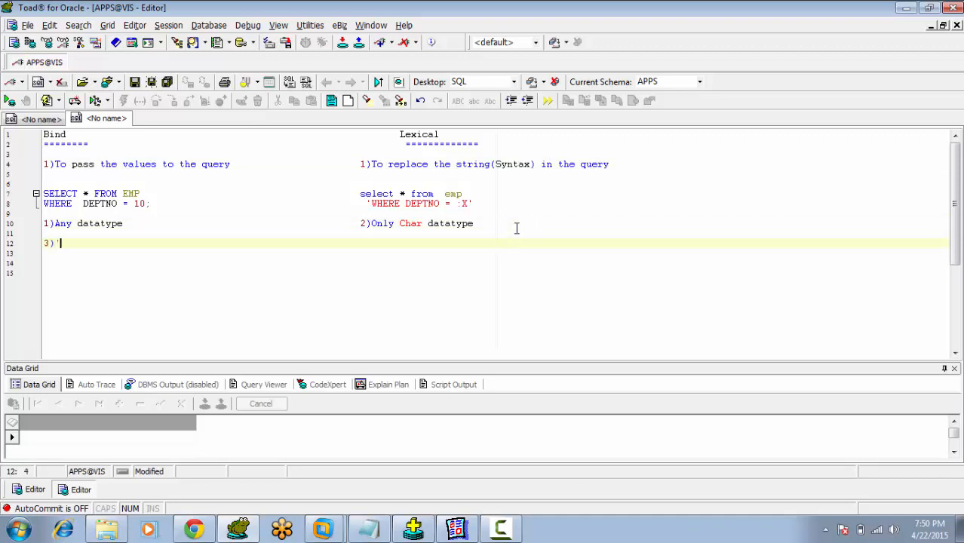
pyautogui.write('3)An')
pyautogui.press('BackSpace')
pyautogui.press('BackSpace')
pyautogui.write('Where clause ')
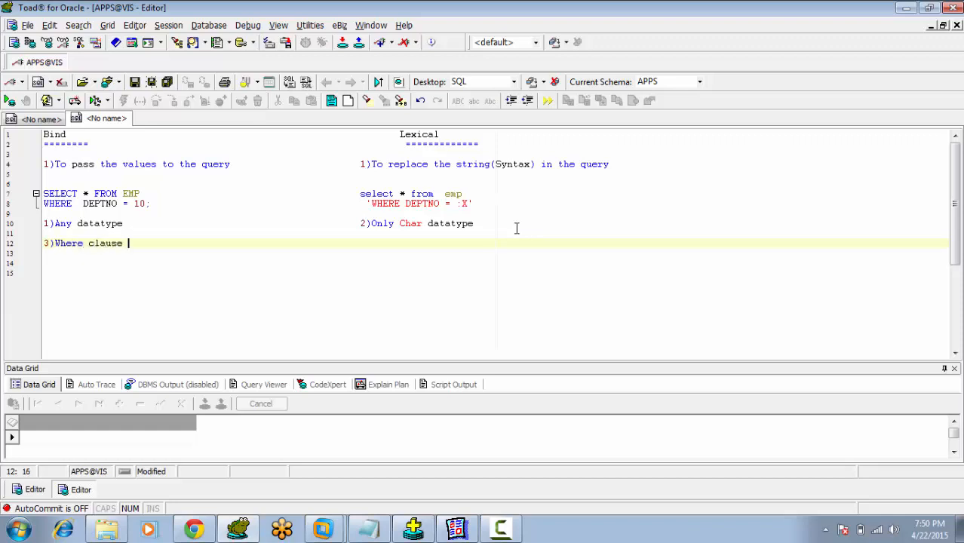
pyautogui.write('only')
# Step: Add the matching note "3)Any Clause" on the Lexical side of the same line
pyautogui.write('20Any Clause')
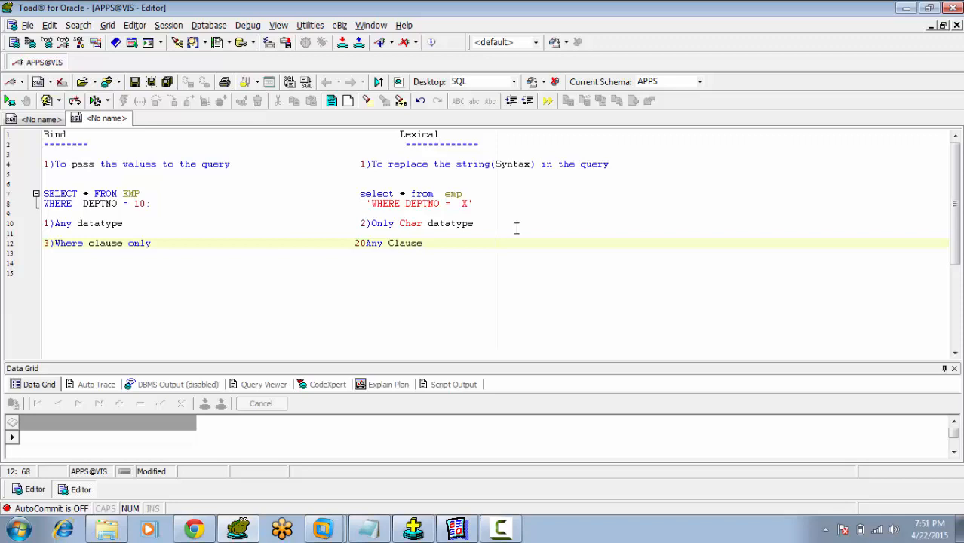
pyautogui.moveTo(366, 243); pyautogui.dragTo(345, 242)
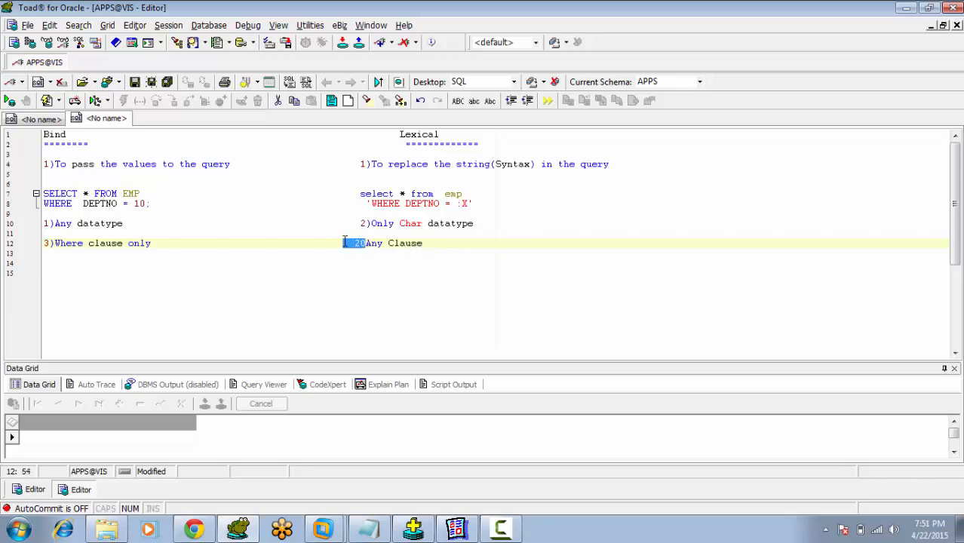
pyautogui.press('BackSpace')
pyautogui.write('3)')
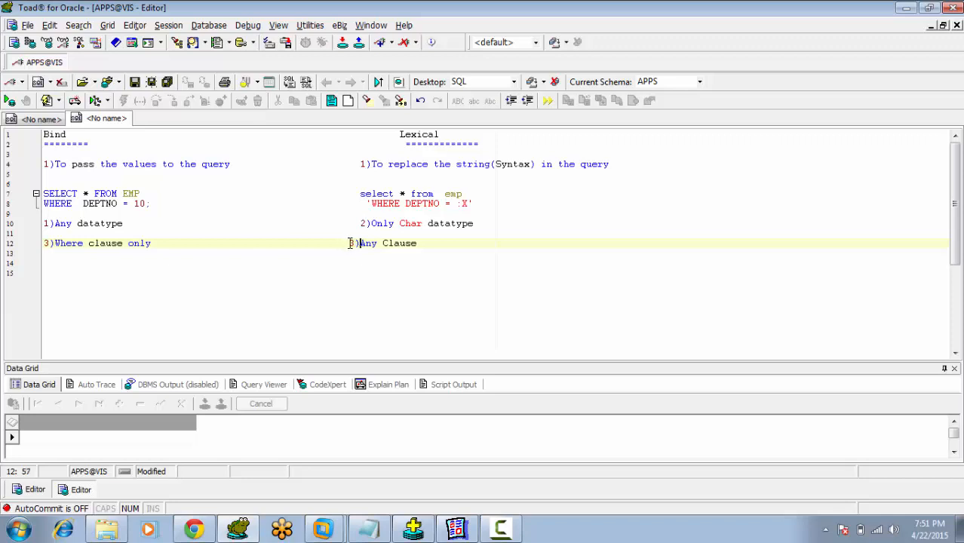
# Step: Add the prefix notes "4)':'" under Bind and "4)'&'" under Lexical, followed by blank lines
pyautogui.press('Return')
pyautogui.press('Return')
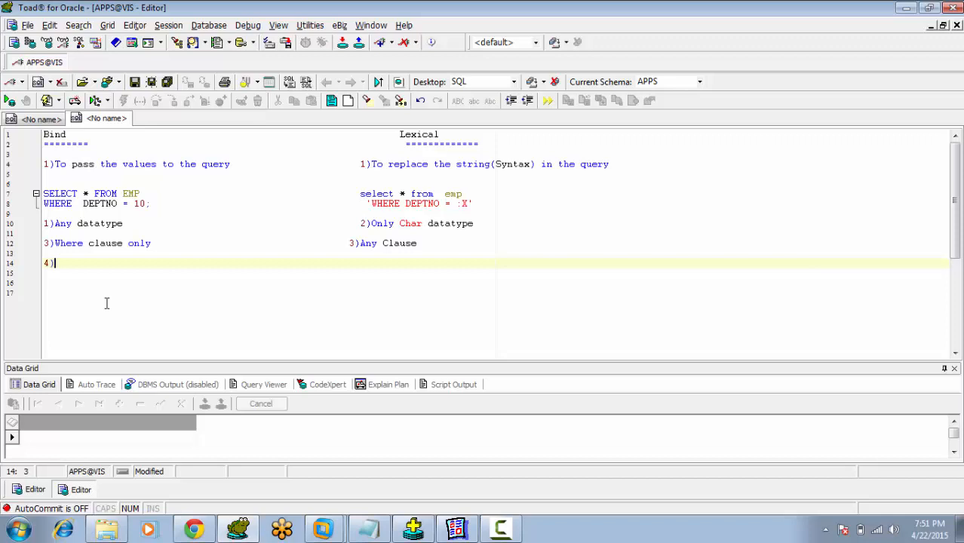
pyautogui.write("4)':' ")
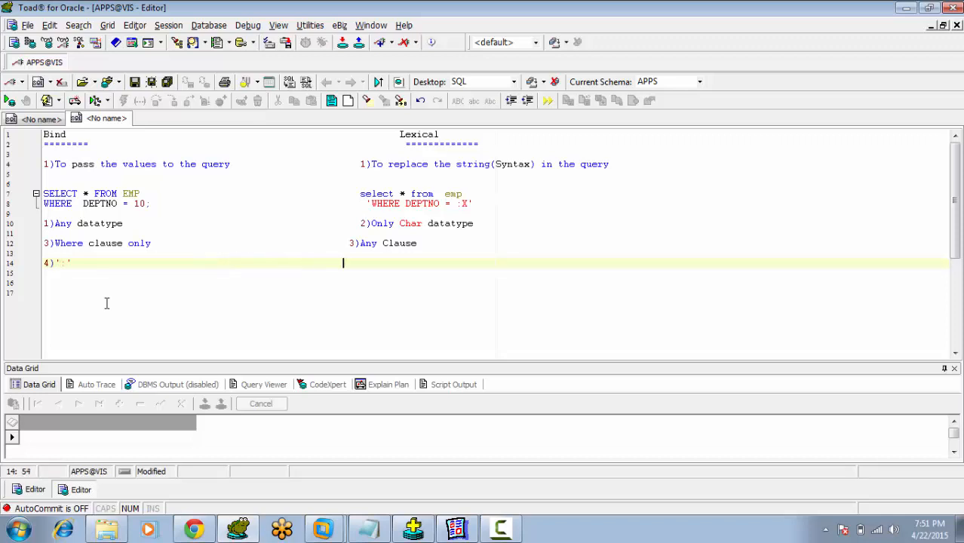
pyautogui.write("                                               4)'&'")
pyautogui.press('Return')
pyautogui.press('Return')
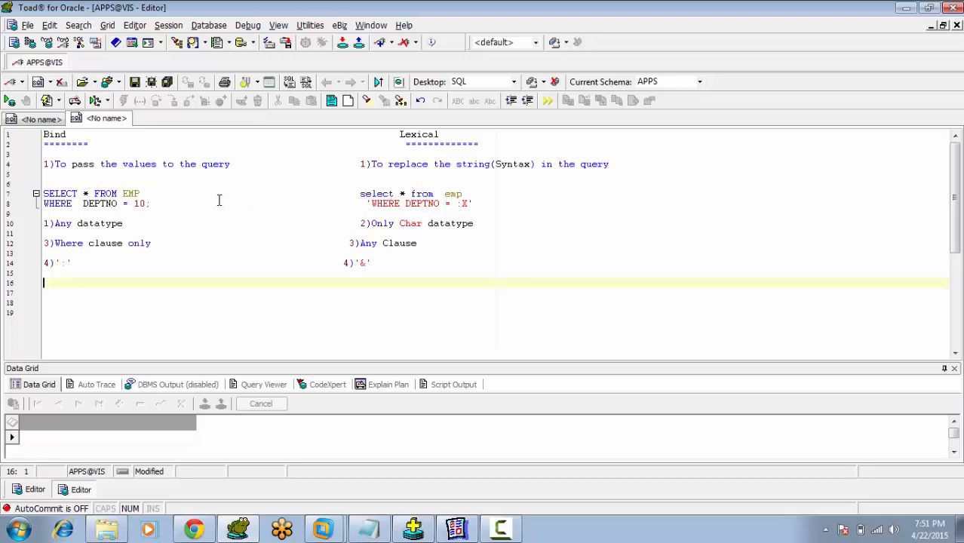
# Step: Review the paired Bind and Lexical notes on values versus syntax replacement, datatypes, allowed clauses and prefix characters
pyautogui.click(135, 204)
pyautogui.moveTo(134, 204); pyautogui.dragTo(146, 203)
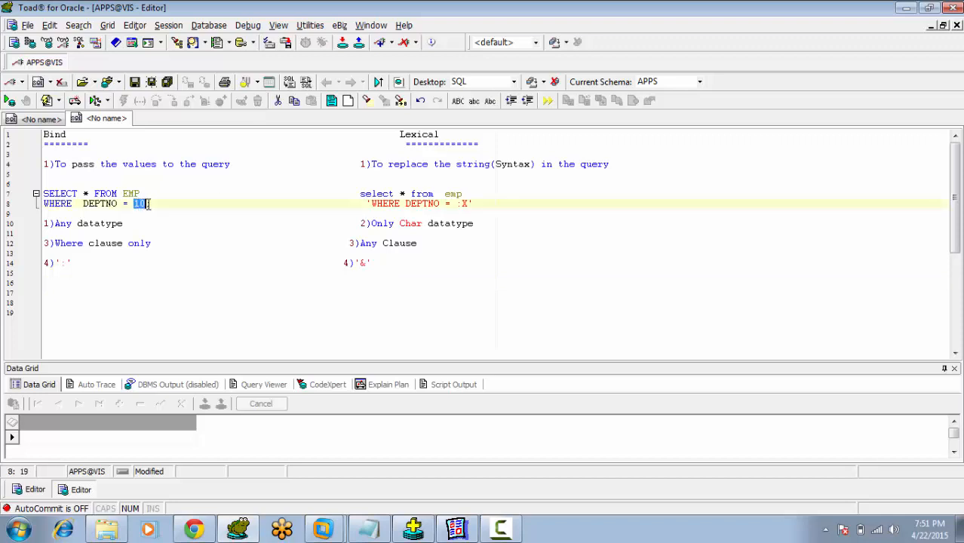
pyautogui.moveTo(363, 204); pyautogui.dragTo(477, 204)
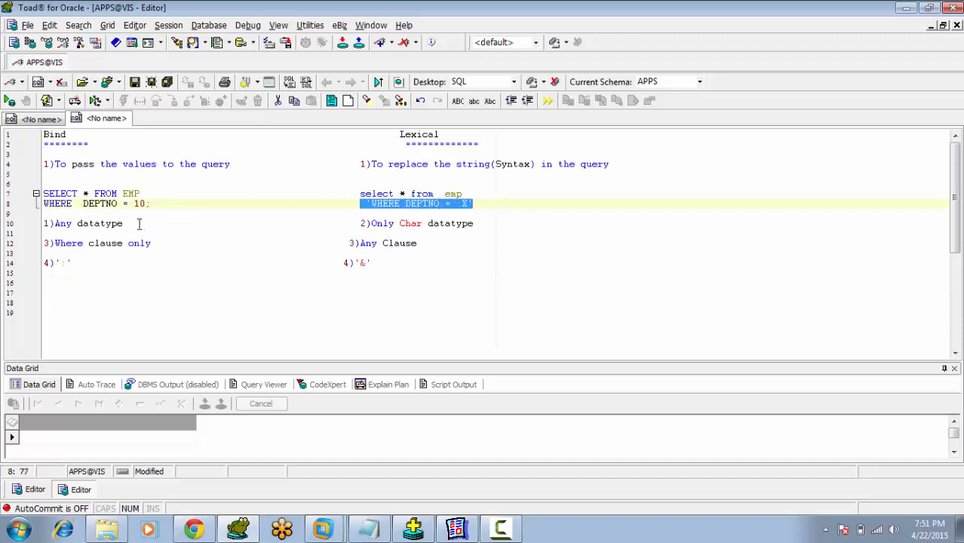
pyautogui.moveTo(136, 223); pyautogui.dragTo(30, 220)
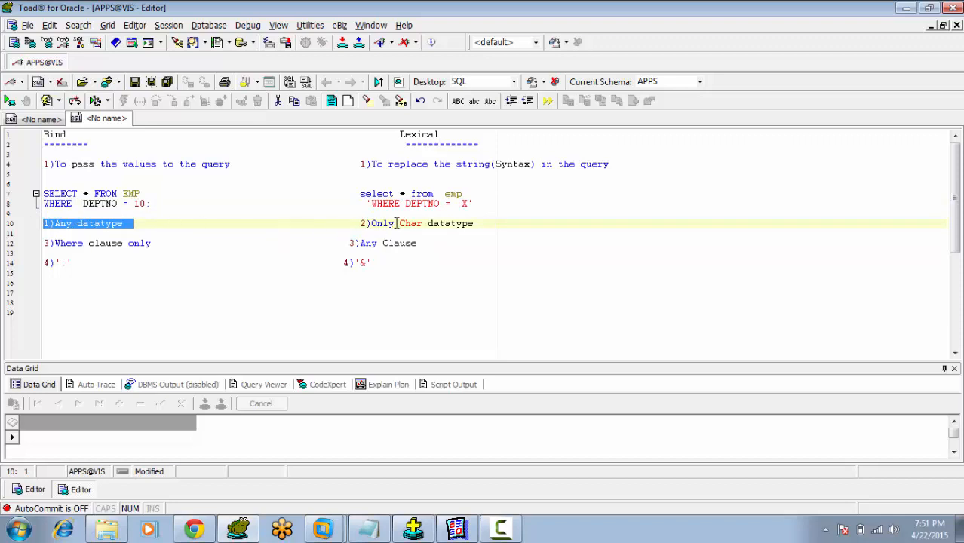
pyautogui.moveTo(396, 223); pyautogui.dragTo(424, 224)
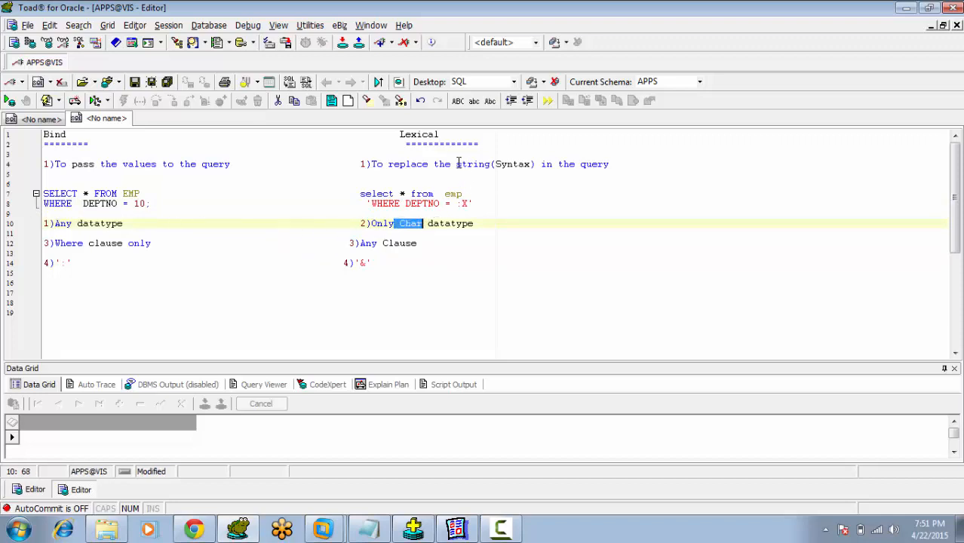
pyautogui.moveTo(458, 164); pyautogui.dragTo(536, 166)
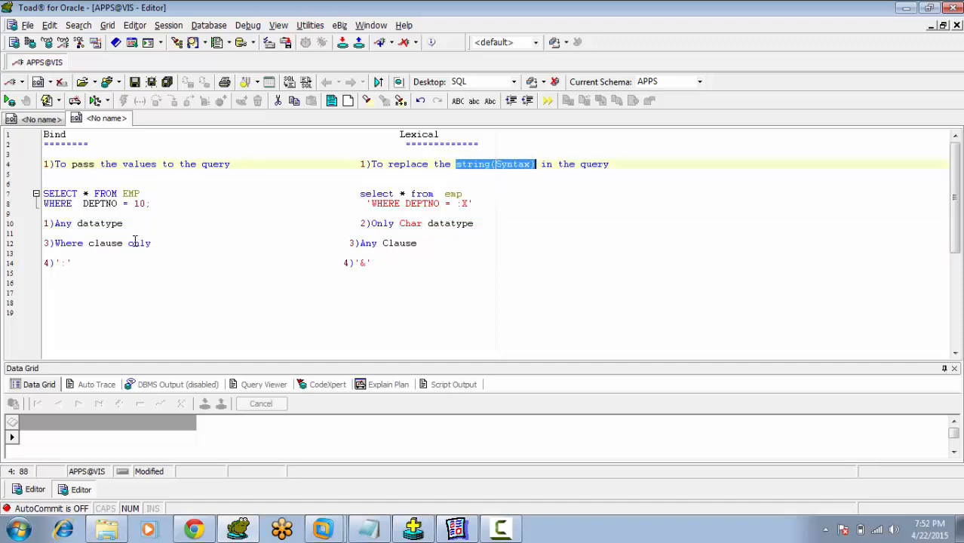
pyautogui.moveTo(151, 243); pyautogui.dragTo(34, 240)
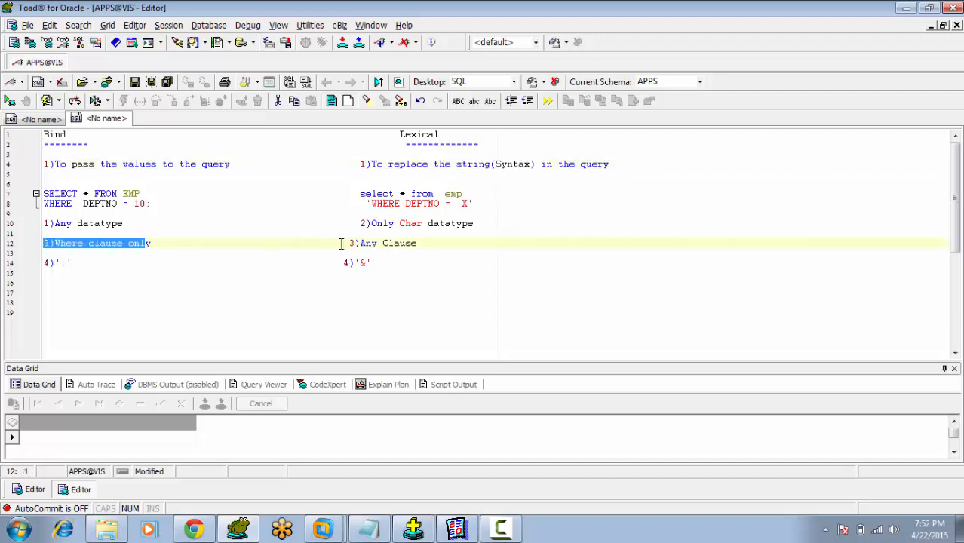
pyautogui.moveTo(349, 243); pyautogui.dragTo(418, 243)
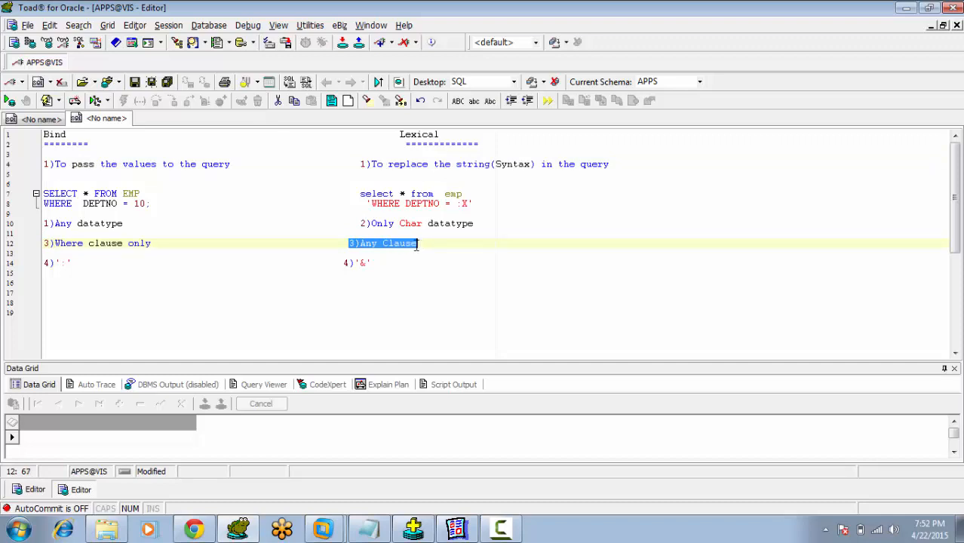
pyautogui.moveTo(80, 264); pyautogui.dragTo(38, 263)
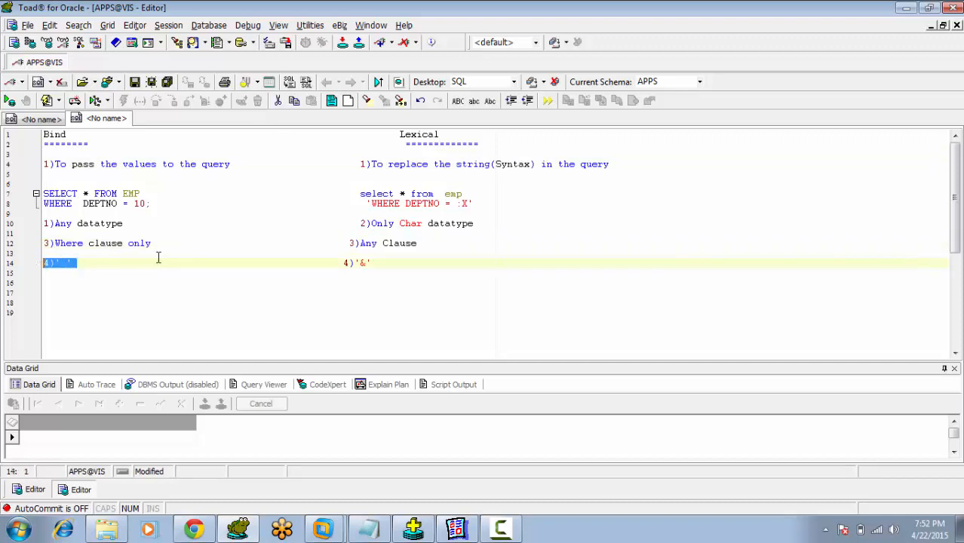
pyautogui.moveTo(344, 263); pyautogui.dragTo(373, 263)
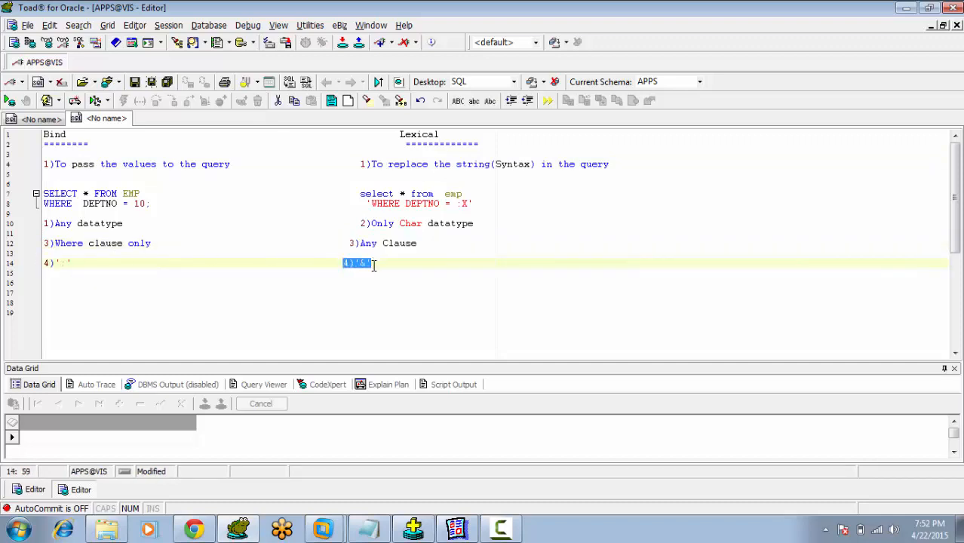
# Step: Add the example parameters "From Deptno" and "To Deptno" on two lines below the Bind and Lexical notes
pyautogui.click(405, 263)
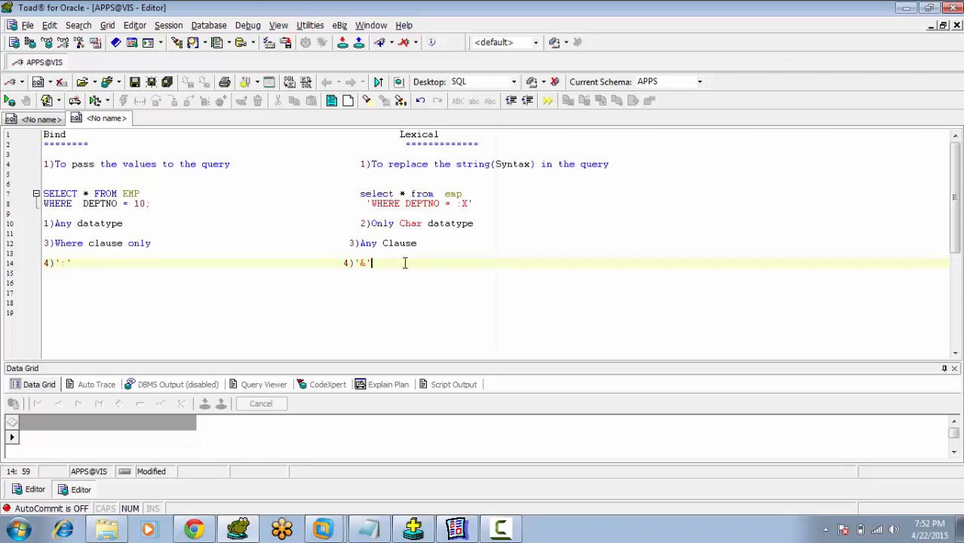
pyautogui.press('Return')
pyautogui.press('Return')
pyautogui.press('Return')
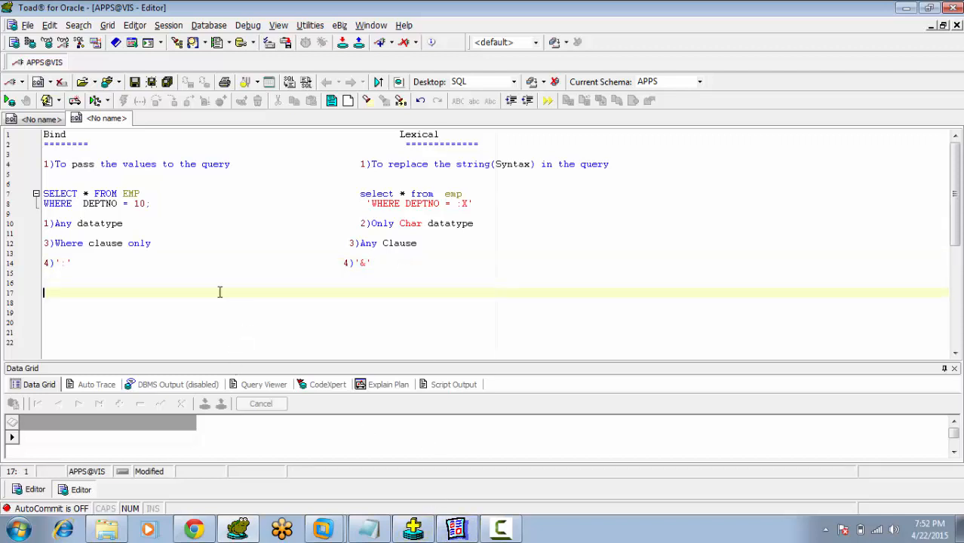
pyautogui.write('From  Deptno')
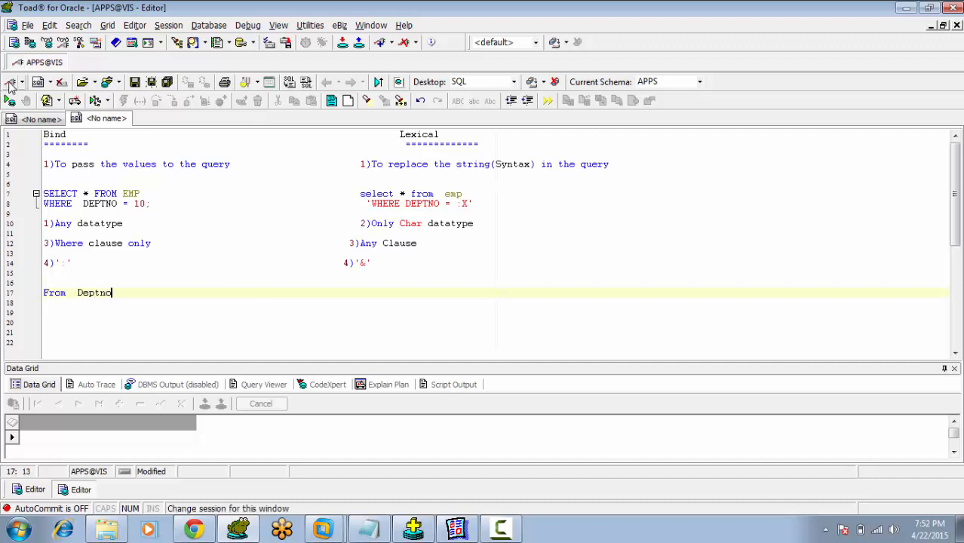
pyautogui.moveTo(67, 135); pyautogui.dragTo(43, 135)
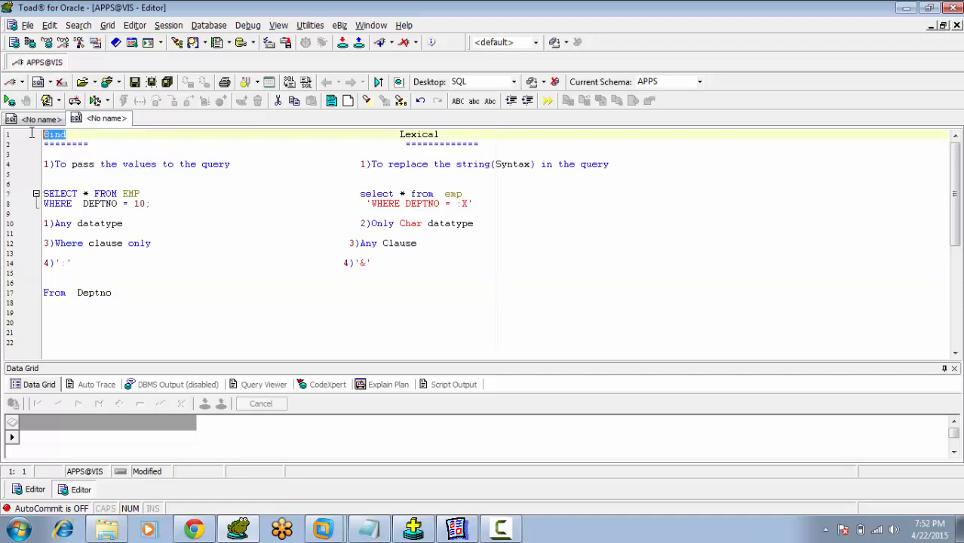
pyautogui.click(145, 300)
pyautogui.click(159, 295)
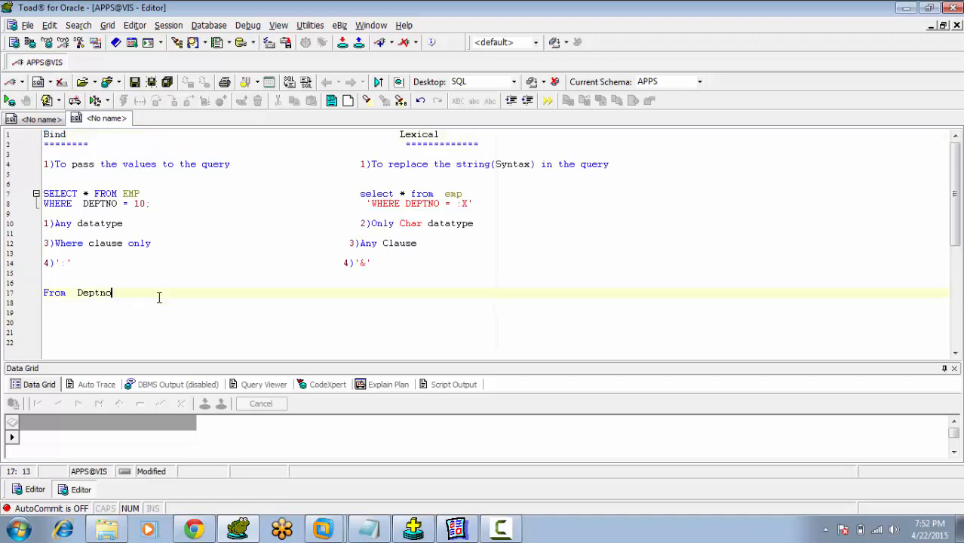
pyautogui.press('Return')
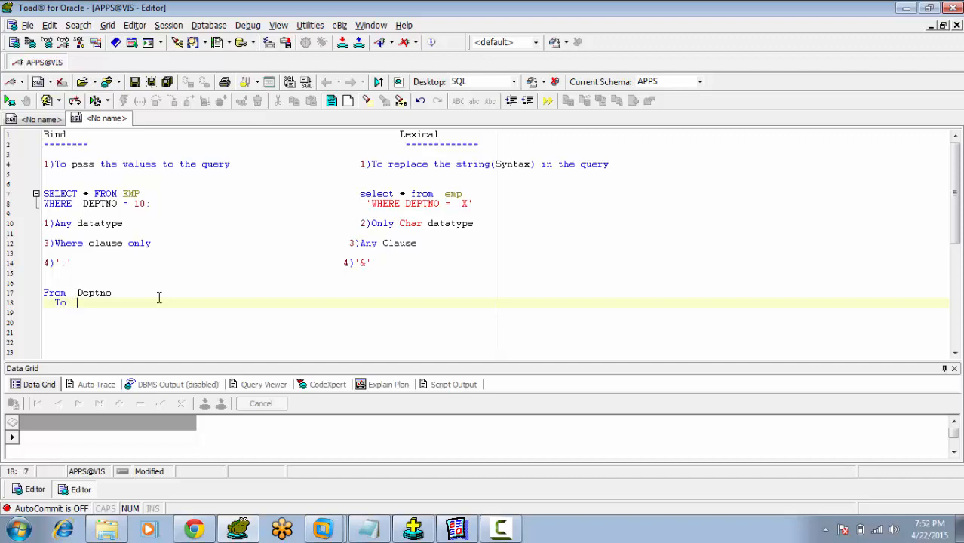
pyautogui.write('To  Deptno')
pyautogui.press('Return')
pyautogui.press('Return')
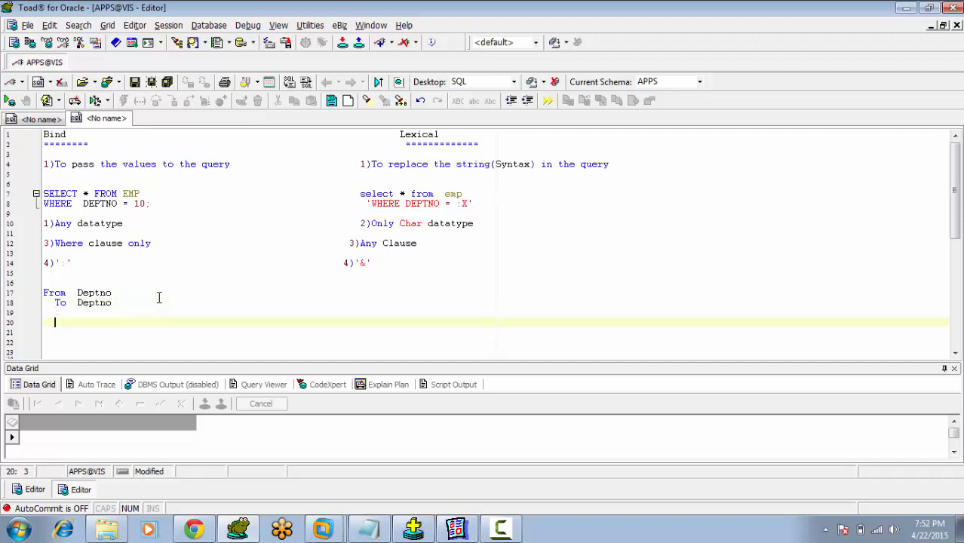
# Step: Add the column line "Empno Ename sal hiredate" below the example parameters, followed by a run of dots
pyautogui.write('Emp')
pyautogui.press('BackSpace')
pyautogui.write('n')
pyautogui.click(159, 298)
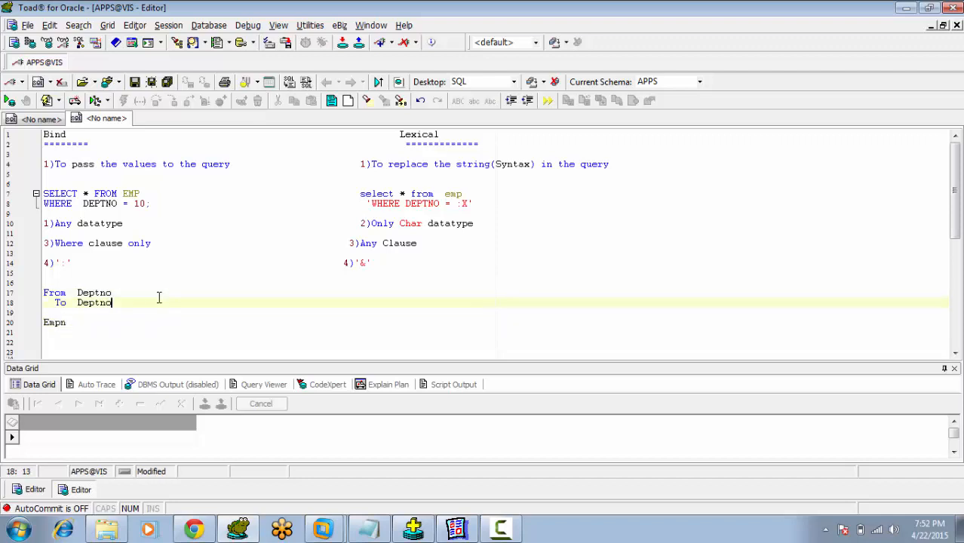
pyautogui.press('Down')
pyautogui.press('Down')
pyautogui.write('o')
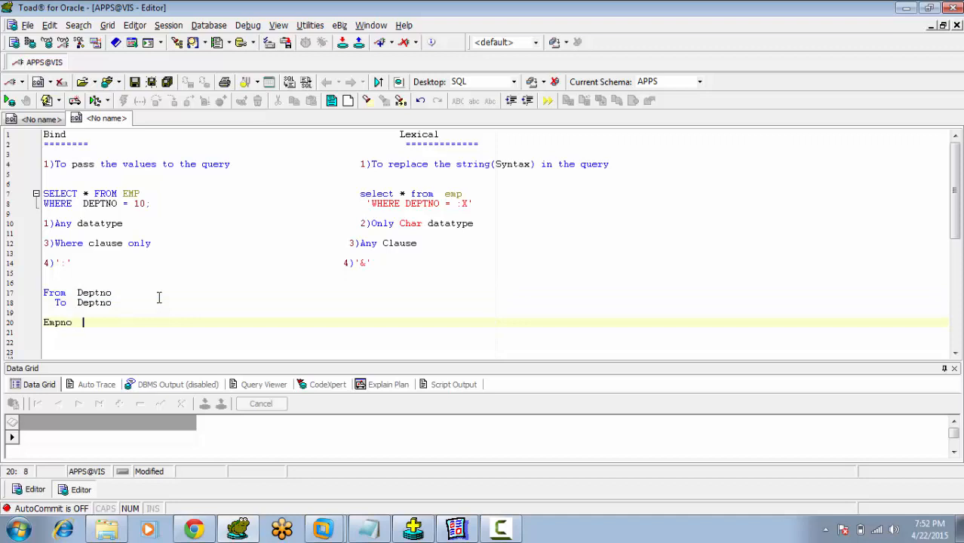
pyautogui.write('  Ename  sal  hiredate')
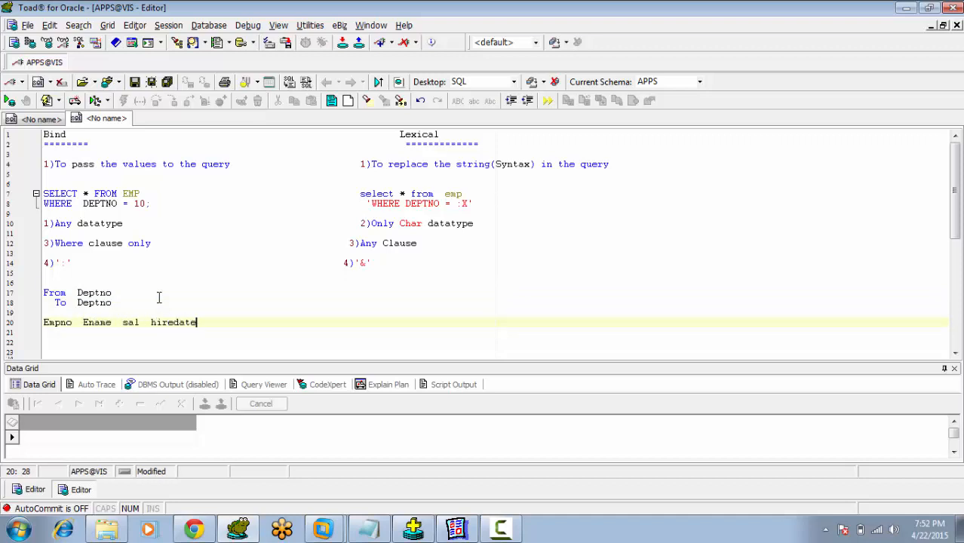
pyautogui.write('...........................')
# Step: Switch to Reports Builder and close the DATALINK report, saving its changes
pyautogui.click(458, 529)
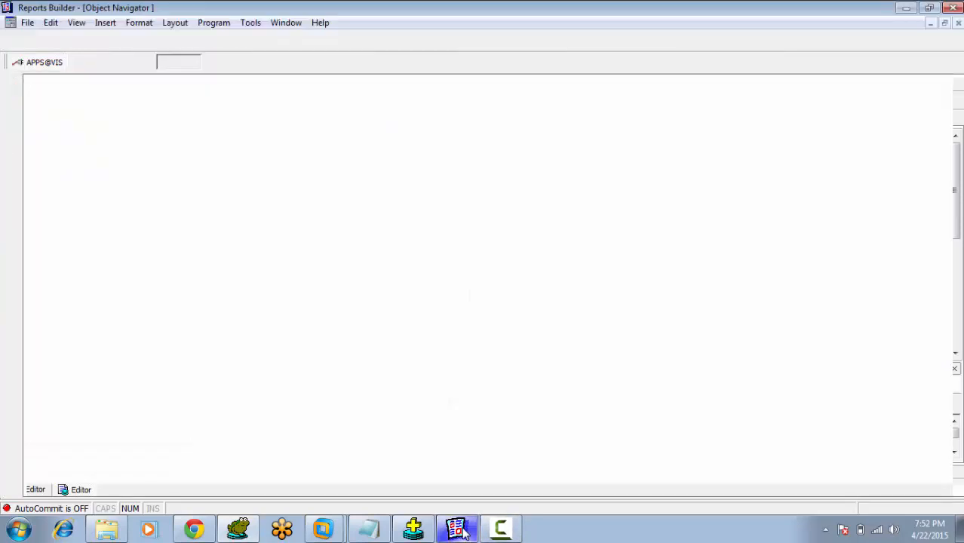
pyautogui.click(27, 23)
pyautogui.click(43, 69)
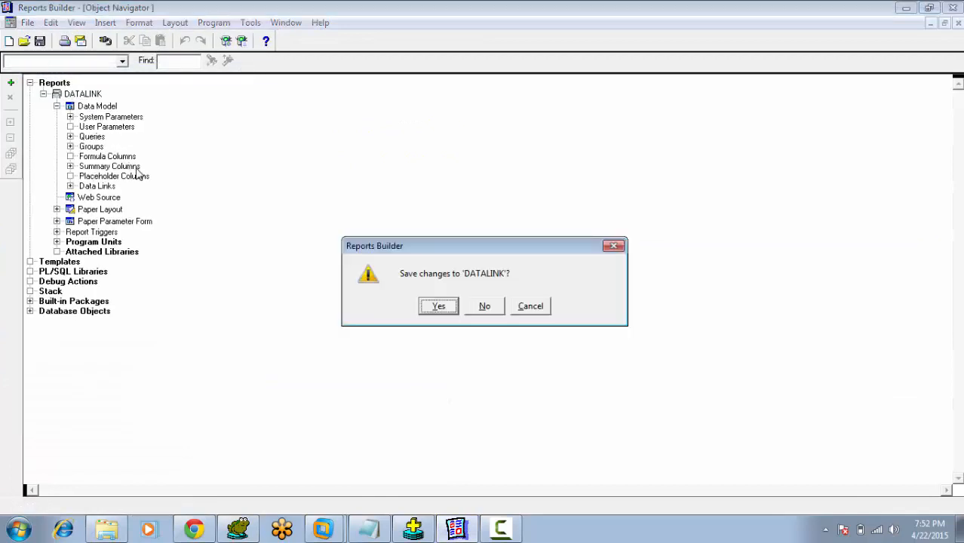
pyautogui.click(435, 305)
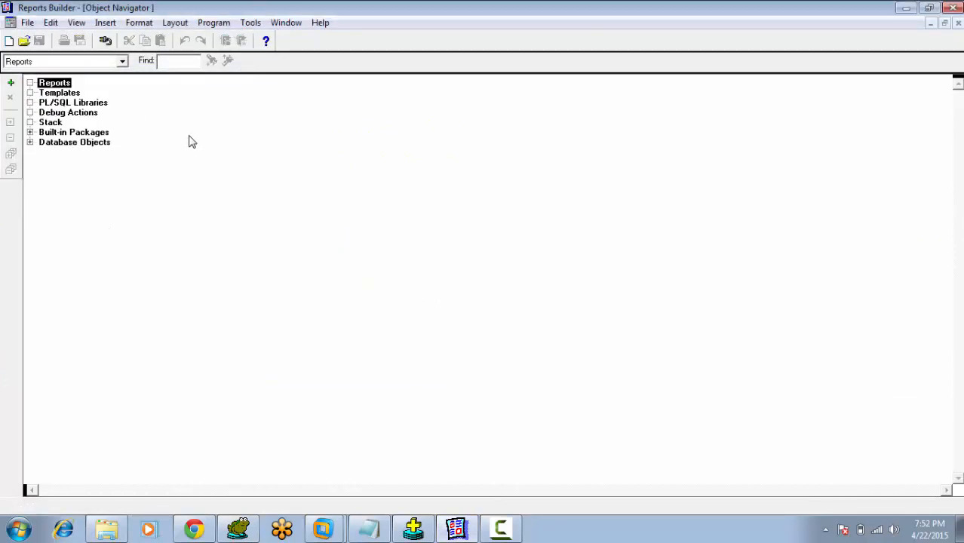
# Step: Start a new report with the Report Wizard, keeping the Tabular style and default options up to the data source definition
pyautogui.click(27, 23)
pyautogui.moveTo(50, 39)
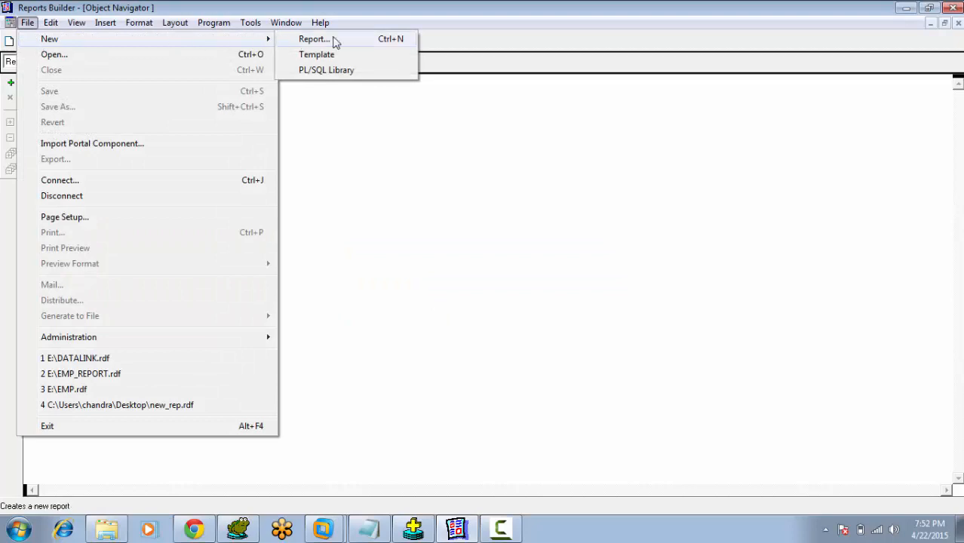
pyautogui.click(335, 39)
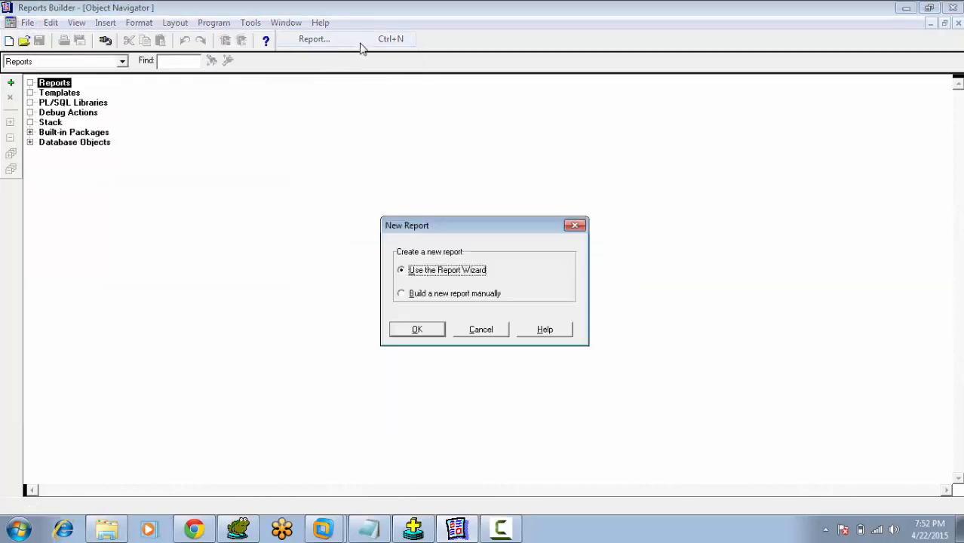
pyautogui.click(417, 332)
pyautogui.click(604, 386)
pyautogui.click(609, 386)
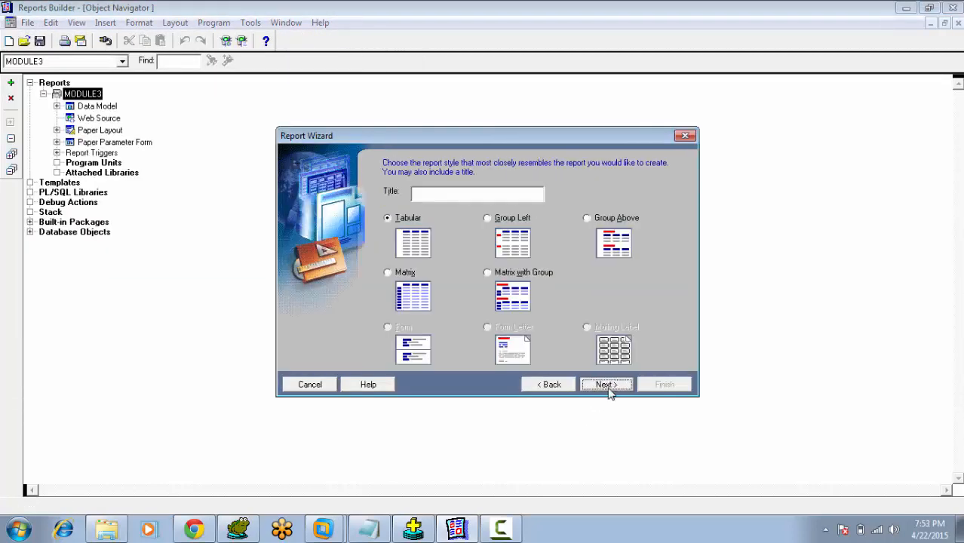
pyautogui.click(608, 386)
pyautogui.click(604, 385)
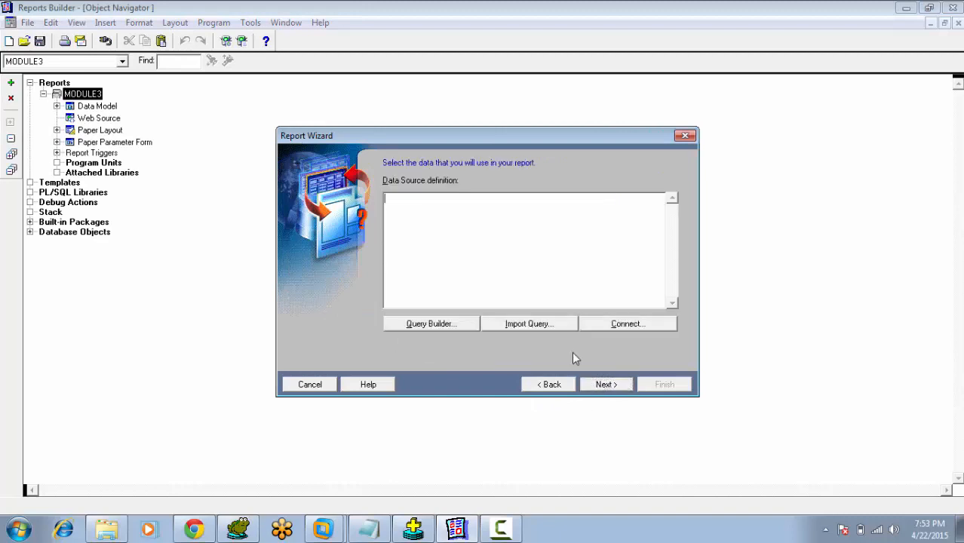
# Step: Define the report's data source as "SELECT * FROM EMP ORDER BY DEPTNO DESC" and continue to the field selection
pyautogui.write('SELECT *')
pyautogui.write(' FROM EMP  ')
pyautogui.write('ORDE')
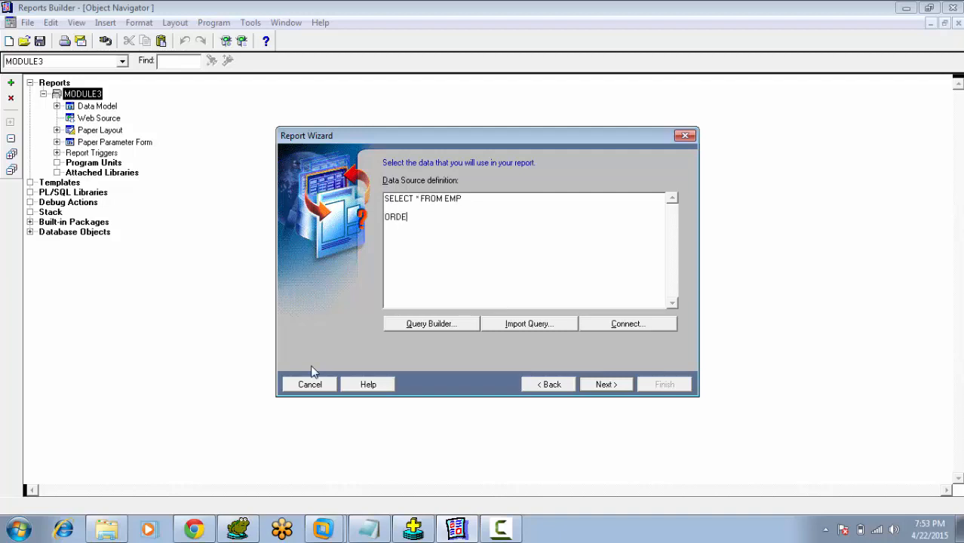
pyautogui.write('R BY DEPTNO DESC')
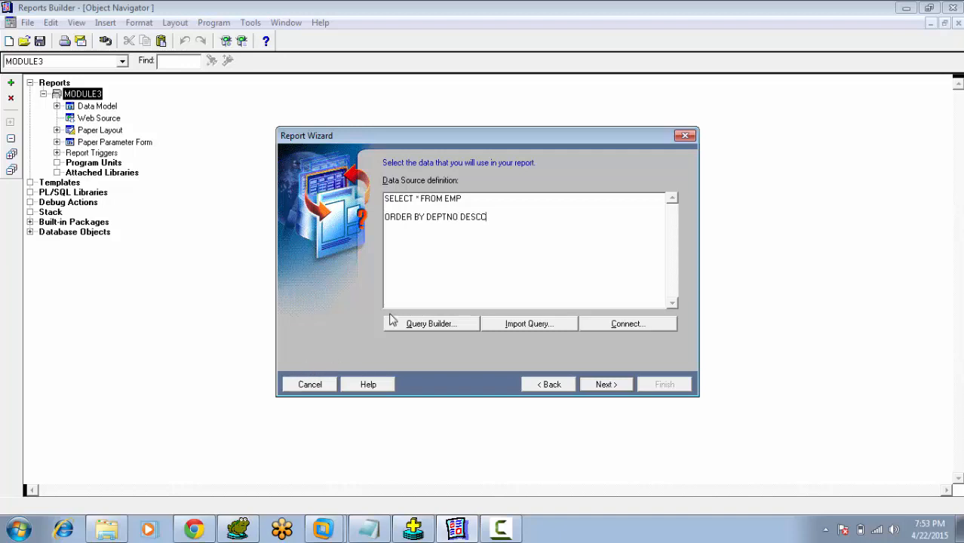
pyautogui.click(584, 386)
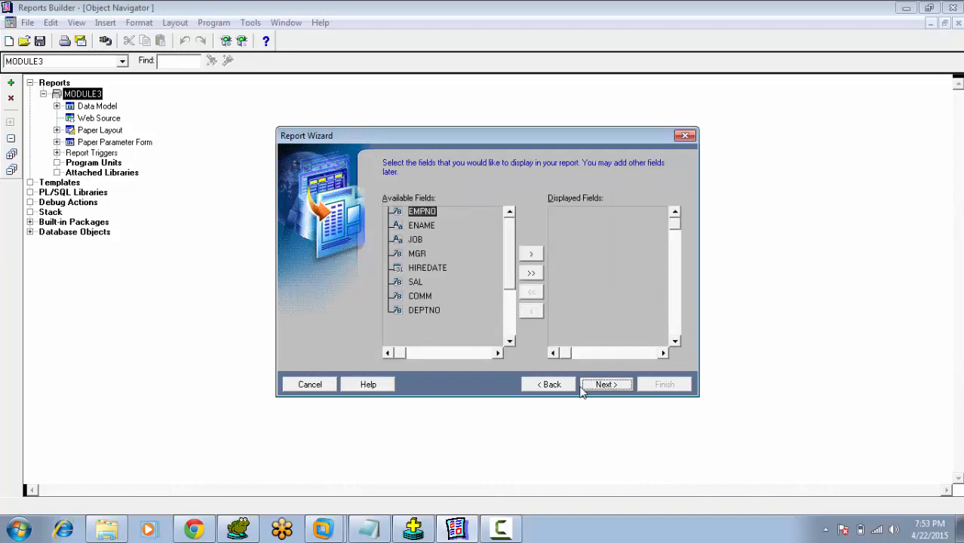
# Step: Display all available EMP fields in the report, with no totals and the default labels
pyautogui.click(532, 273)
pyautogui.click(607, 384)
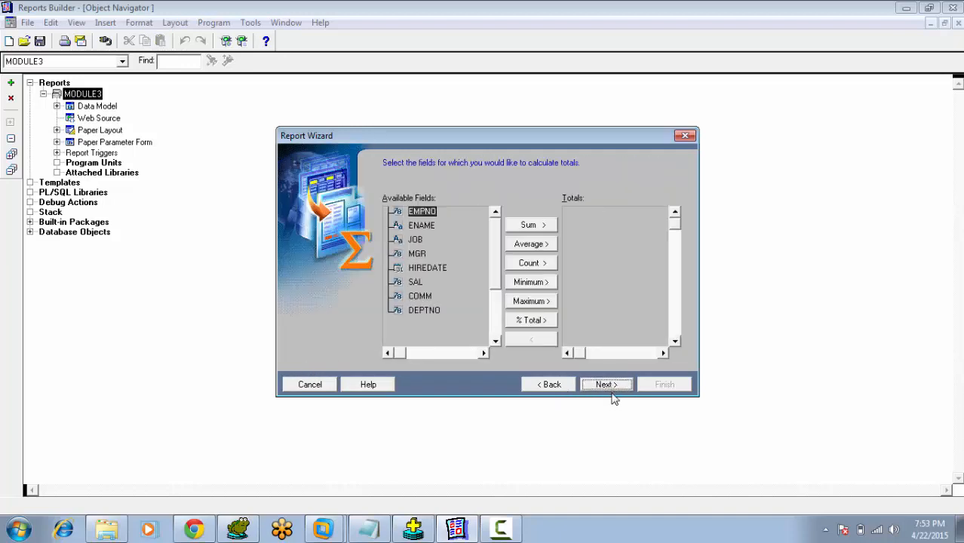
pyautogui.click(609, 383)
pyautogui.click(607, 384)
# Step: Choose no template for the report and finish the wizard
pyautogui.click(423, 352)
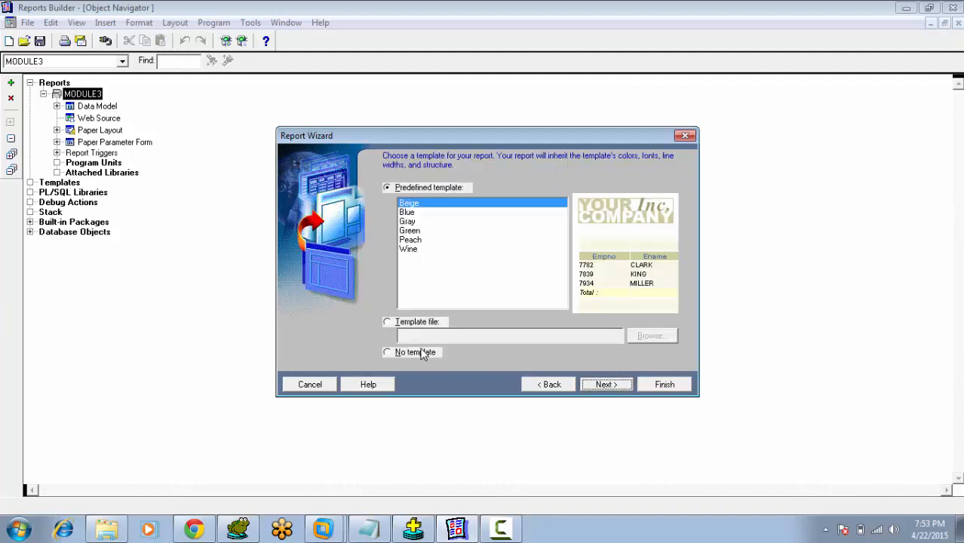
pyautogui.click(607, 385)
pyautogui.click(666, 384)
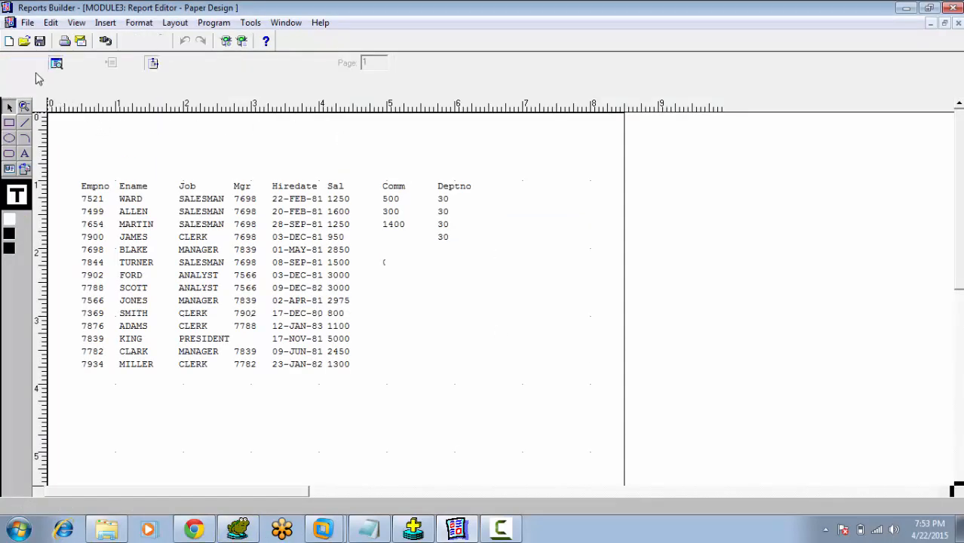
# Step: Open the new report's data model and enlarge the G_EMPNO group box
pyautogui.click(40, 63)
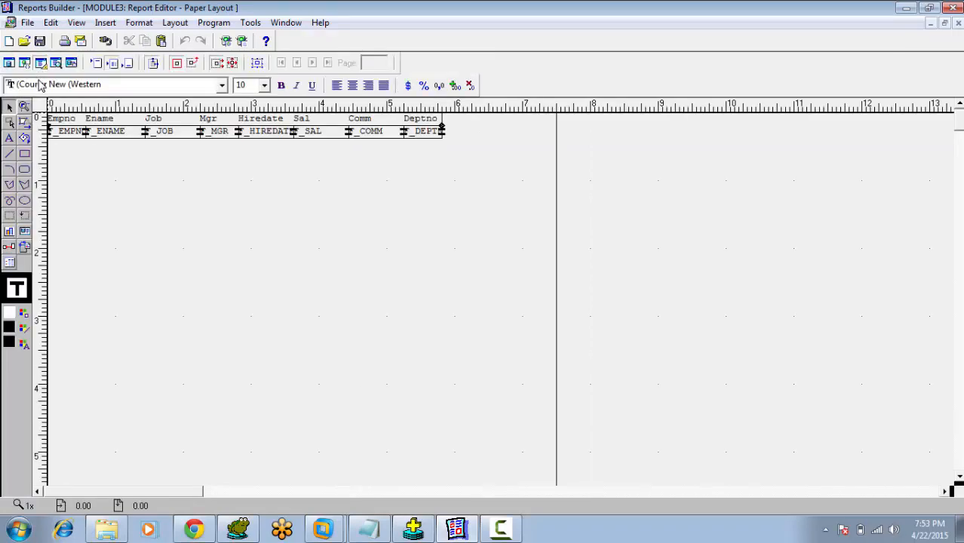
pyautogui.click(9, 63)
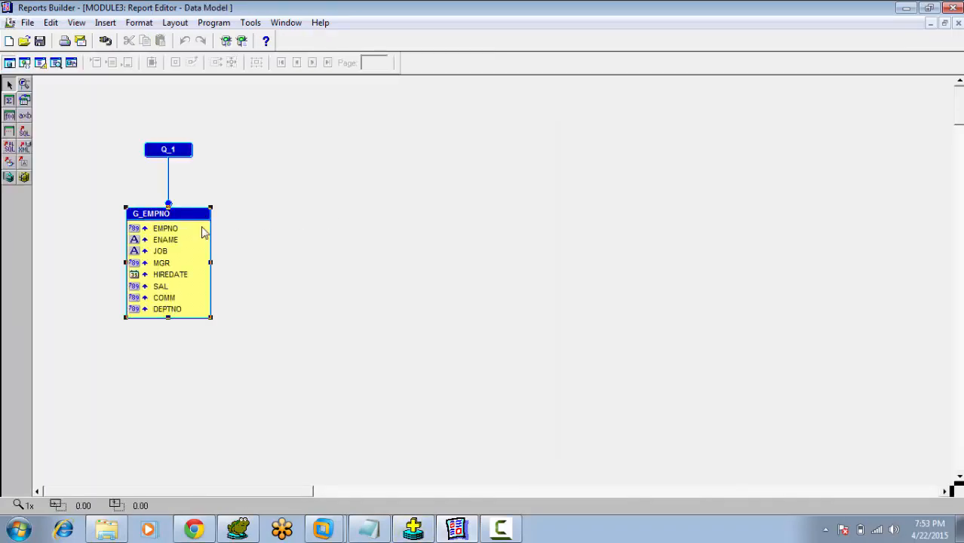
pyautogui.moveTo(211, 317); pyautogui.dragTo(277, 400)
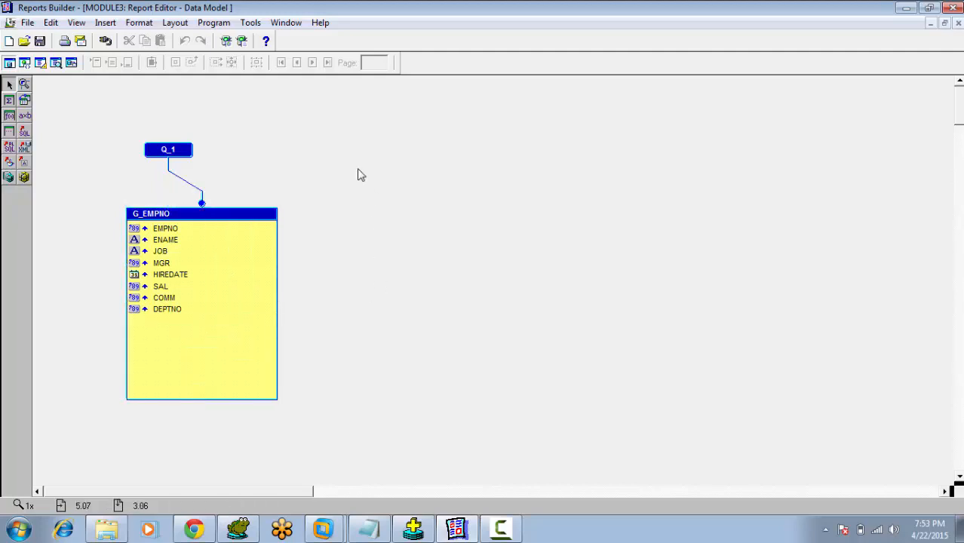
# Step: Create two new user parameters in MODULE3's data model through the Object Navigator
pyautogui.click(294, 26)
pyautogui.click(292, 92)
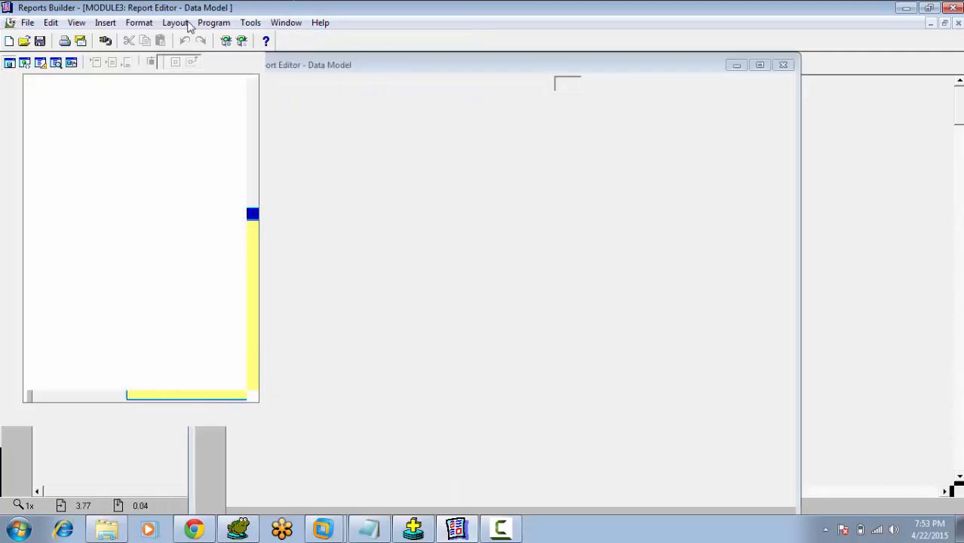
pyautogui.doubleClick(83, 147)
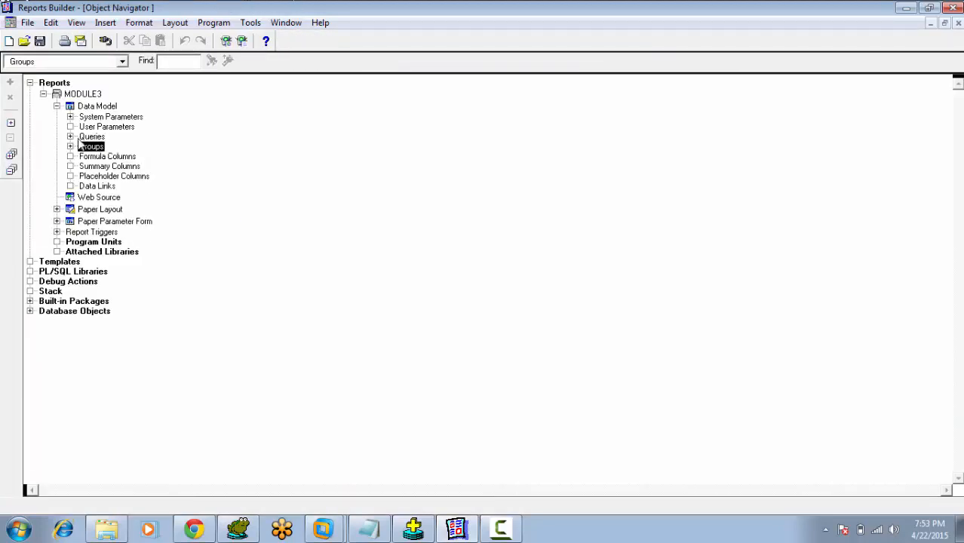
pyautogui.click(90, 128)
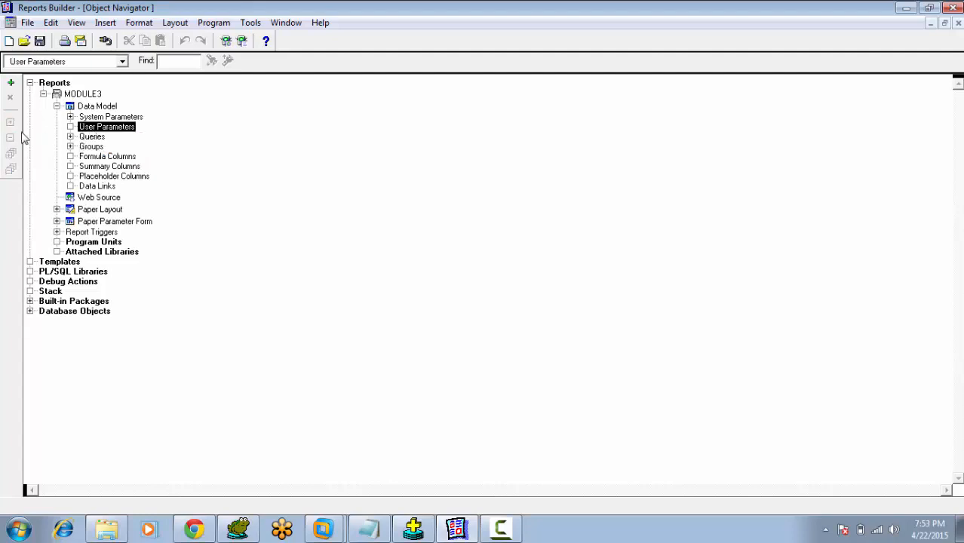
pyautogui.click(12, 84)
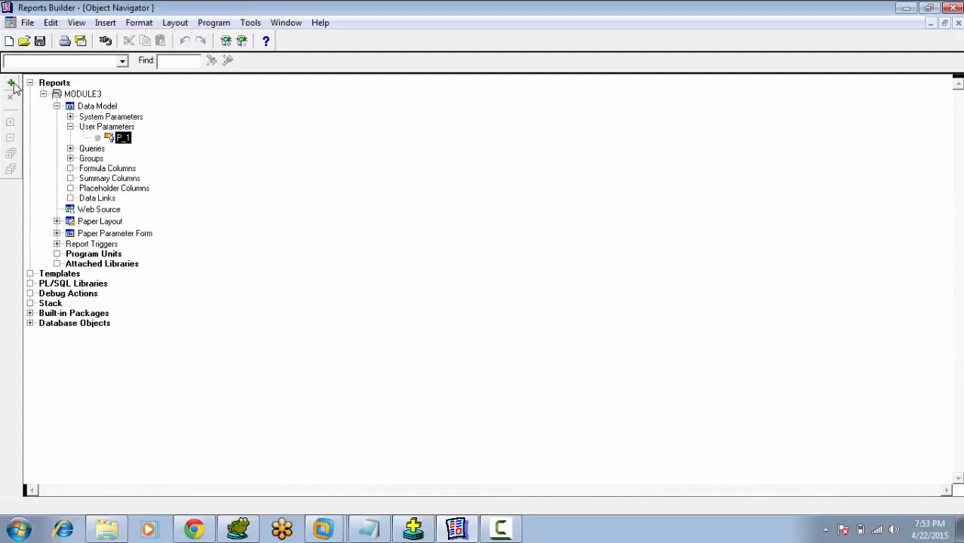
pyautogui.click(12, 83)
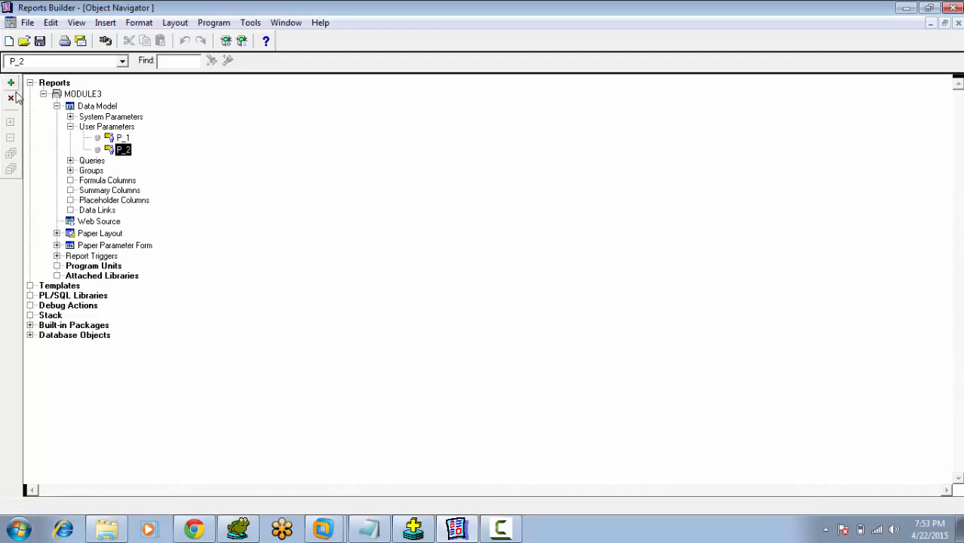
# Step: Rename user parameter P_1 to P_FROM, keeping the Number datatype, with width 2 and initial value 10
pyautogui.click(121, 138)
pyautogui.rightClick(117, 139)
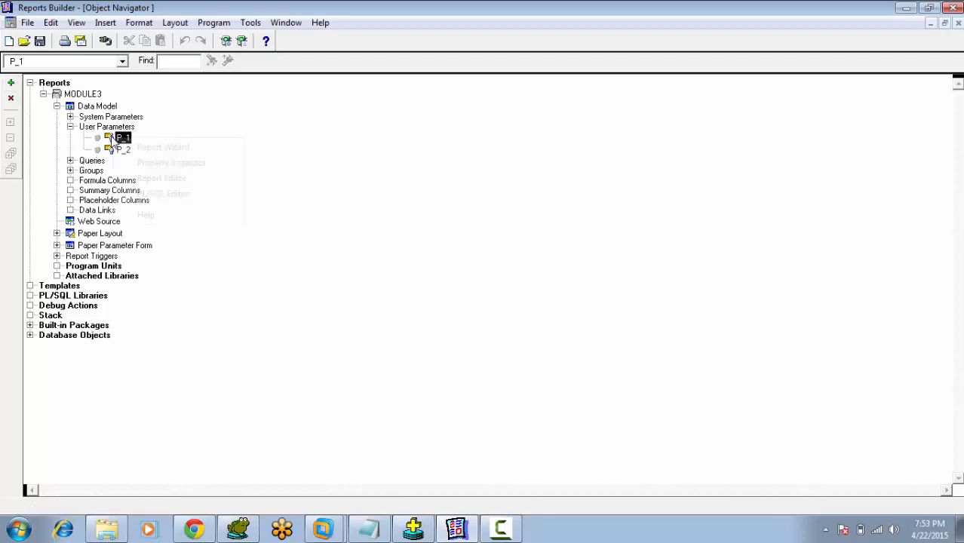
pyautogui.click(125, 163)
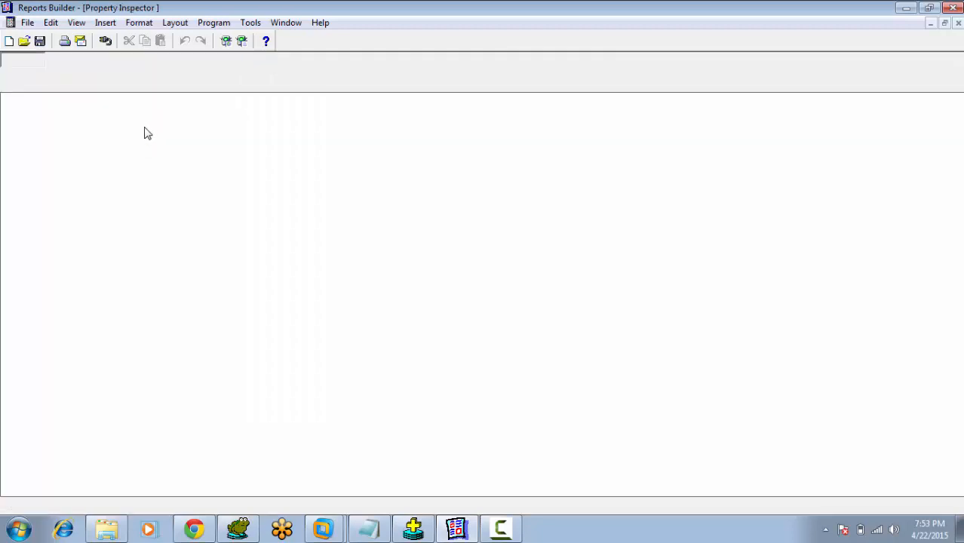
pyautogui.click(170, 114)
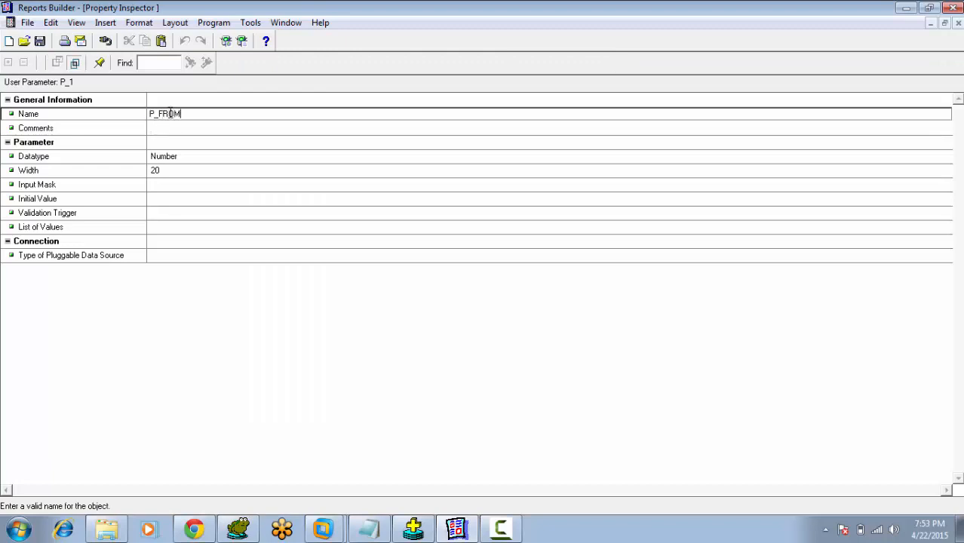
pyautogui.write('P_FROM')
pyautogui.click(153, 160)
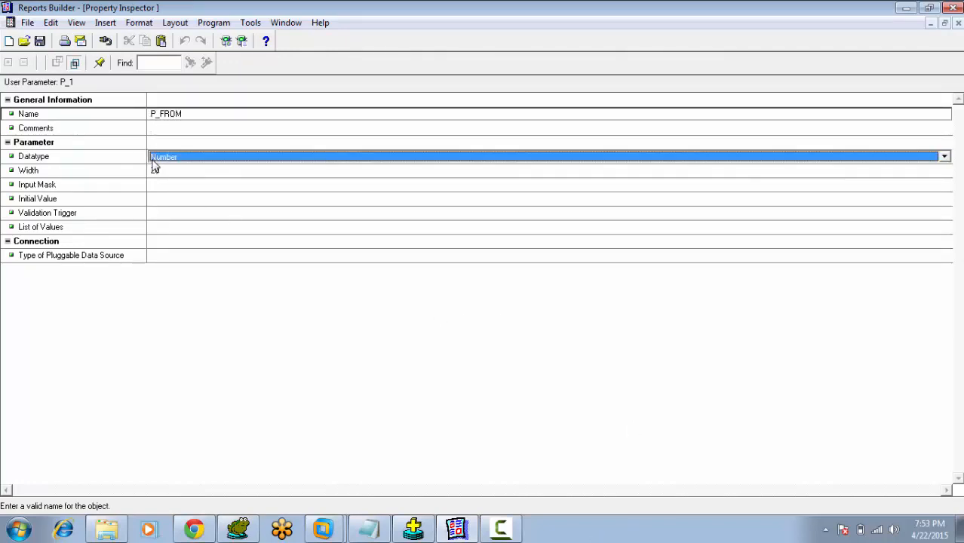
pyautogui.click(159, 173)
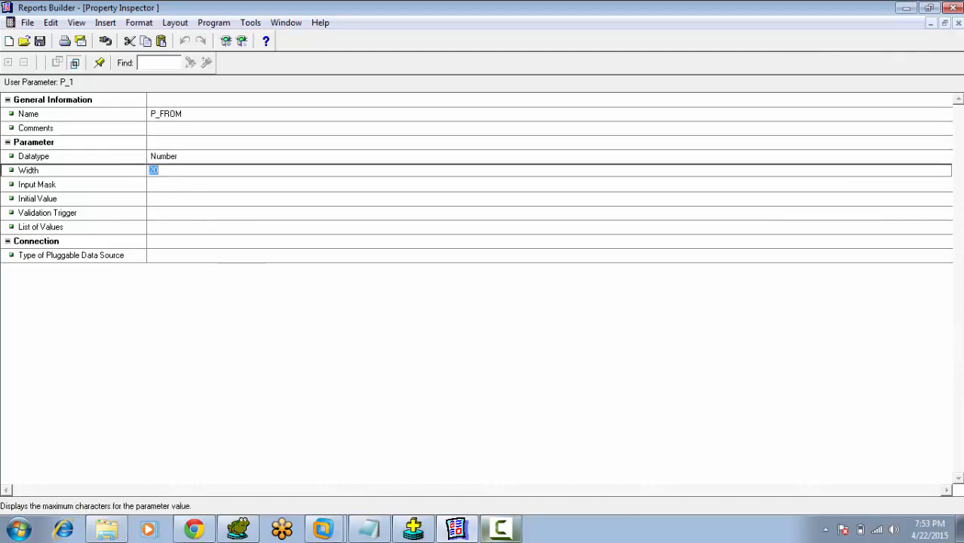
pyautogui.write('2')
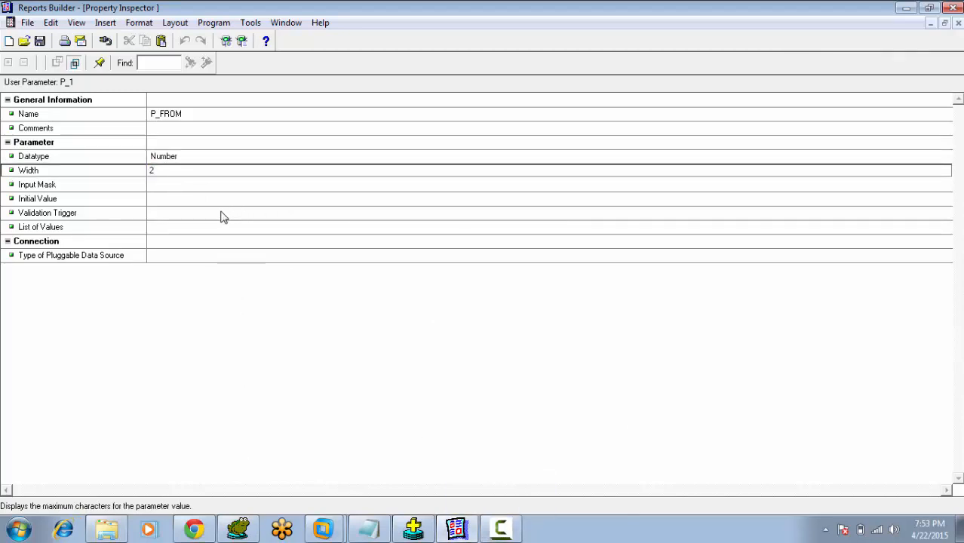
pyautogui.click(169, 203)
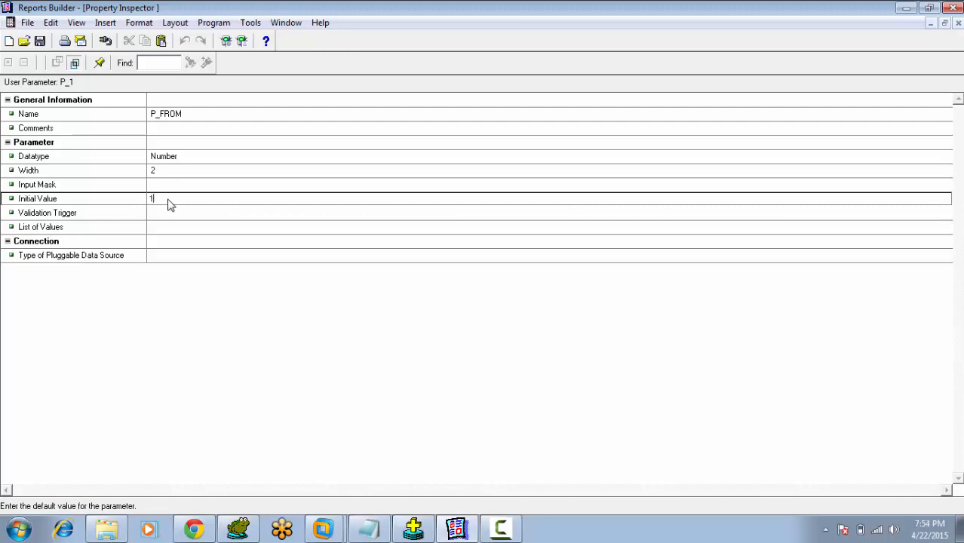
pyautogui.write('10')
# Step: Add the static values 10, 20, 30 and 40 to P_FROM's list of values
pyautogui.click(162, 228)
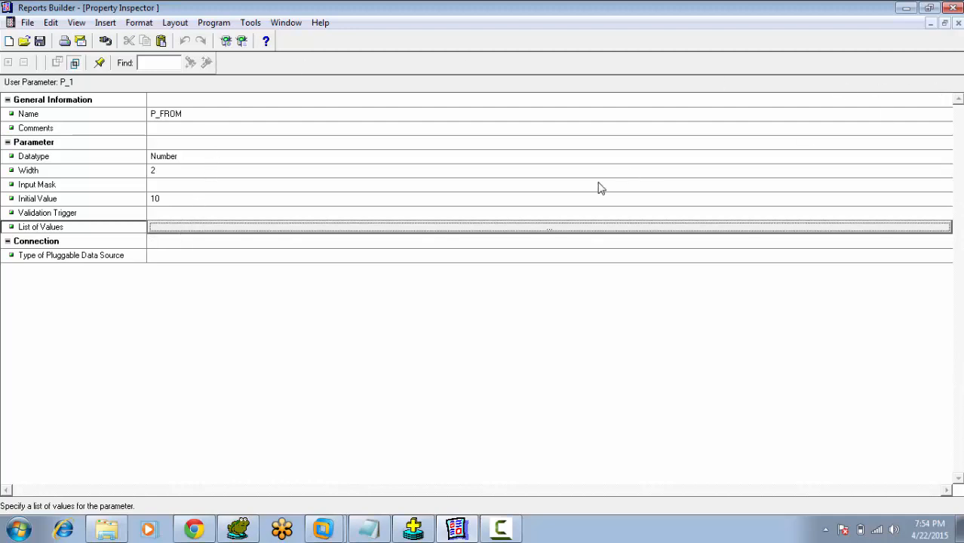
pyautogui.click(541, 230)
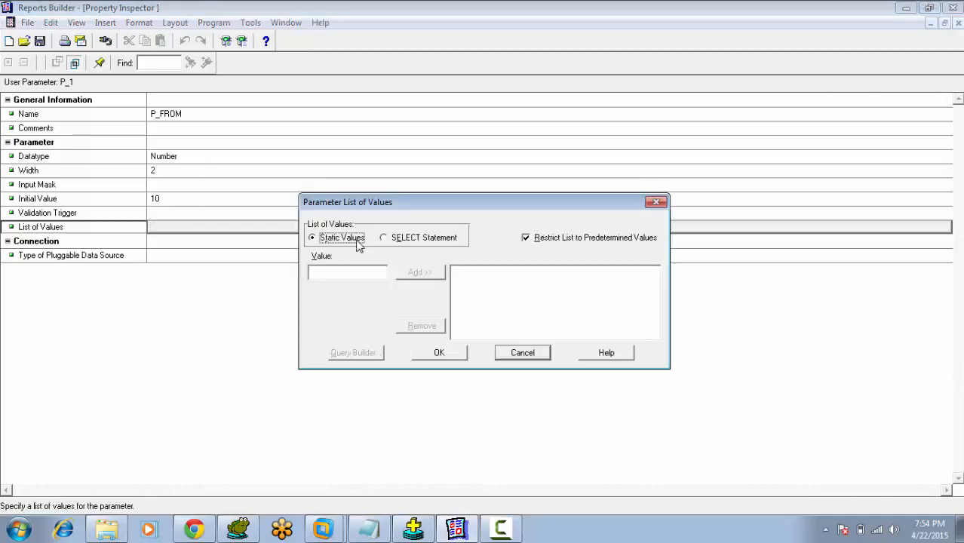
pyautogui.click(426, 240)
pyautogui.click(361, 246)
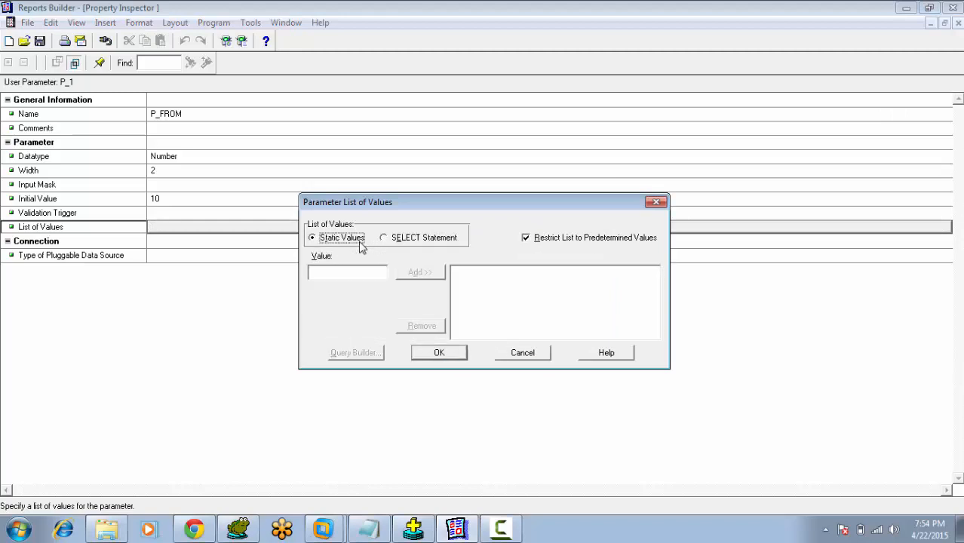
pyautogui.click(360, 275)
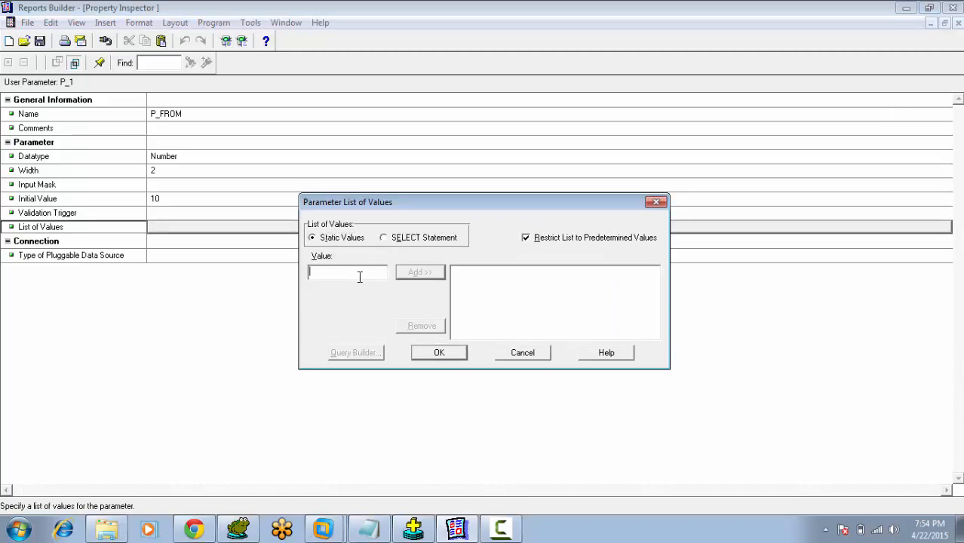
pyautogui.write('10')
pyautogui.click(422, 274)
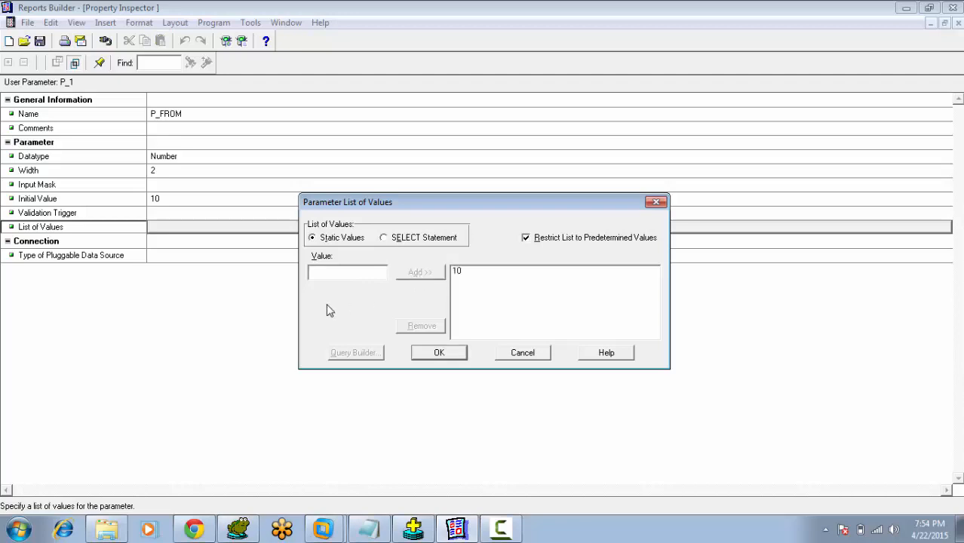
pyautogui.click(316, 279)
pyautogui.write('20')
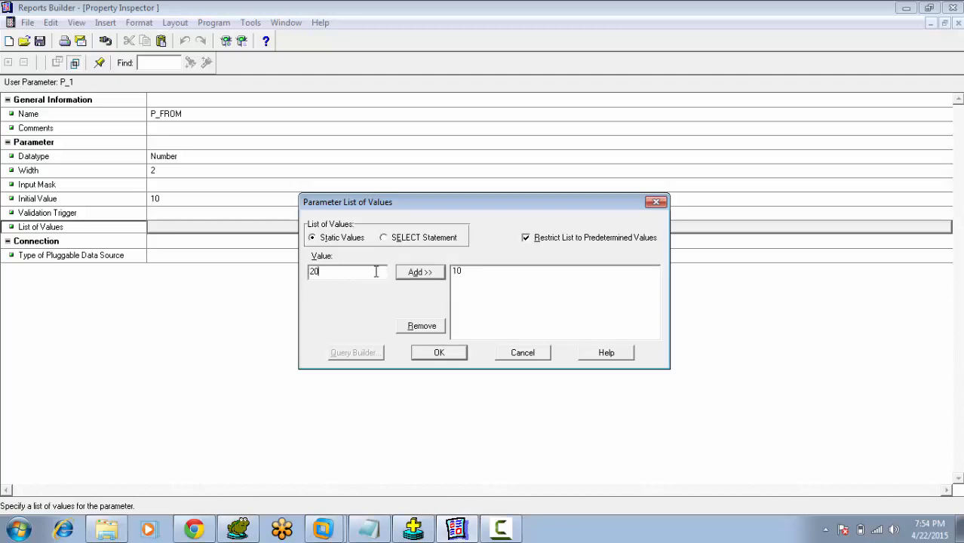
pyautogui.click(421, 272)
pyautogui.write('3')
pyautogui.click(420, 273)
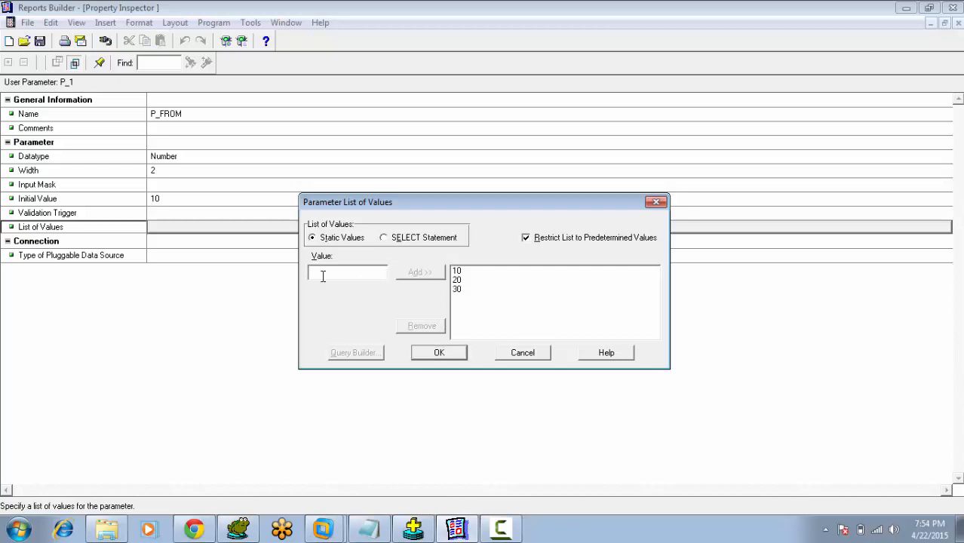
pyautogui.write('4')
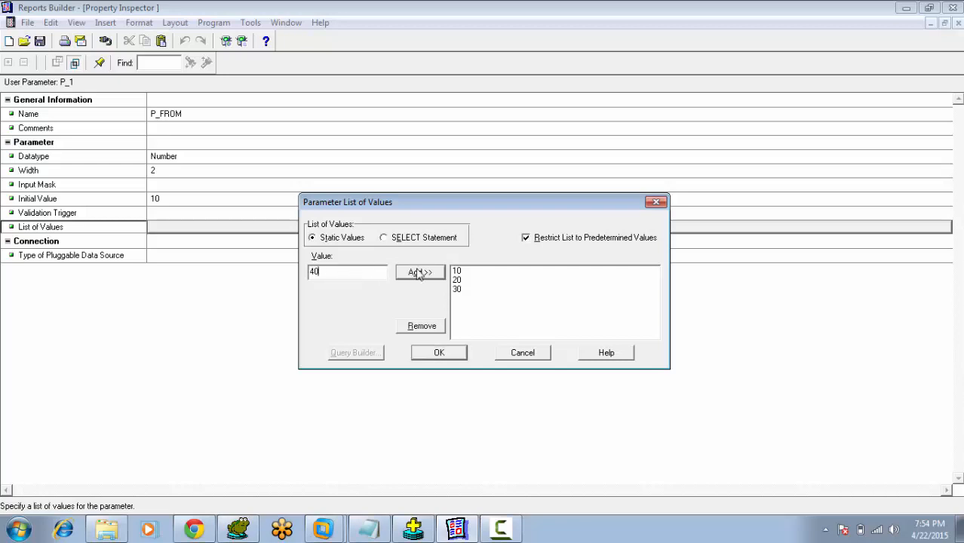
pyautogui.write('0')
pyautogui.click(420, 272)
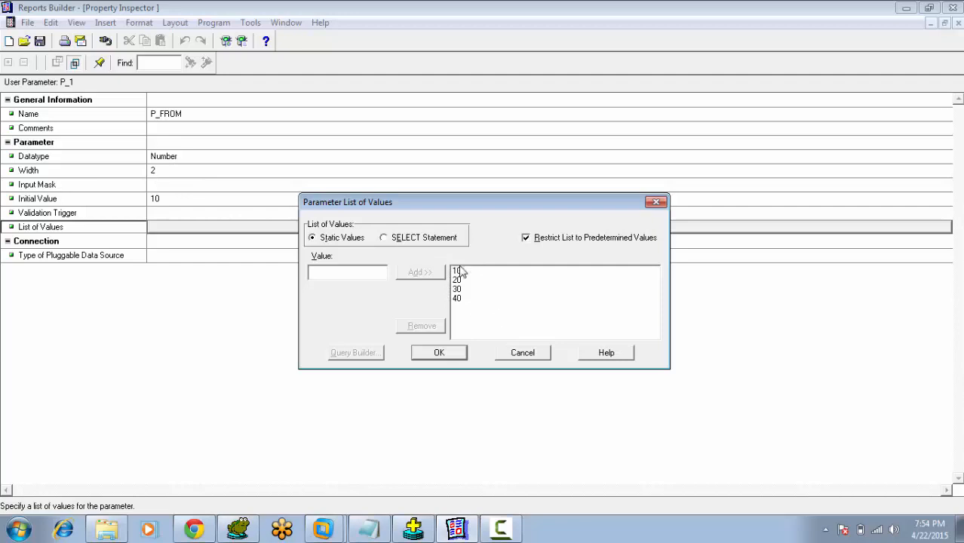
# Step: Try adding the non-numeric value DF to P_FROM's list of values, and remove that entry
pyautogui.click(358, 275)
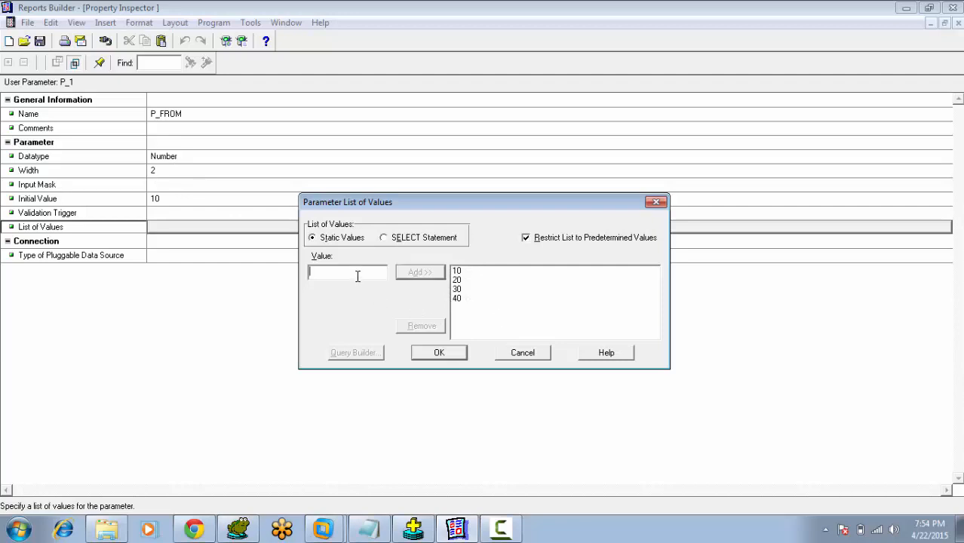
pyautogui.write('DF')
pyautogui.click(419, 275)
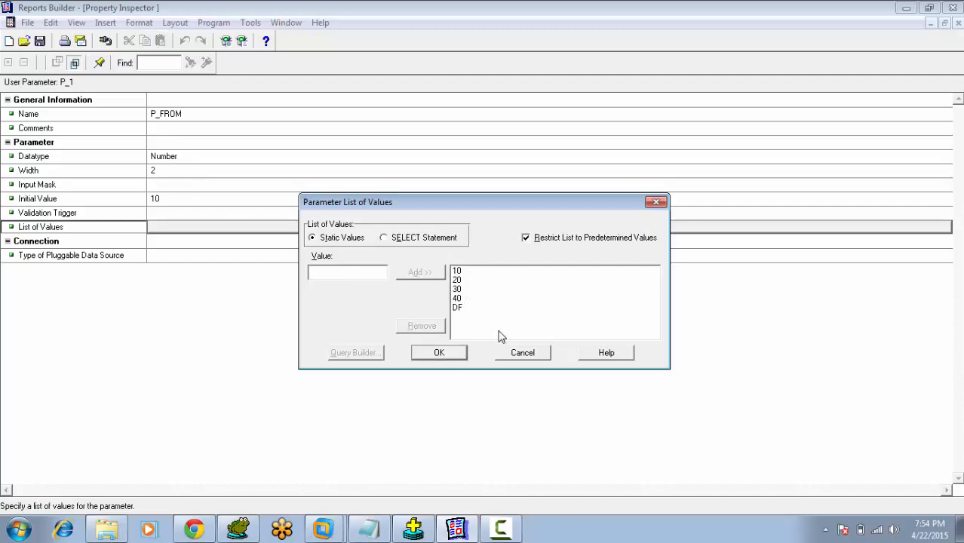
pyautogui.click(448, 357)
pyautogui.click(439, 313)
pyautogui.click(459, 308)
pyautogui.click(422, 326)
# Step: Accept P_FROM's static list of values and close the parameter's properties
pyautogui.click(438, 353)
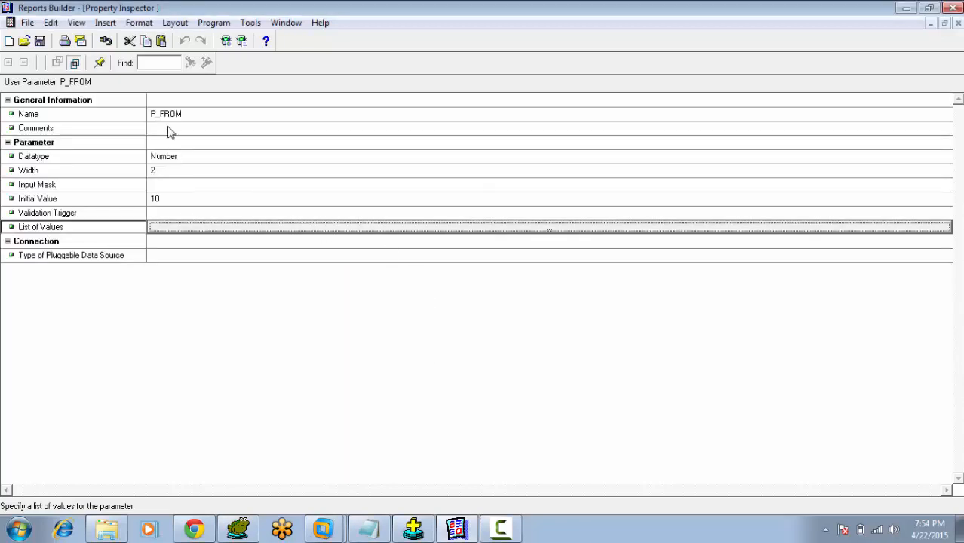
pyautogui.click(958, 24)
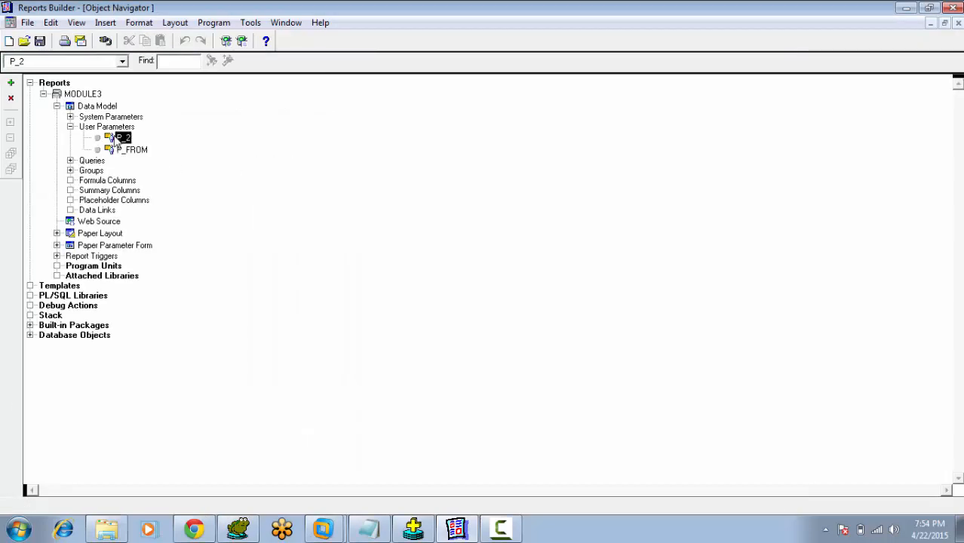
# Step: Rename user parameter P_2 to P_TO, set its width to 2 and initial value to 30, and close its properties
pyautogui.rightClick(114, 141)
pyautogui.click(162, 161)
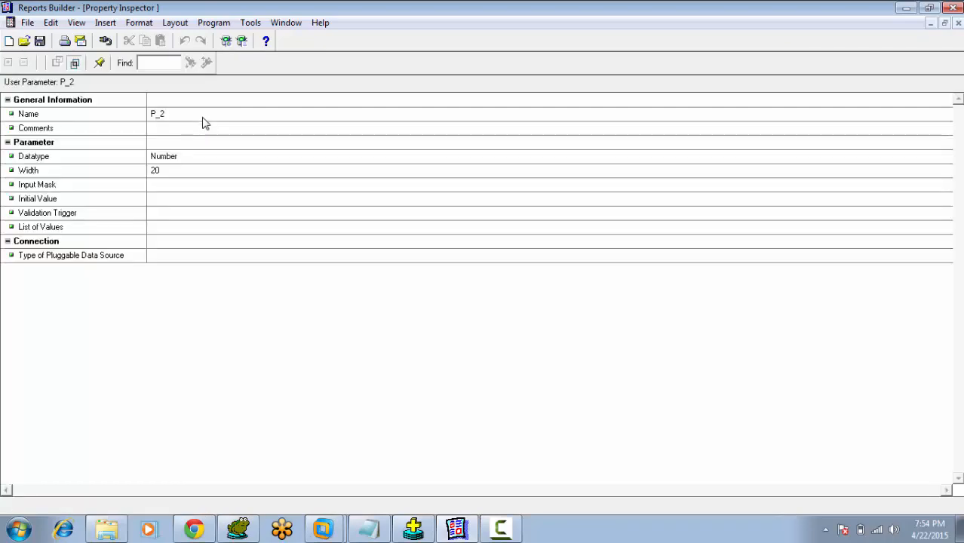
pyautogui.click(227, 114)
pyautogui.click(231, 113)
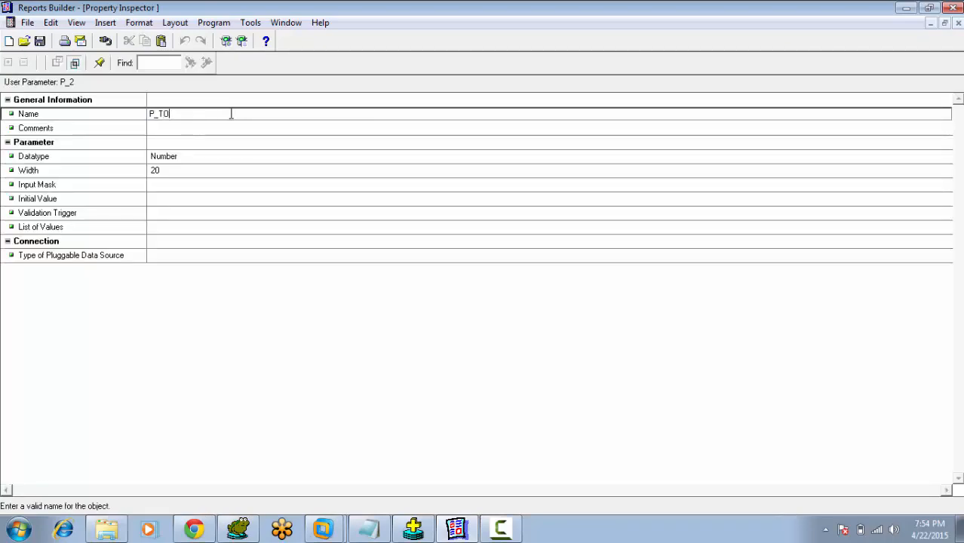
pyautogui.click(167, 175)
pyautogui.write('2')
pyautogui.click(142, 228)
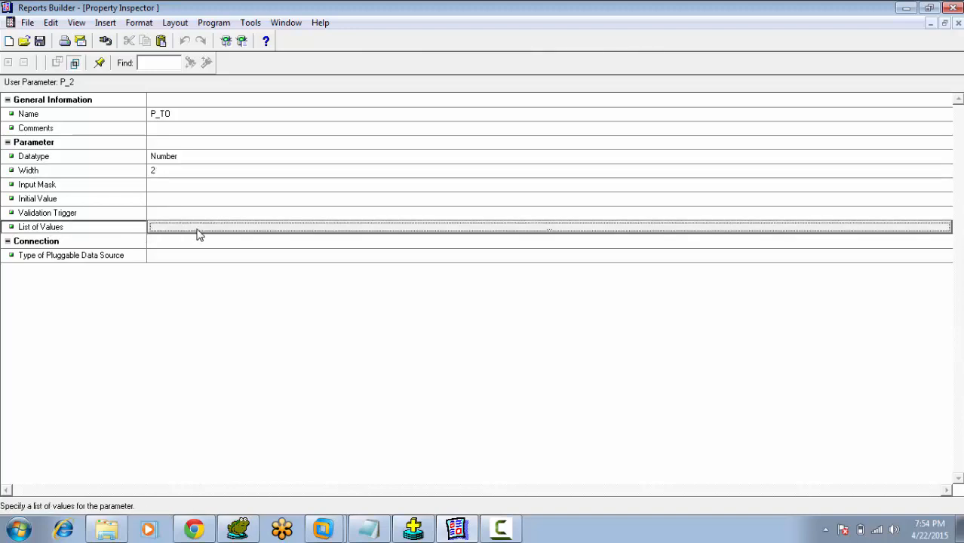
pyautogui.click(189, 201)
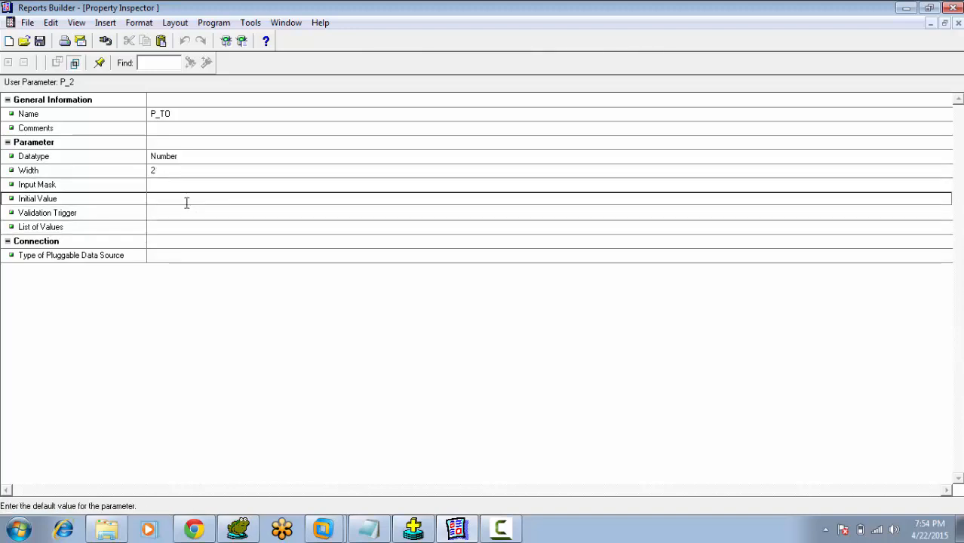
pyautogui.write('30')
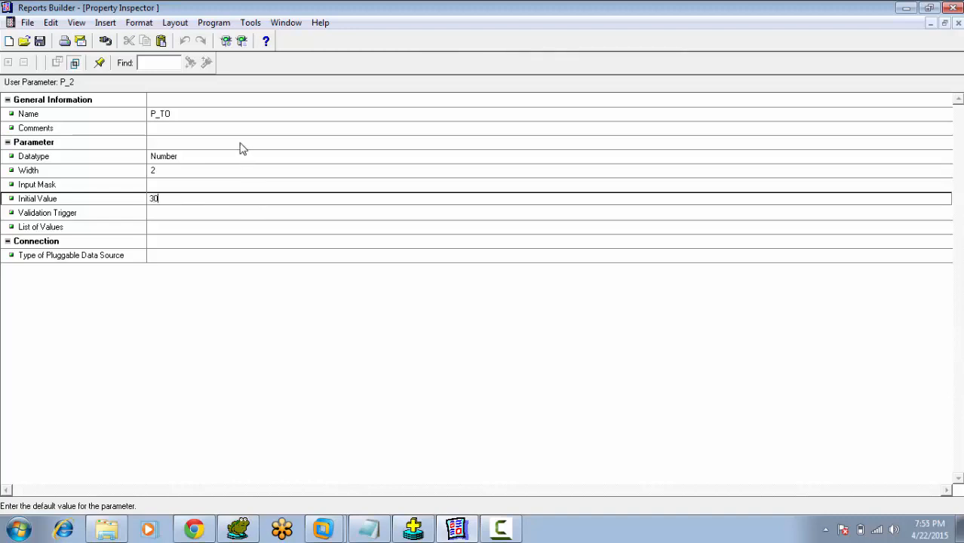
pyautogui.click(241, 143)
pyautogui.click(958, 24)
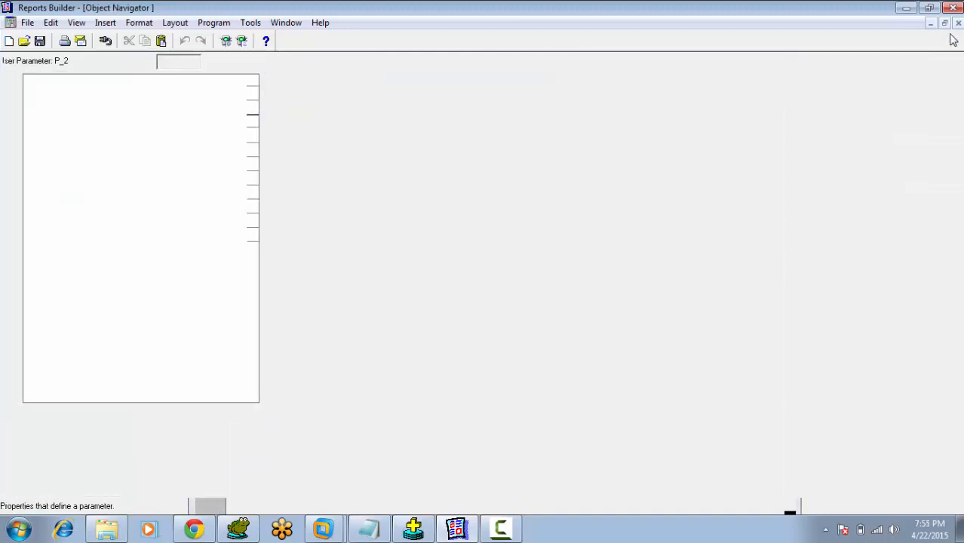
pyautogui.click(124, 138)
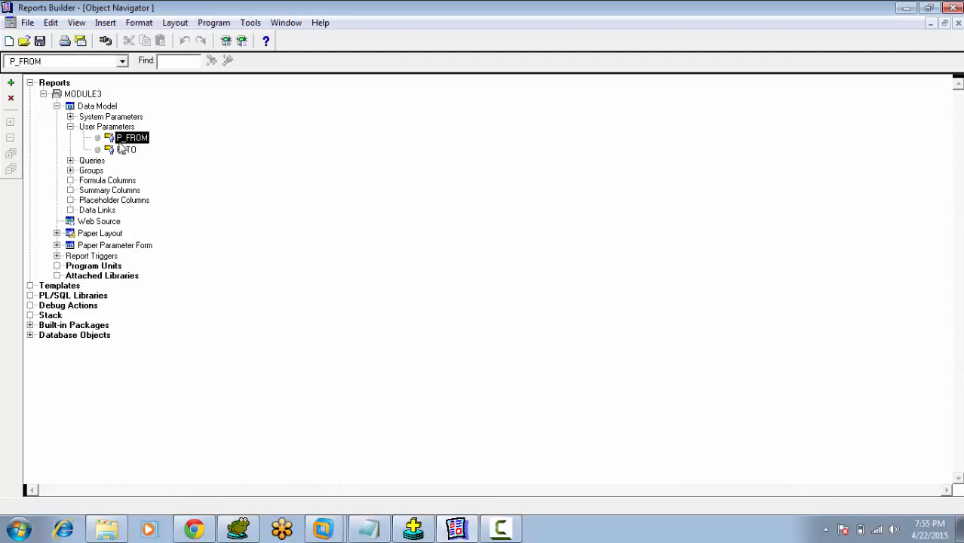
pyautogui.click(125, 149)
pyautogui.click(127, 138)
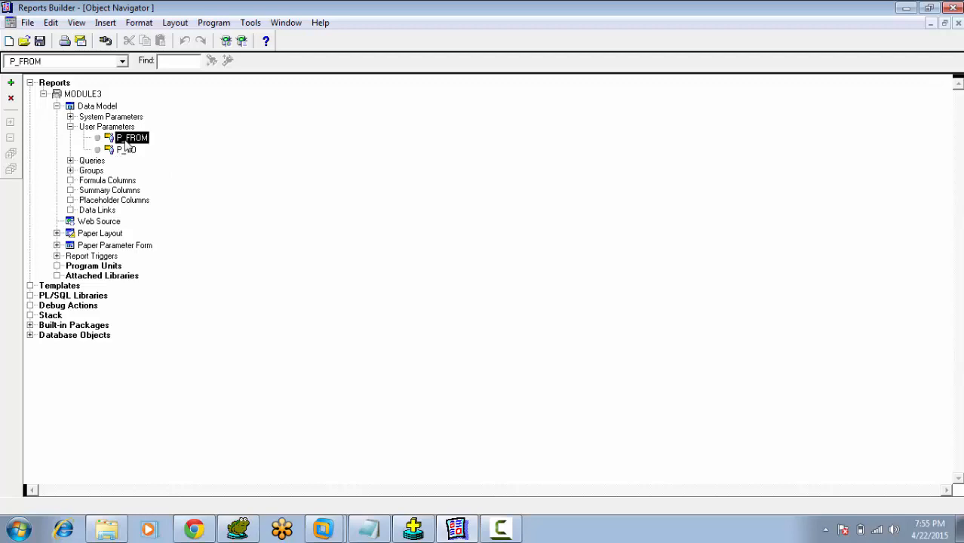
# Step: Add the condition WHERE DEPTNO BETWEEN :P_FROM AND :P_TO to query Q_1 before its ORDER BY clause and accept the query
pyautogui.doubleClick(72, 109)
pyautogui.doubleClick(168, 149)
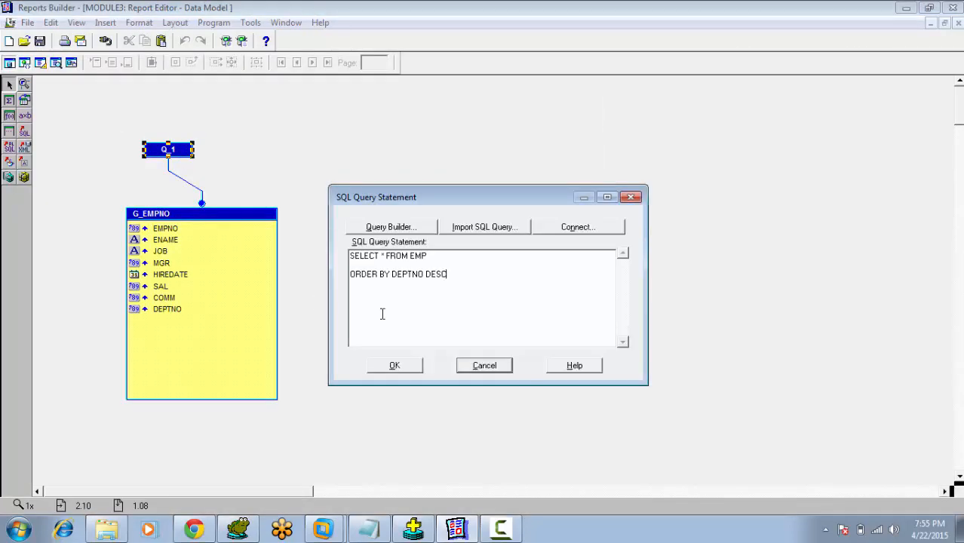
pyautogui.moveTo(519, 258); pyautogui.dragTo(493, 280)
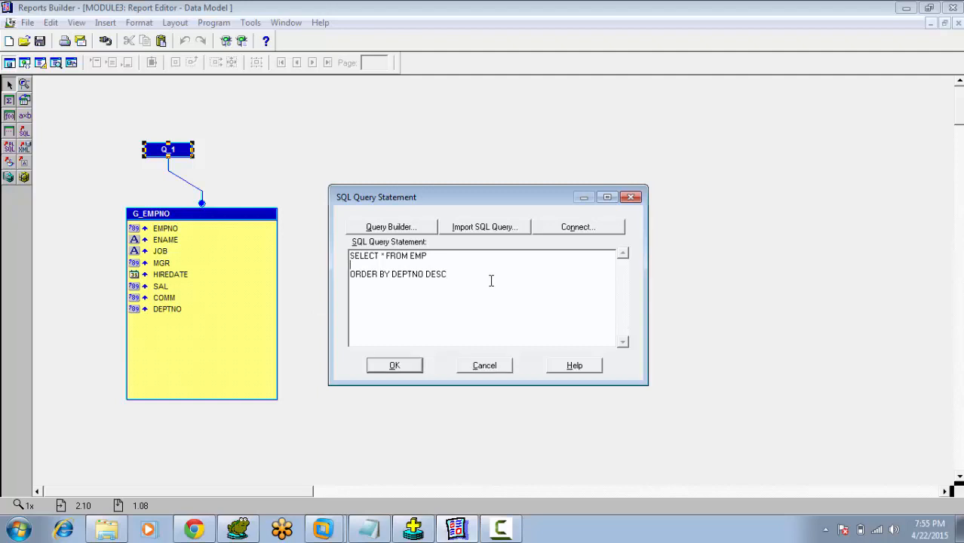
pyautogui.press('Return')
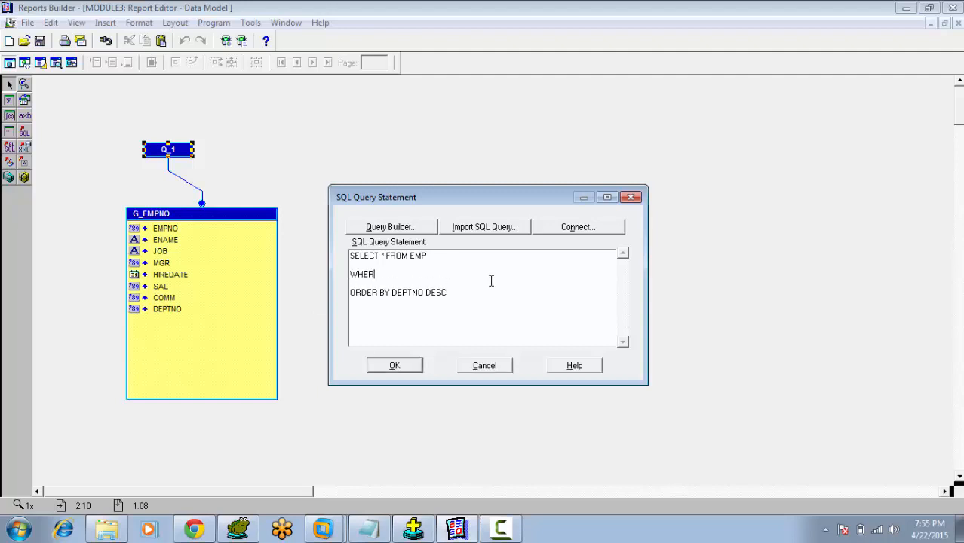
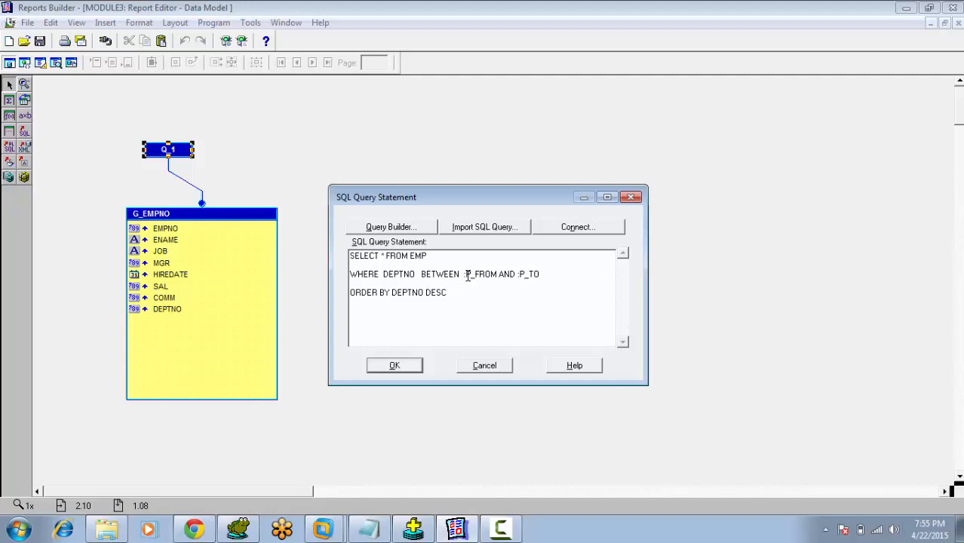
pyautogui.moveTo(462, 274); pyautogui.dragTo(535, 274)
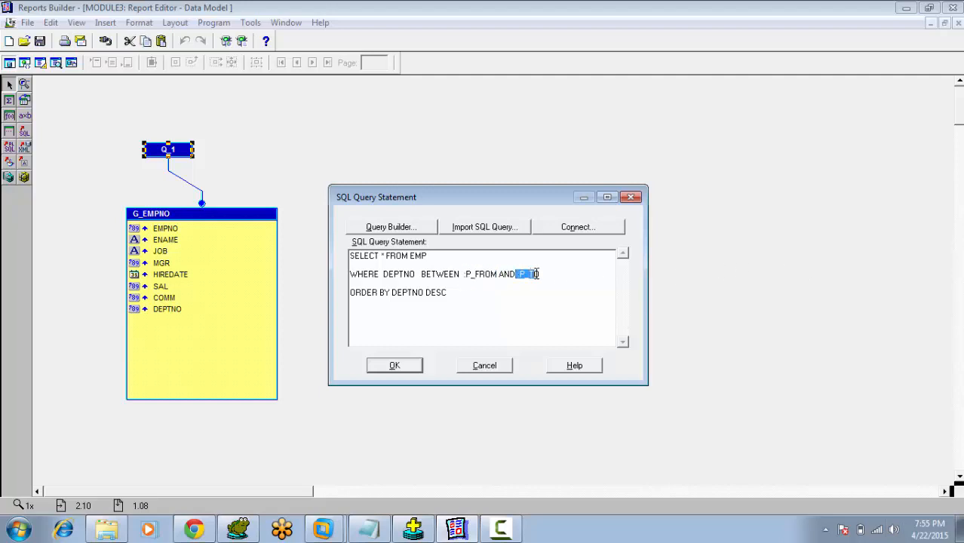
pyautogui.moveTo(420, 274); pyautogui.dragTo(463, 275)
pyautogui.click(356, 286)
pyautogui.click(400, 366)
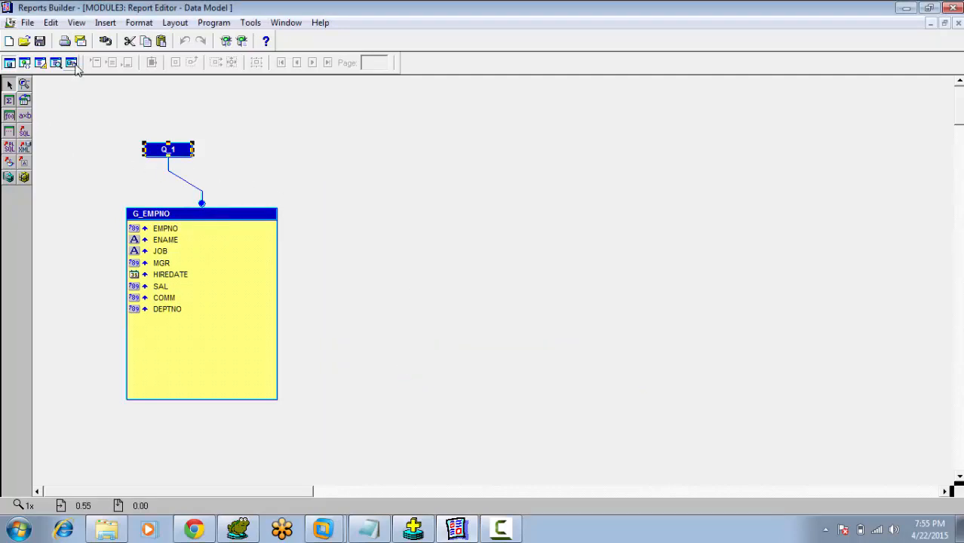
# Step: Open the Parameter Form Builder for the report's paper parameter form
pyautogui.click(40, 62)
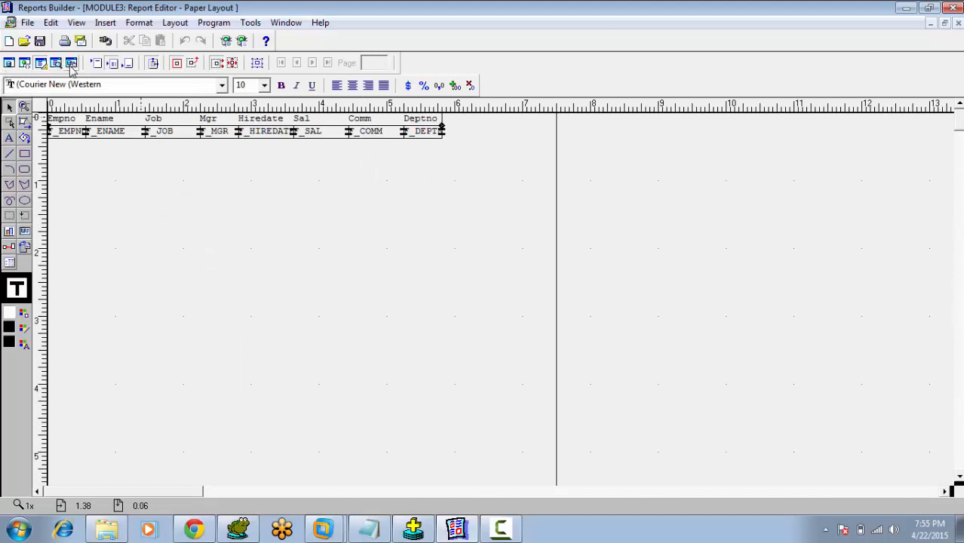
pyautogui.click(72, 64)
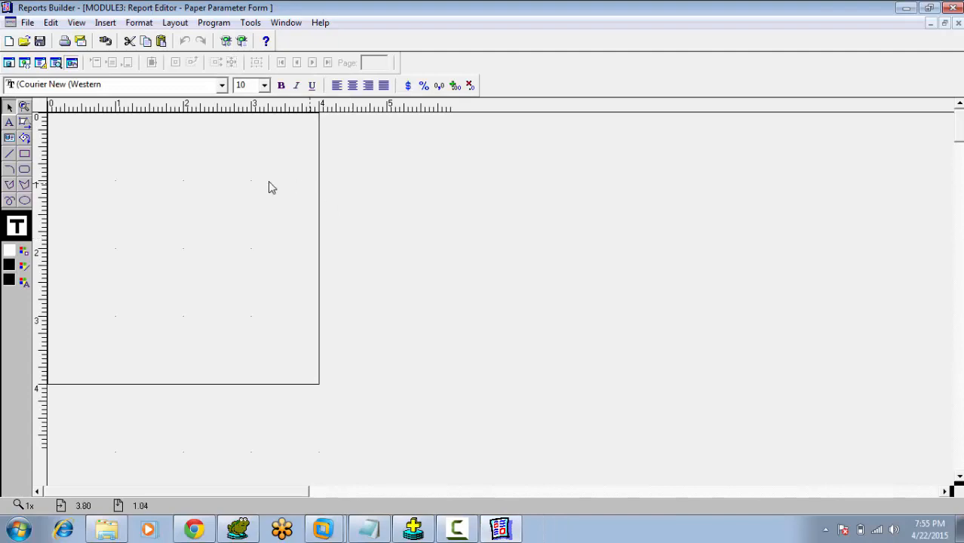
pyautogui.rightClick(194, 161)
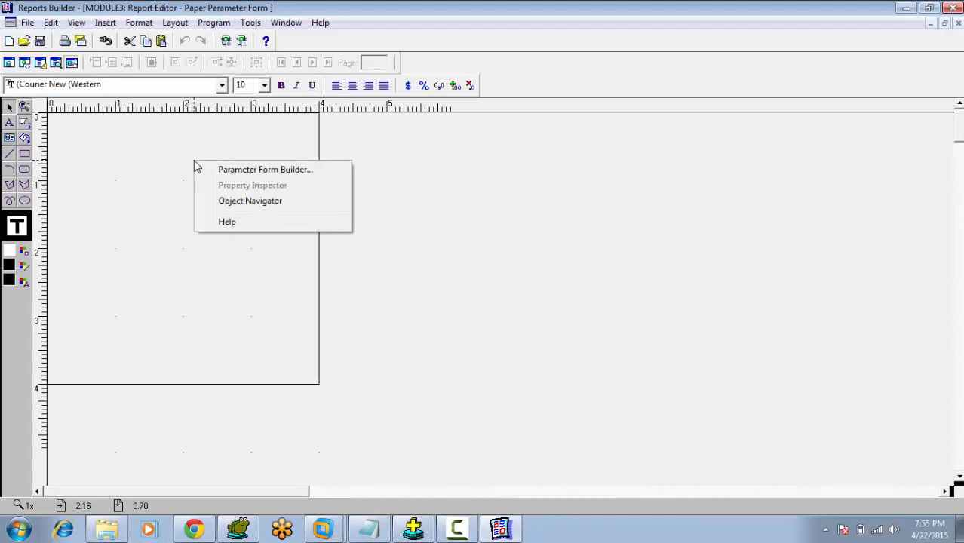
pyautogui.click(247, 173)
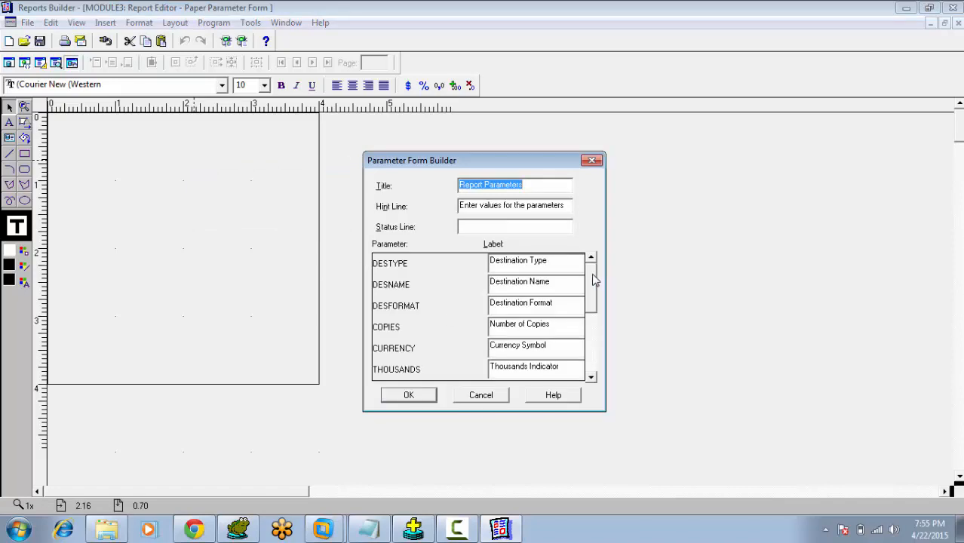
# Step: Label parameter P_FROM as From Deptno and P_TO as To Deptno, and generate the parameter form
pyautogui.moveTo(594, 280); pyautogui.dragTo(593, 328)
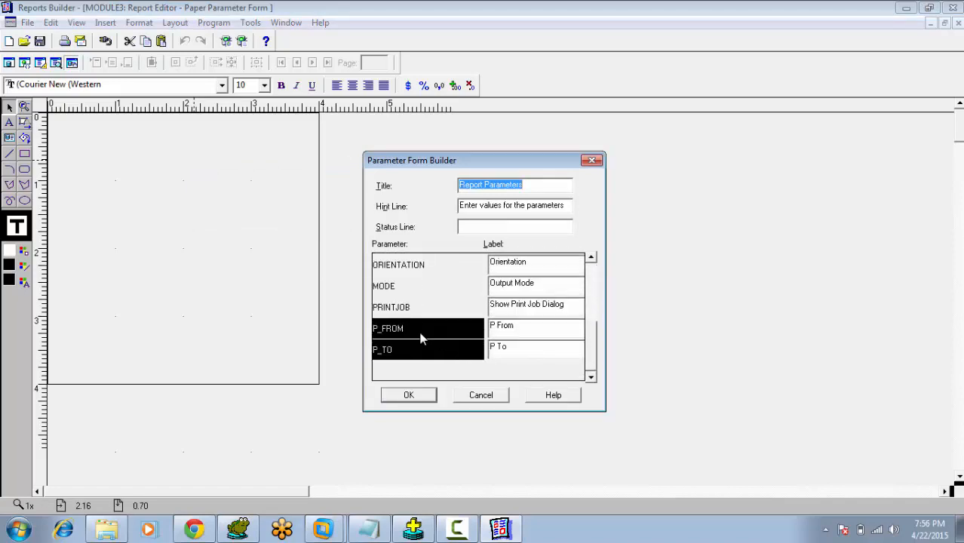
pyautogui.moveTo(498, 326); pyautogui.dragTo(400, 341)
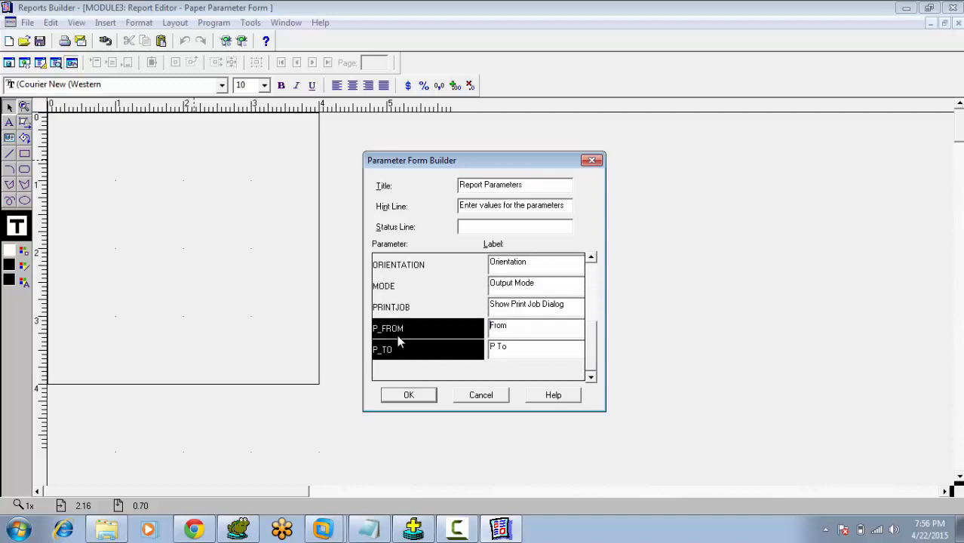
pyautogui.write('Deptno')
pyautogui.press('Tab')
pyautogui.write('To')
pyautogui.click(430, 402)
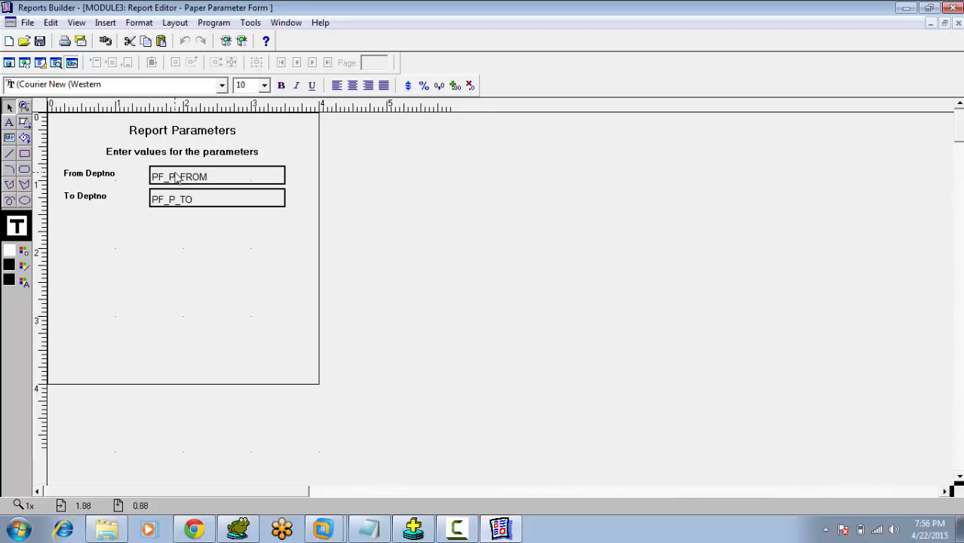
# Step: Start a print preview of the report, maximize the runtime parameter form and choose 20 as From Deptno
pyautogui.click(28, 22)
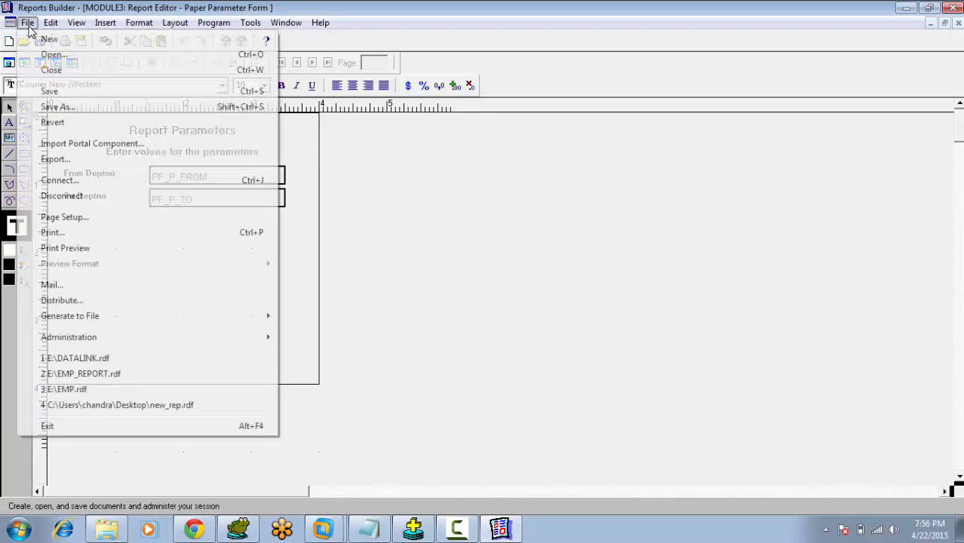
pyautogui.click(75, 248)
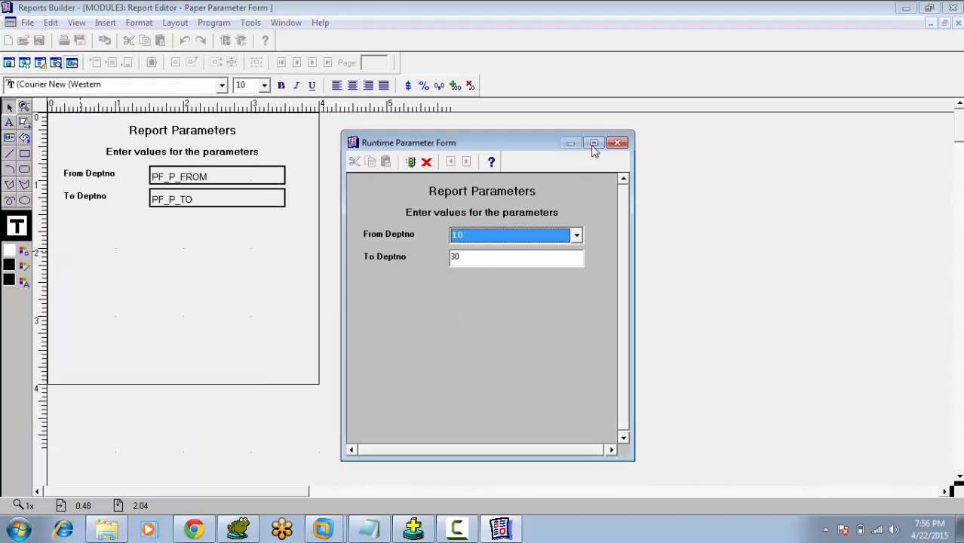
pyautogui.click(594, 142)
pyautogui.click(190, 103)
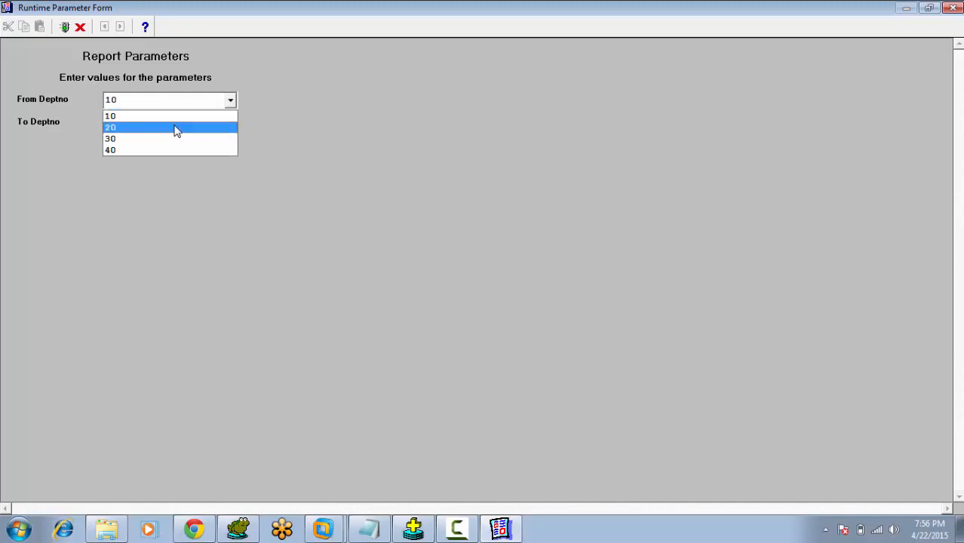
pyautogui.click(176, 129)
pyautogui.press('Tab')
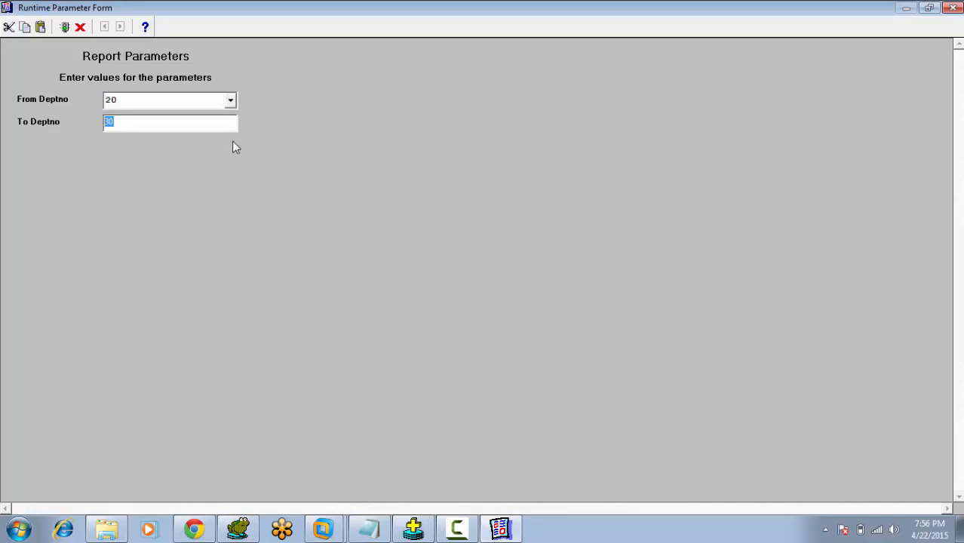
# Step: Try running the report with the non-numeric value e3 as To Deptno
pyautogui.write('e3')
pyautogui.press('Return')
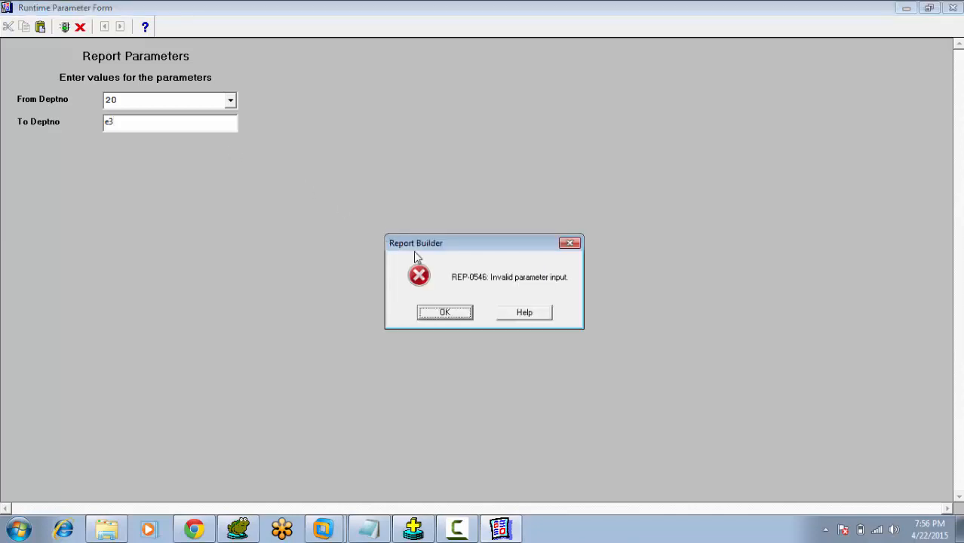
pyautogui.click(445, 315)
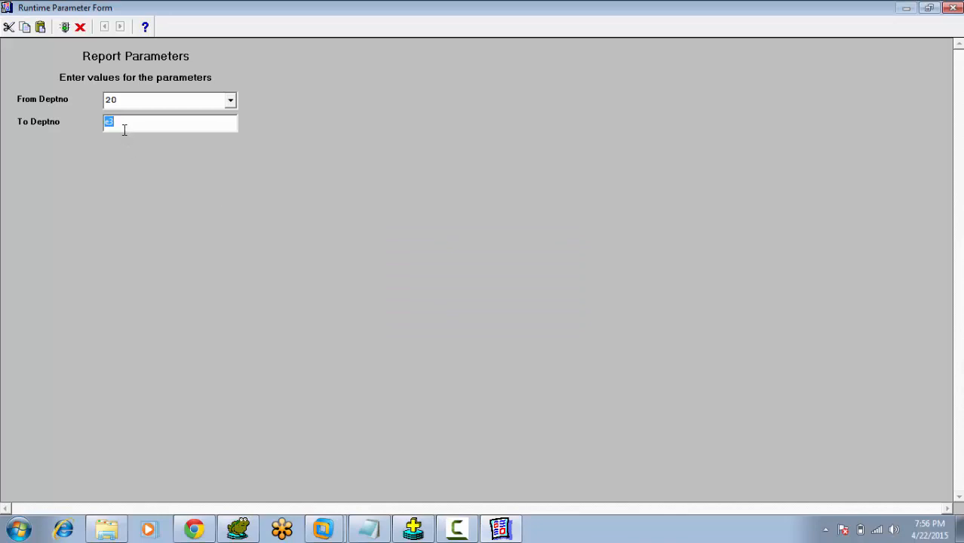
# Step: Set To Deptno to 30, run the report and close the preview
pyautogui.write('3')
pyautogui.click(65, 27)
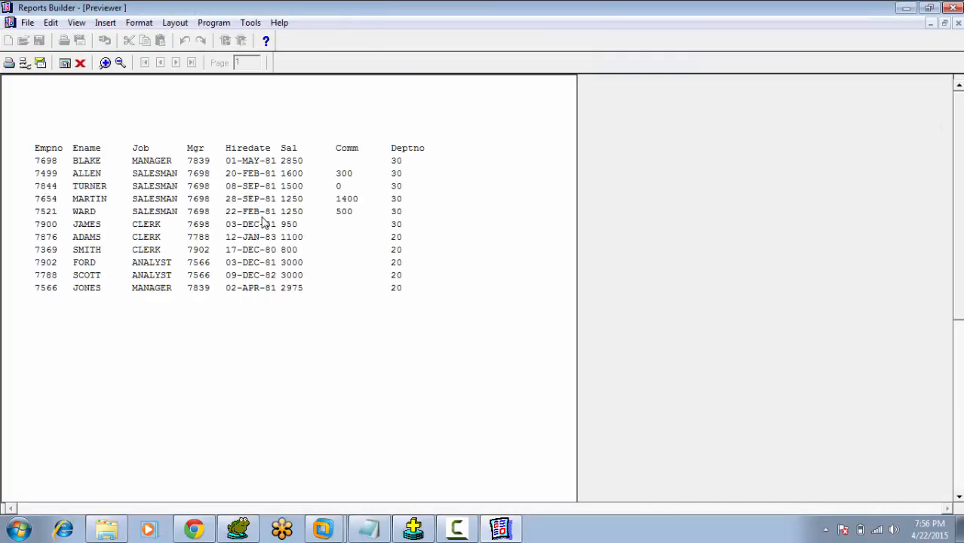
pyautogui.click(80, 63)
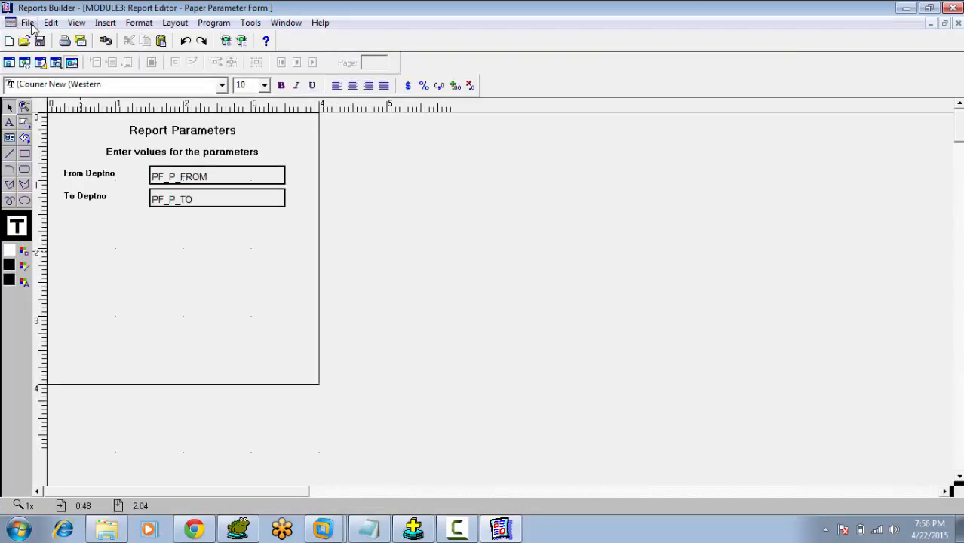
# Step: Preview the report again with From Deptno kept at 10 and To Deptno set to 10, and close the preview
pyautogui.click(27, 22)
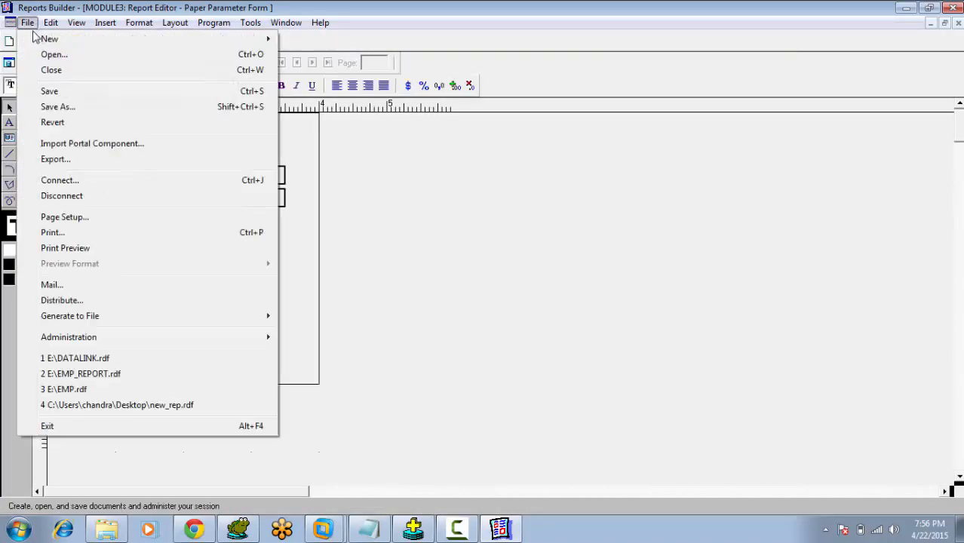
pyautogui.click(65, 248)
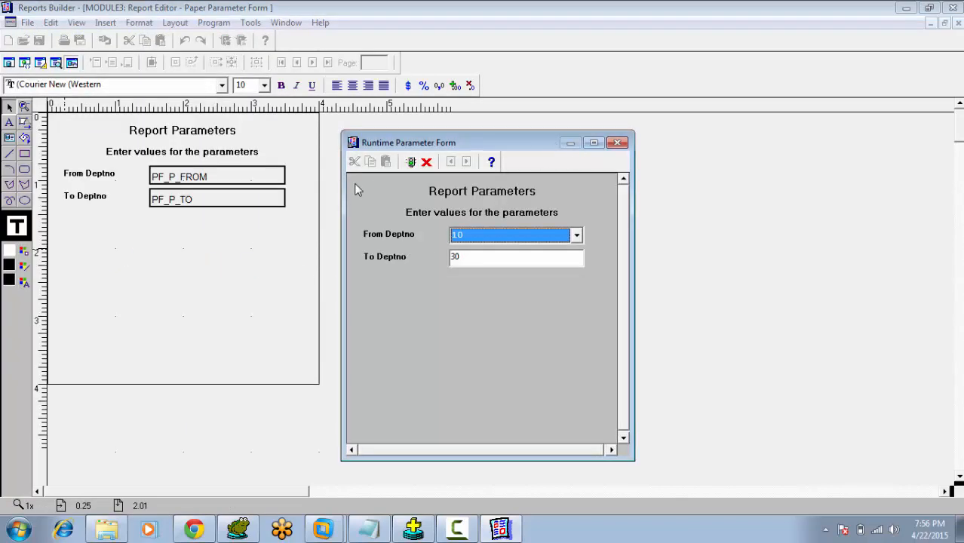
pyautogui.press('Tab')
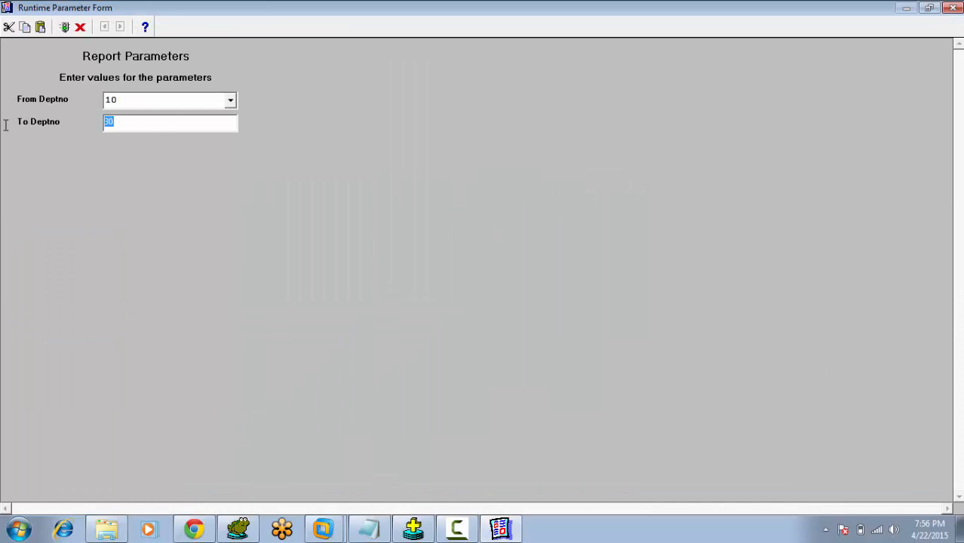
pyautogui.write('1')
pyautogui.click(65, 27)
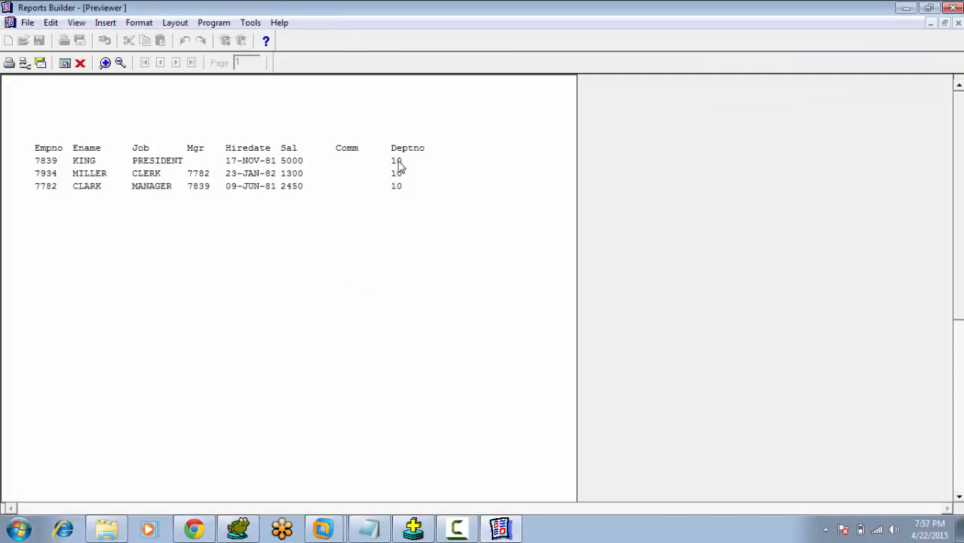
pyautogui.click(77, 64)
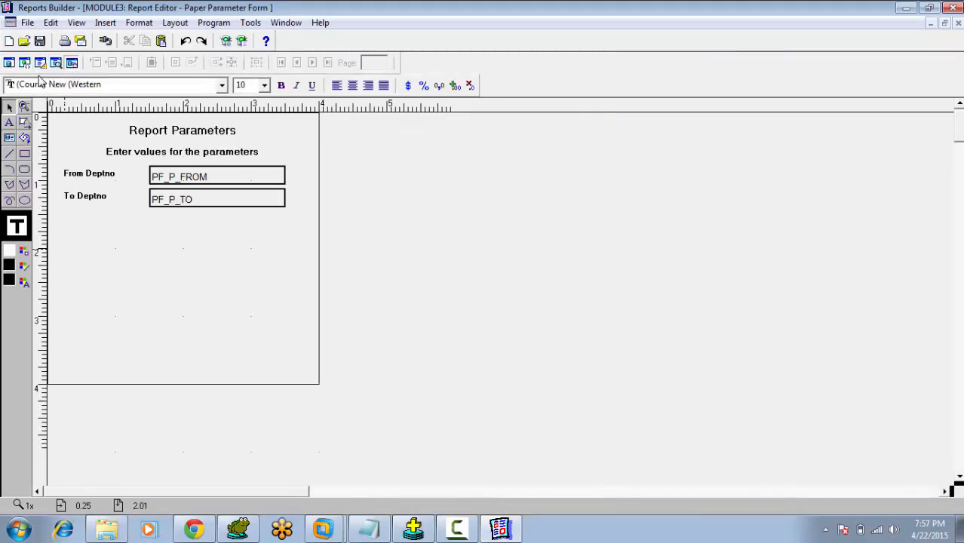
# Step: Return to the Object Navigator and open the properties of user parameter P_FROM
pyautogui.click(273, 28)
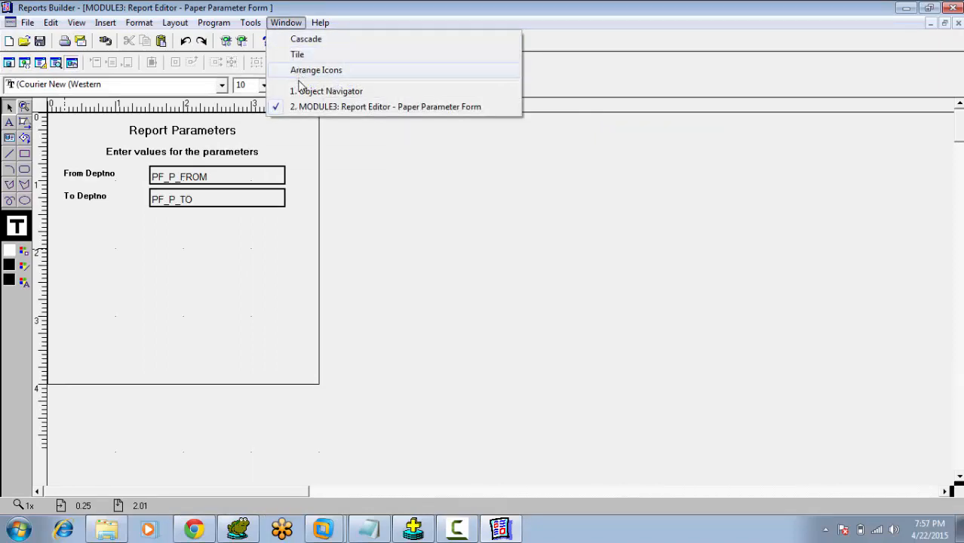
pyautogui.click(302, 89)
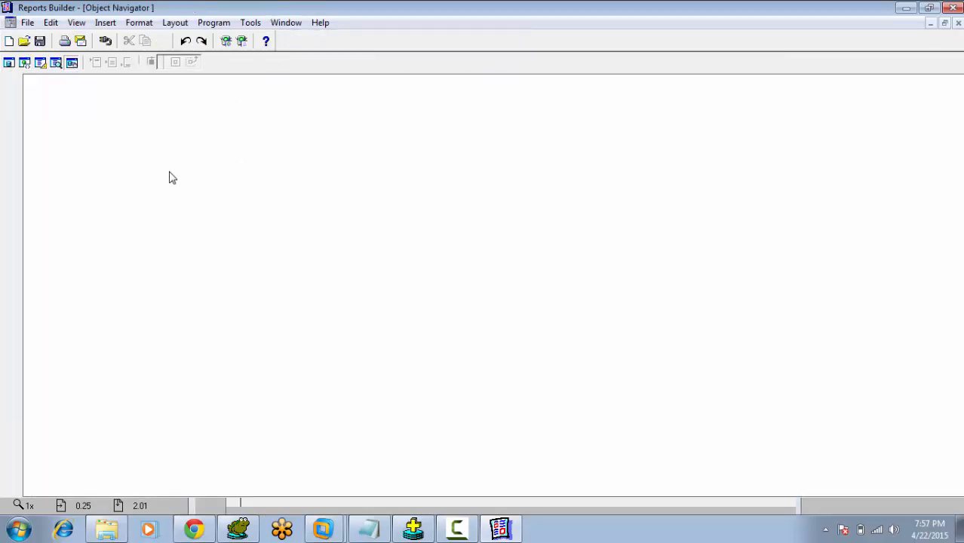
pyautogui.click(114, 138)
pyautogui.click(118, 149)
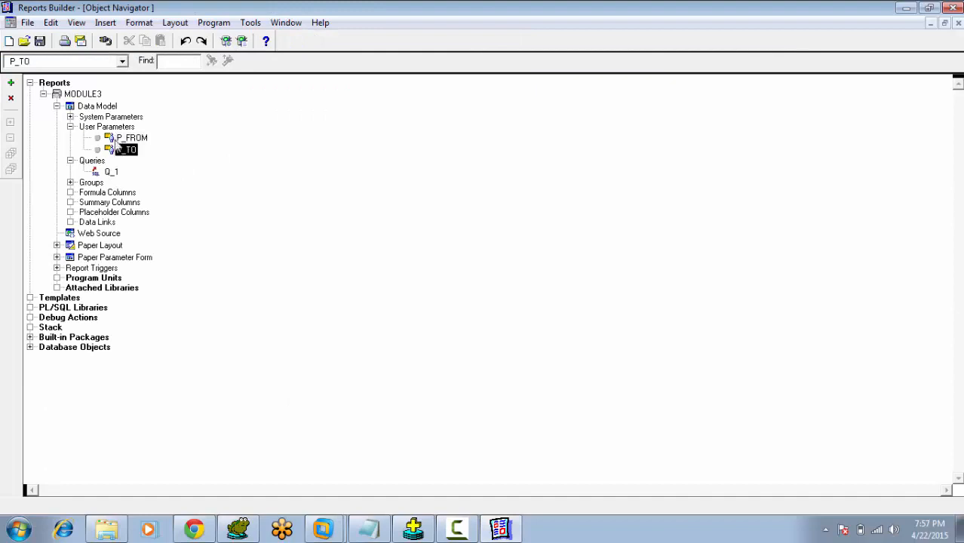
pyautogui.click(117, 139)
pyautogui.doubleClick(115, 139)
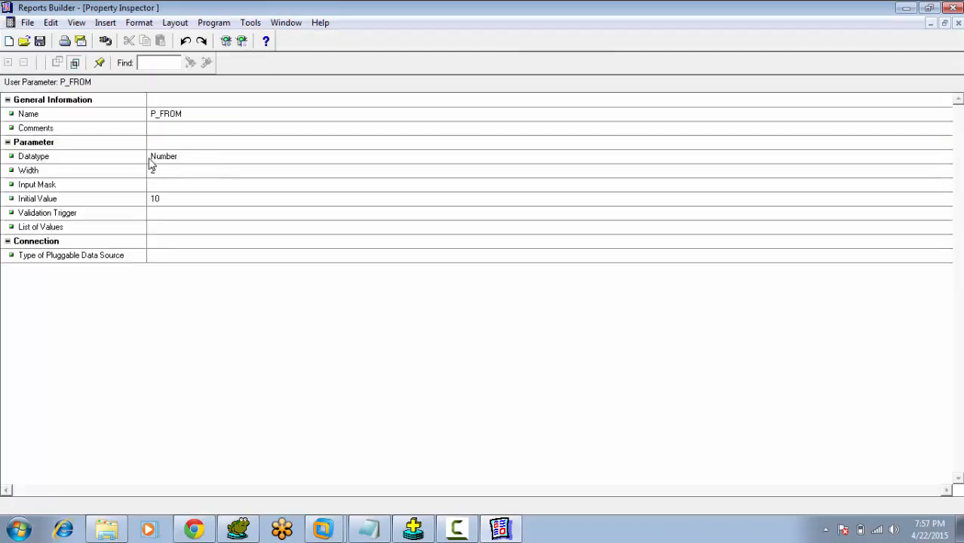
# Step: Examine P_FROM's datatype, width, available input masks and initial value without changing them
pyautogui.click(151, 160)
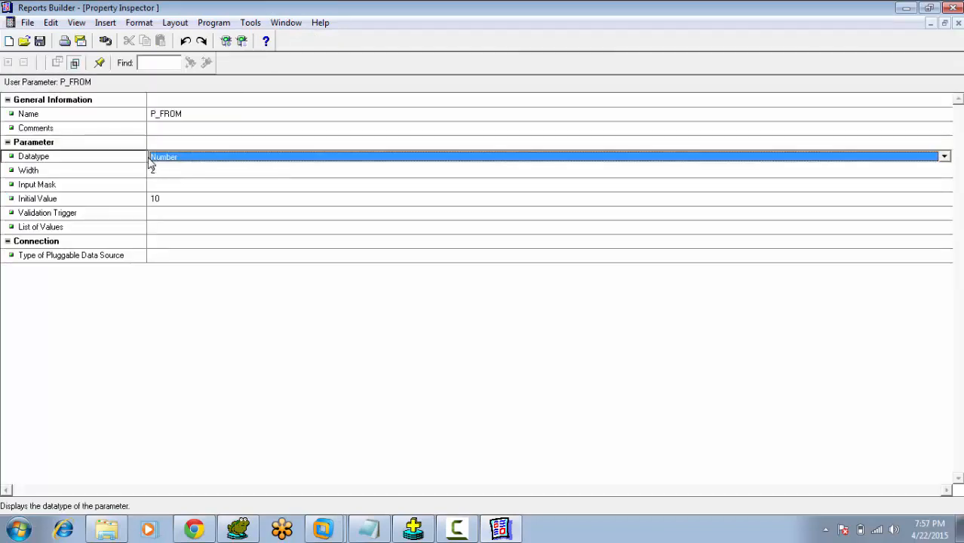
pyautogui.click(172, 160)
pyautogui.click(174, 160)
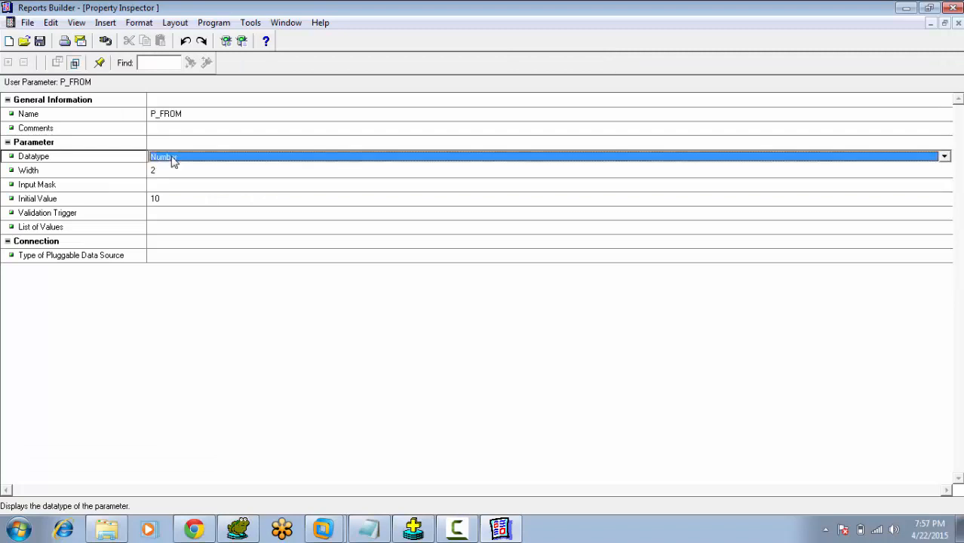
pyautogui.click(170, 172)
pyautogui.click(160, 187)
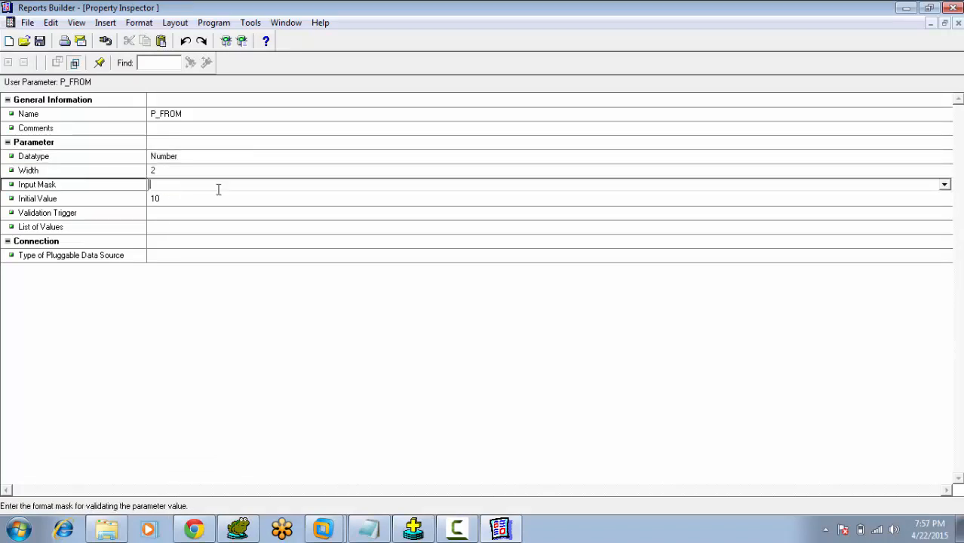
pyautogui.click(944, 185)
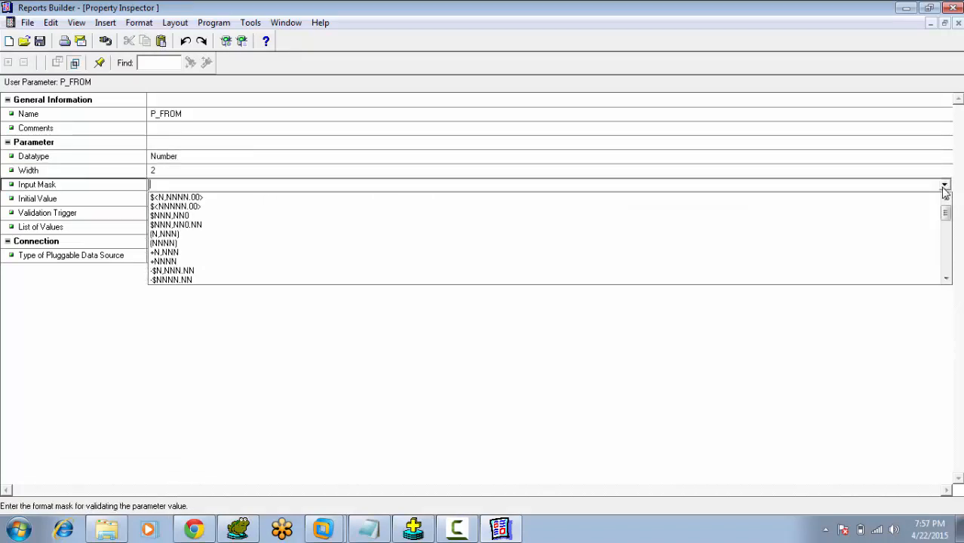
pyautogui.click(943, 186)
pyautogui.click(110, 204)
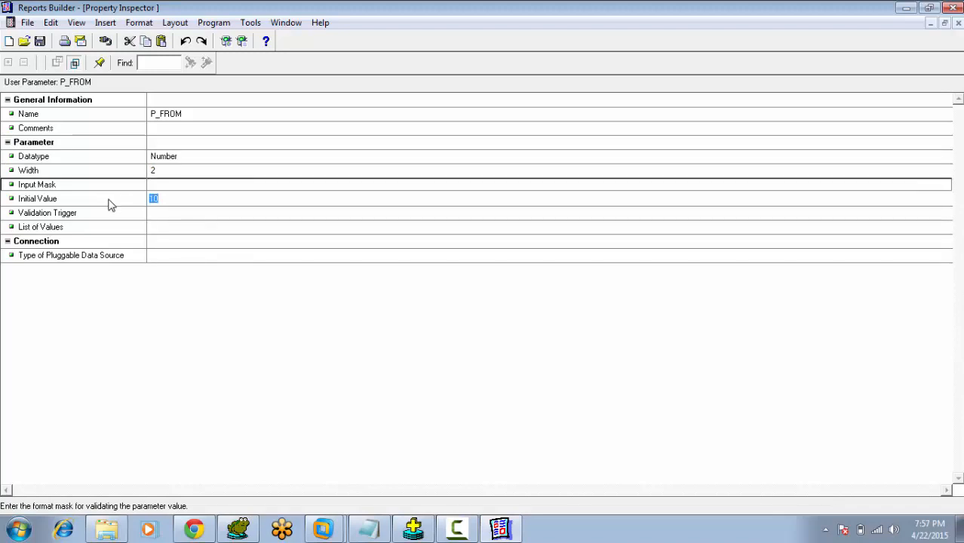
# Step: Review the static list of values defined for P_FROM and close its properties
pyautogui.click(119, 229)
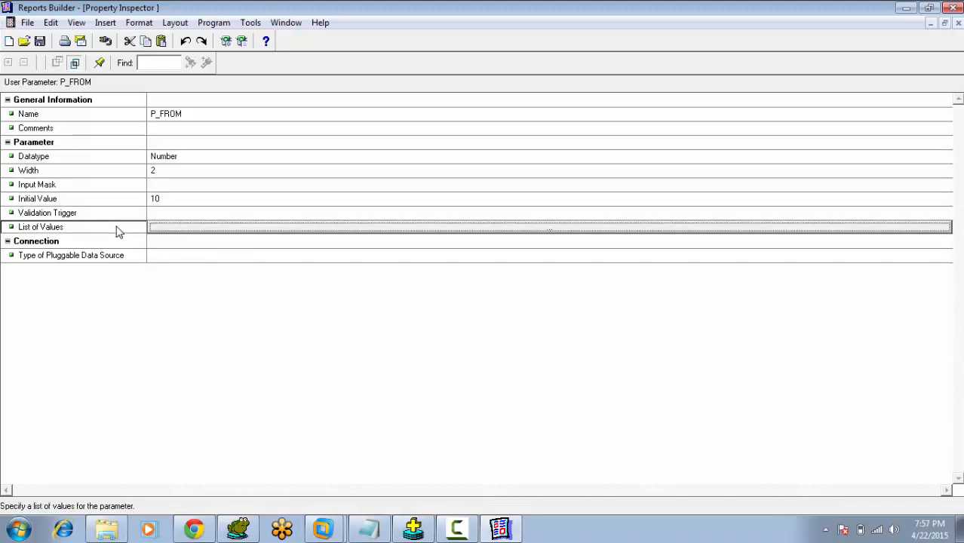
pyautogui.click(230, 235)
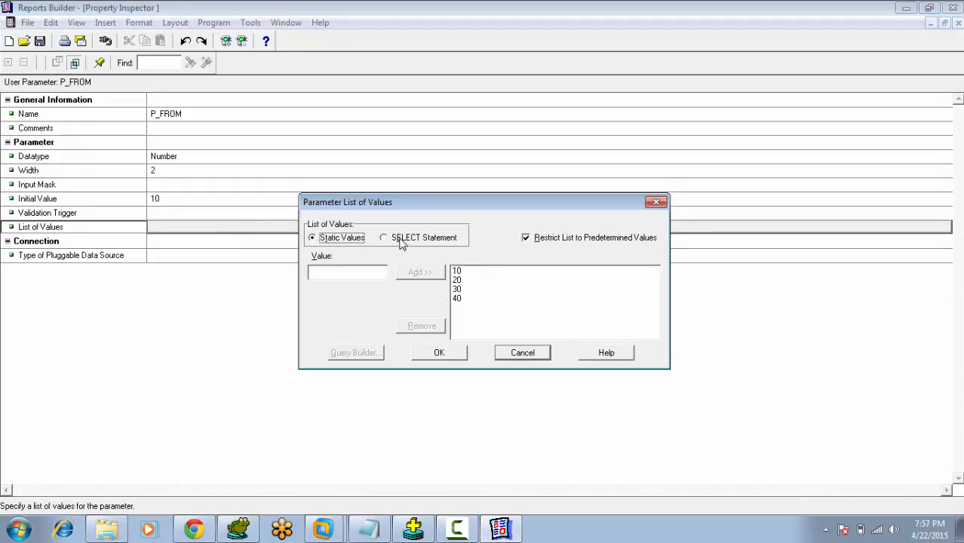
pyautogui.click(439, 354)
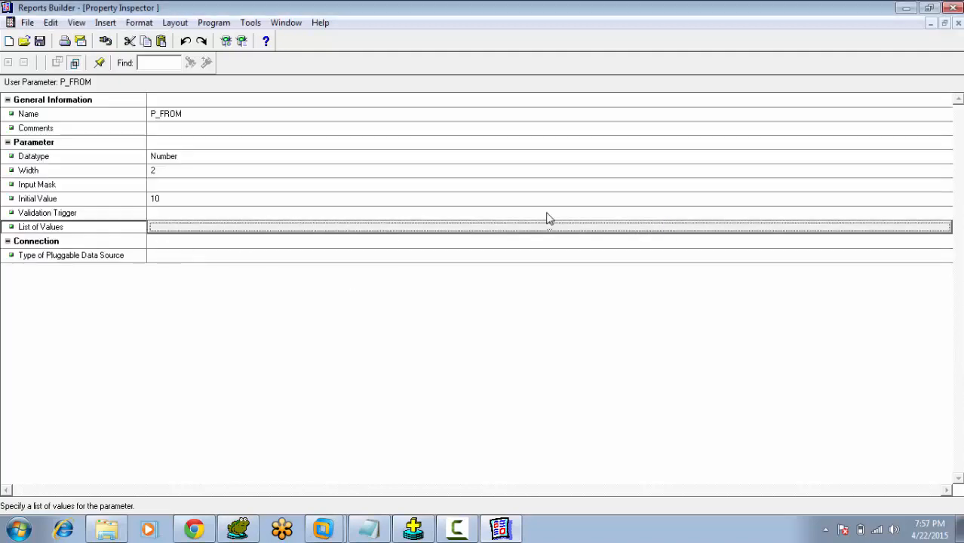
pyautogui.click(959, 23)
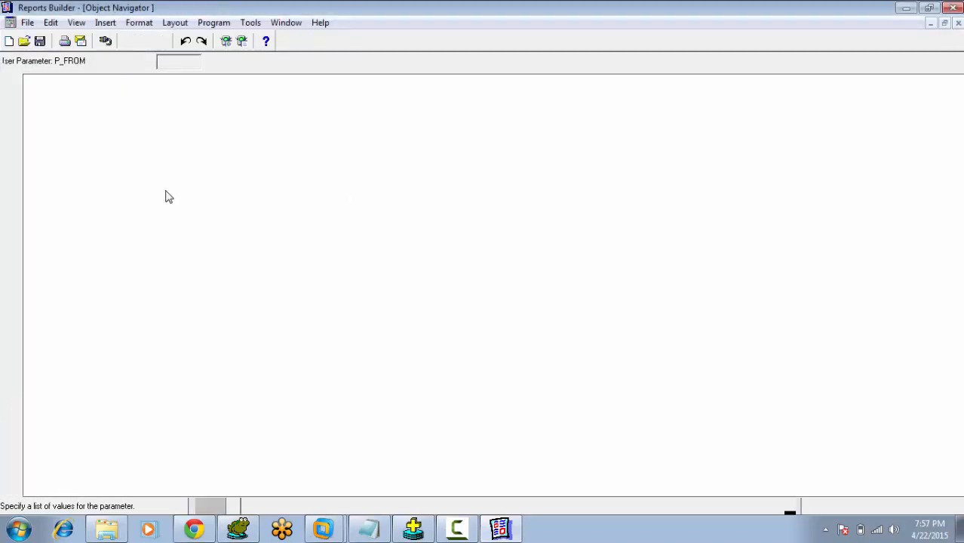
# Step: Open the Data Model from the Object Navigator and check the :P_FROM and :P_TO bind references in query Q_1
pyautogui.click(115, 151)
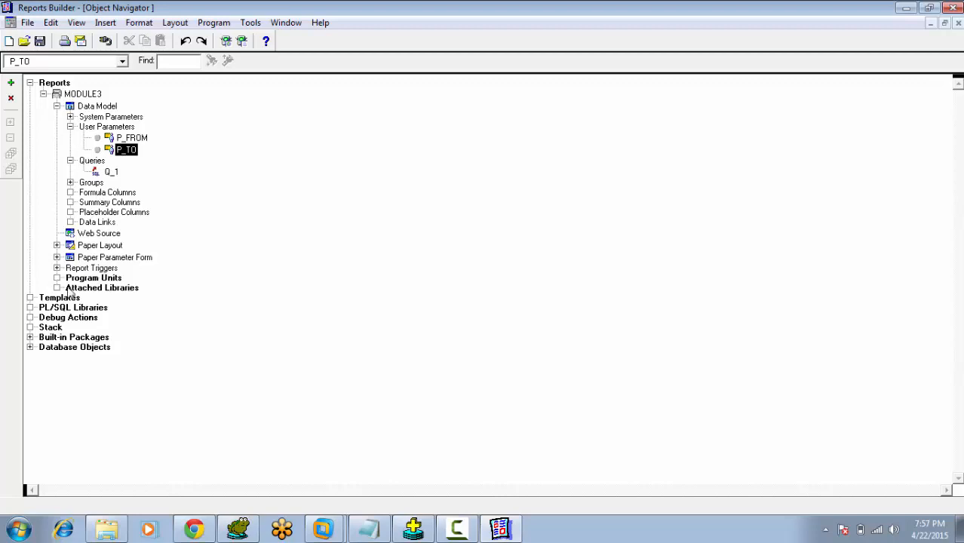
pyautogui.click(121, 139)
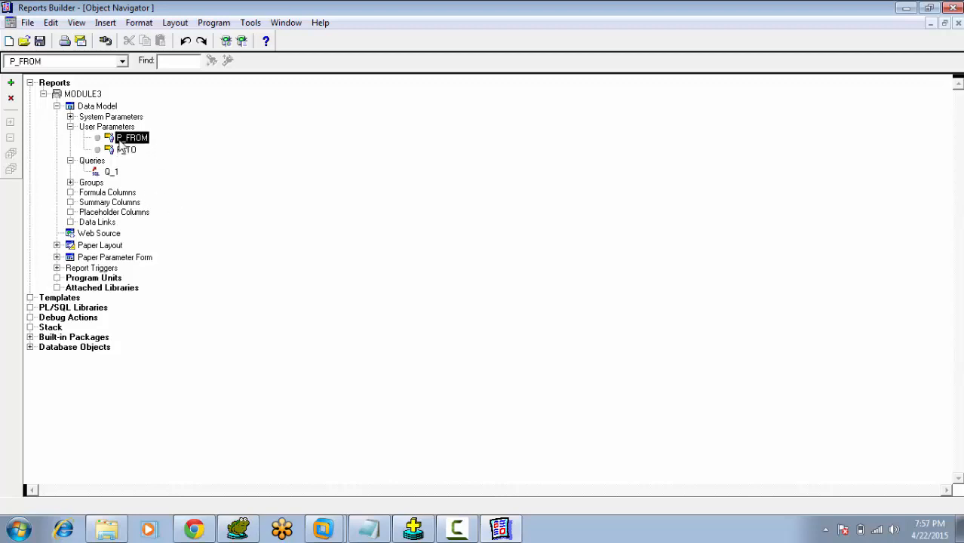
pyautogui.doubleClick(70, 107)
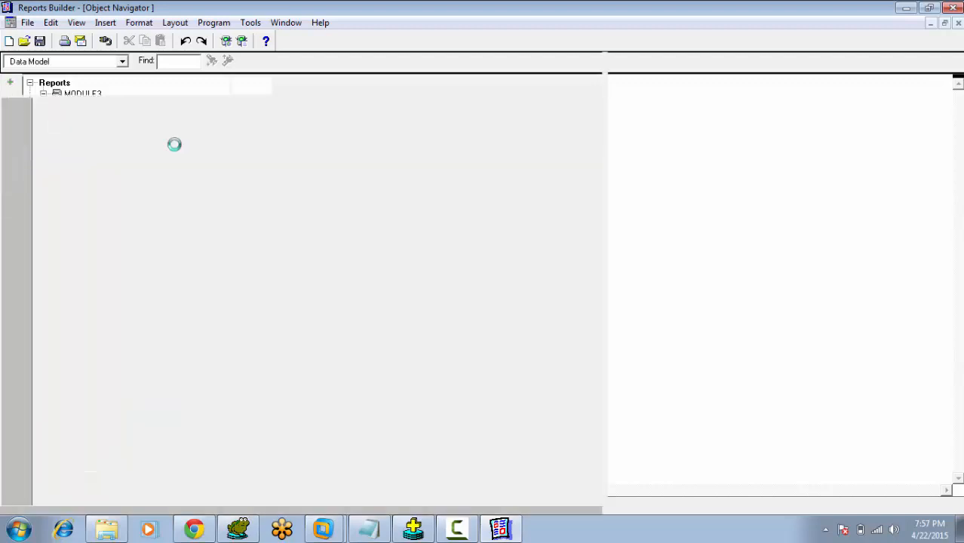
pyautogui.doubleClick(168, 149)
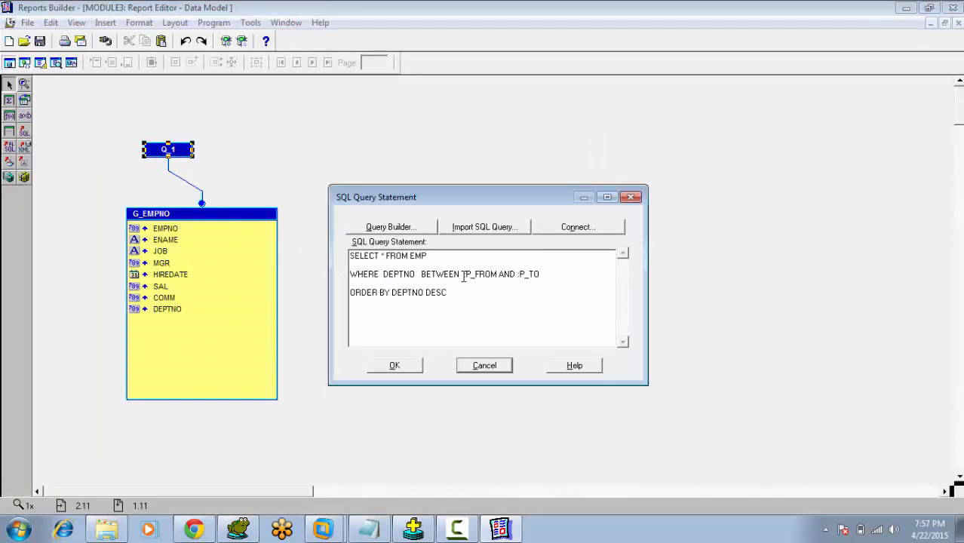
pyautogui.moveTo(463, 274); pyautogui.dragTo(550, 273)
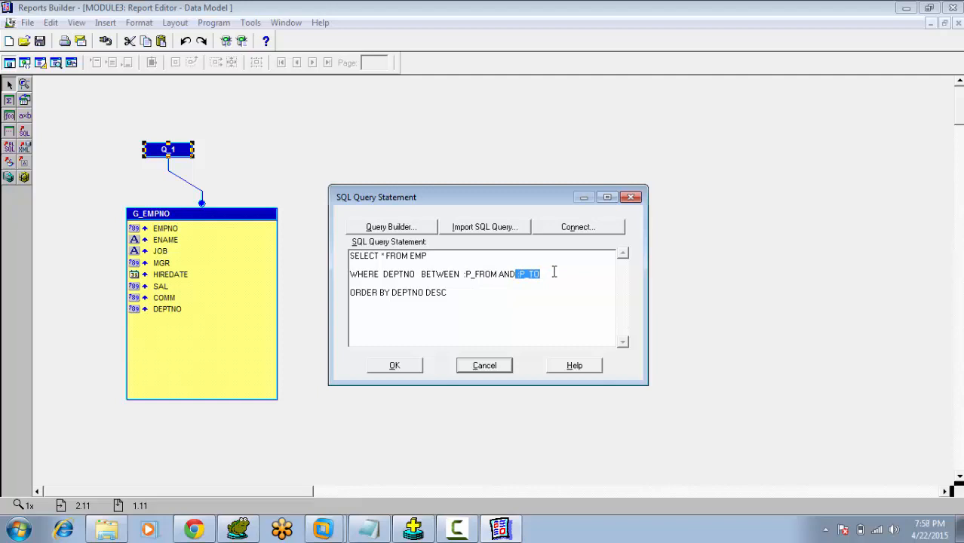
pyautogui.click(494, 336)
pyautogui.click(412, 366)
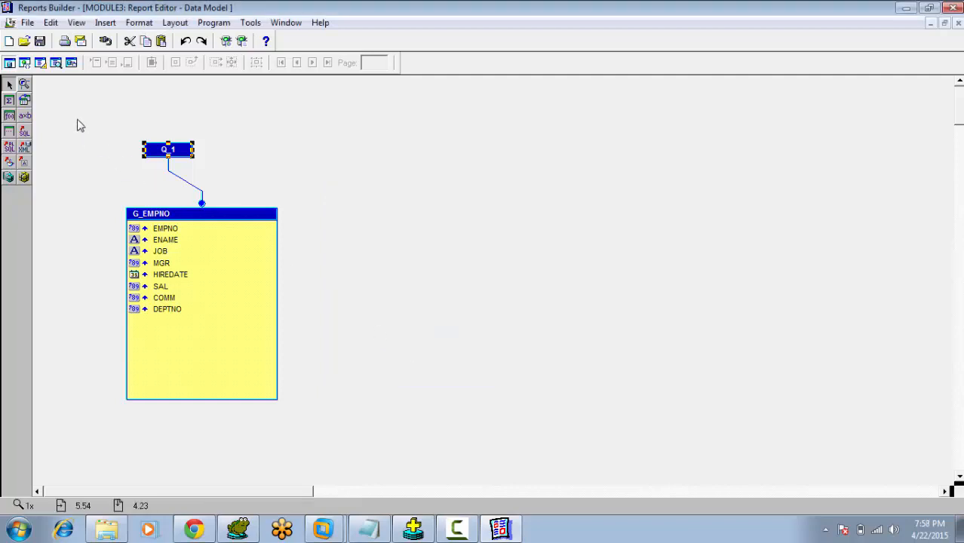
# Step: Rebuild the paper parameter form with title "Emp Report", hint line "Enter Valid Put" and status line "Enter Dept Details", replacing the existing form
pyautogui.click(71, 63)
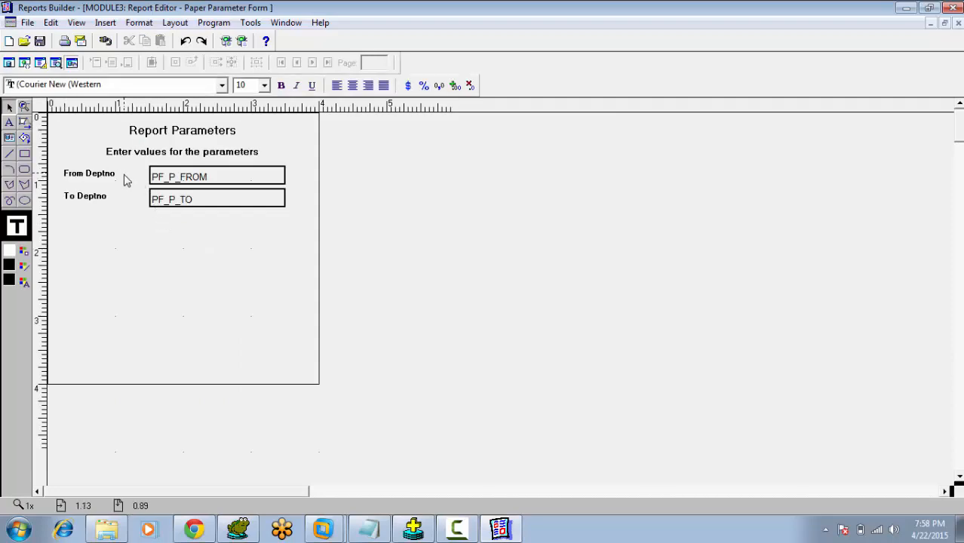
pyautogui.rightClick(210, 244)
pyautogui.click(231, 251)
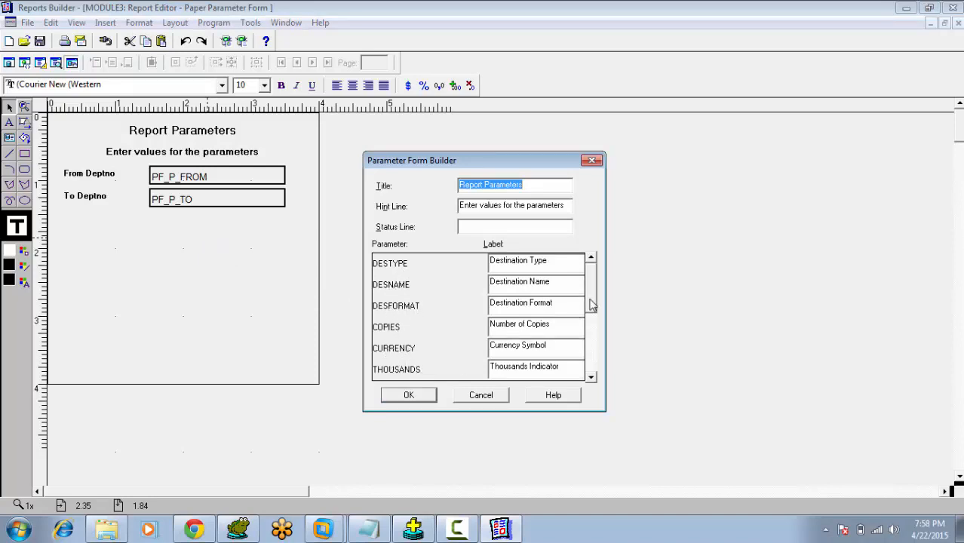
pyautogui.moveTo(592, 304); pyautogui.dragTo(589, 367)
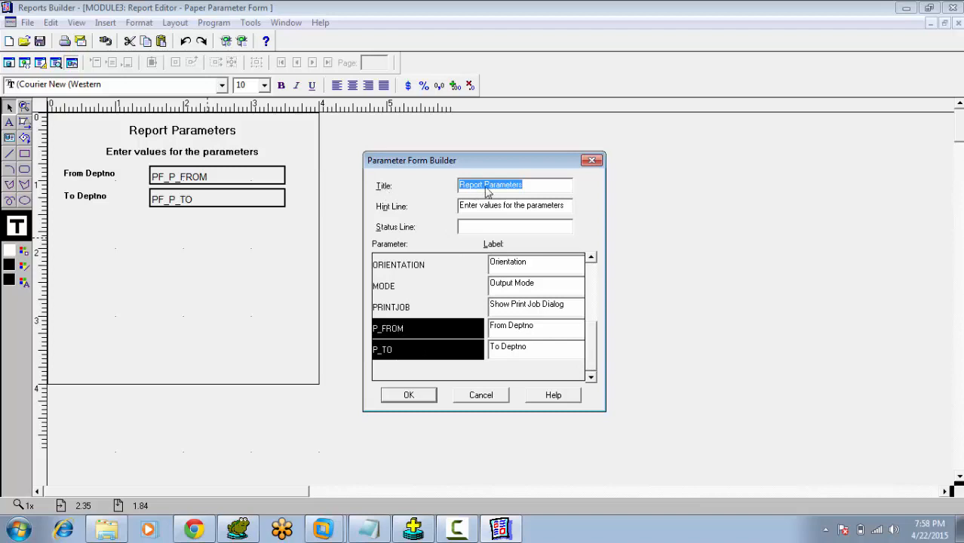
pyautogui.write('Emp Report')
pyautogui.press('Tab')
pyautogui.write('En')
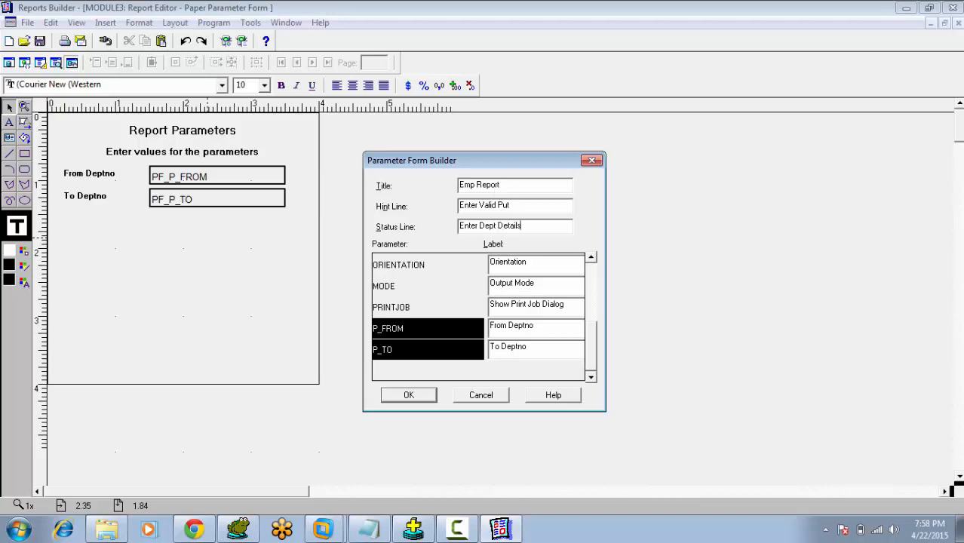
pyautogui.click(433, 399)
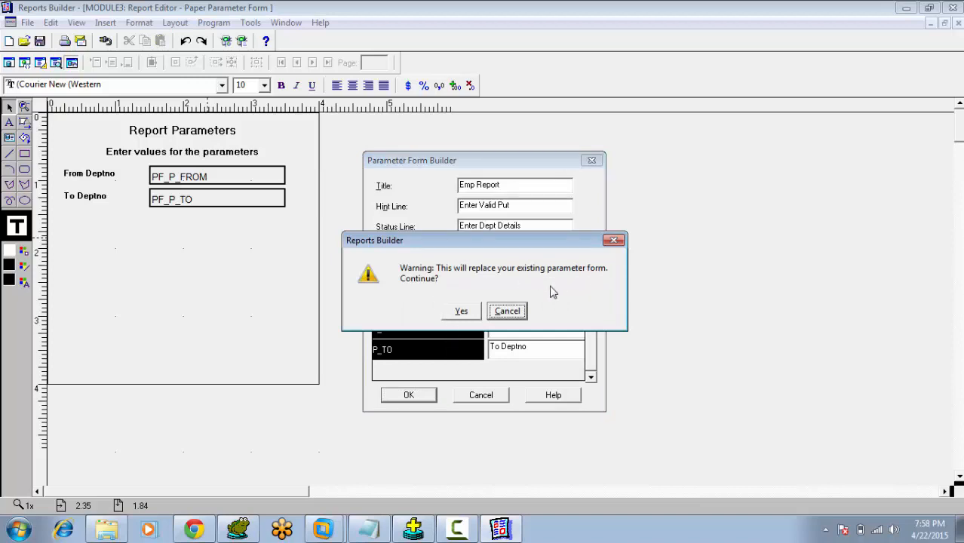
pyautogui.click(463, 311)
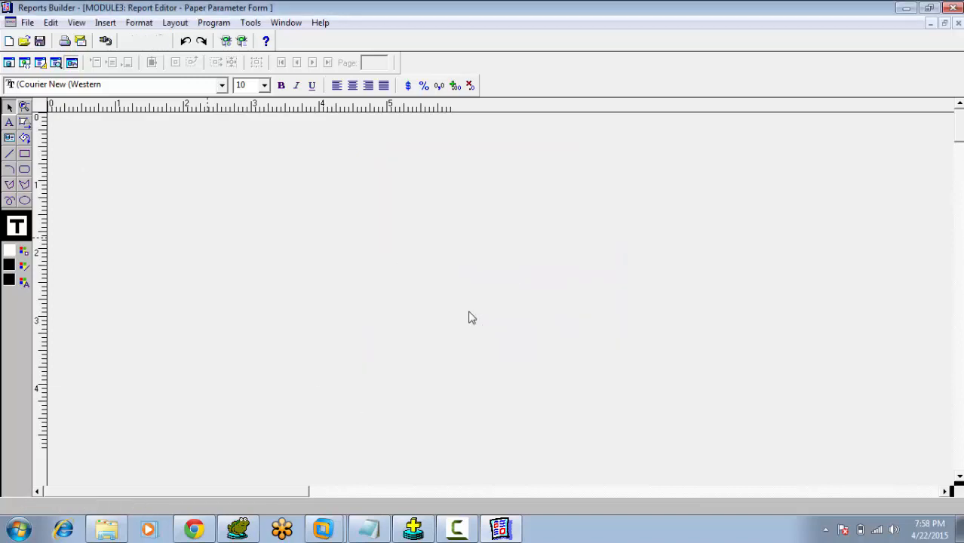
# Step: Preview the report with From Deptno set to 30 and To Deptno kept at 30, and close the preview
pyautogui.click(27, 22)
pyautogui.click(88, 251)
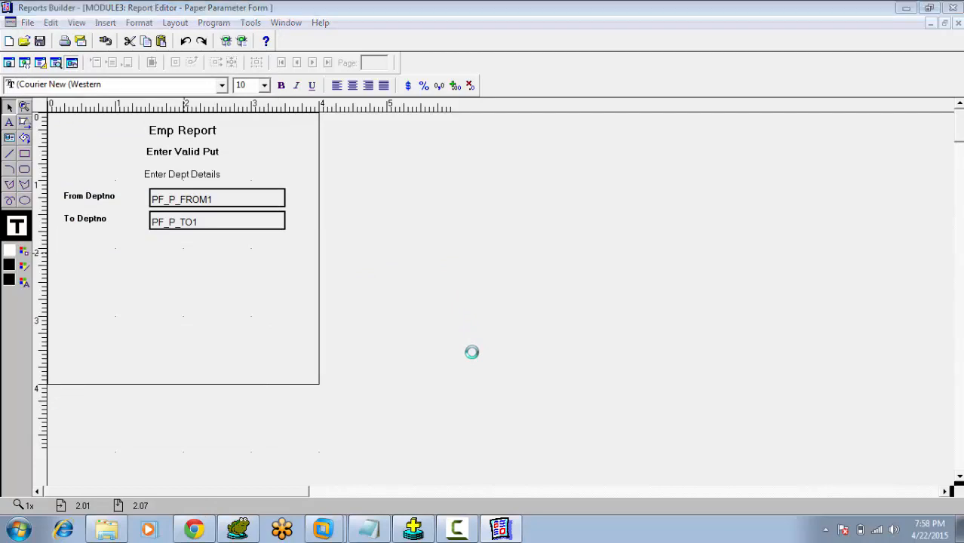
pyautogui.click(594, 143)
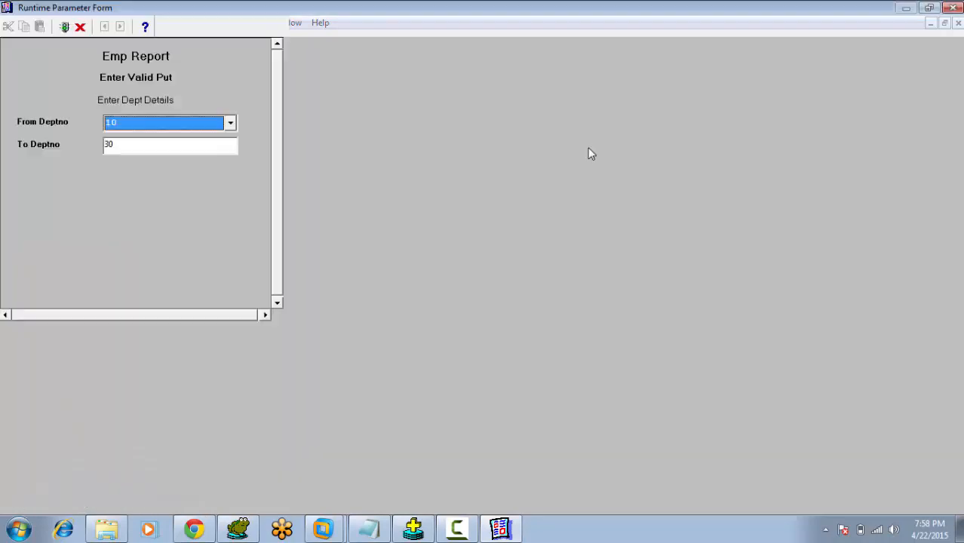
pyautogui.click(225, 125)
pyautogui.click(196, 161)
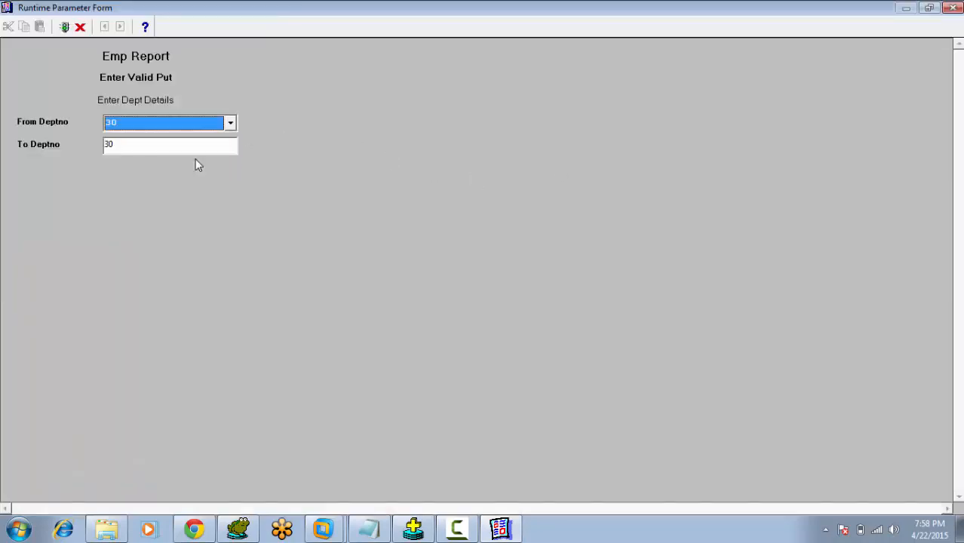
pyautogui.click(182, 149)
pyautogui.click(69, 31)
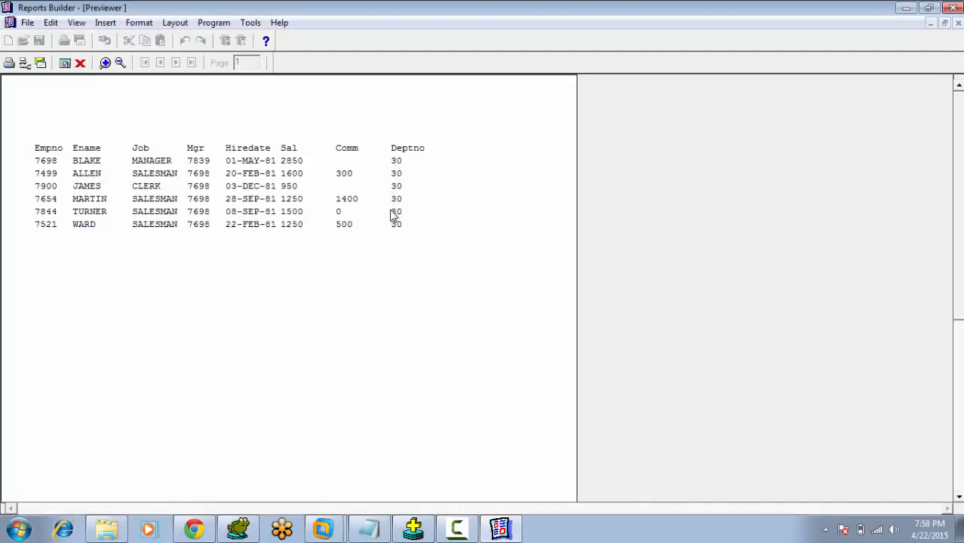
pyautogui.click(81, 64)
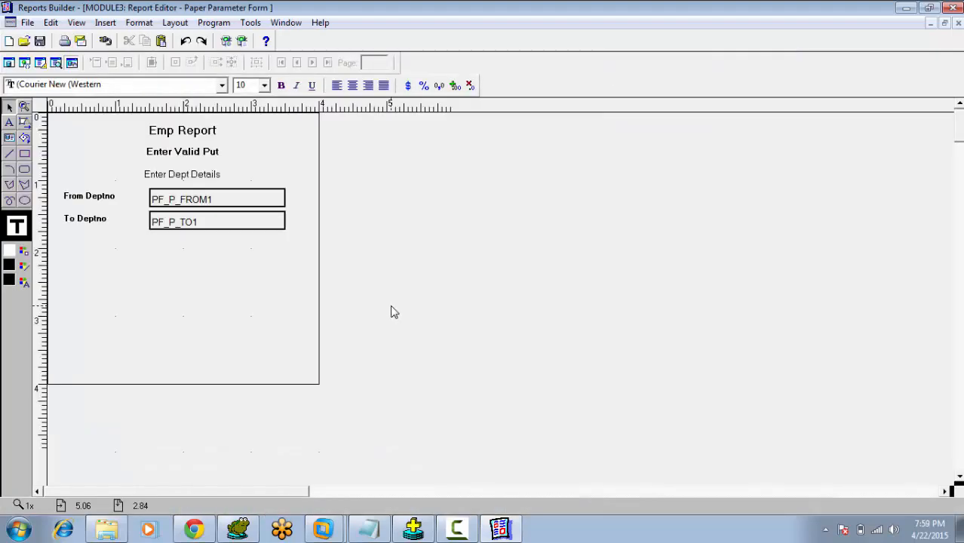
# Step: Revisit user parameters P_FROM and P_TO in the Object Navigator and review the BETWEEN condition in Q_1's SQL statement
pyautogui.click(284, 24)
pyautogui.click(306, 92)
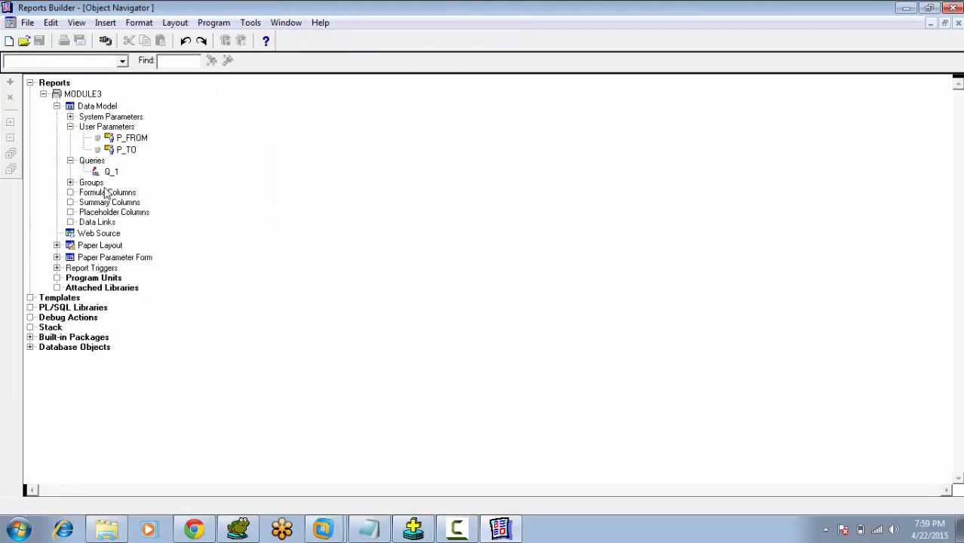
pyautogui.click(112, 140)
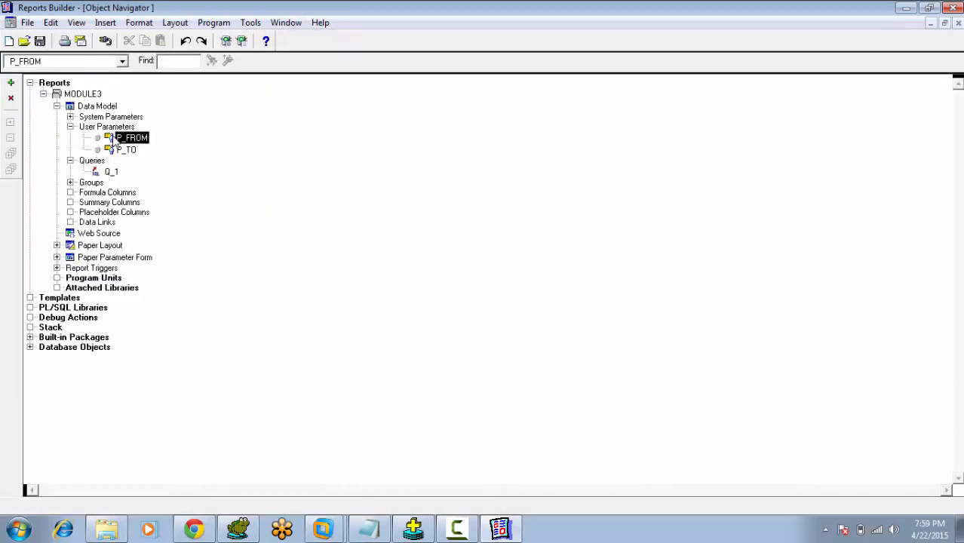
pyautogui.click(114, 151)
pyautogui.doubleClick(71, 110)
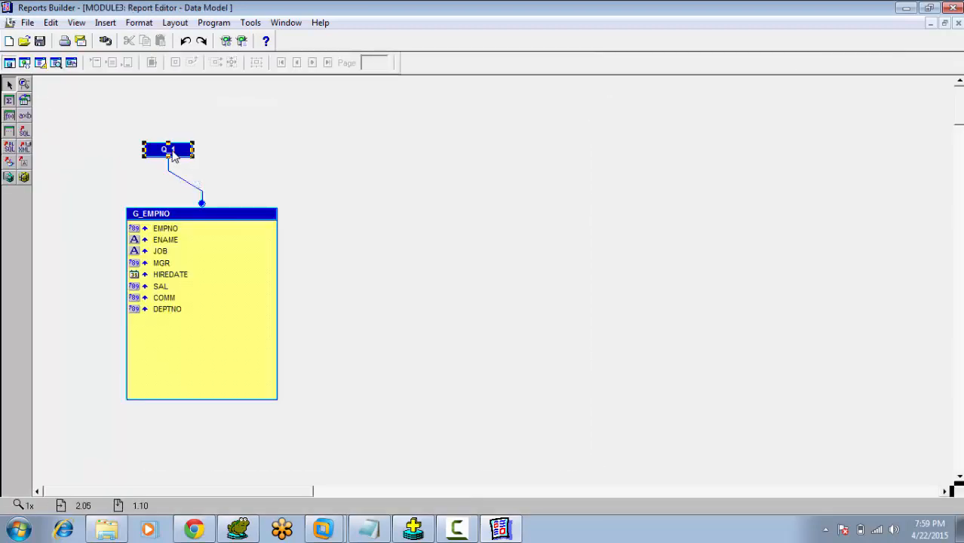
pyautogui.doubleClick(173, 155)
pyautogui.moveTo(462, 273); pyautogui.dragTo(560, 271)
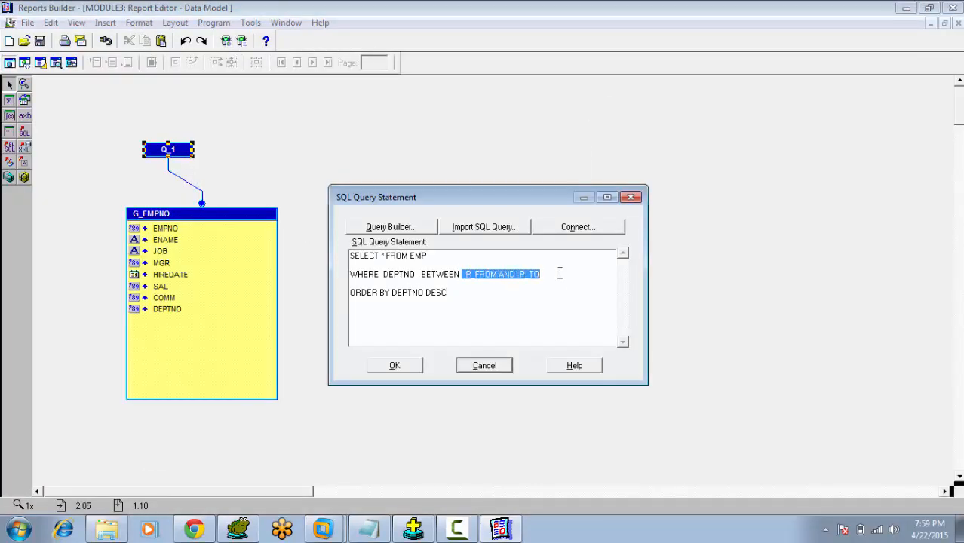
pyautogui.click(395, 366)
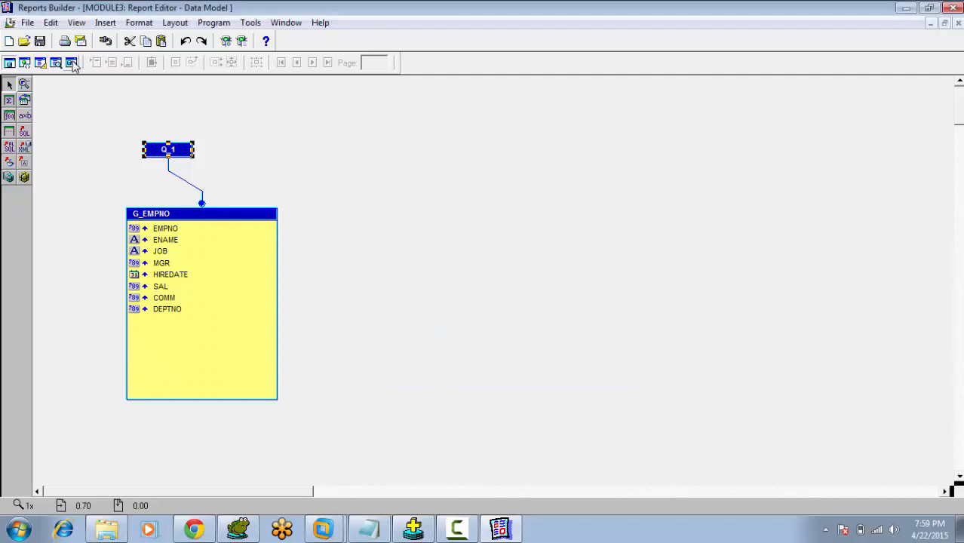
# Step: Return to the paper parameter form and save the report to Local Disk (E:) as a Reports Binary (*.rdf) file named BIND
pyautogui.click(72, 63)
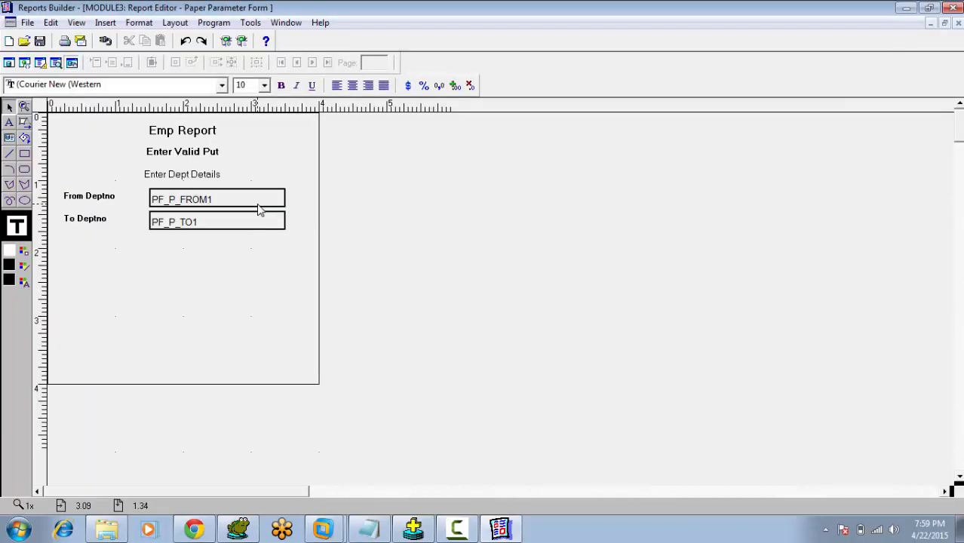
pyautogui.click(40, 42)
pyautogui.click(162, 204)
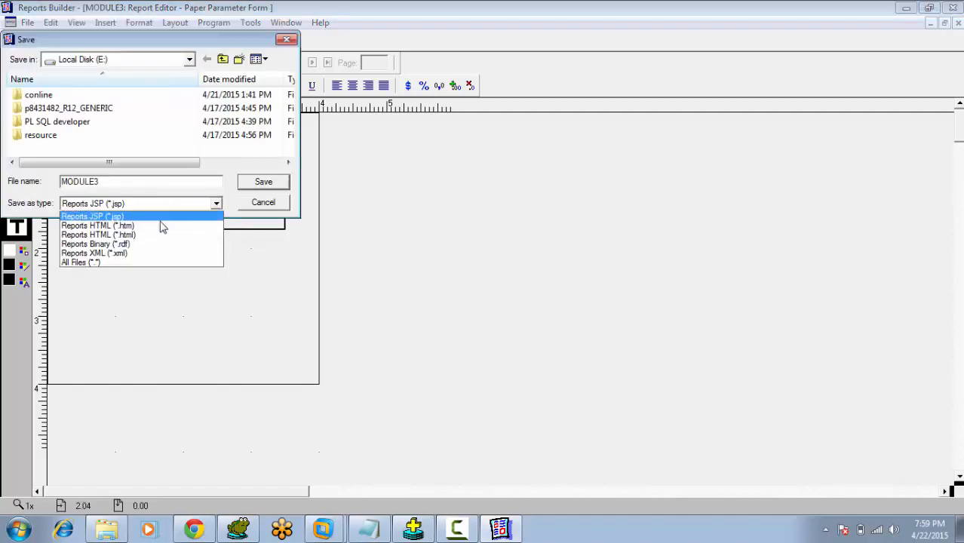
pyautogui.click(151, 244)
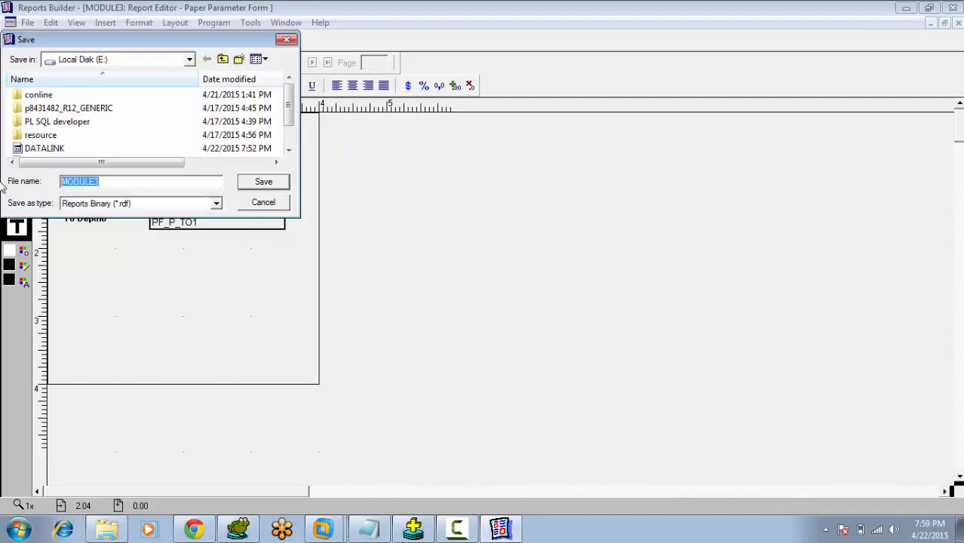
pyautogui.write('Bl')
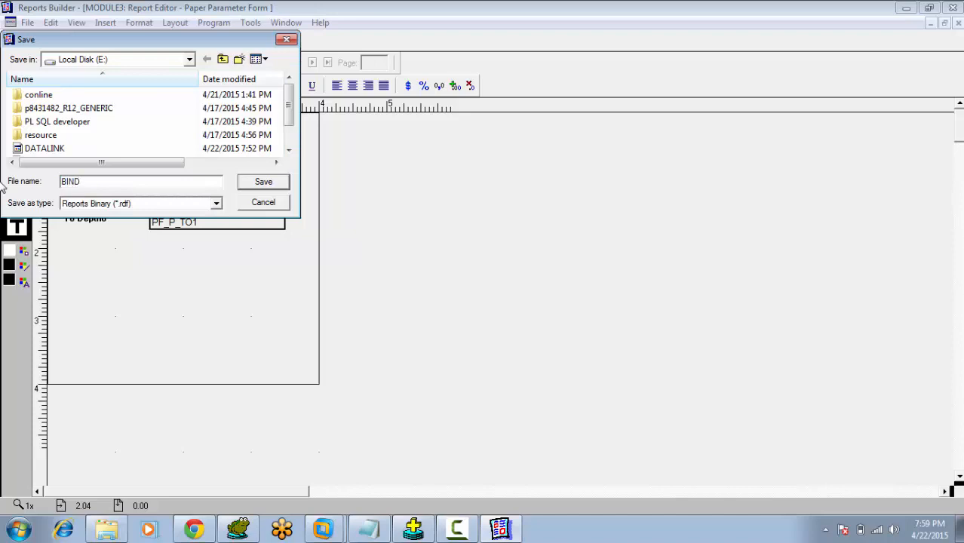